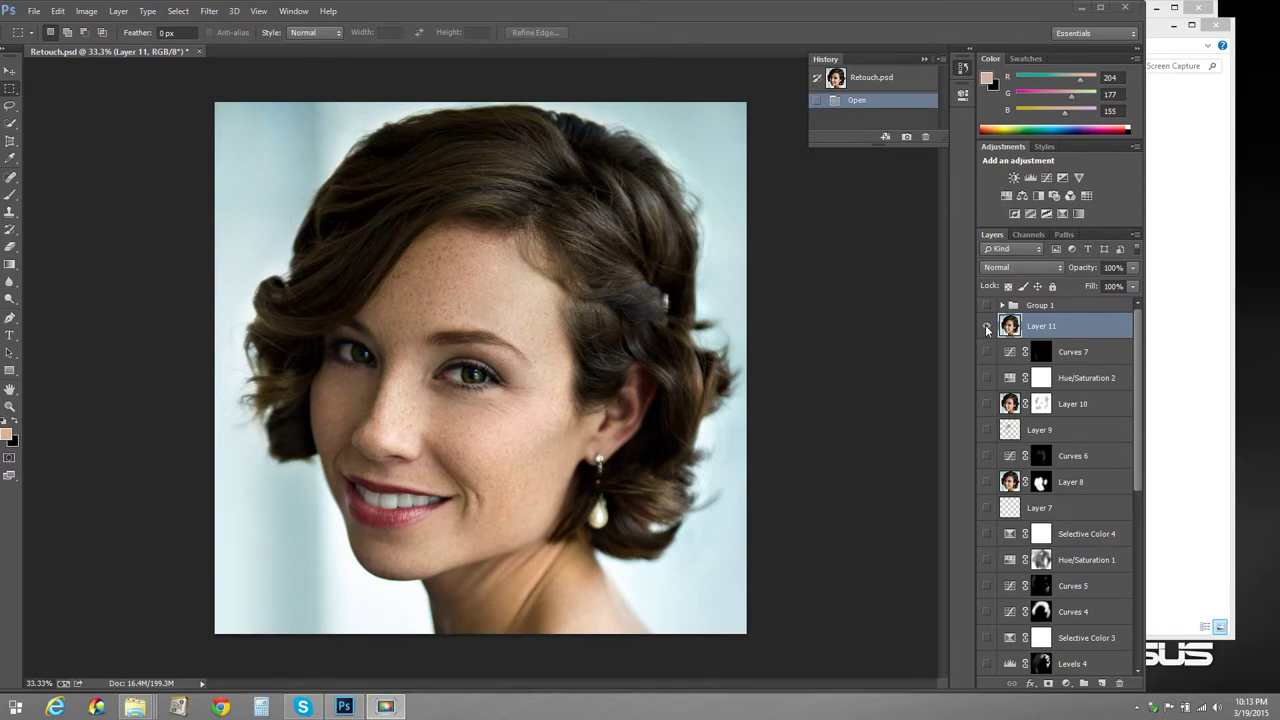
Look through the layer stack of Retouch.psd and toggle Layer 11 to compare the original portrait with the retouched version
click(1133, 332)
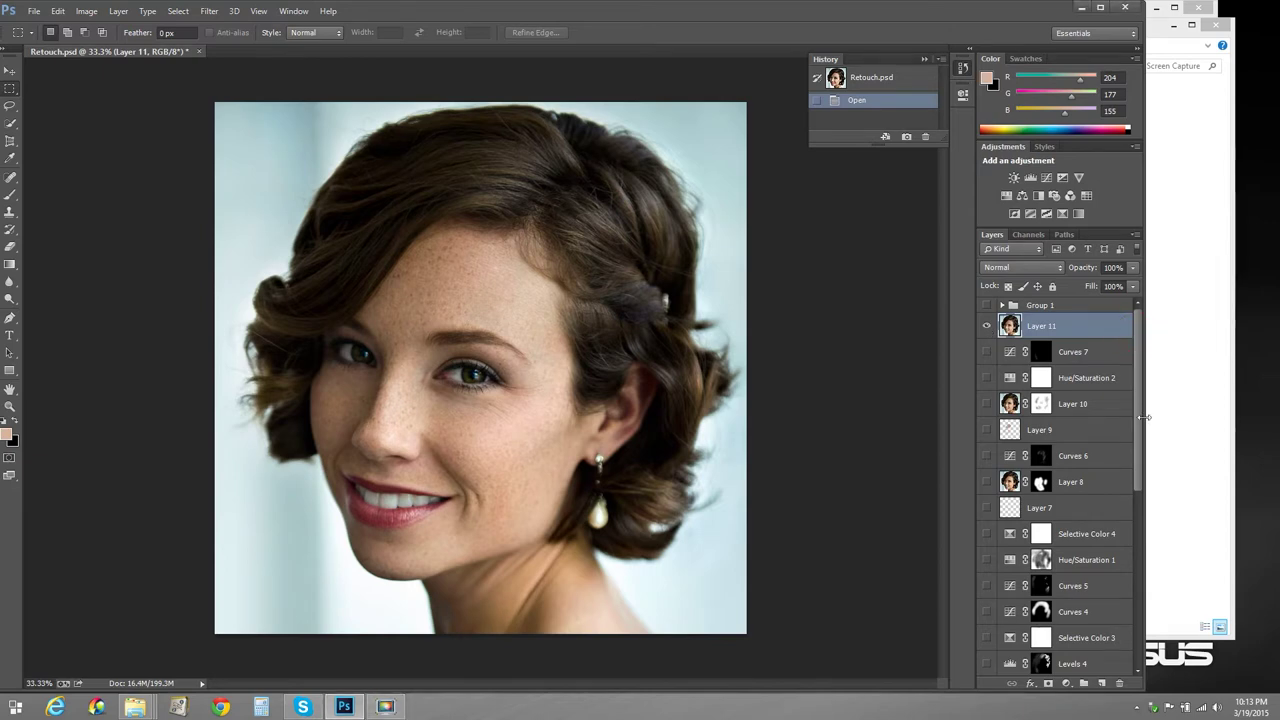
scroll(1135, 395, down, 5)
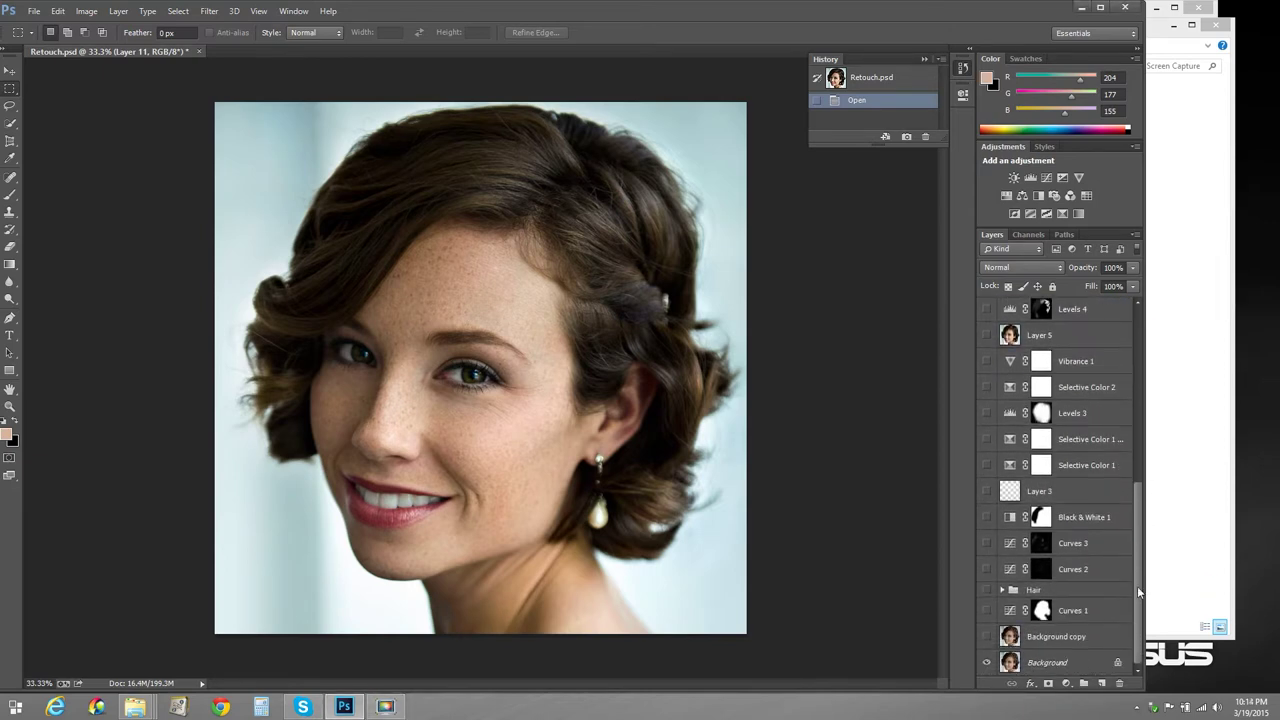
scroll(1122, 487, up, 5)
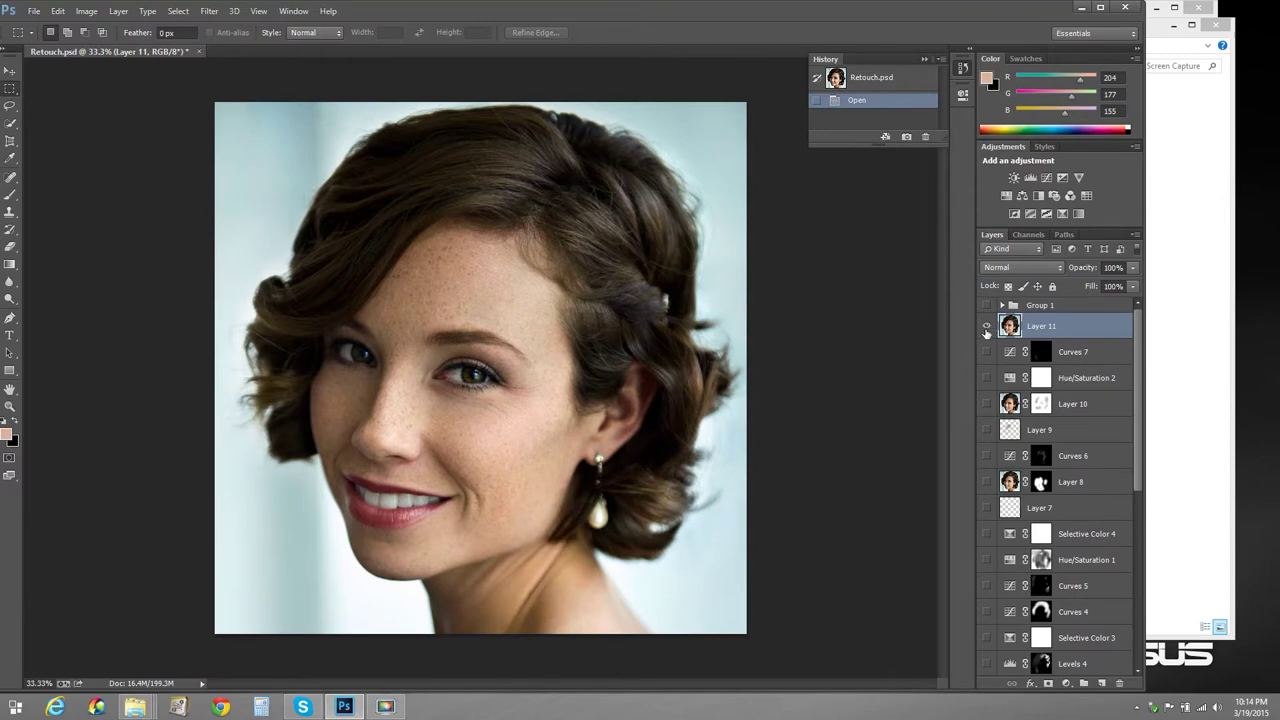
click(986, 329)
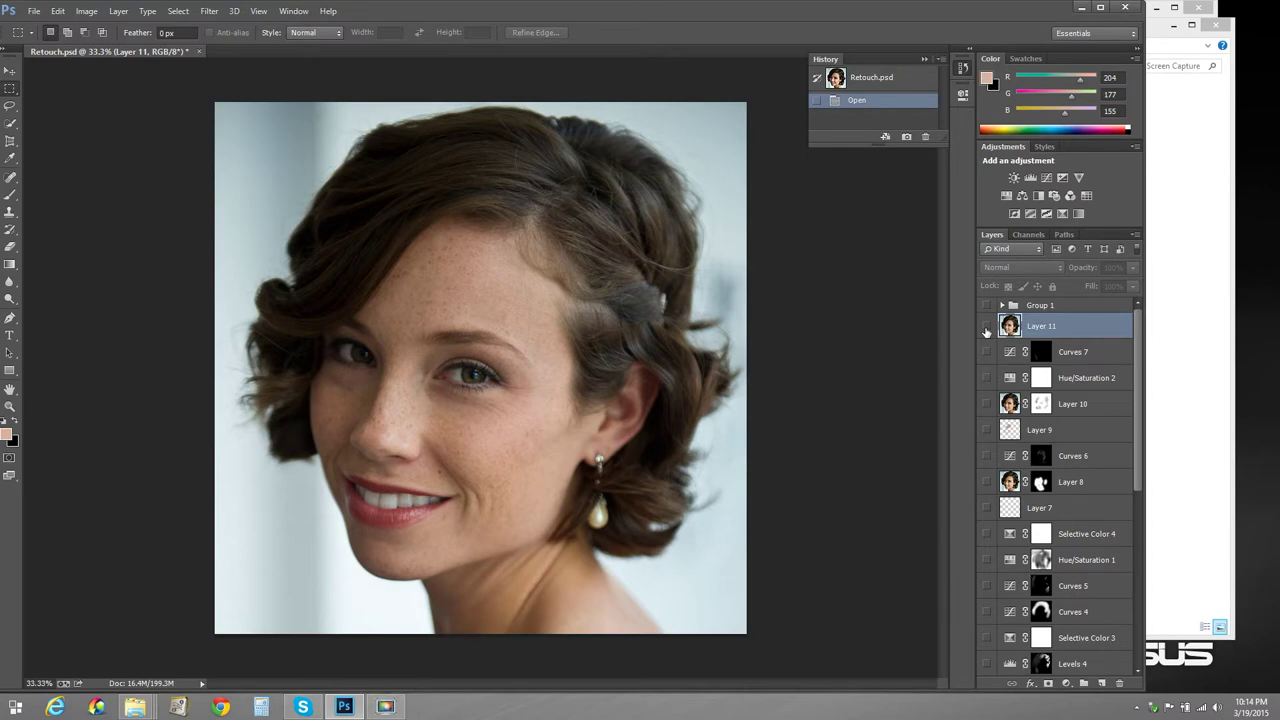
click(986, 327)
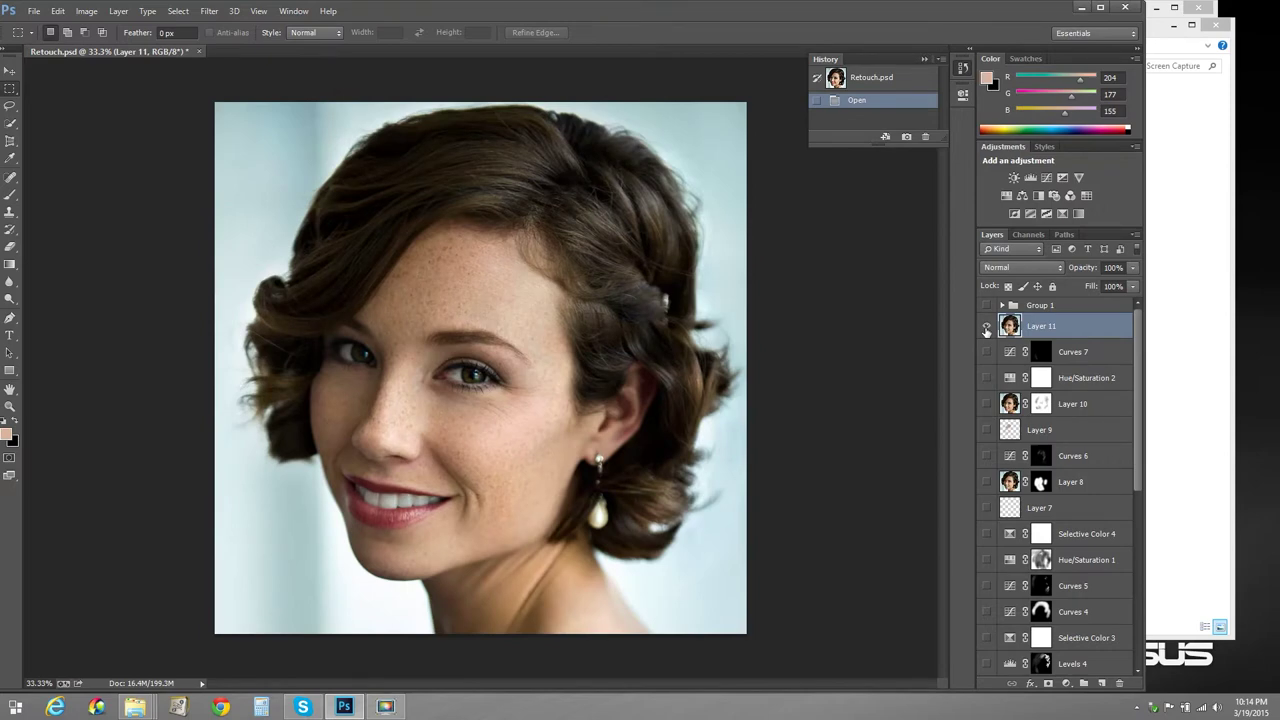
click(986, 327)
click(986, 327)
Try to play r1_final_2013_1.mp4 from the r1_2013 folder in an enlarged Windows Media Player window
mouse_move(150, 708)
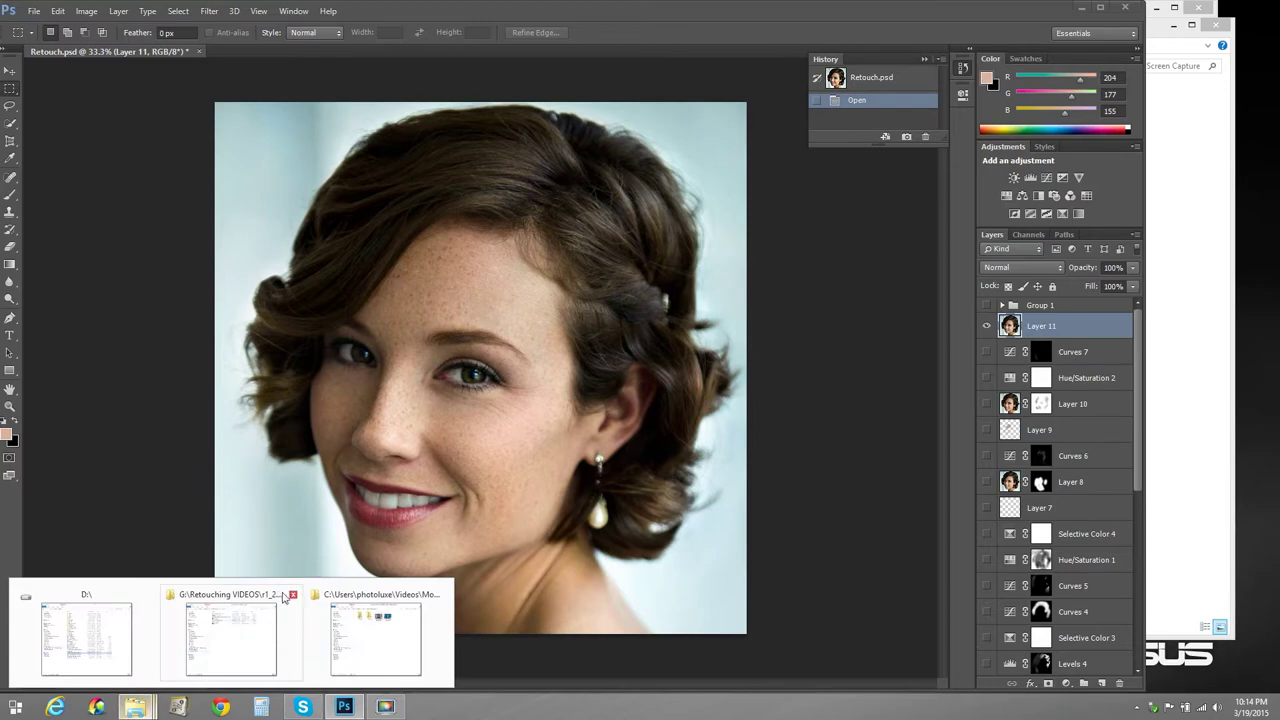
mouse_move(365, 605)
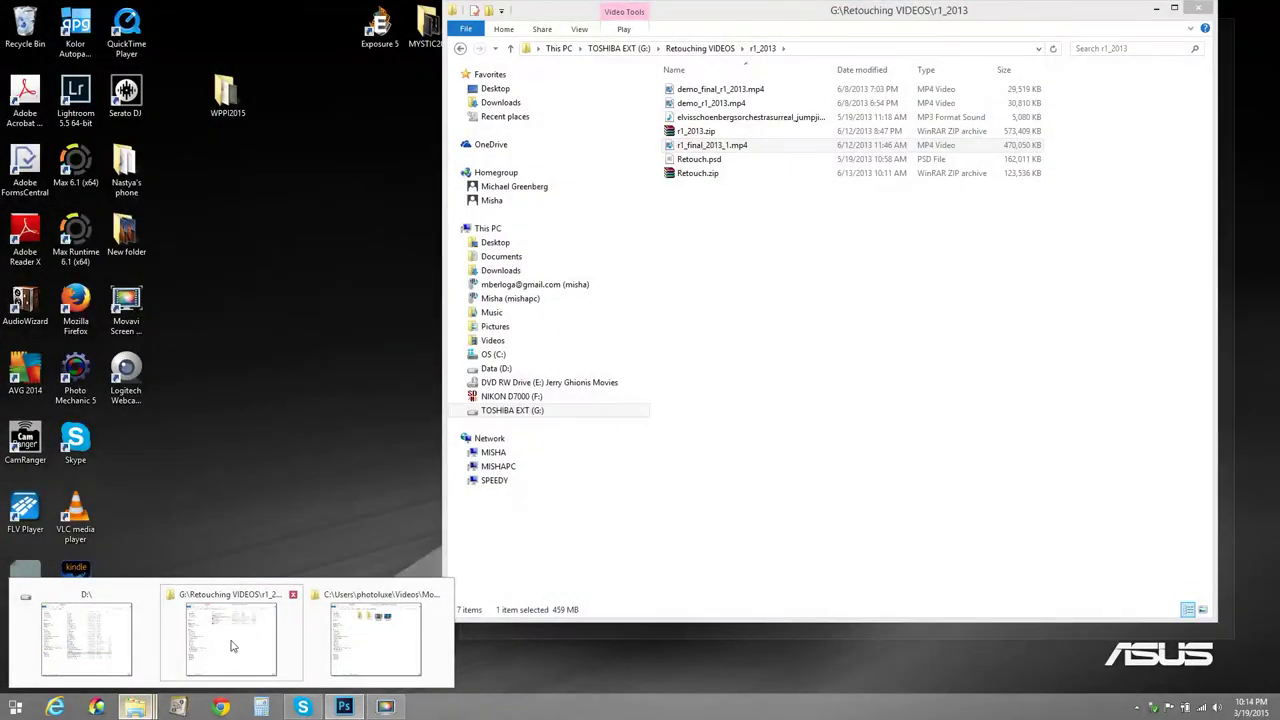
click(233, 642)
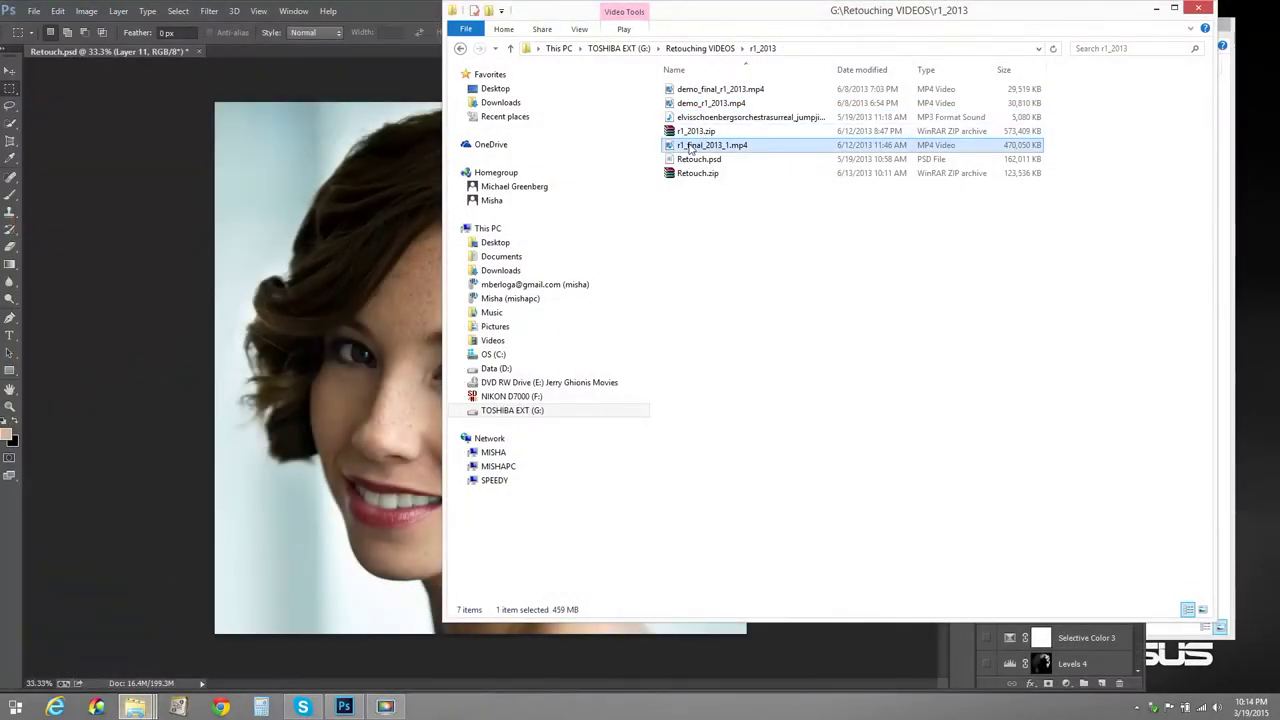
click(690, 147)
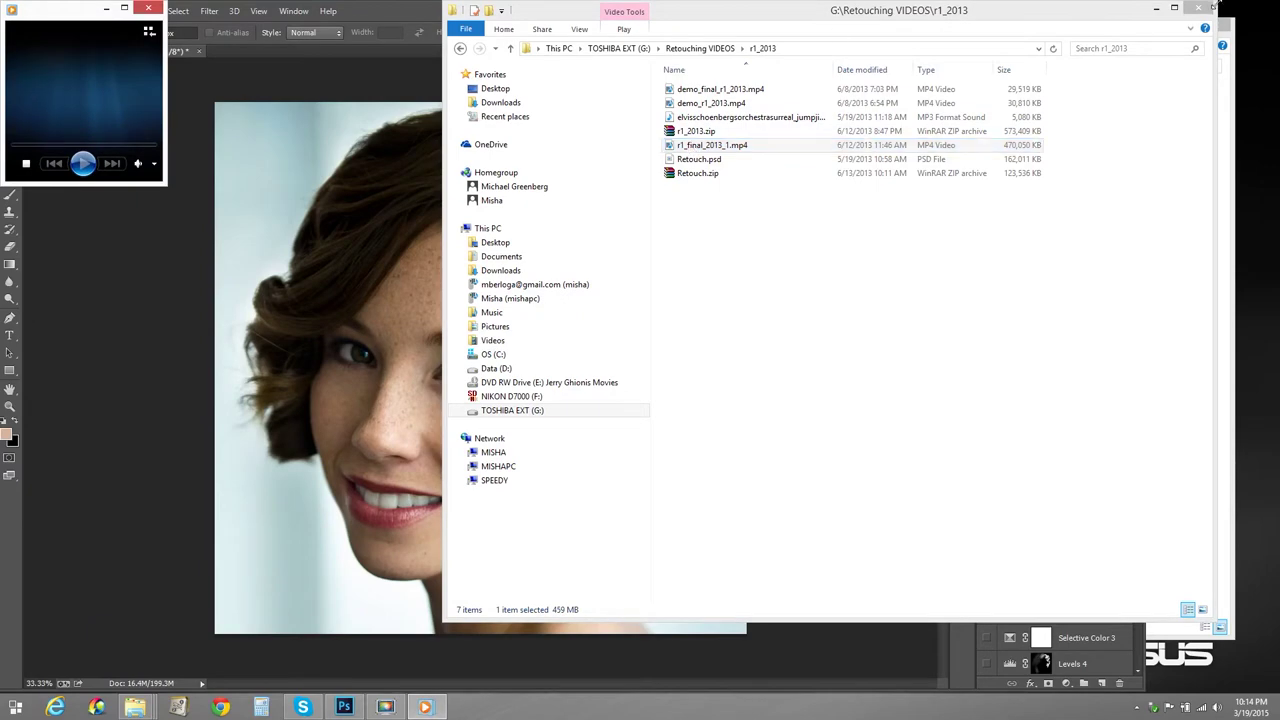
click(1156, 10)
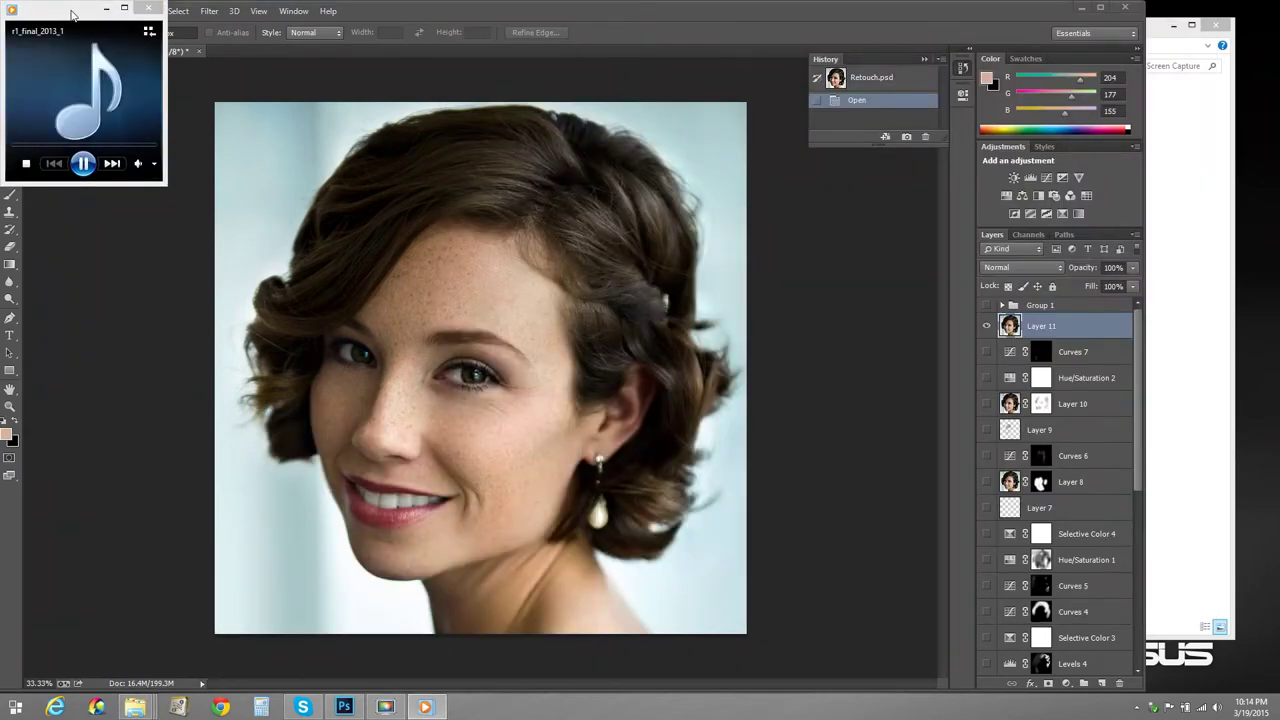
drag(72, 14, 254, 70)
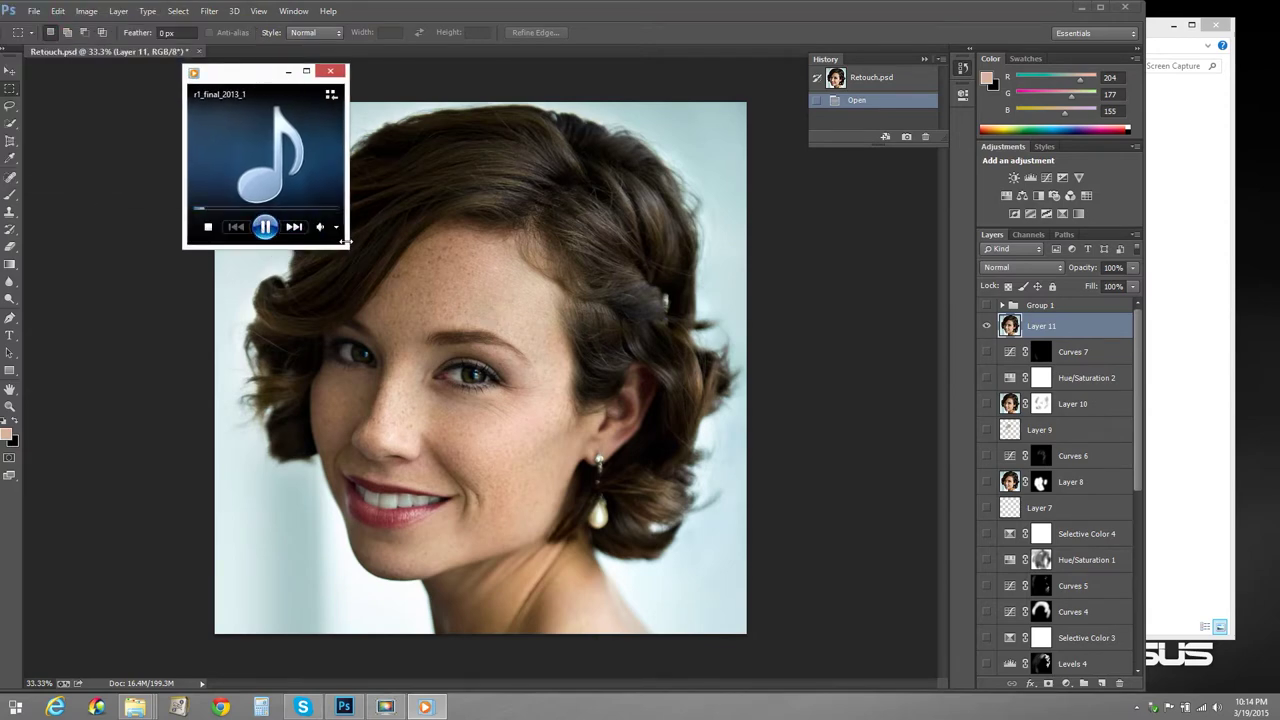
drag(345, 241, 726, 527)
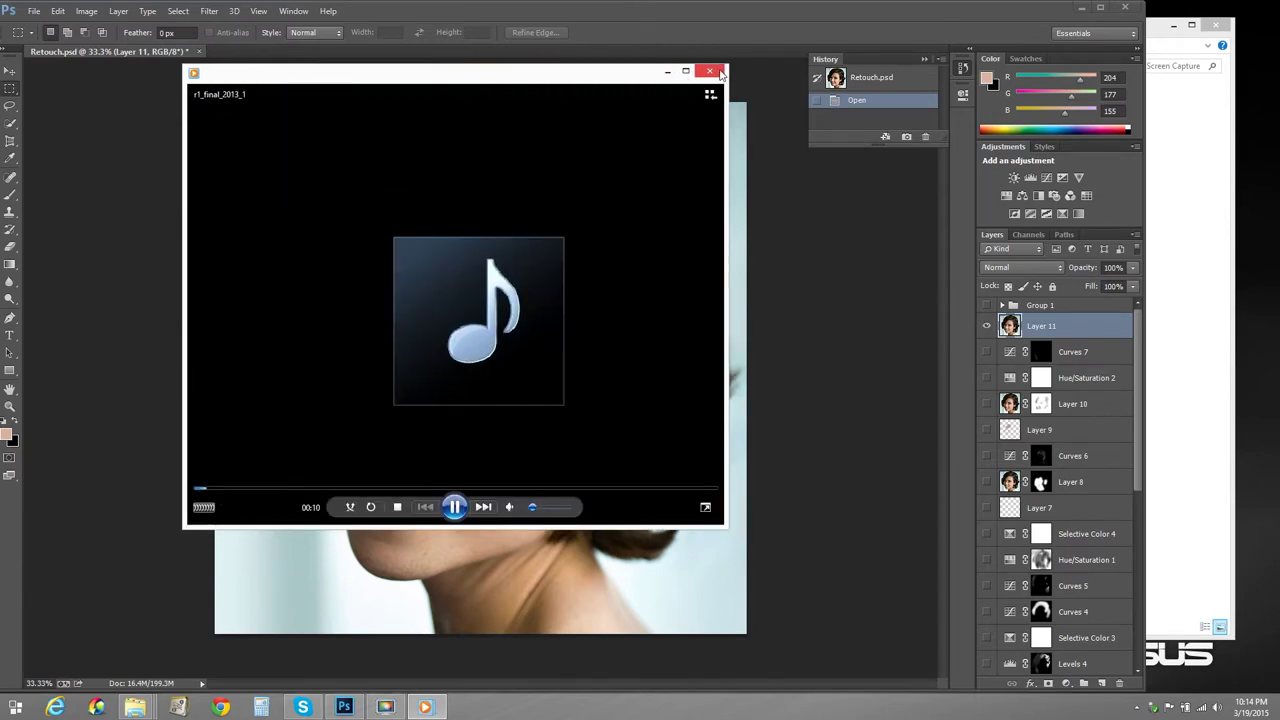
click(719, 73)
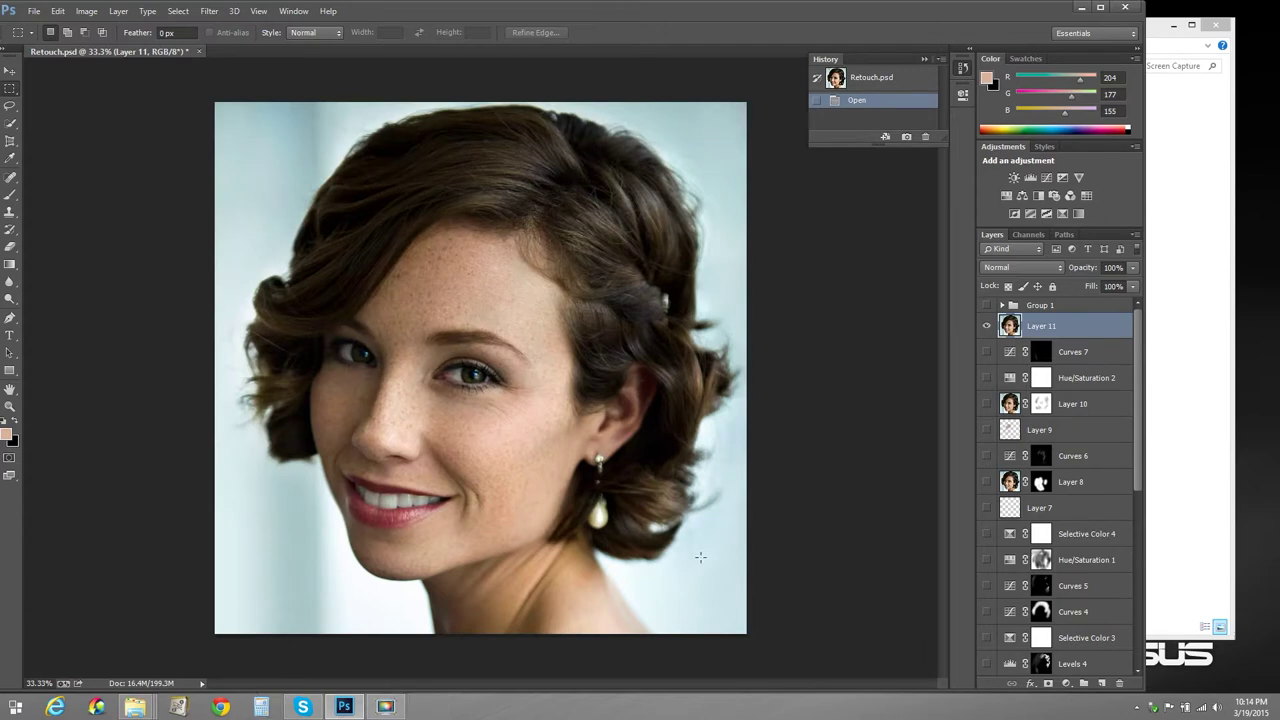
click(386, 708)
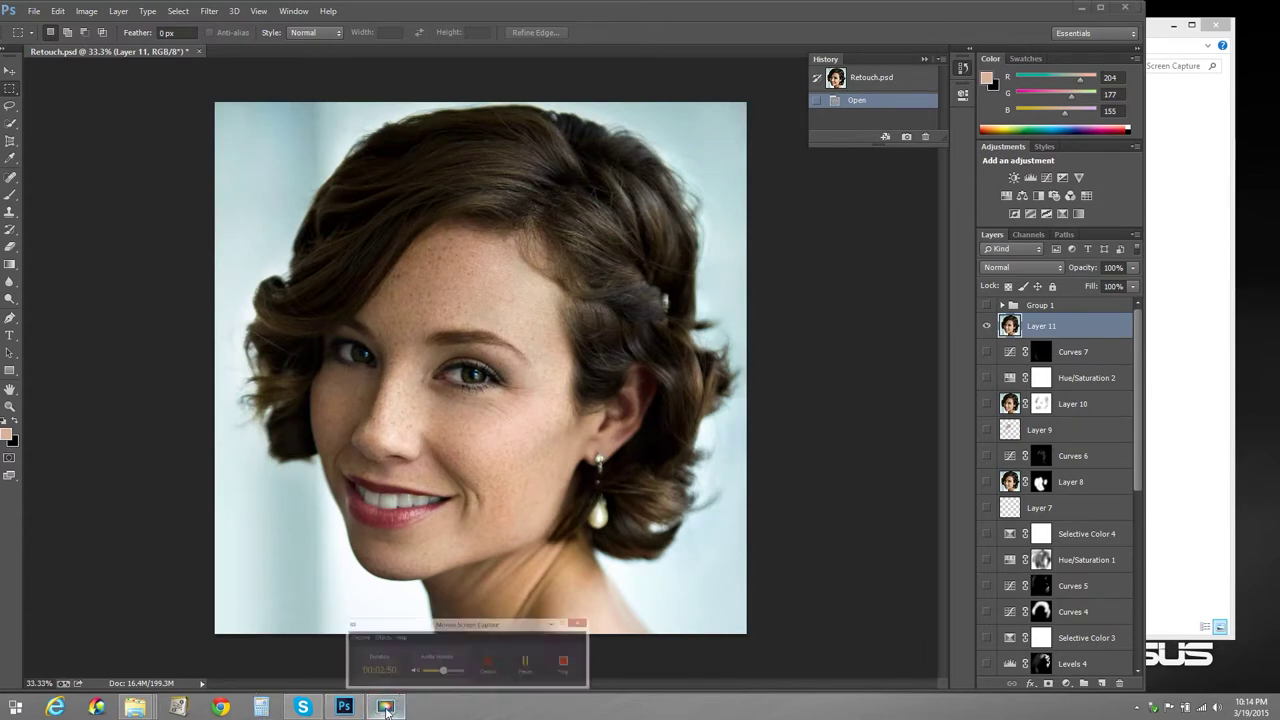
click(616, 645)
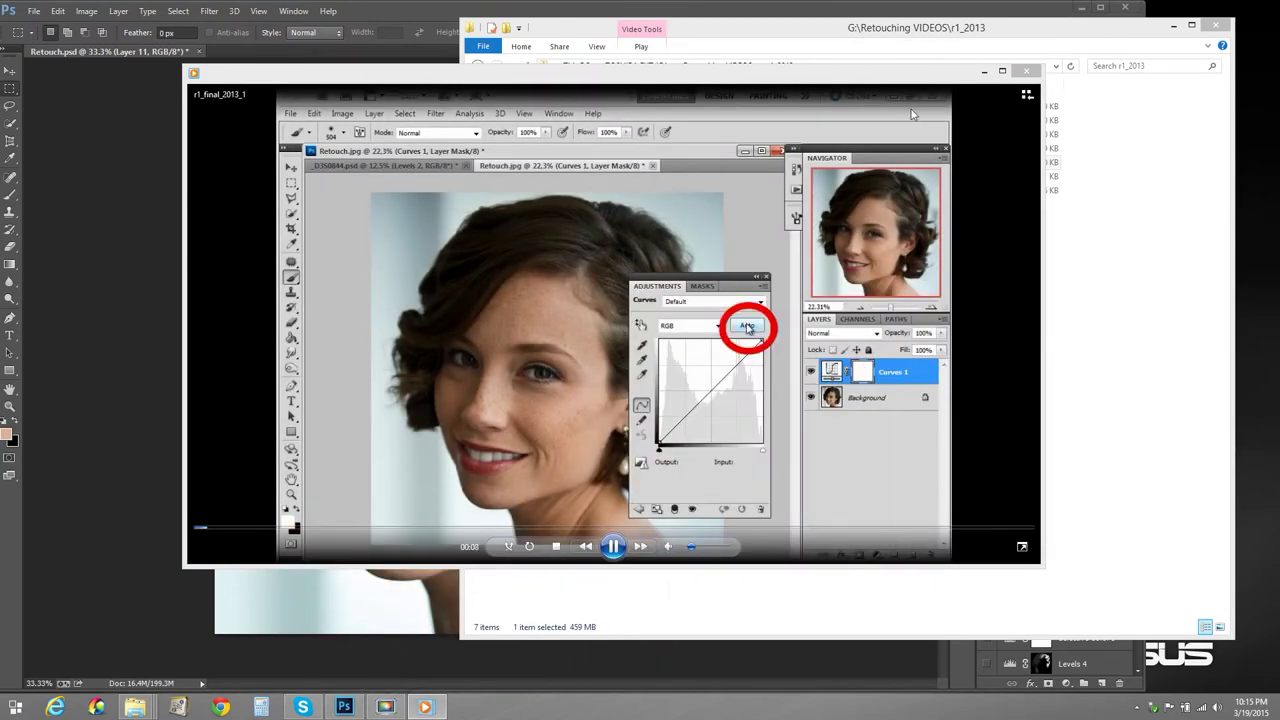
Maximize the r1_final_2013_1 video and watch it up to the patch selection around the stray forehead hair, pausing at 00:52
click(1002, 71)
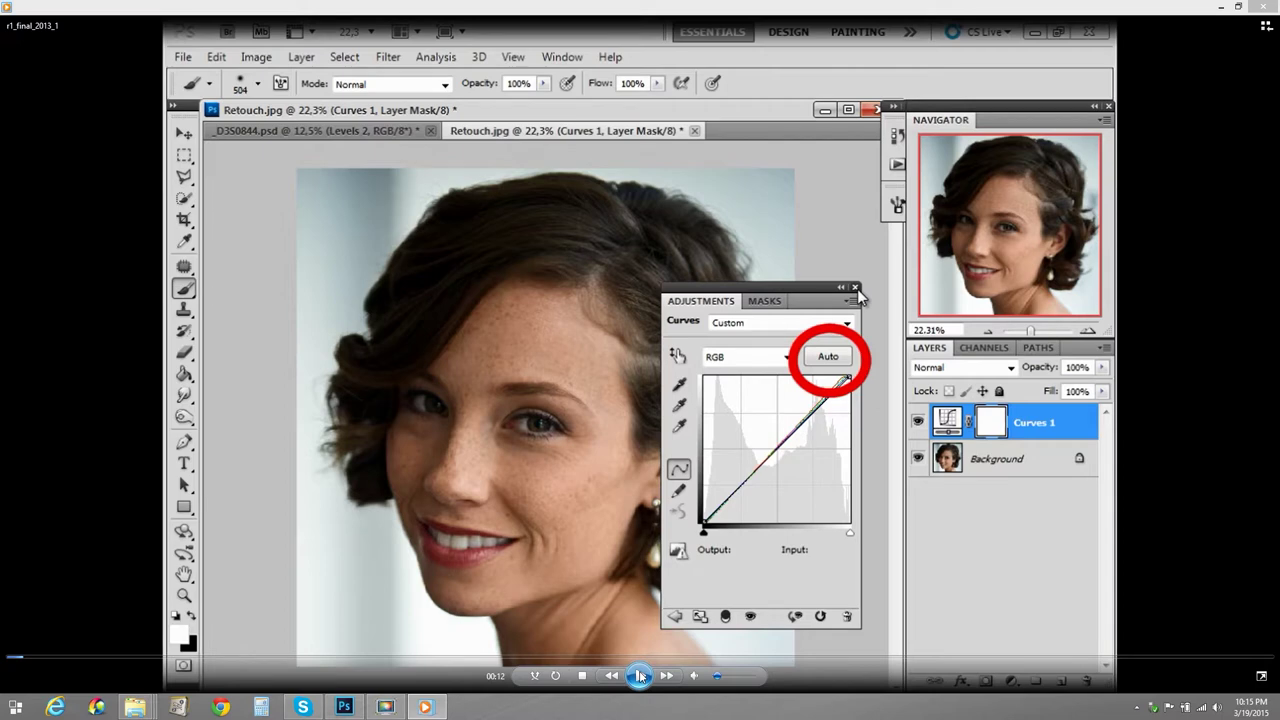
click(640, 676)
click(640, 677)
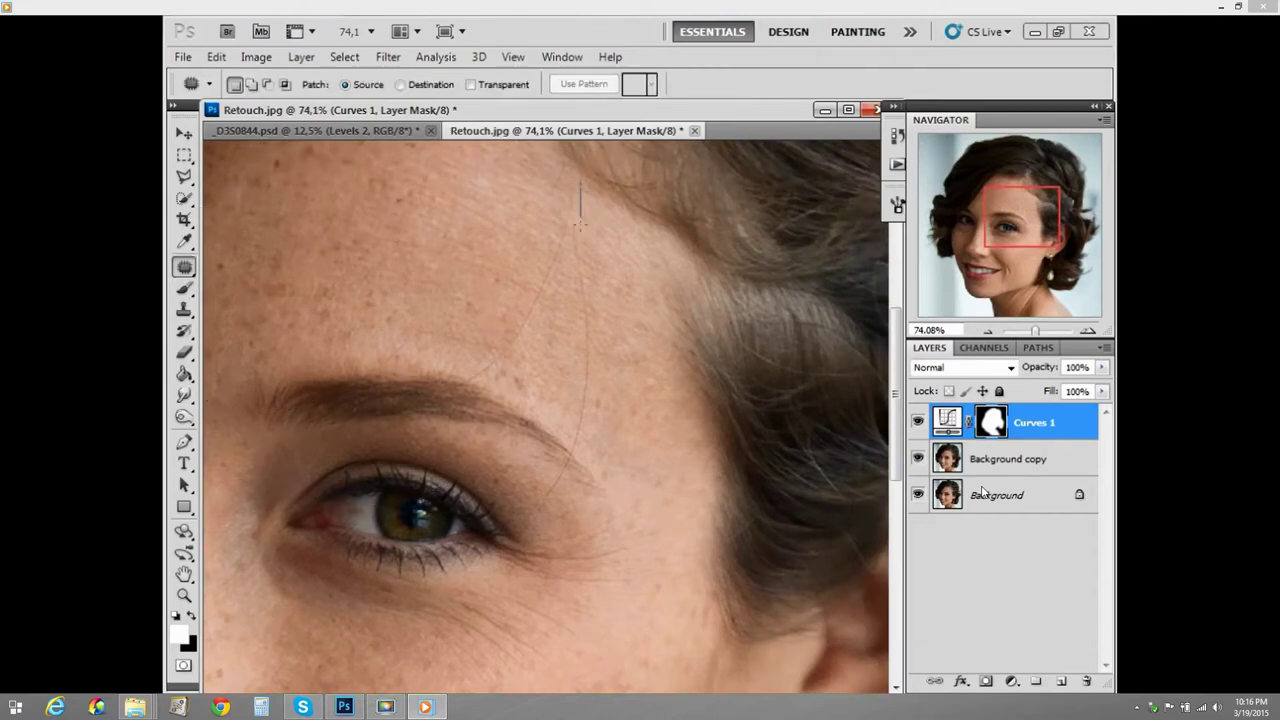
click(639, 675)
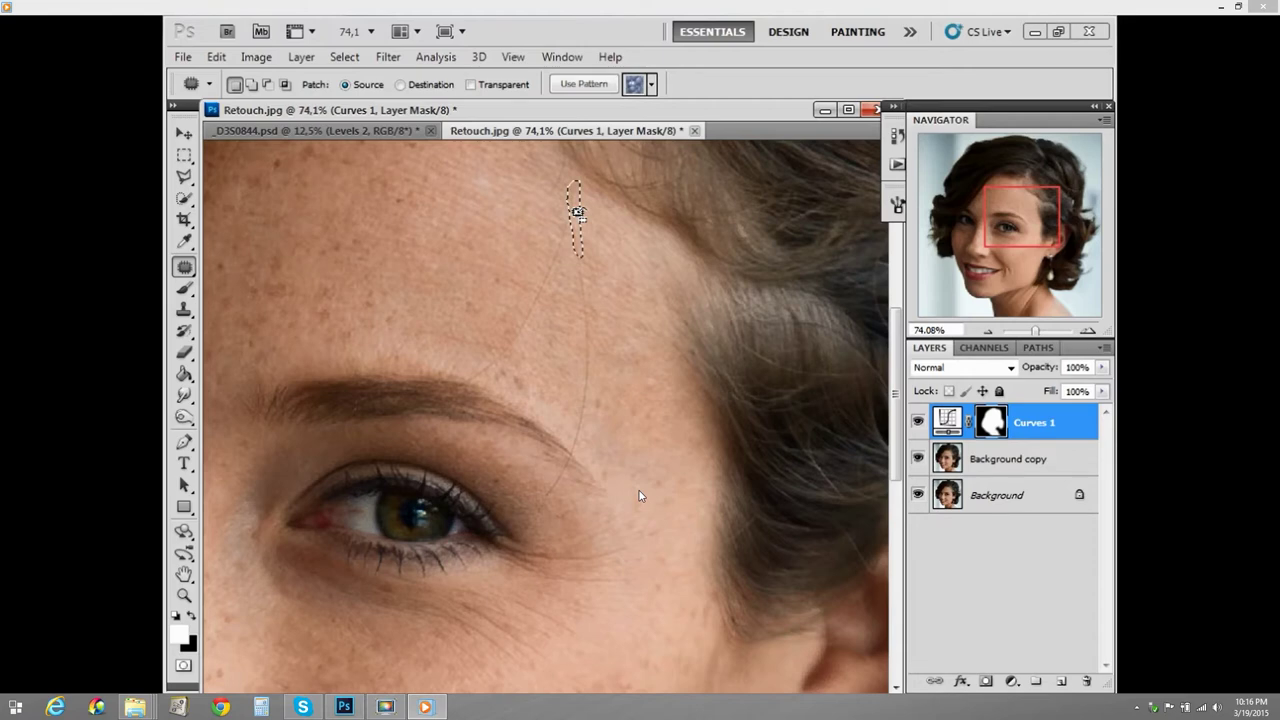
mouse_move(570, 300)
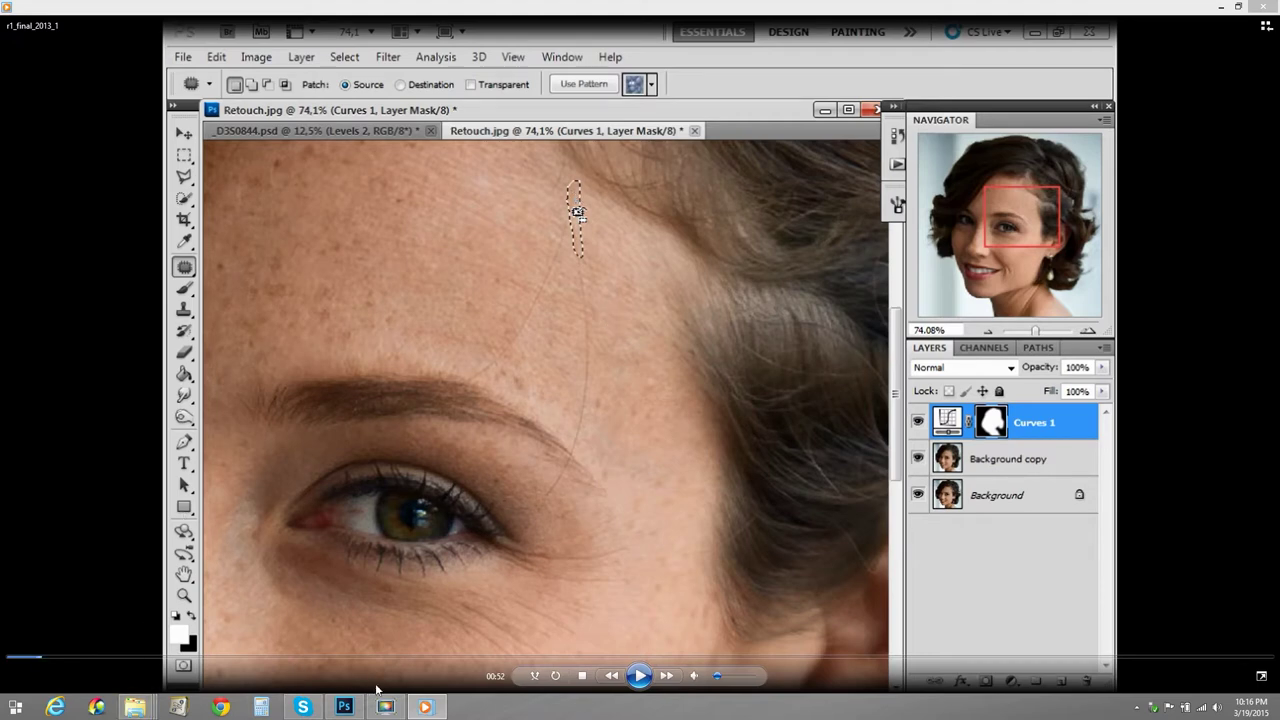
Switch to Photoshop, hide Layer 11 in Retouch.psd and bring the lowest layers of the stack into view
click(344, 707)
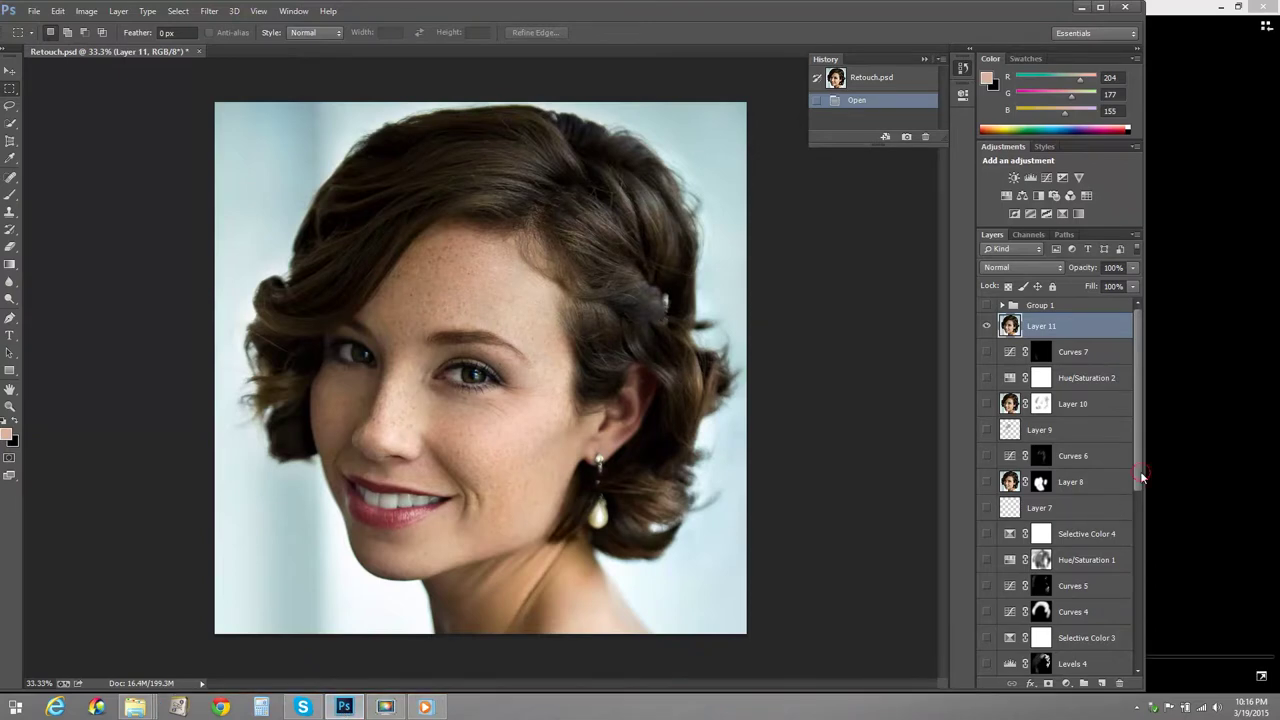
drag(1142, 477, 1148, 380)
click(987, 330)
scroll(1093, 448, down, 5)
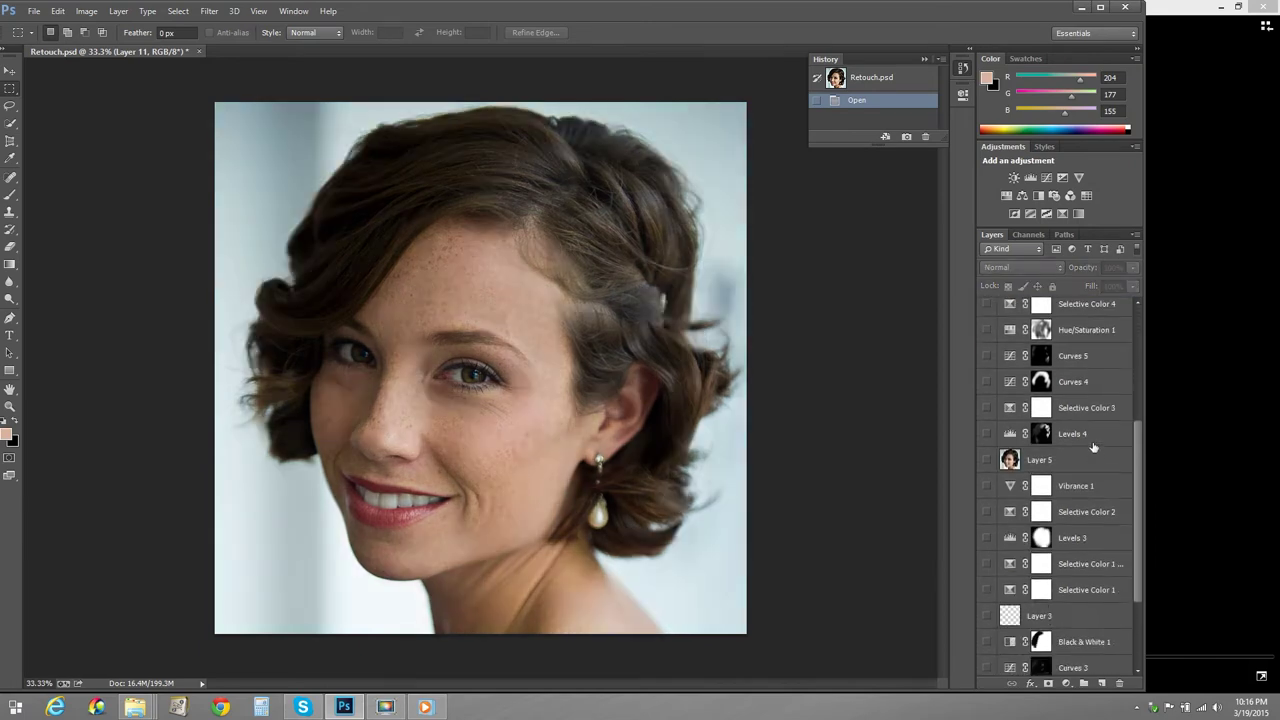
scroll(1093, 448, down, 5)
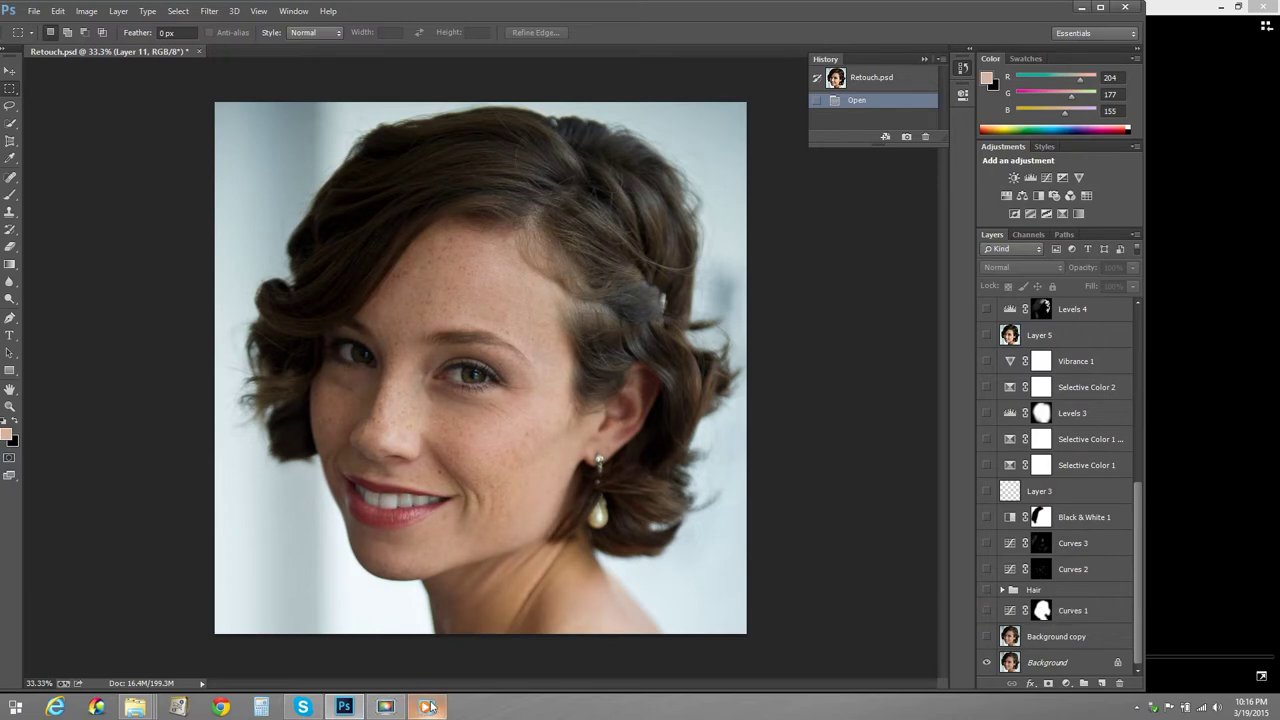
click(426, 707)
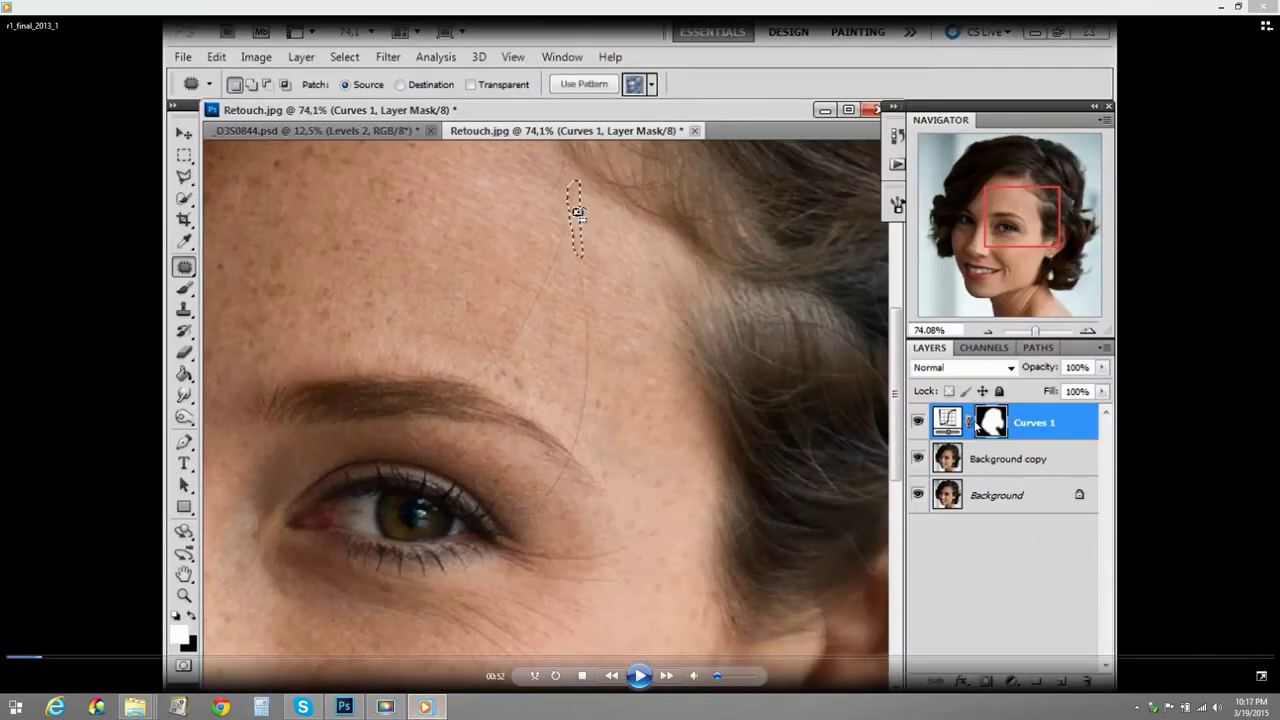
click(344, 707)
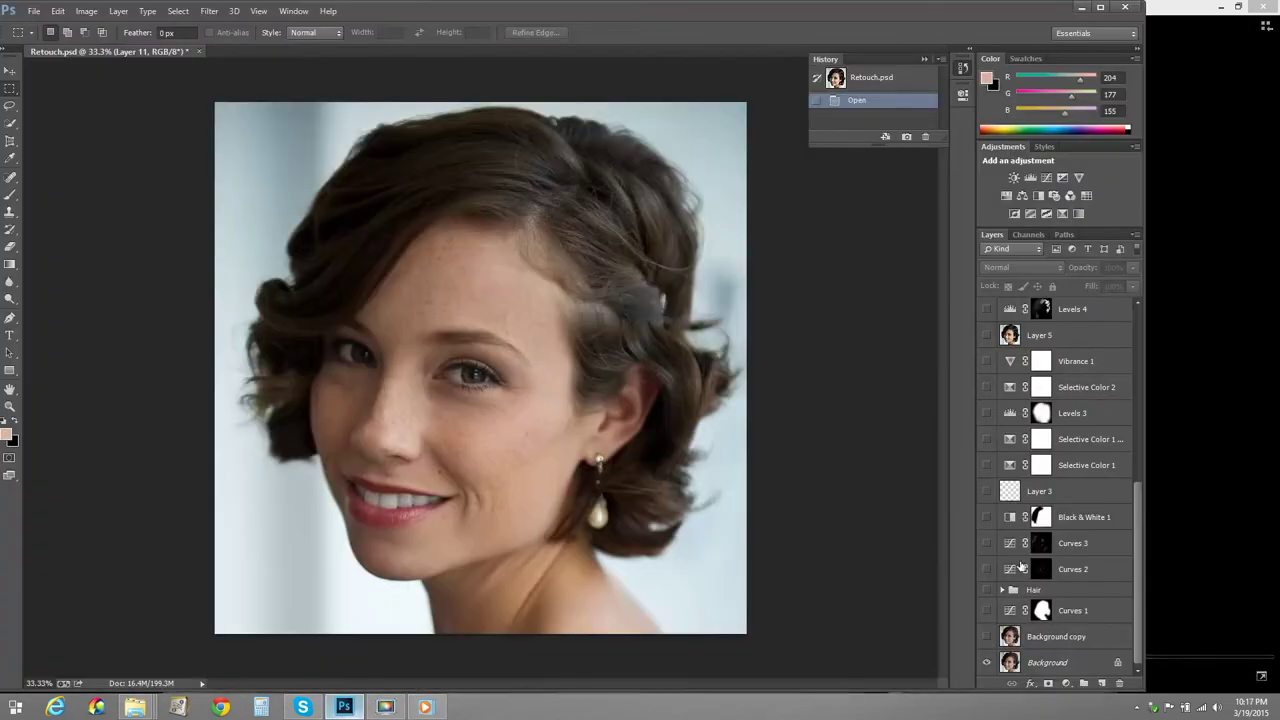
Toggle the Curves 1 and Background copy layers to compare their effects on the original portrait, leaving only Curves 1 shown above Background
click(986, 610)
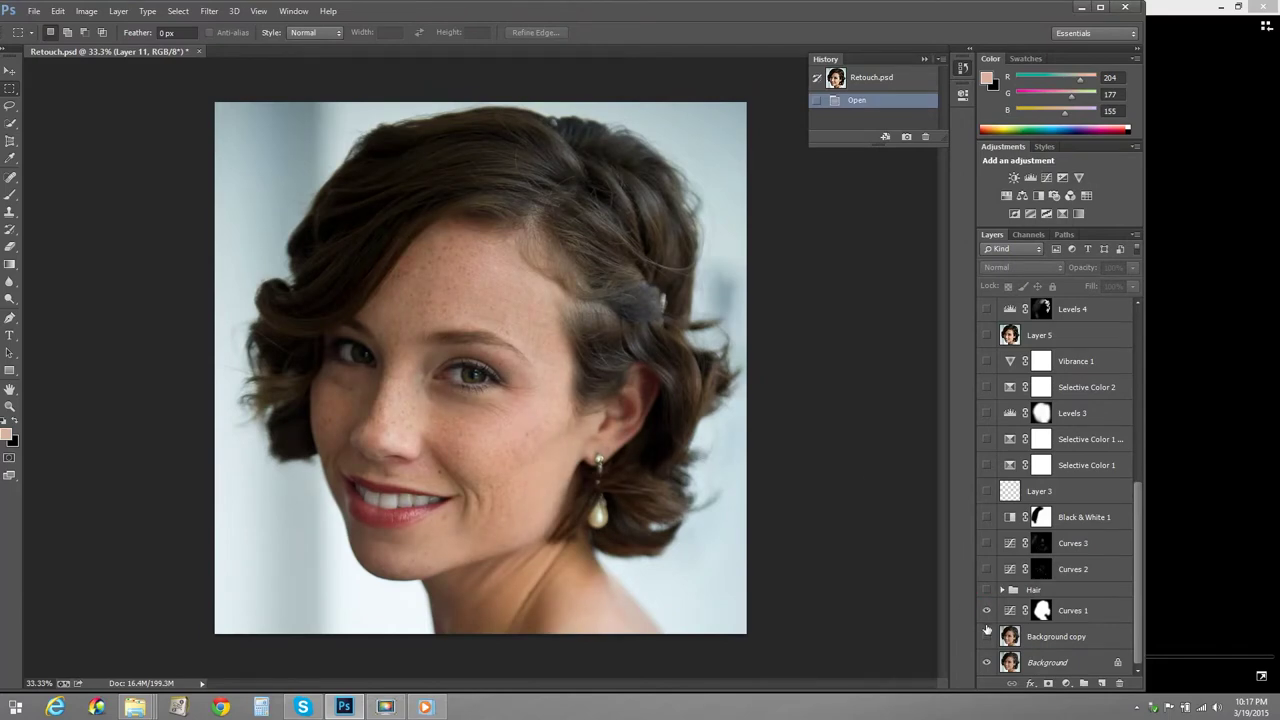
click(987, 637)
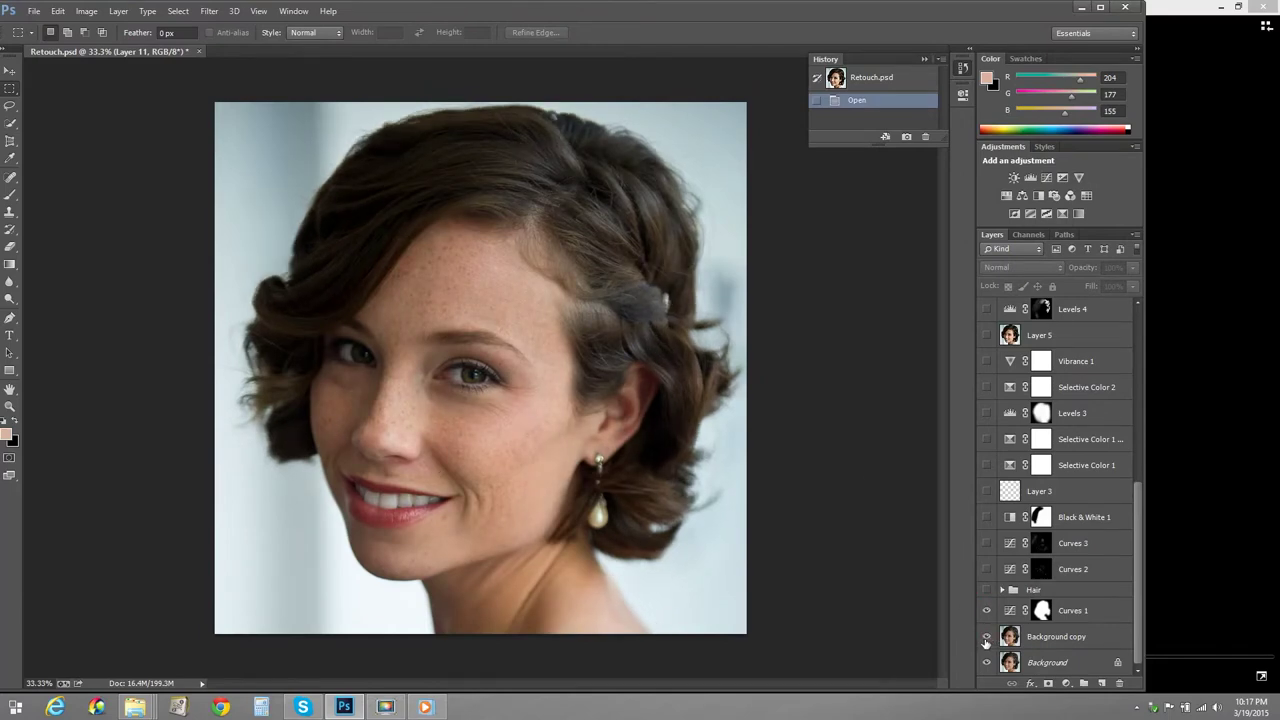
click(987, 637)
click(987, 638)
click(986, 640)
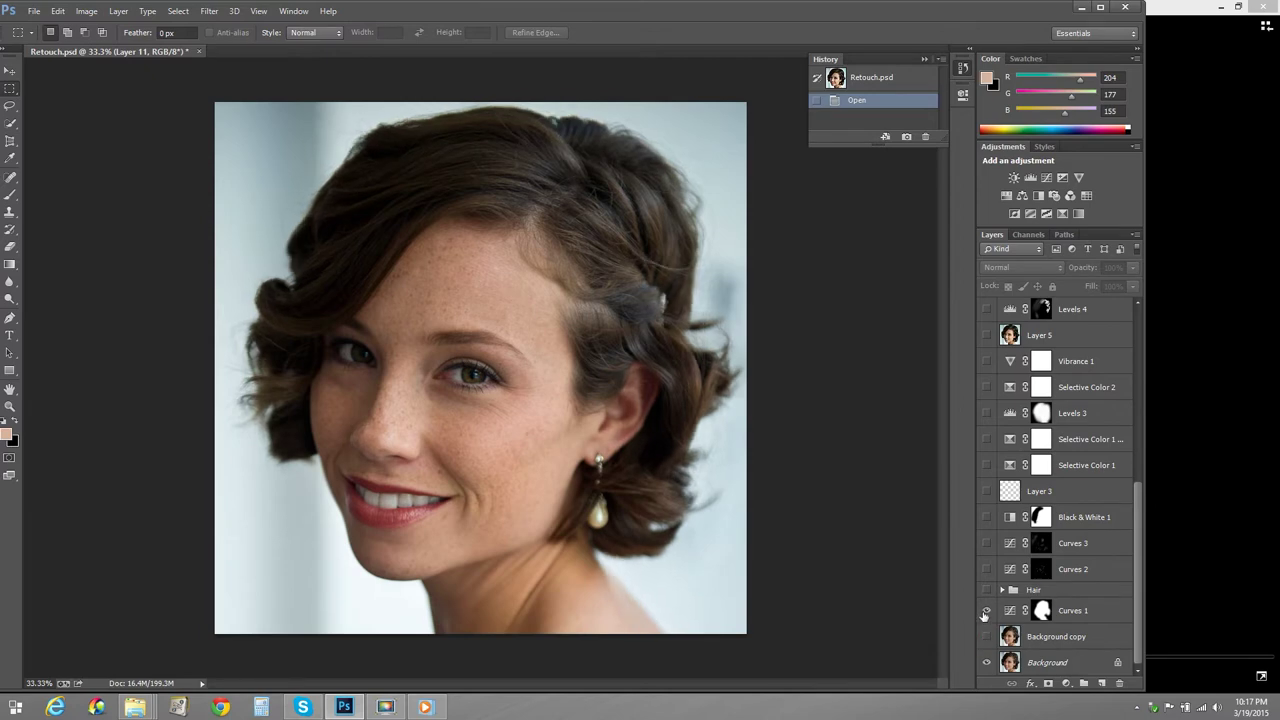
click(985, 611)
click(986, 611)
Switch back to Windows Media Player and briefly resume the r1_final_2013_1 video from 00:52 before pausing it again
click(429, 708)
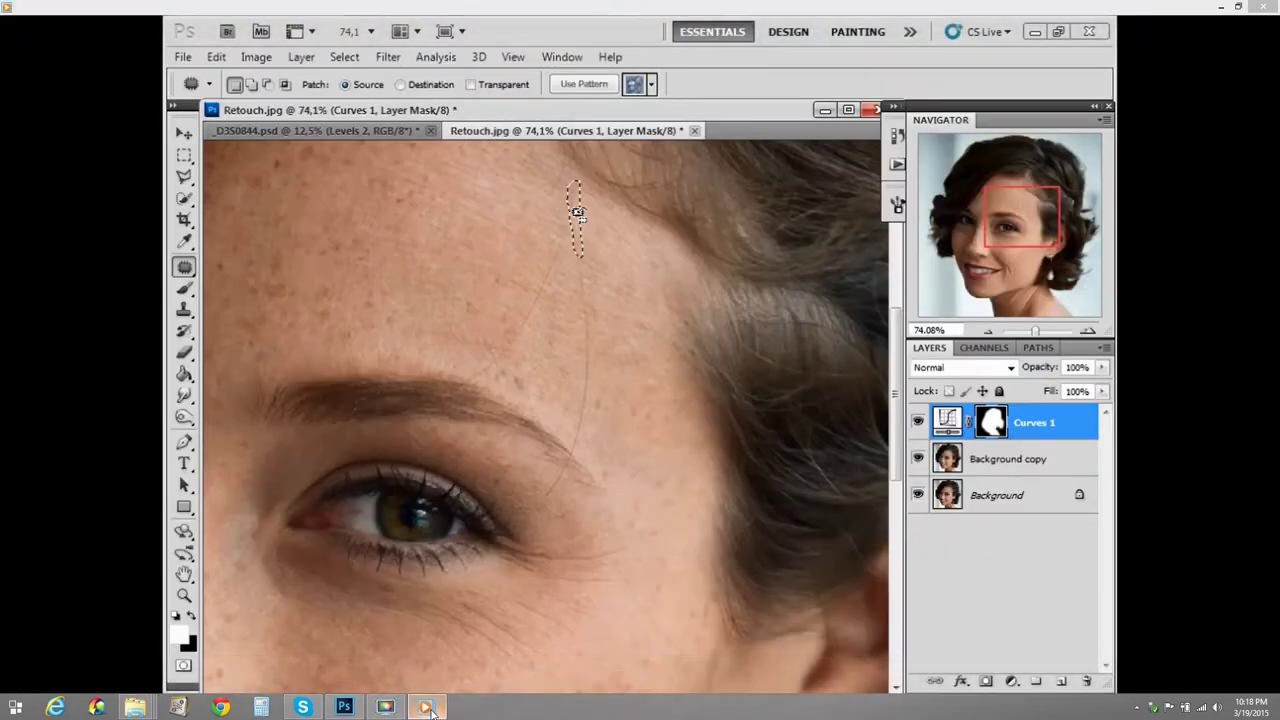
mouse_move(585, 238)
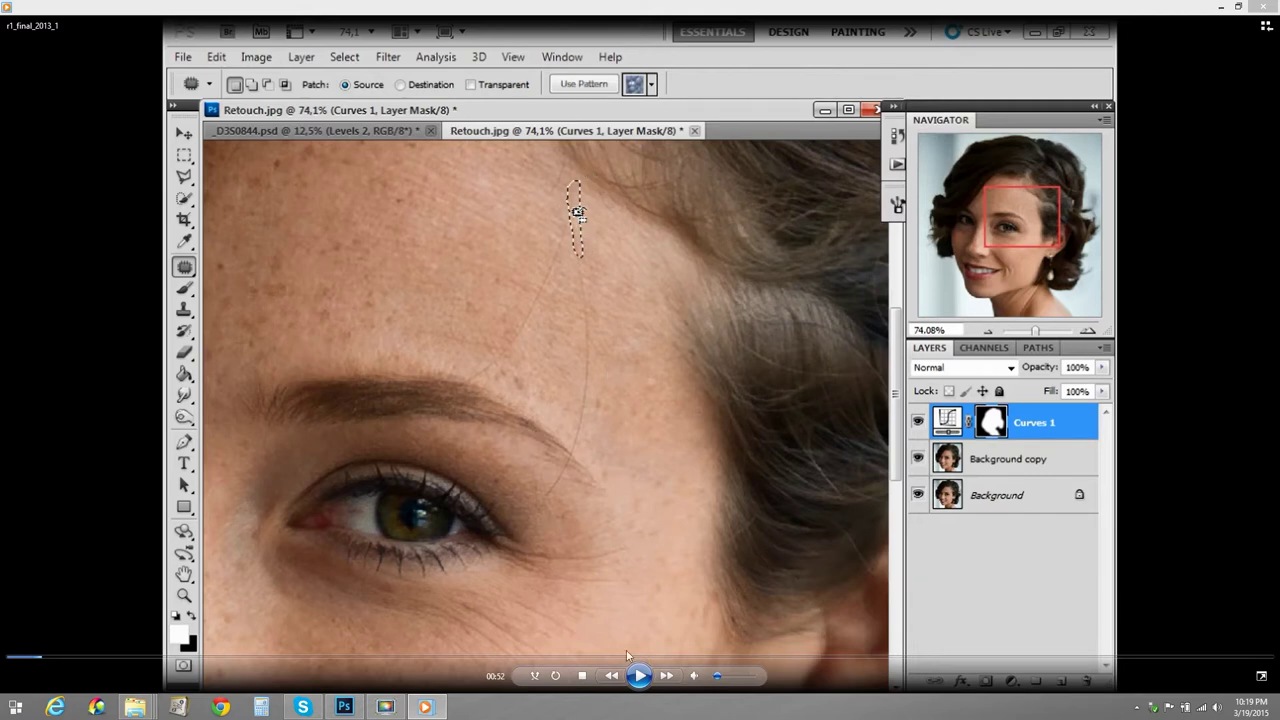
click(639, 675)
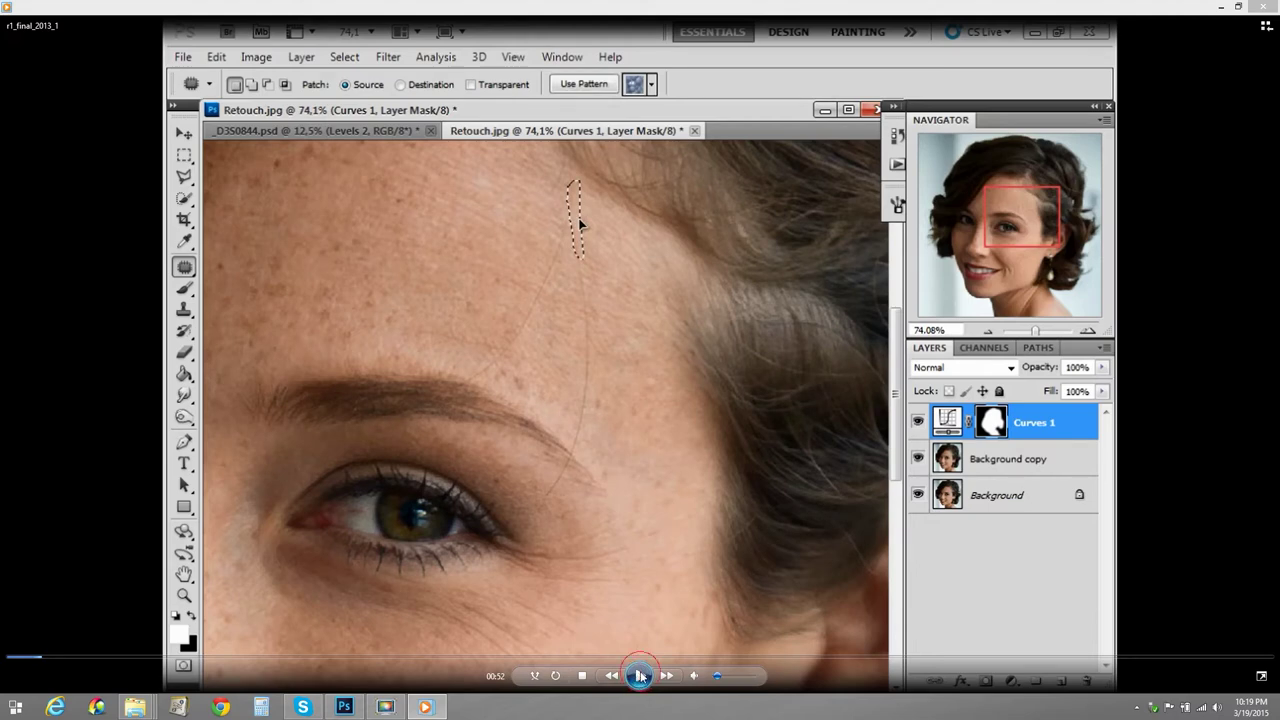
click(640, 676)
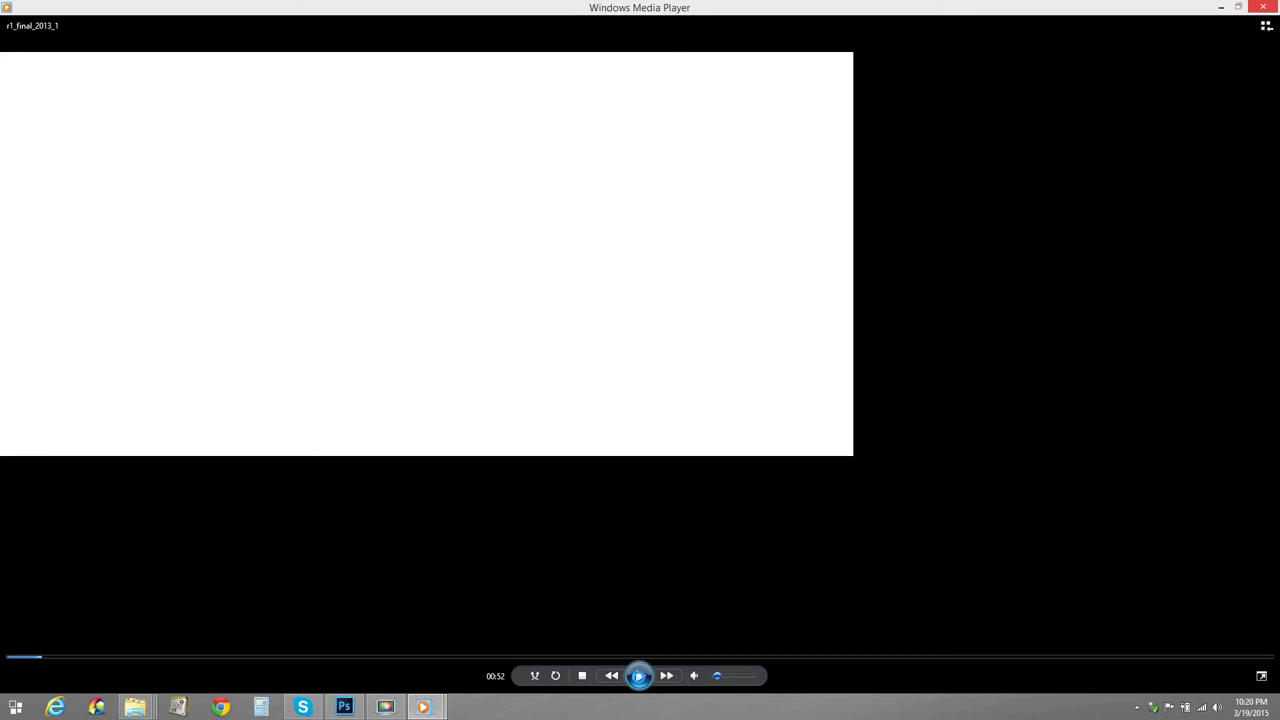
click(387, 708)
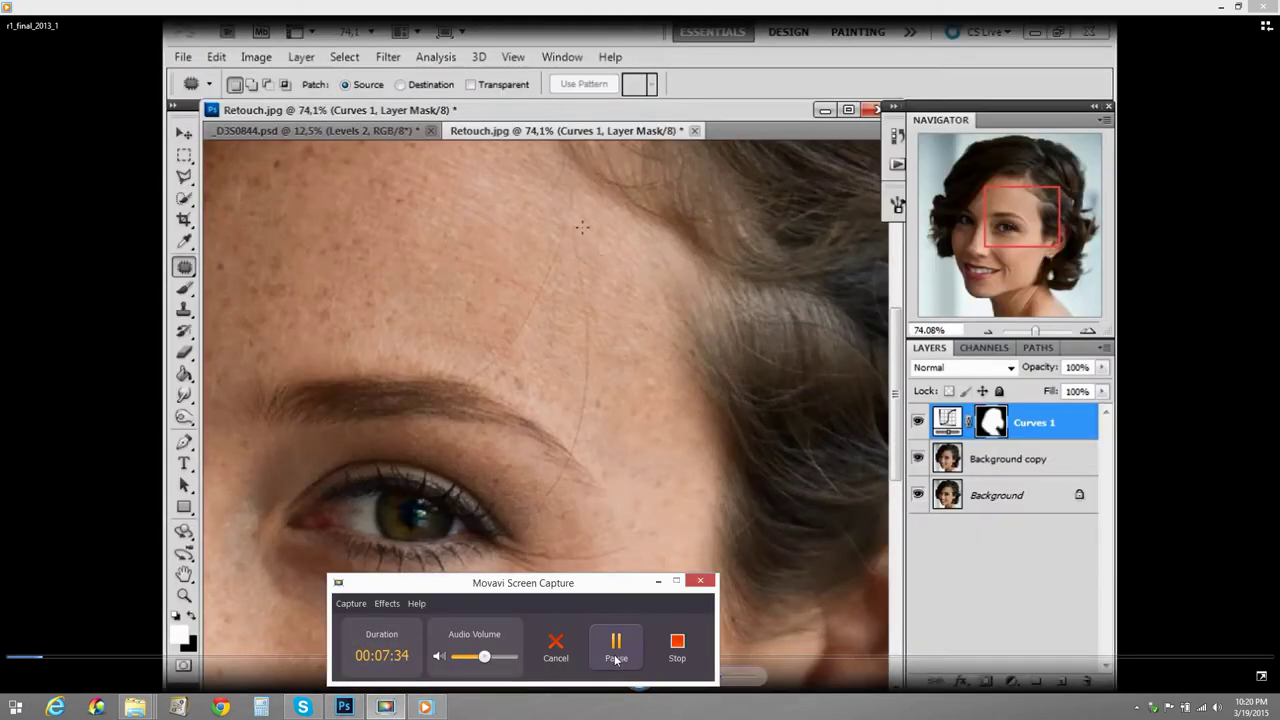
click(657, 582)
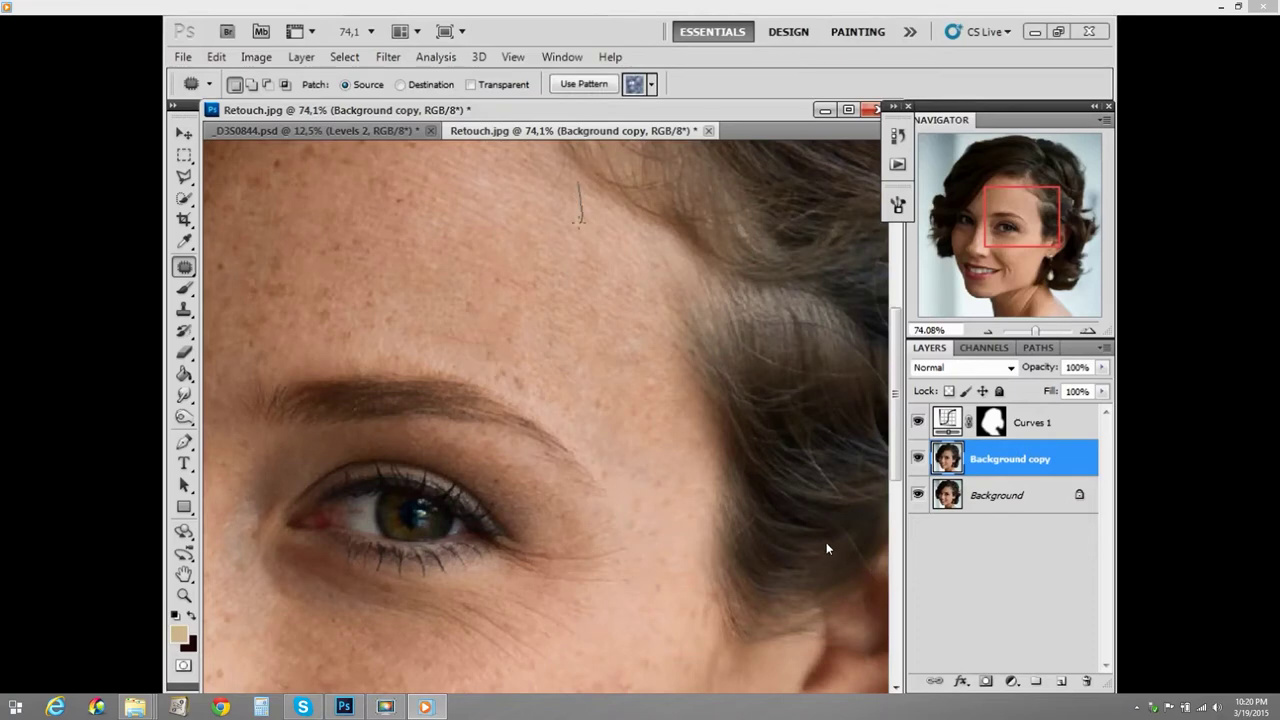
mouse_move(803, 536)
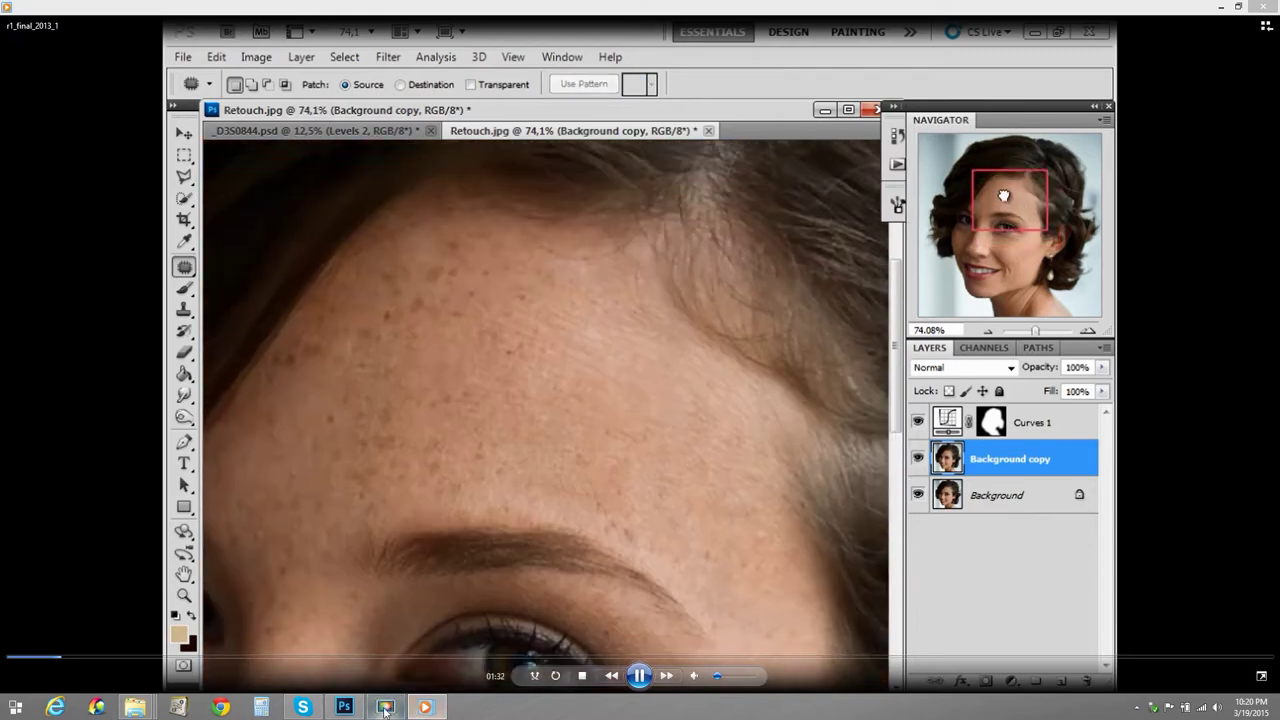
mouse_move(385, 708)
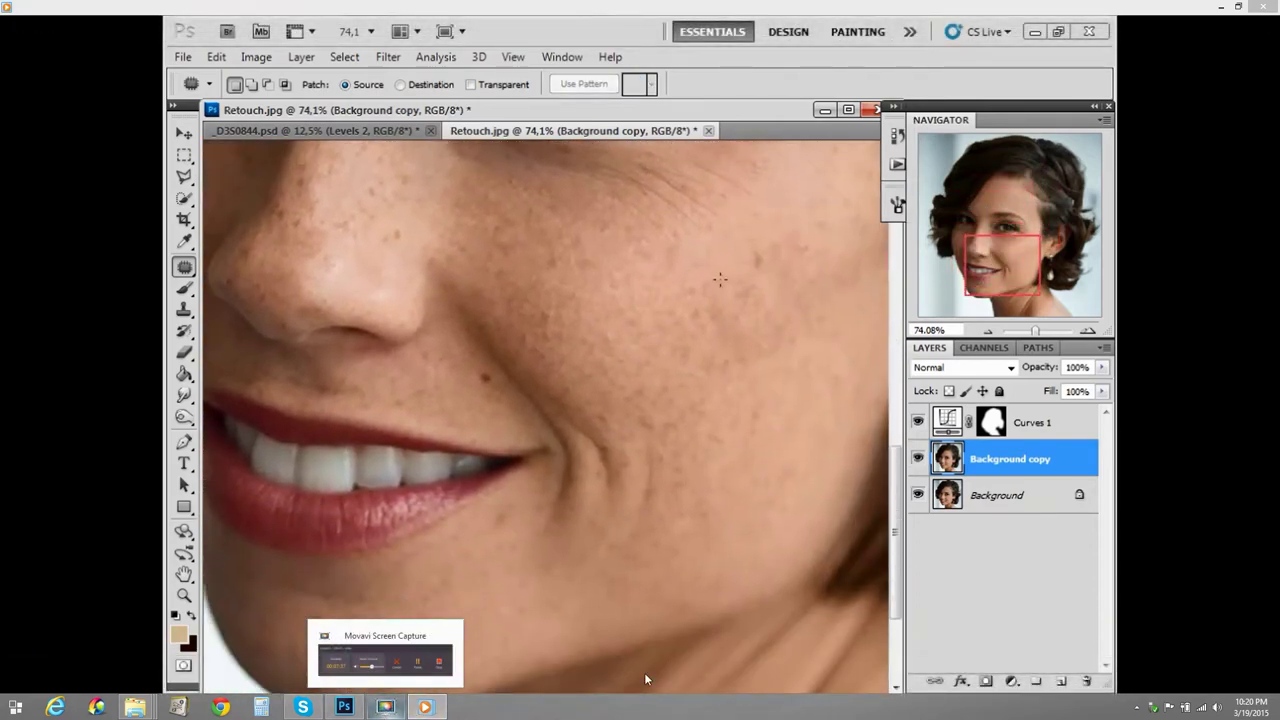
Keep watching the r1_final_2013_1 video through the cheek patching and the Liquify reshaping of the hair
mouse_move(716, 481)
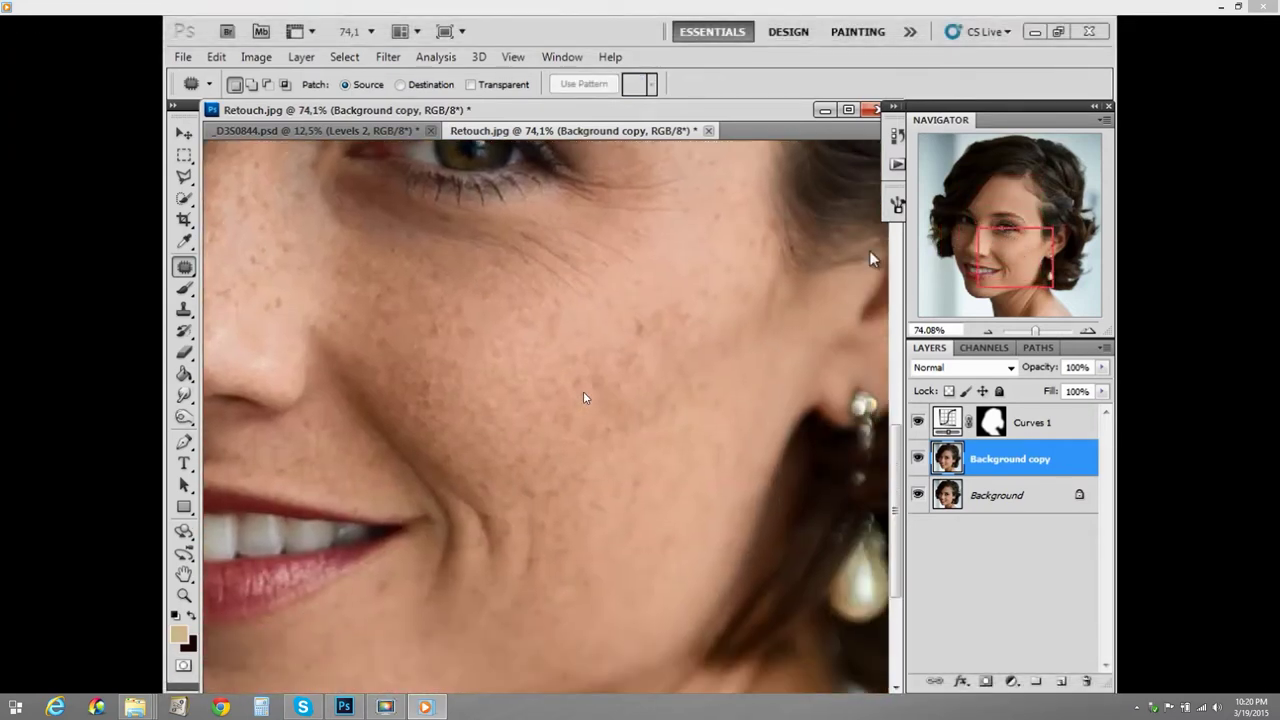
mouse_move(609, 374)
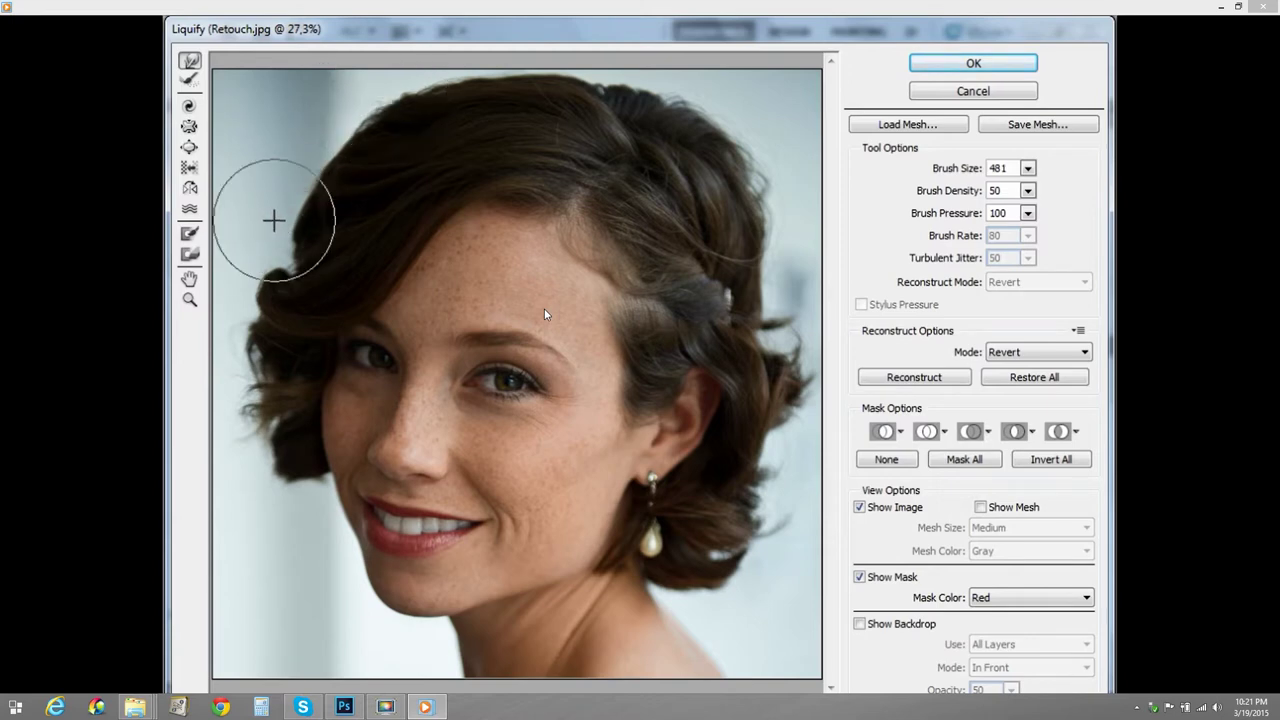
mouse_move(544, 315)
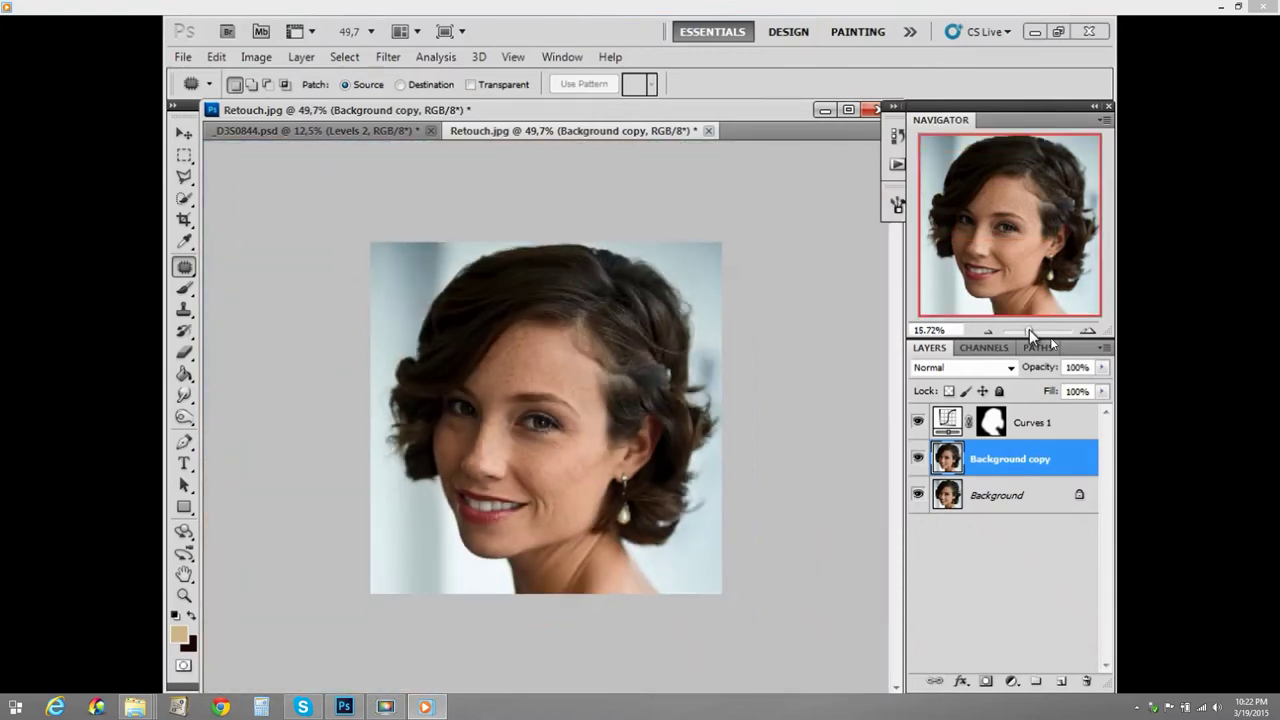
click(919, 459)
click(919, 459)
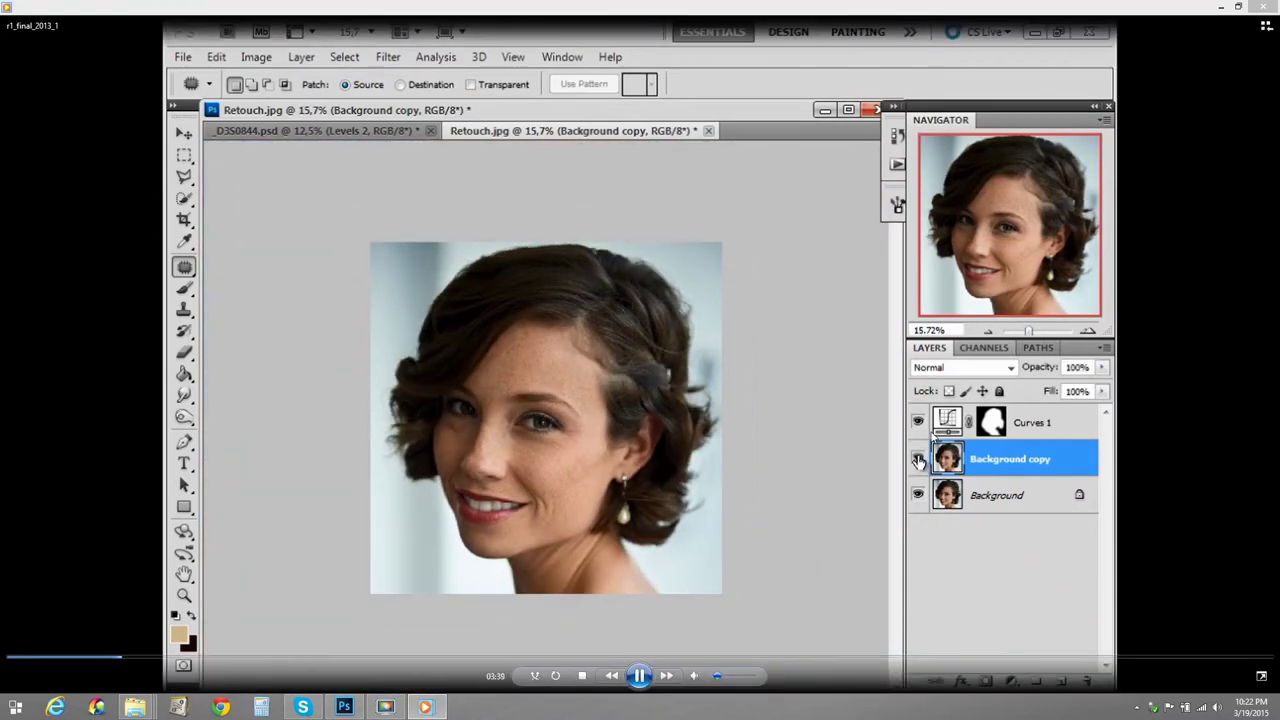
click(396, 60)
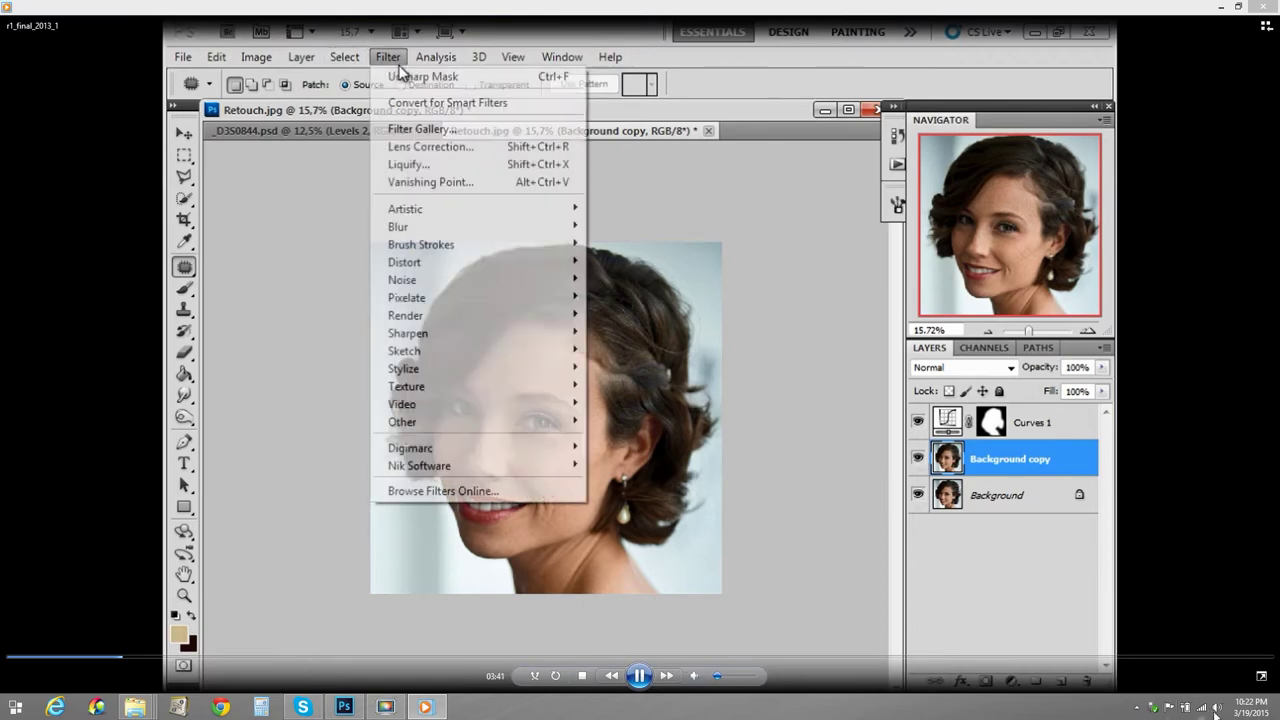
Lower the Windows system volume to 44 while the video keeps playing
click(1216, 708)
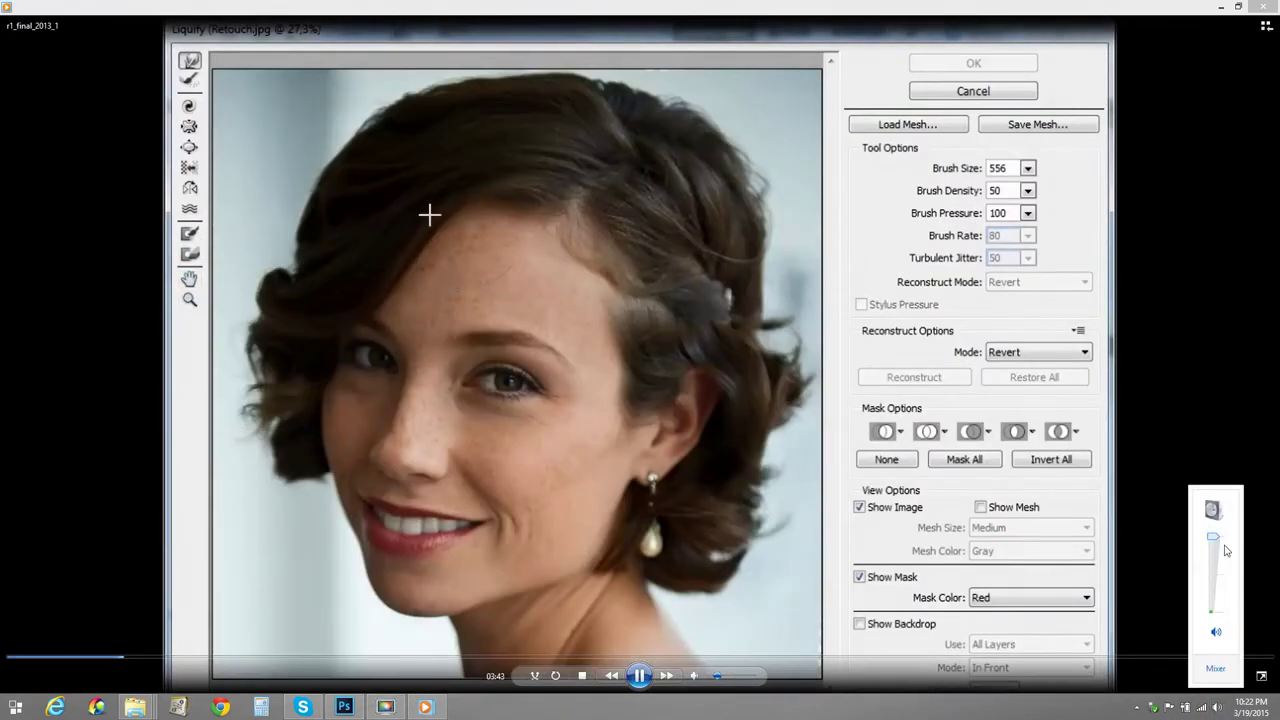
drag(1214, 539, 1214, 557)
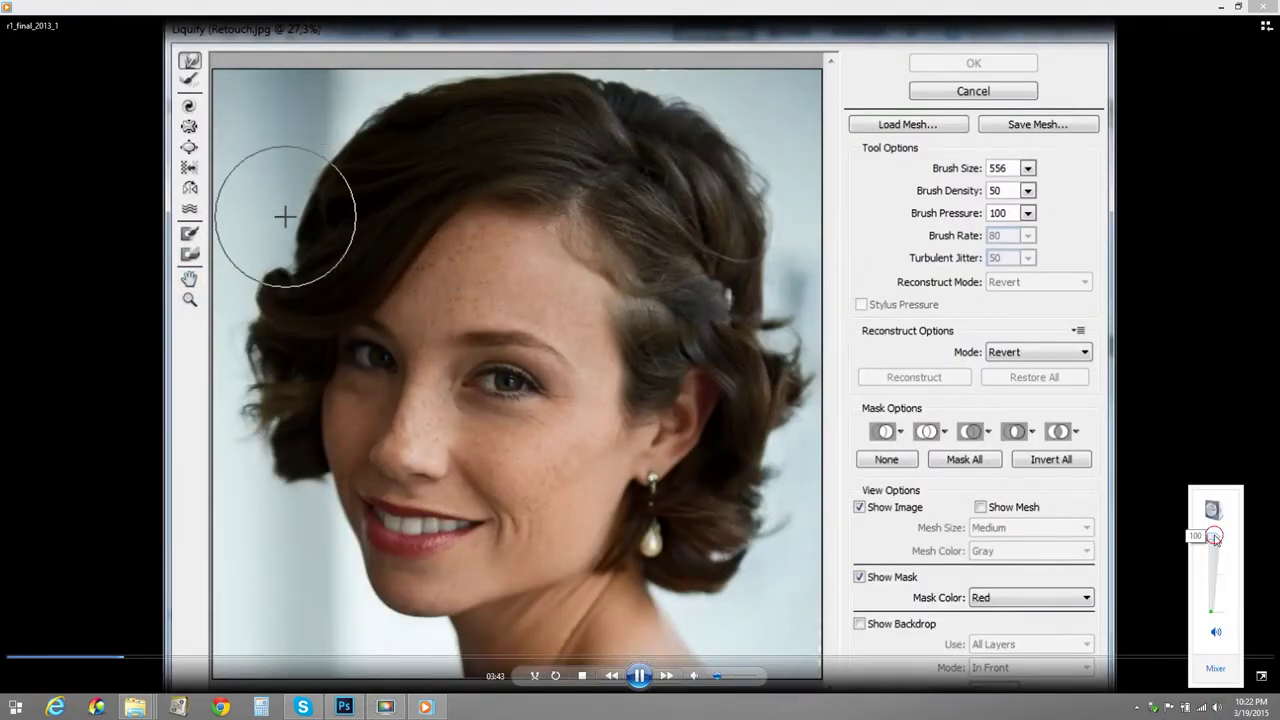
click(855, 6)
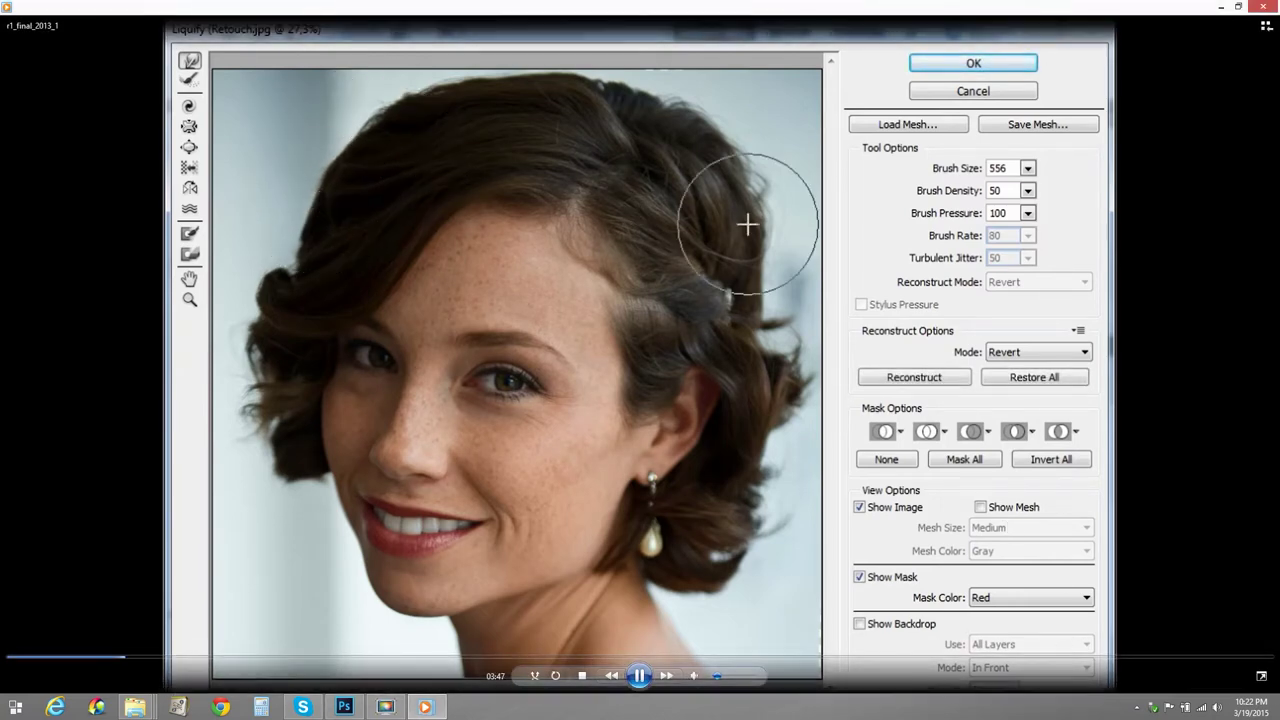
click(1194, 707)
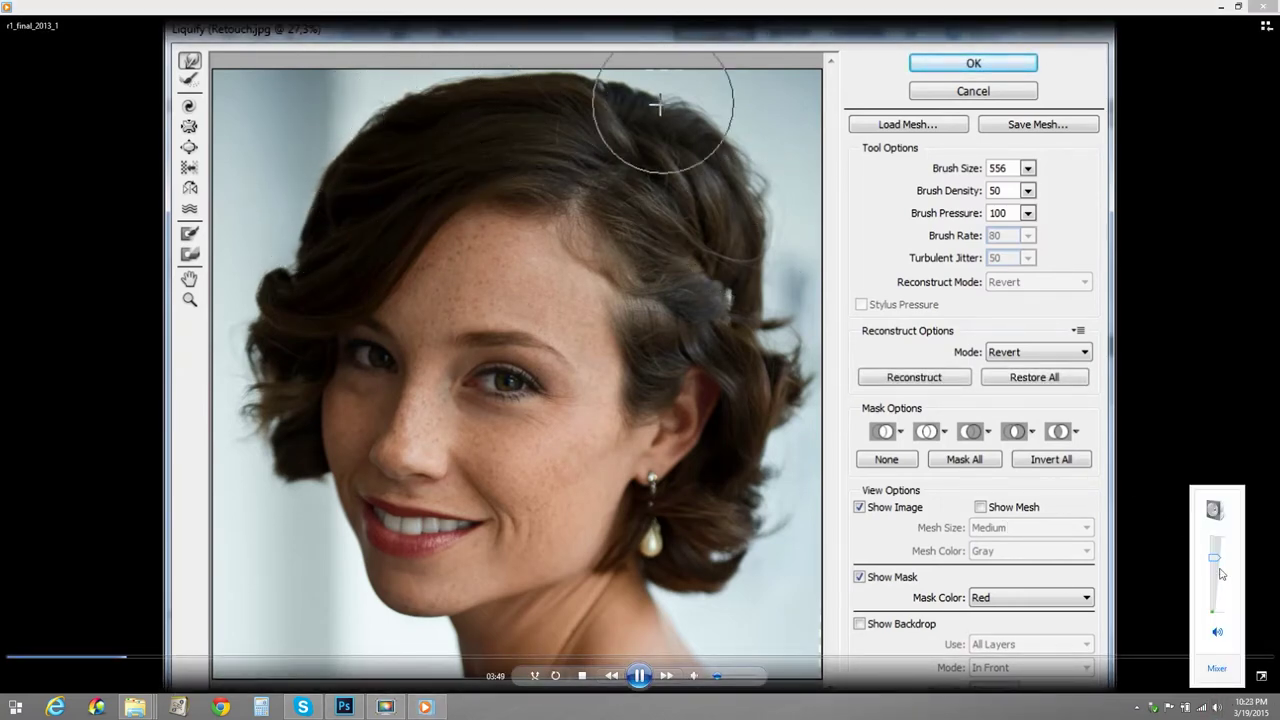
drag(1220, 573, 1225, 586)
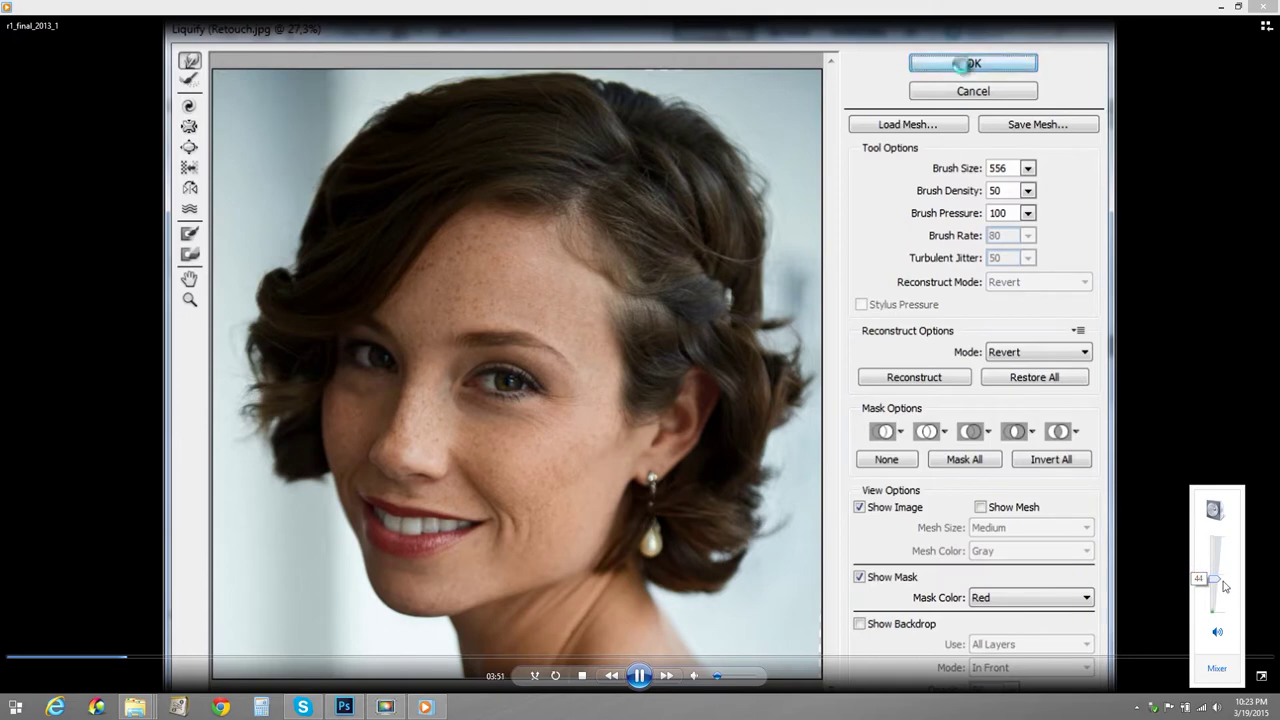
click(562, 397)
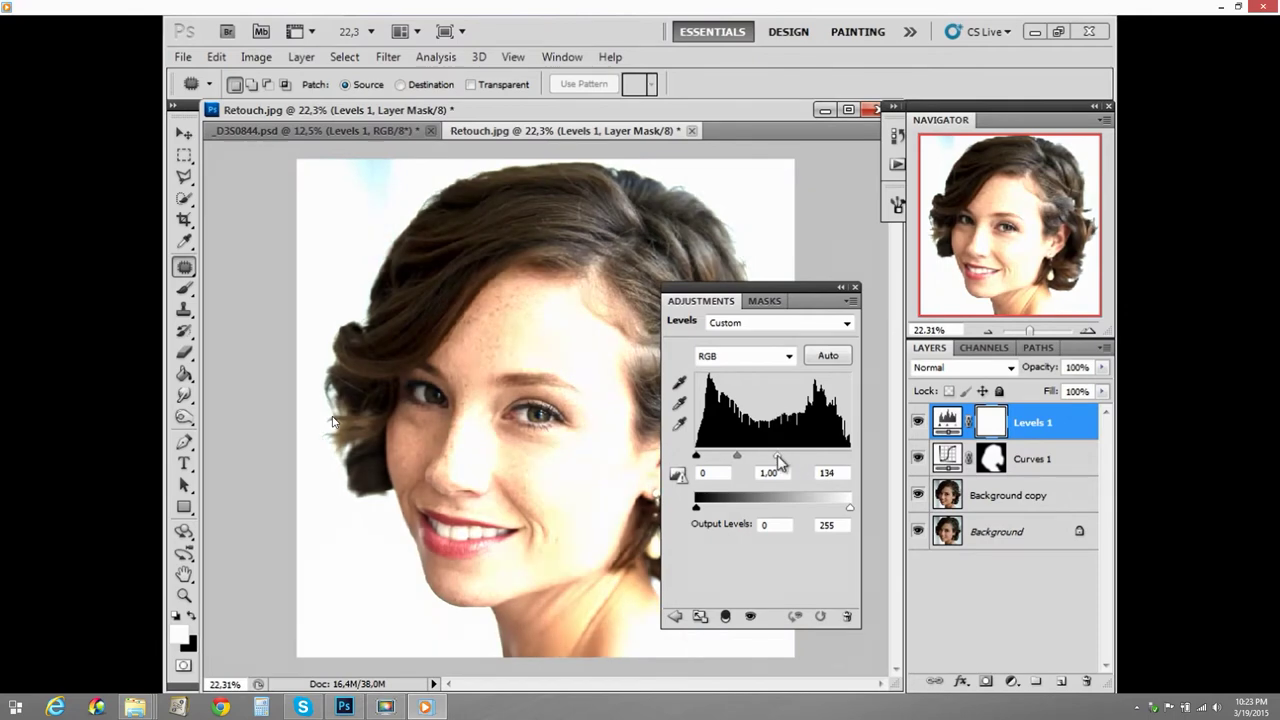
Watch the video's Levels 1 and hair clone-stamping sections, pausing at 04:20 and again at 04:52
mouse_move(471, 666)
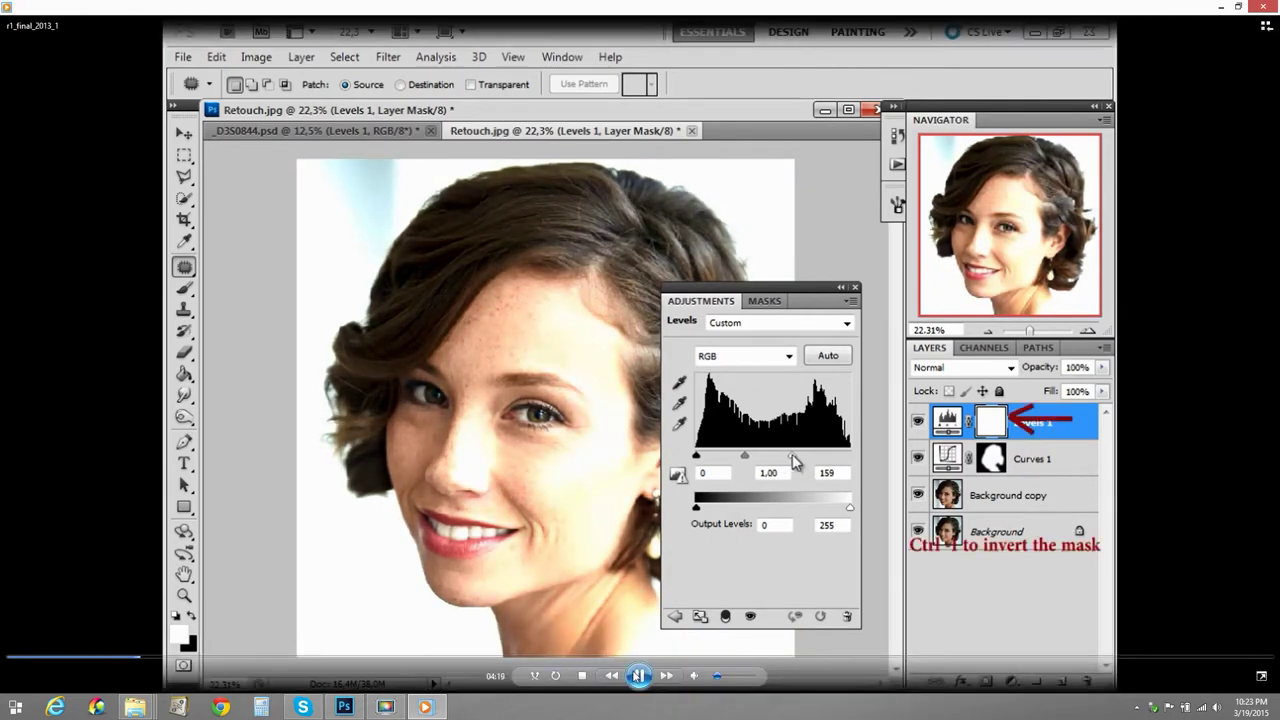
click(640, 675)
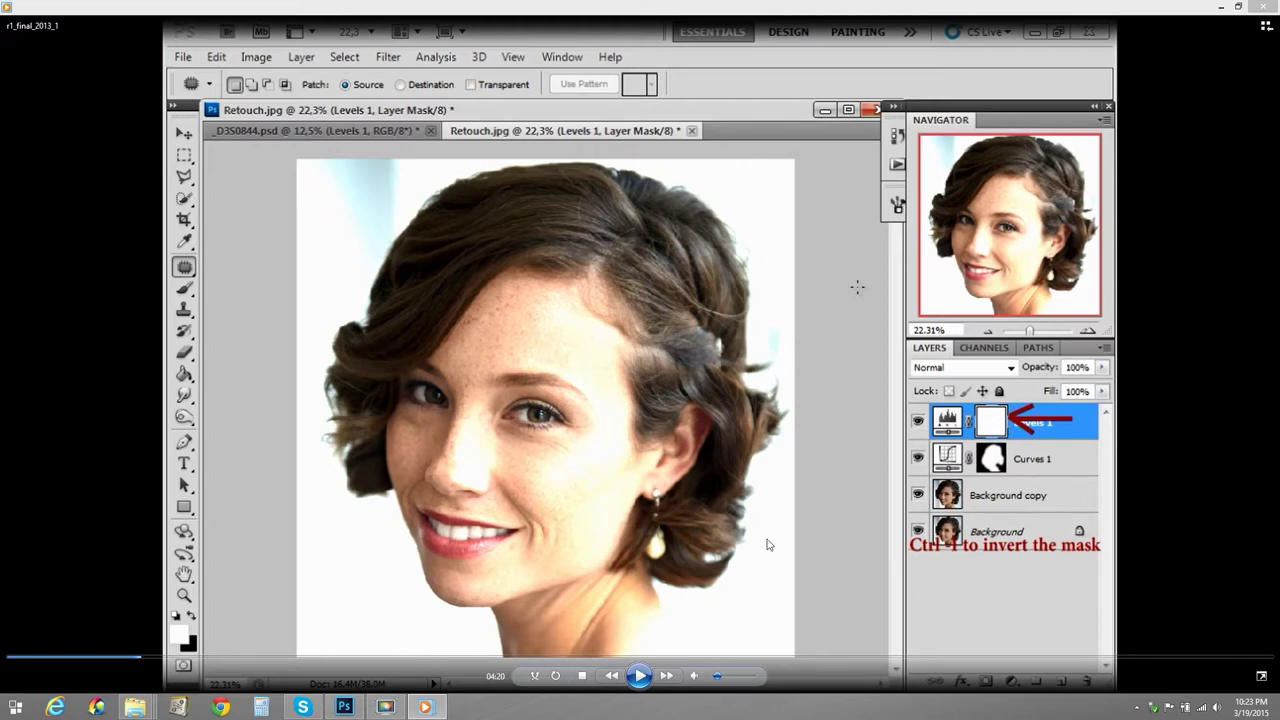
click(640, 677)
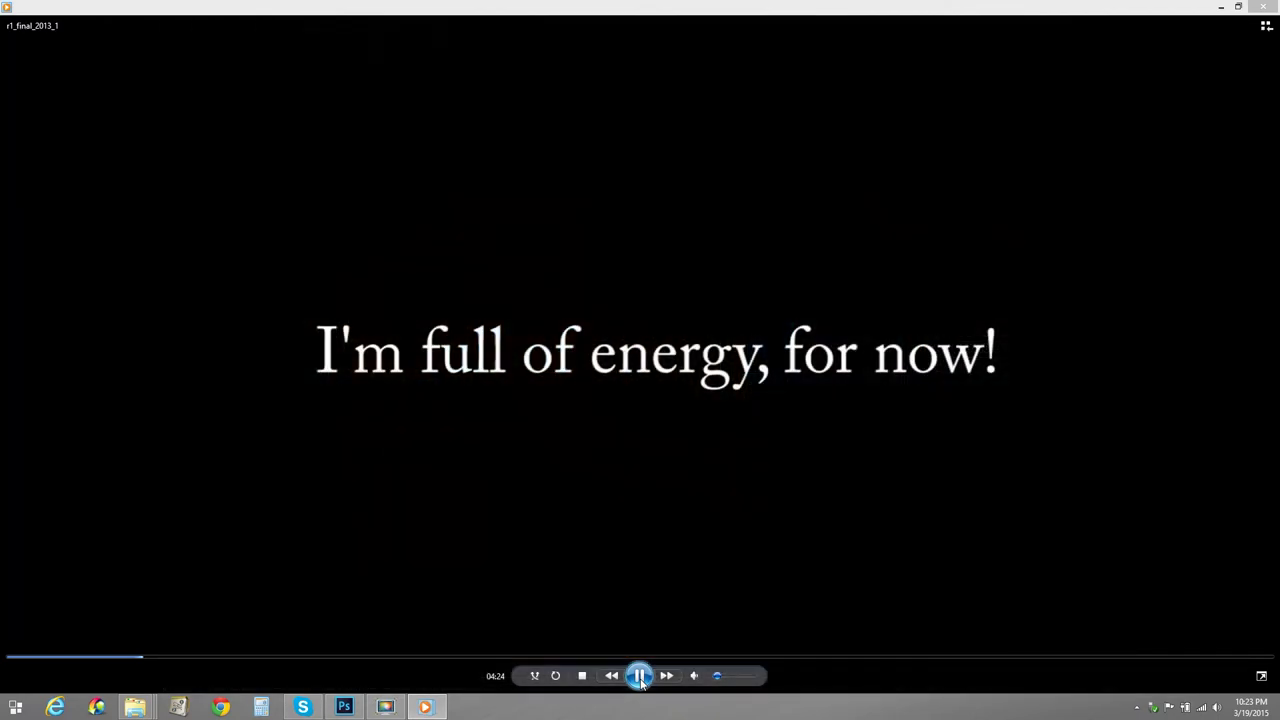
click(641, 683)
click(641, 683)
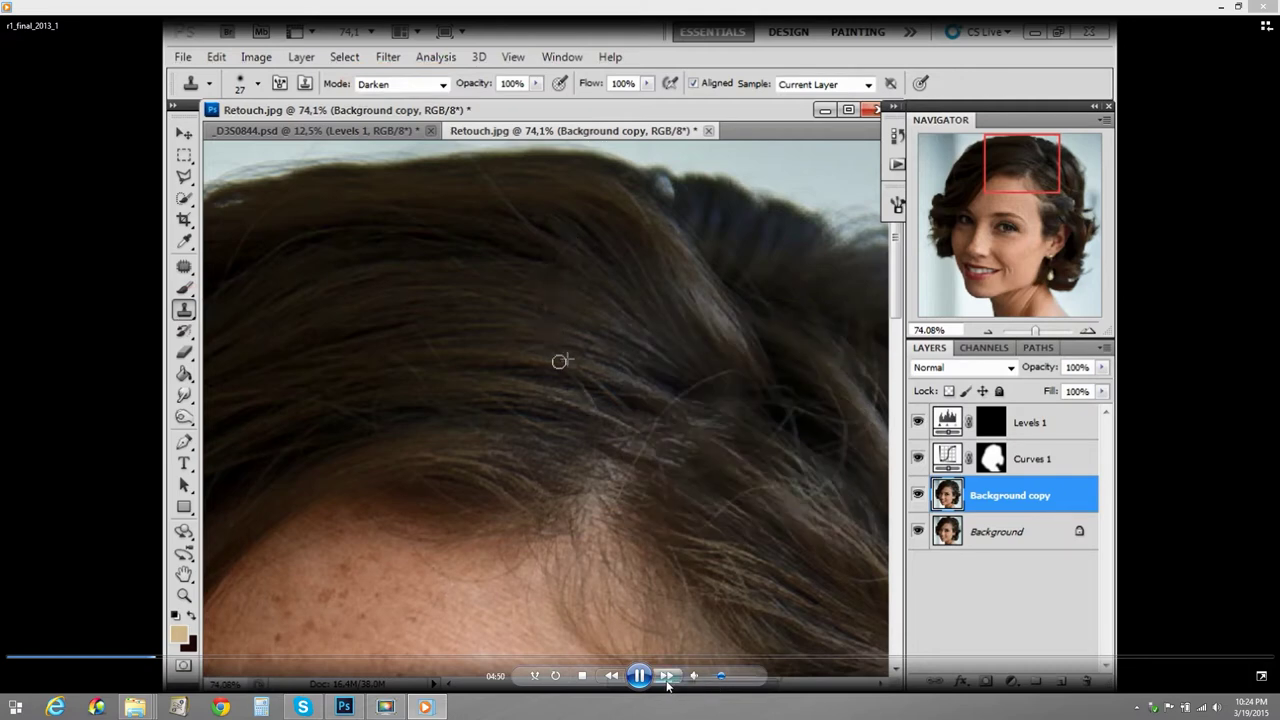
click(636, 677)
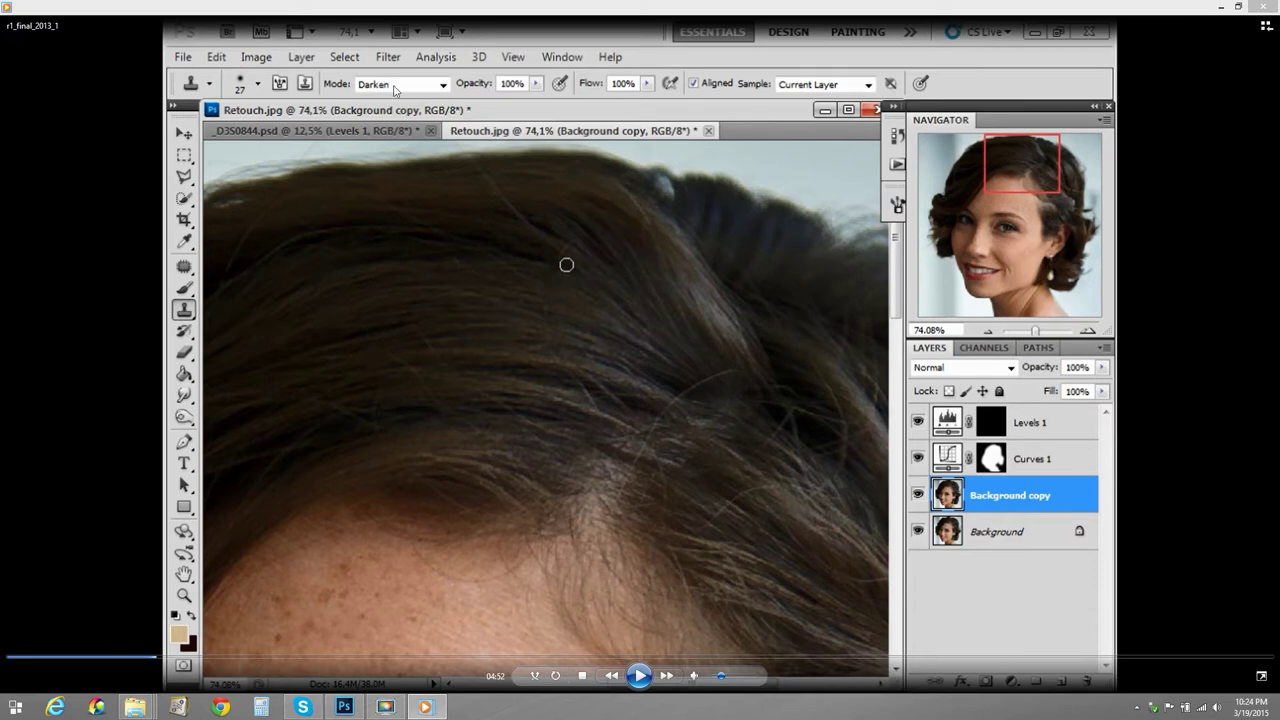
Switch to Photoshop and show the Background copy layer of Retouch.psd beneath Curves 1
click(344, 707)
click(986, 635)
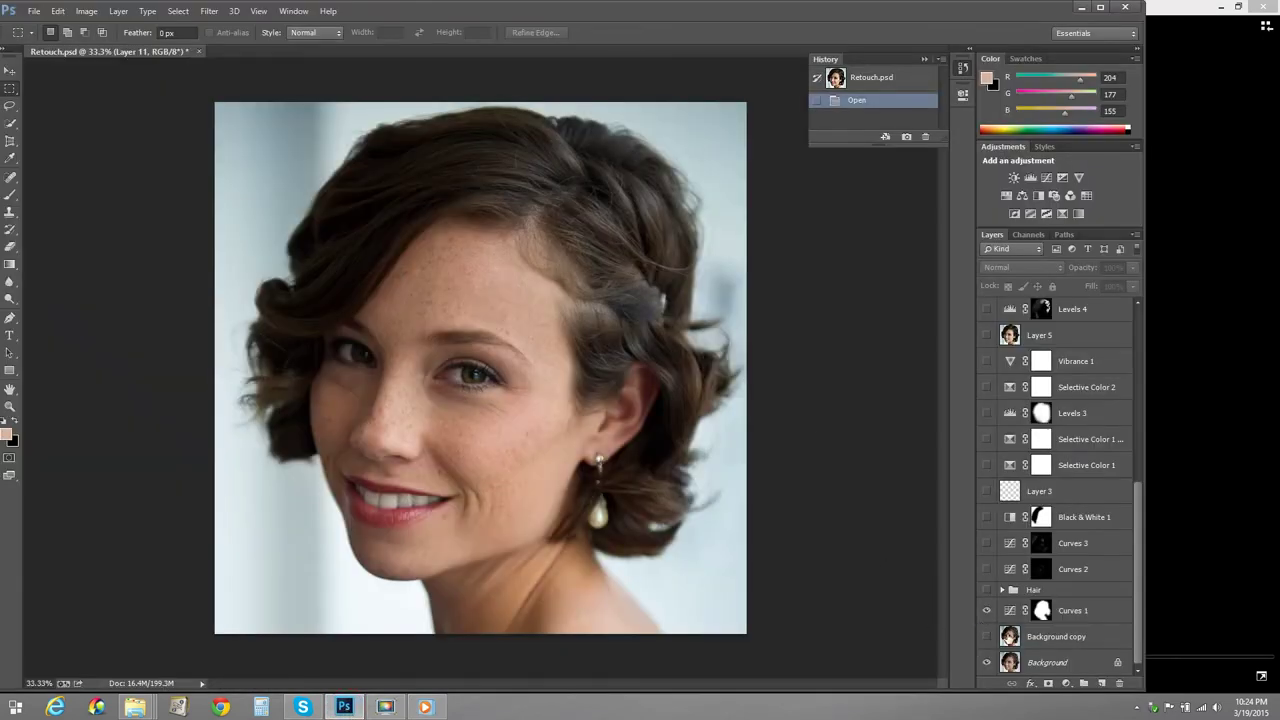
click(987, 637)
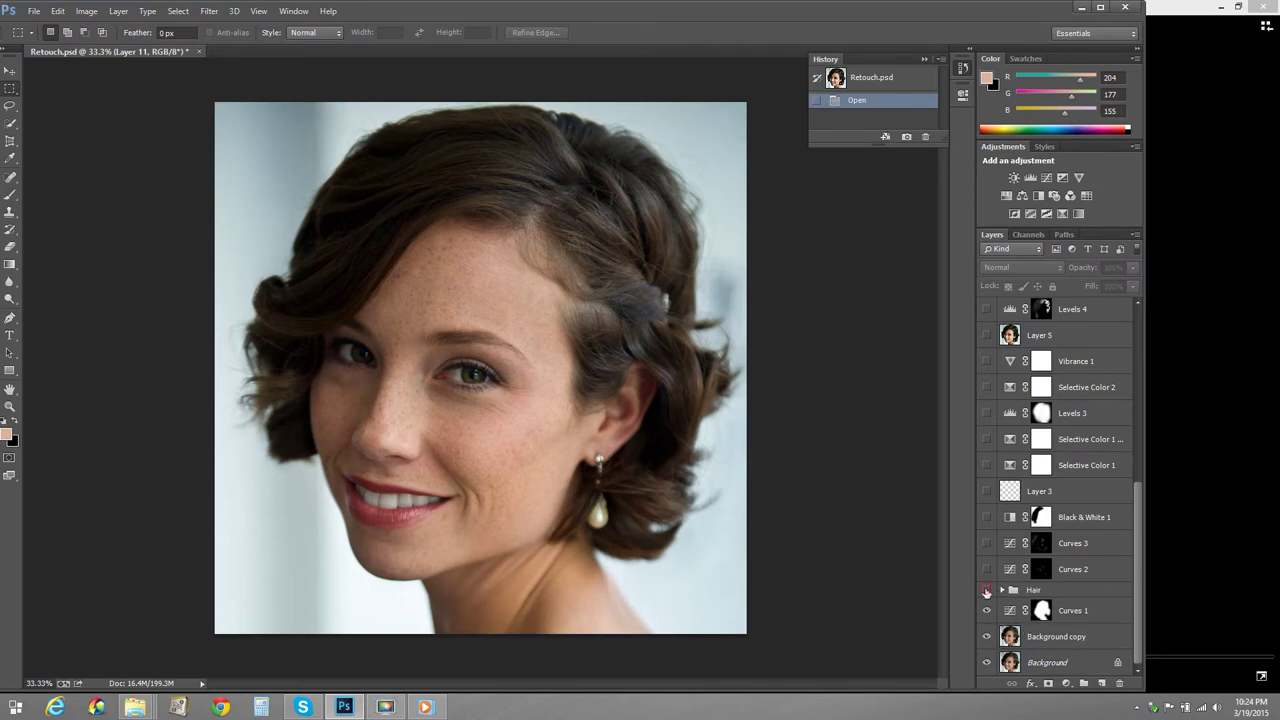
Toggle the Hair group's visibility and expand the group to reveal Layer 4, Levels 2 and Levels 1
click(986, 591)
click(1004, 592)
click(1001, 591)
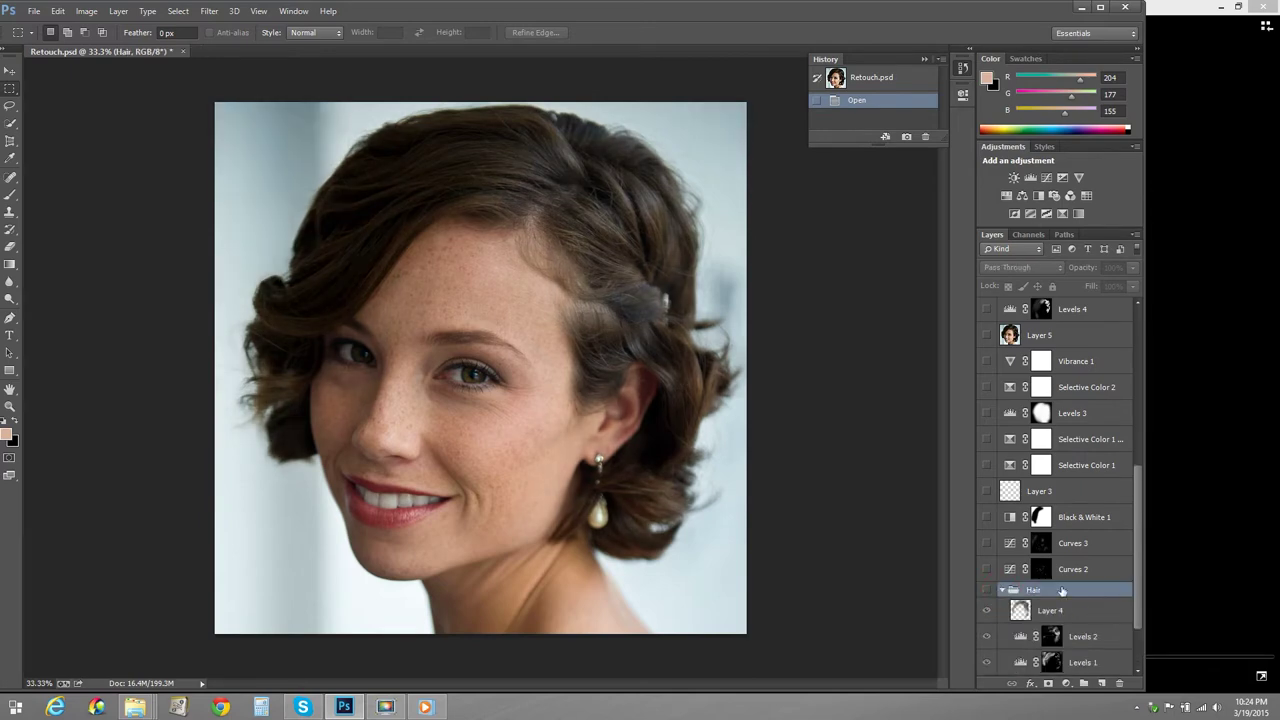
drag(1136, 550, 1156, 612)
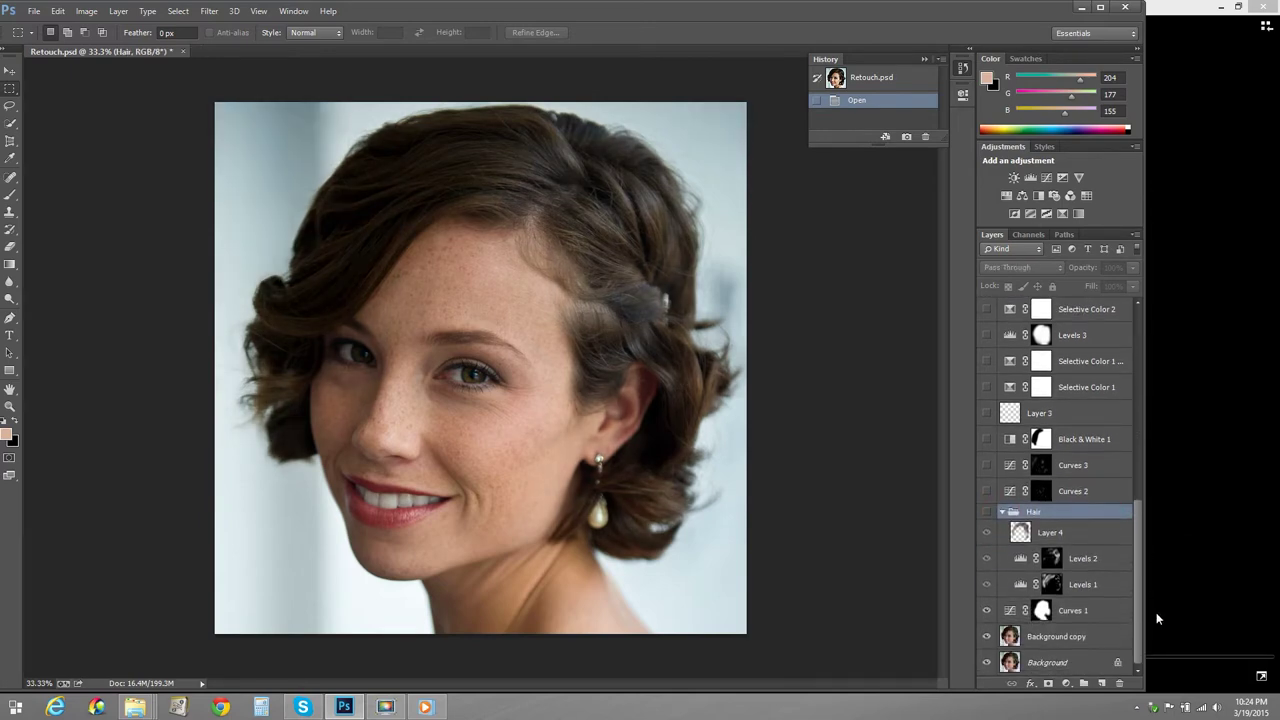
Show the Hair group and toggle its Levels 1 layer repeatedly to compare the hair highlights, leaving it visible
click(985, 585)
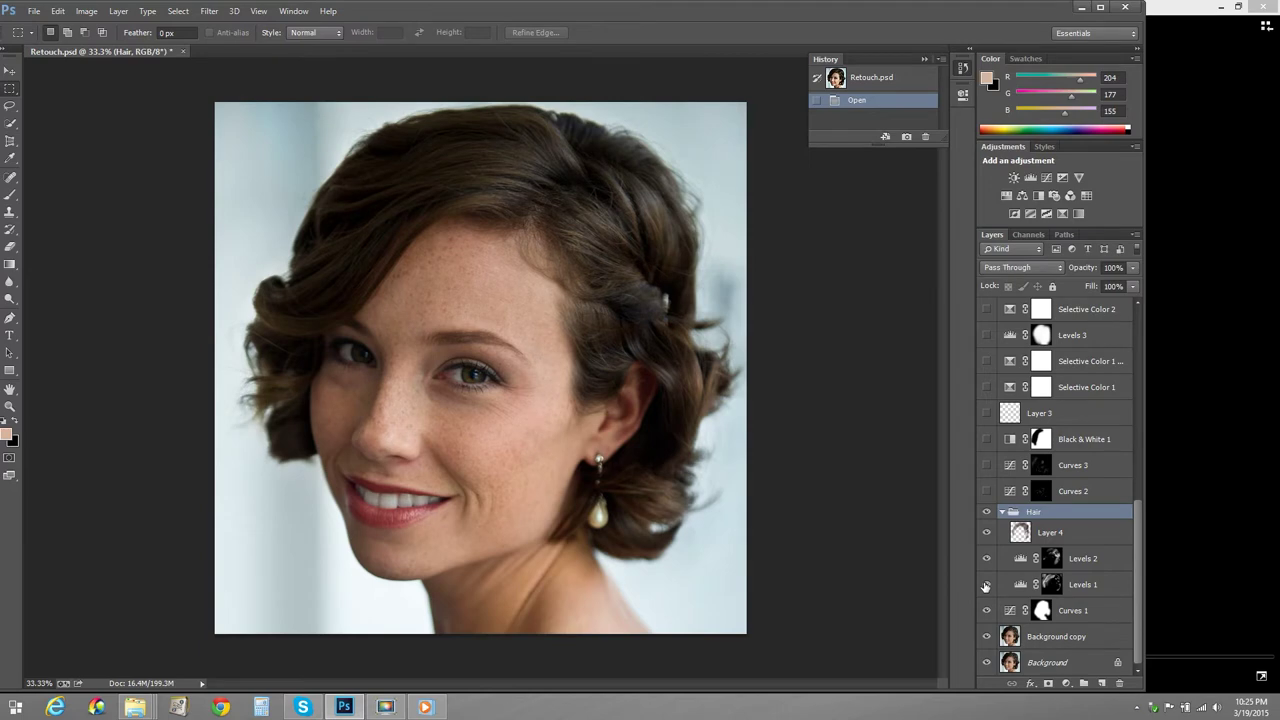
click(985, 585)
click(985, 585)
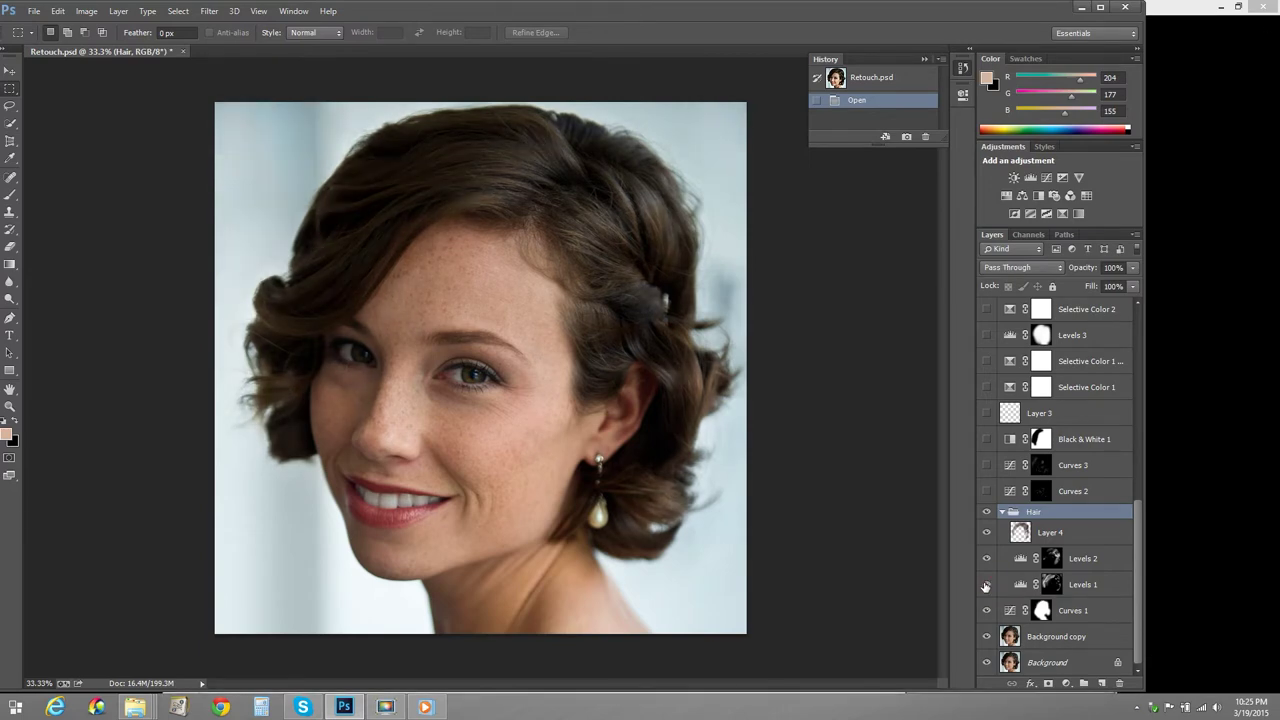
click(985, 585)
click(985, 585)
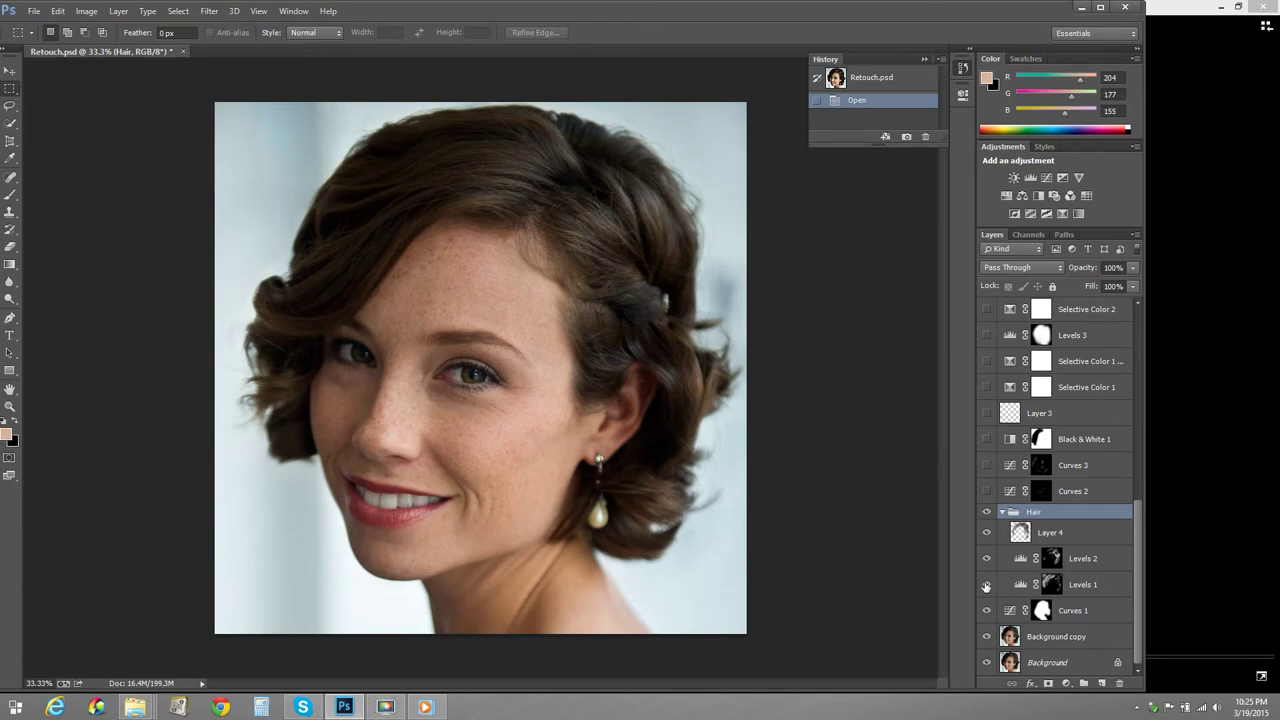
click(985, 585)
click(985, 585)
click(985, 585)
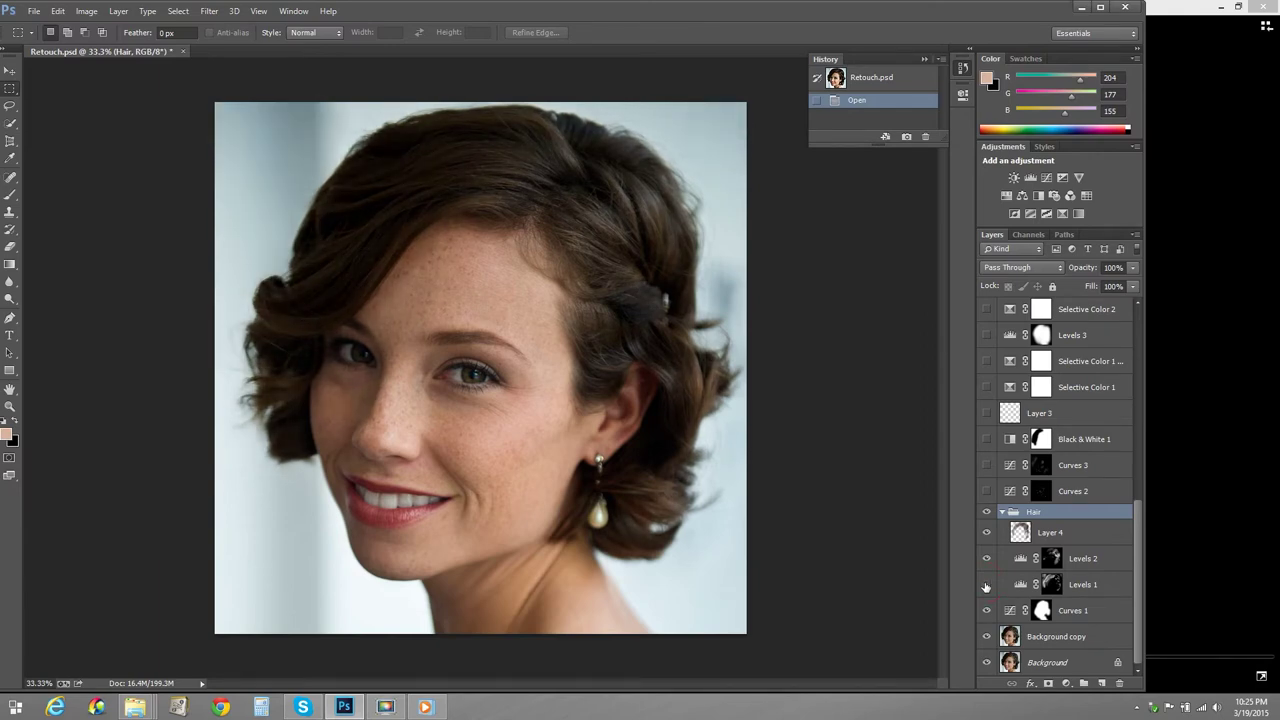
click(985, 585)
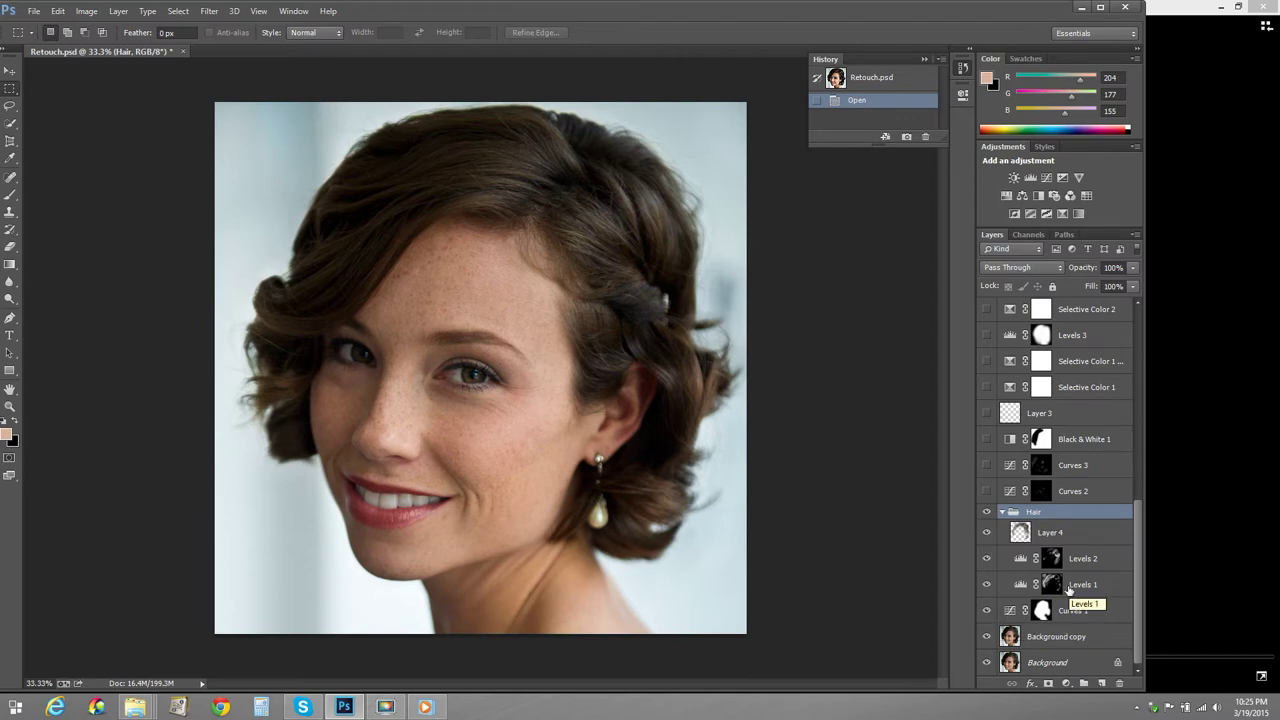
Hide Layer 4 and Levels 2 in the Hair group, toggling Levels 1 and Levels 2 to compare their separate effects
click(987, 558)
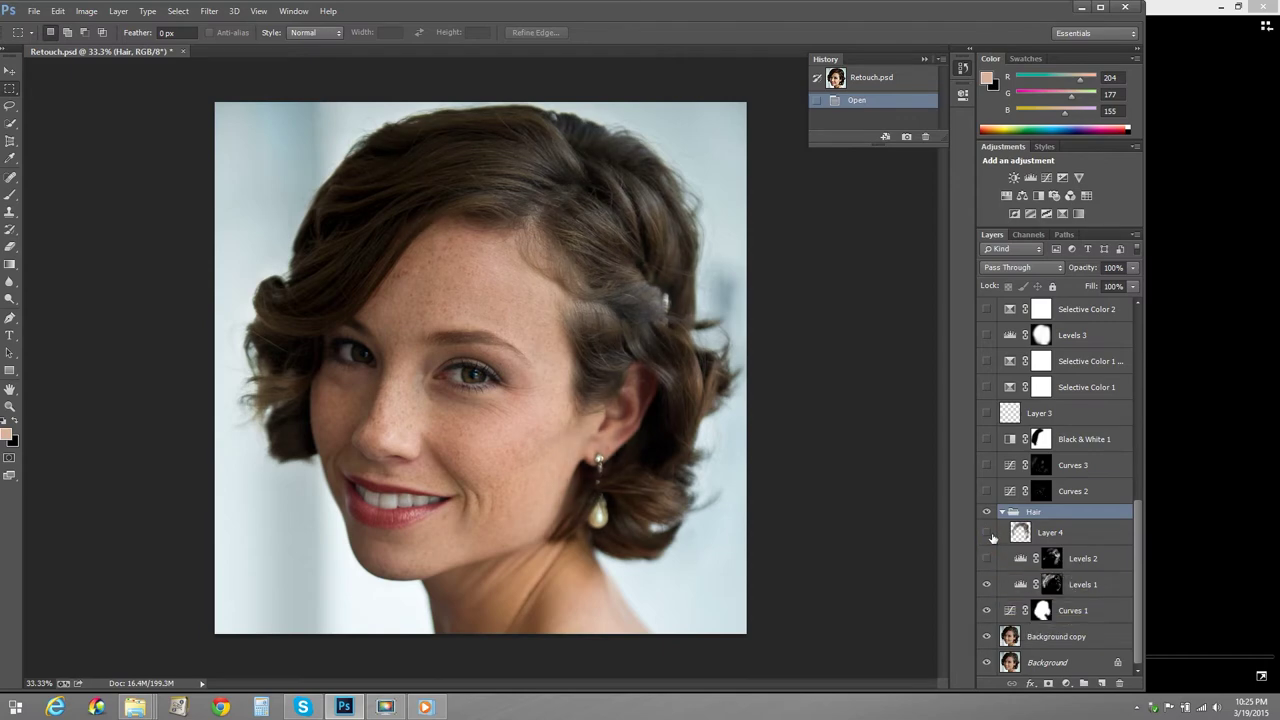
click(986, 585)
click(986, 585)
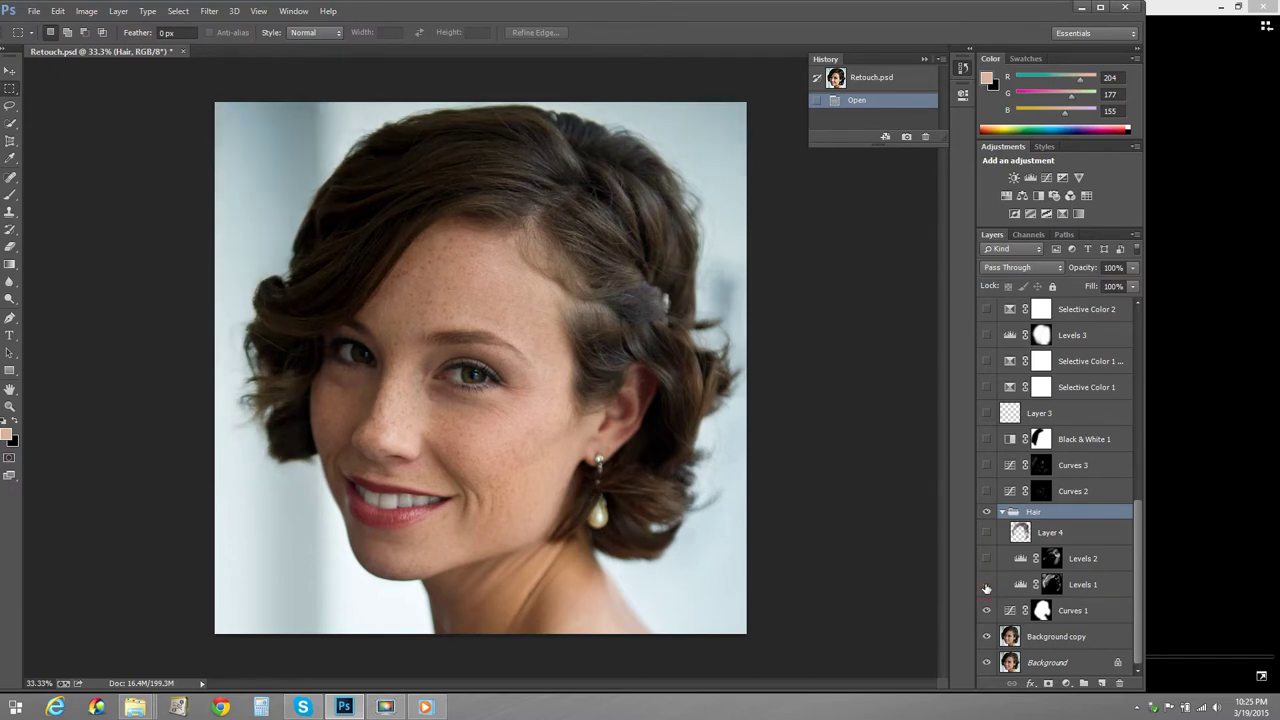
click(986, 586)
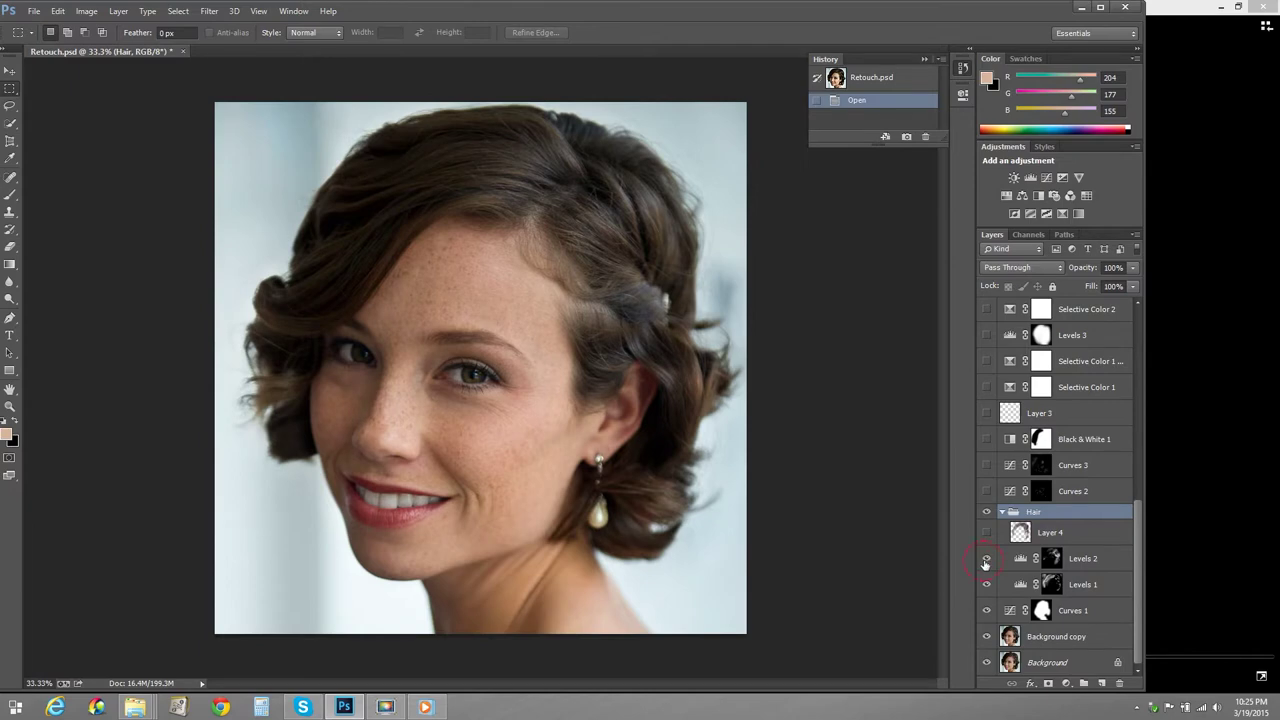
click(986, 559)
click(986, 559)
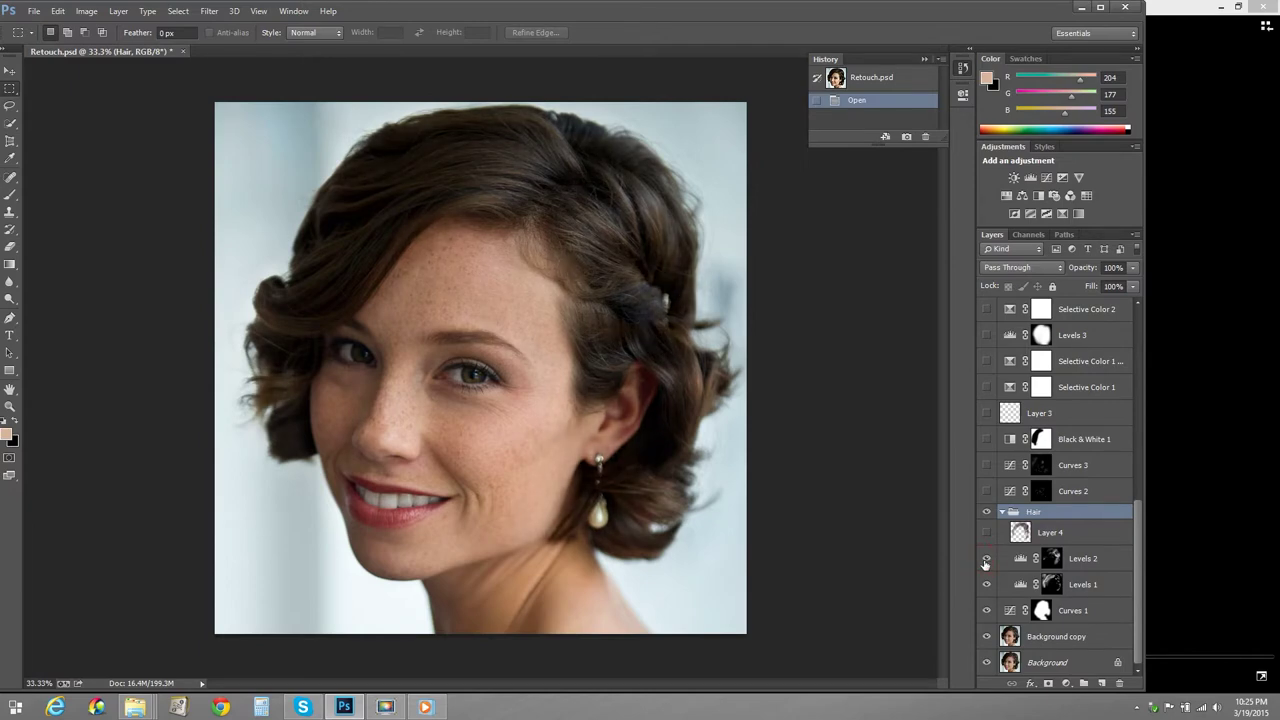
click(986, 560)
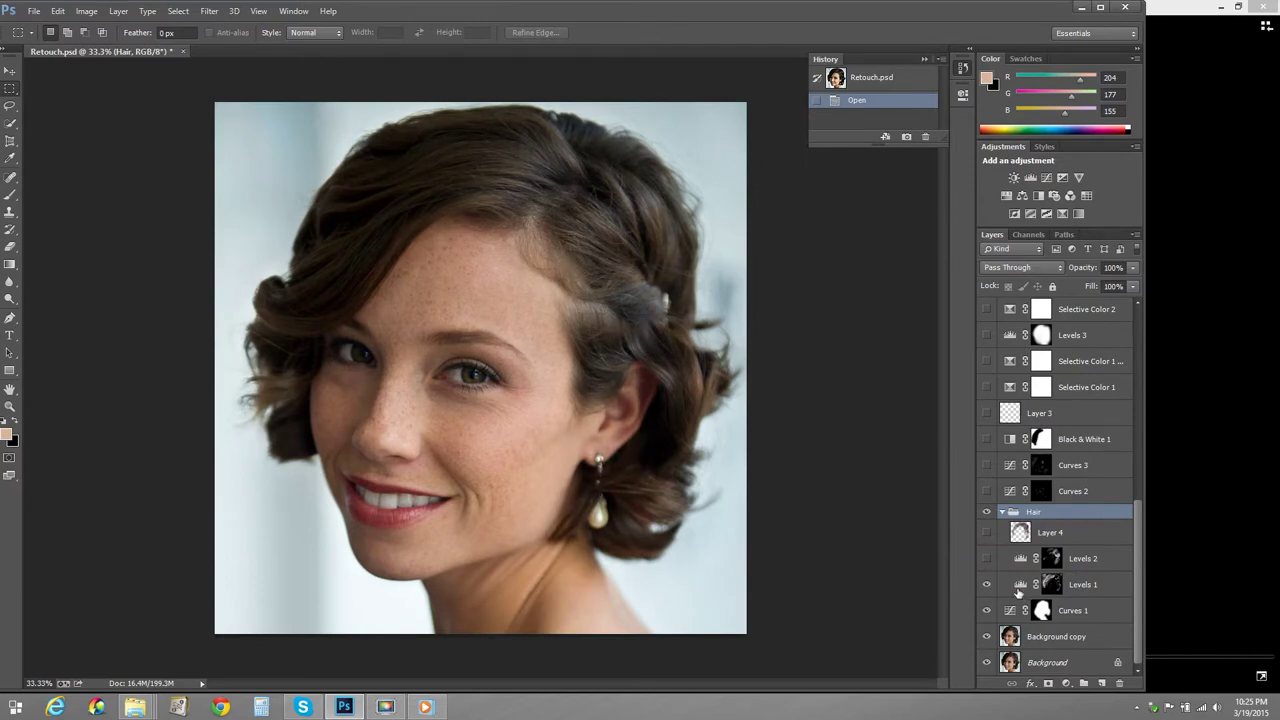
Open the Levels 1 adjustment settings and compare their histogram and input levels with those of Levels 2
click(1020, 590)
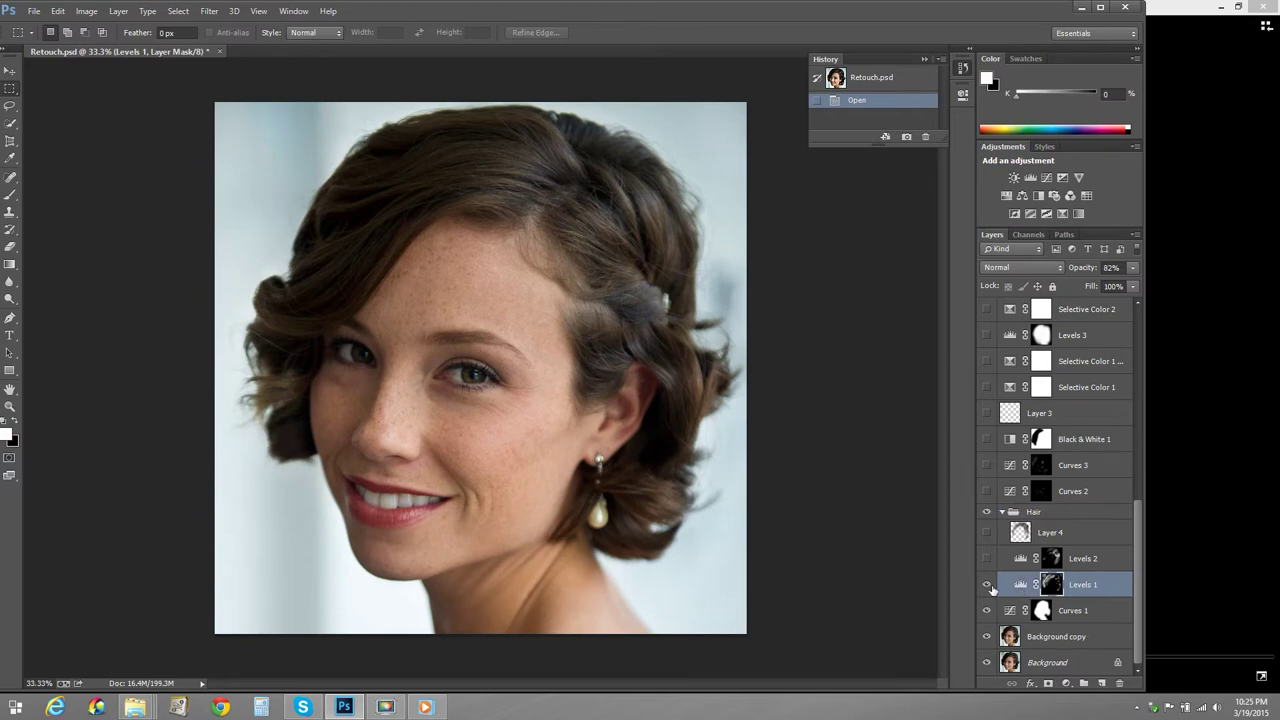
click(1019, 563)
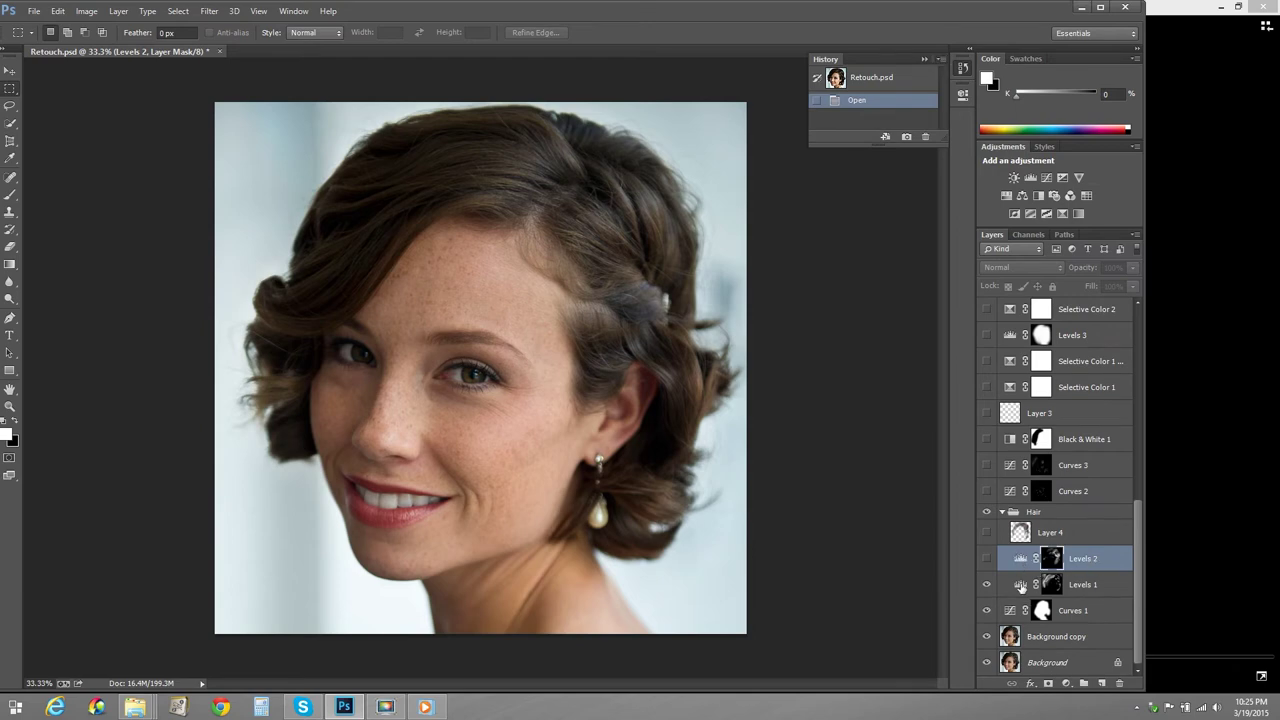
double_click(1020, 585)
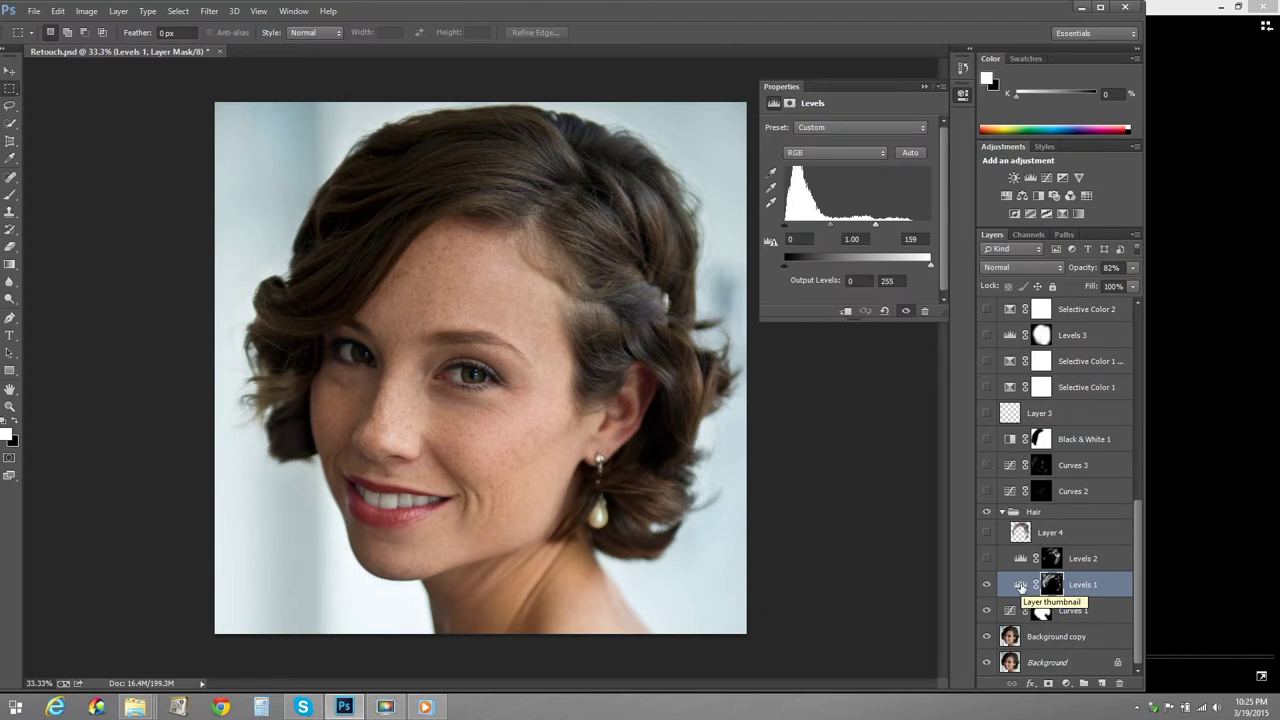
click(1019, 558)
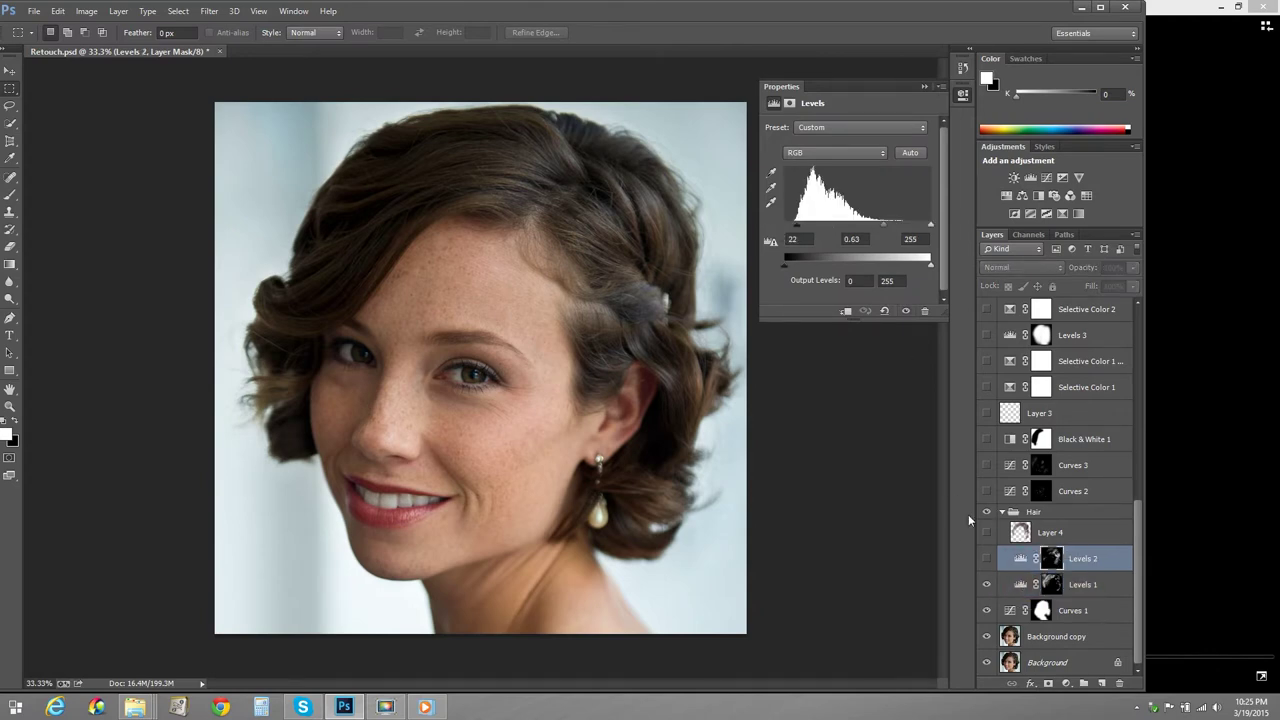
click(1019, 587)
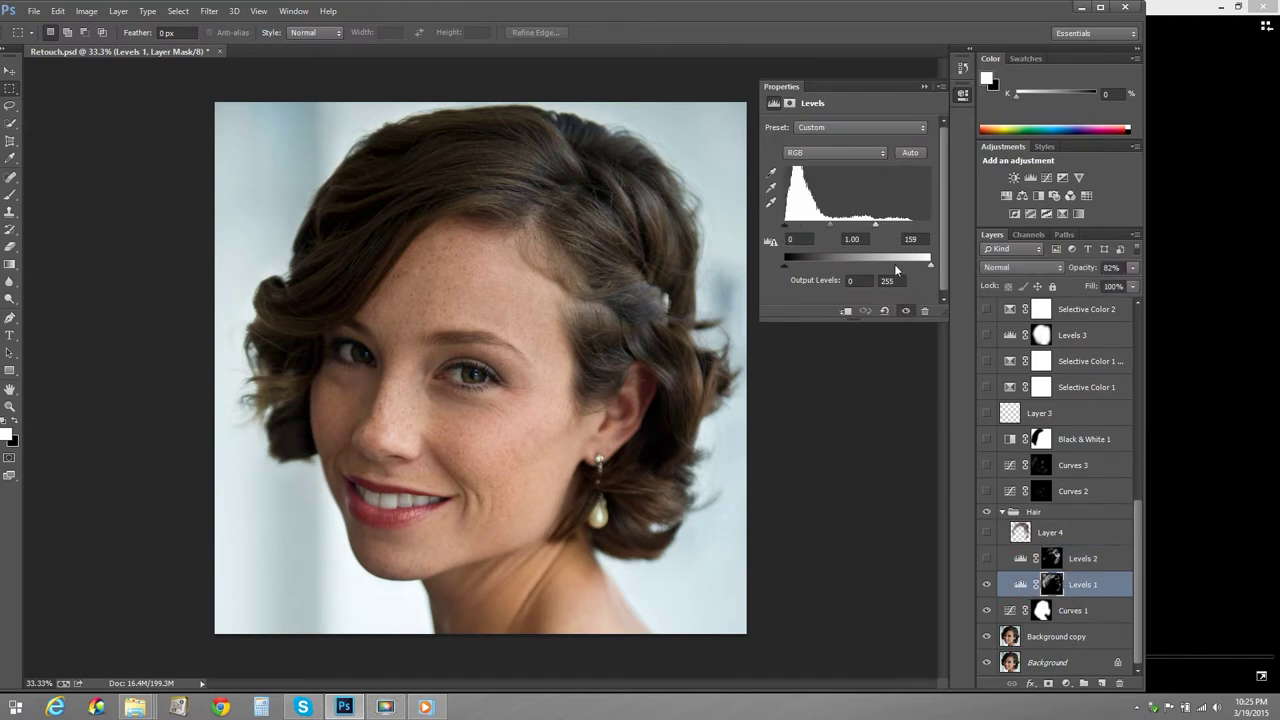
Show Levels 2 and Layer 4 in the Hair group and collapse the Levels properties
click(986, 558)
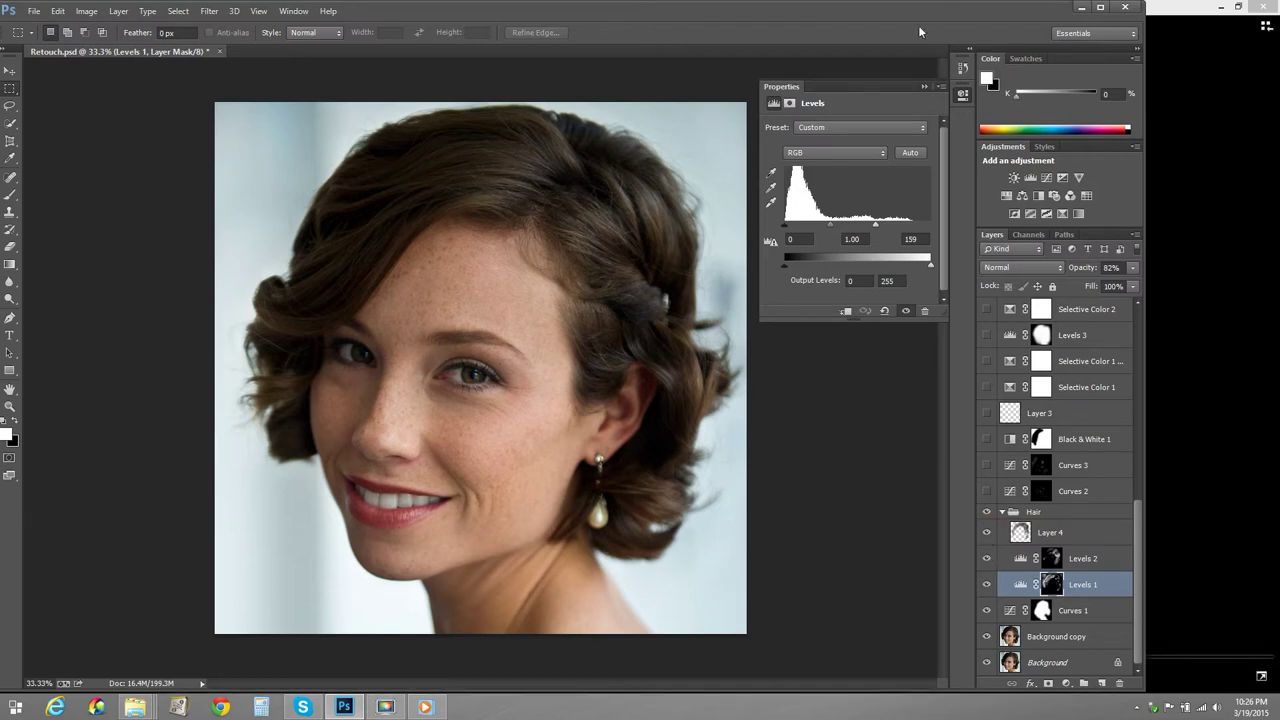
click(925, 87)
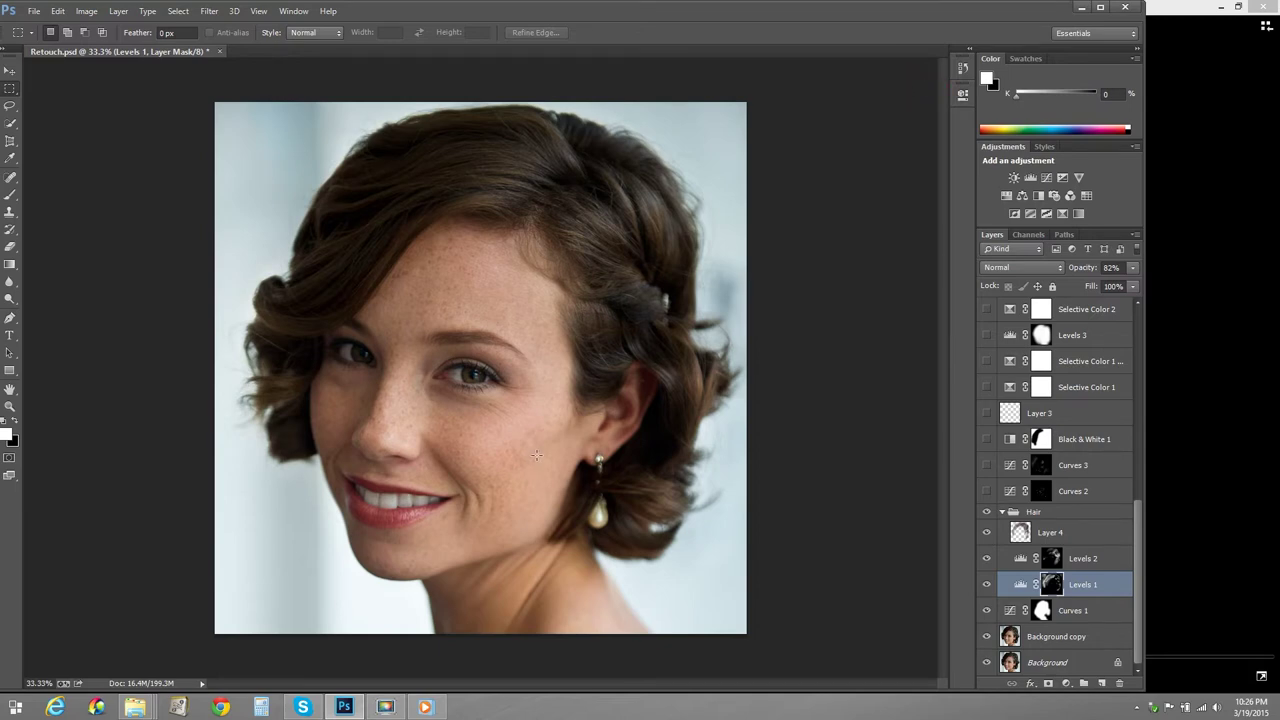
Activate the Brush tool for the hair above the forehead and set its blending mode to Darken
key(ctrl+minus)
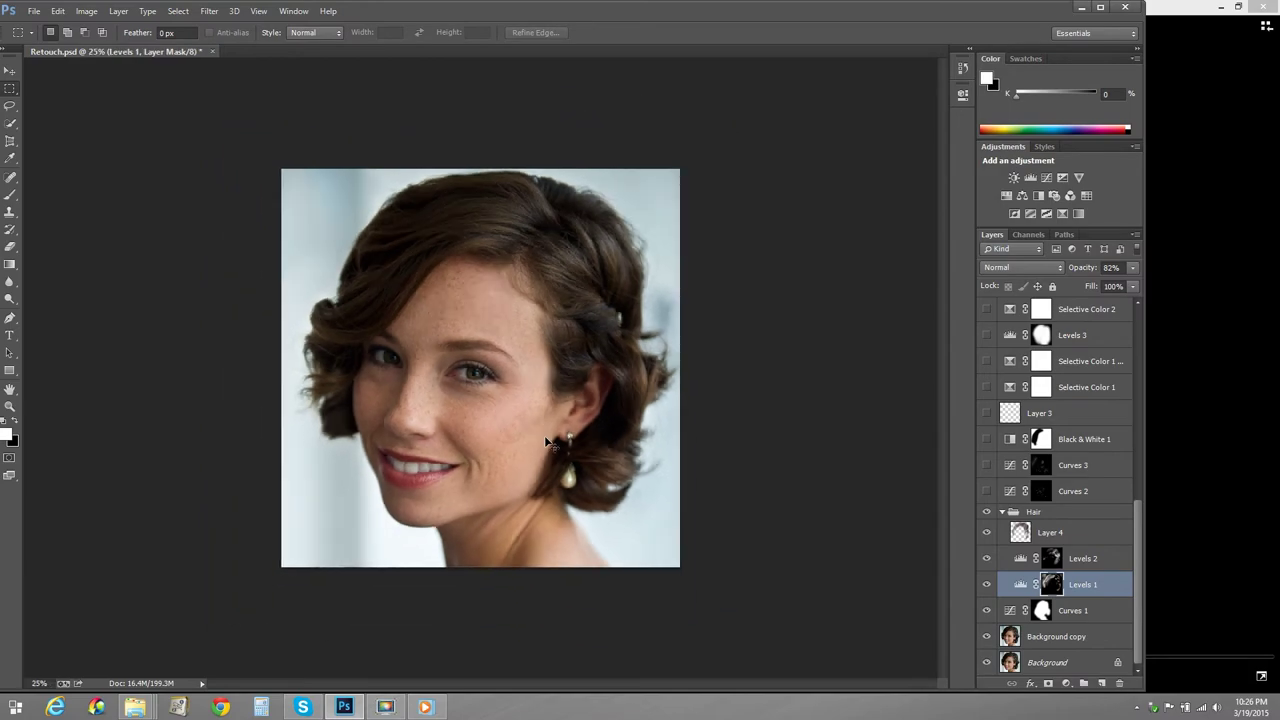
key(ctrl+plus)
key(ctrl+plus)
key(ctrl+plus)
key(ctrl+plus)
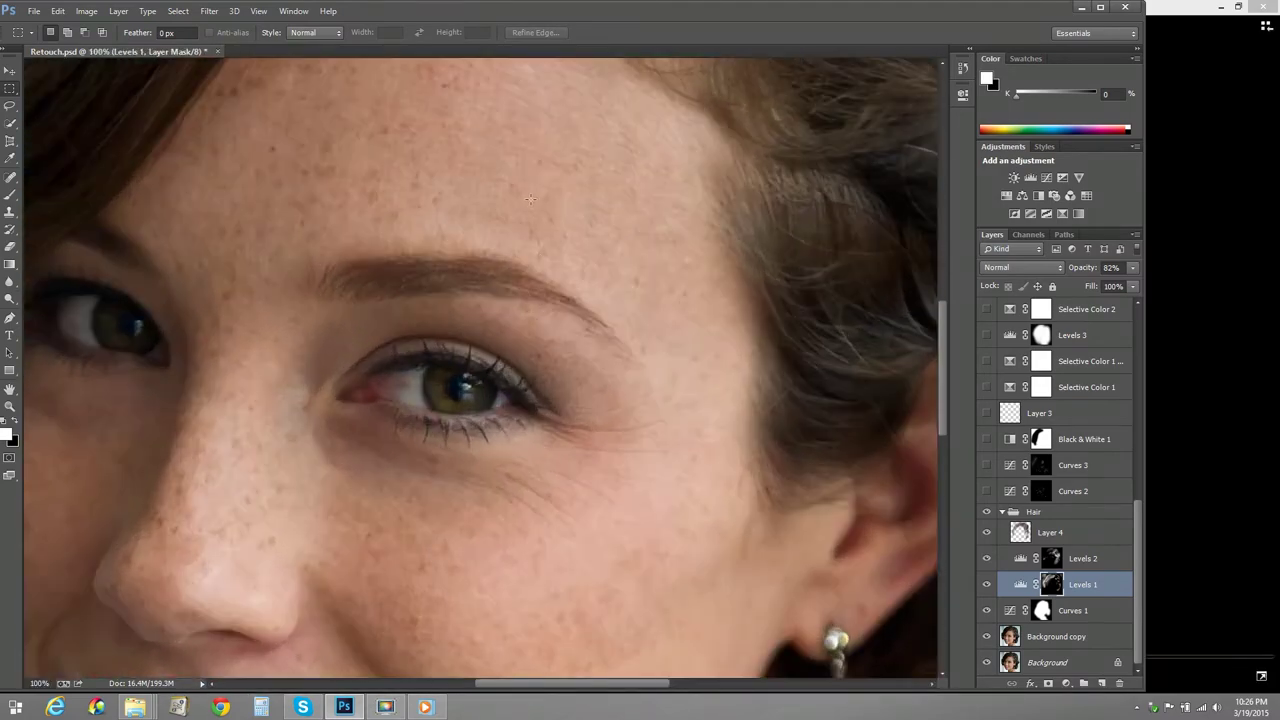
drag(520, 171, 522, 268)
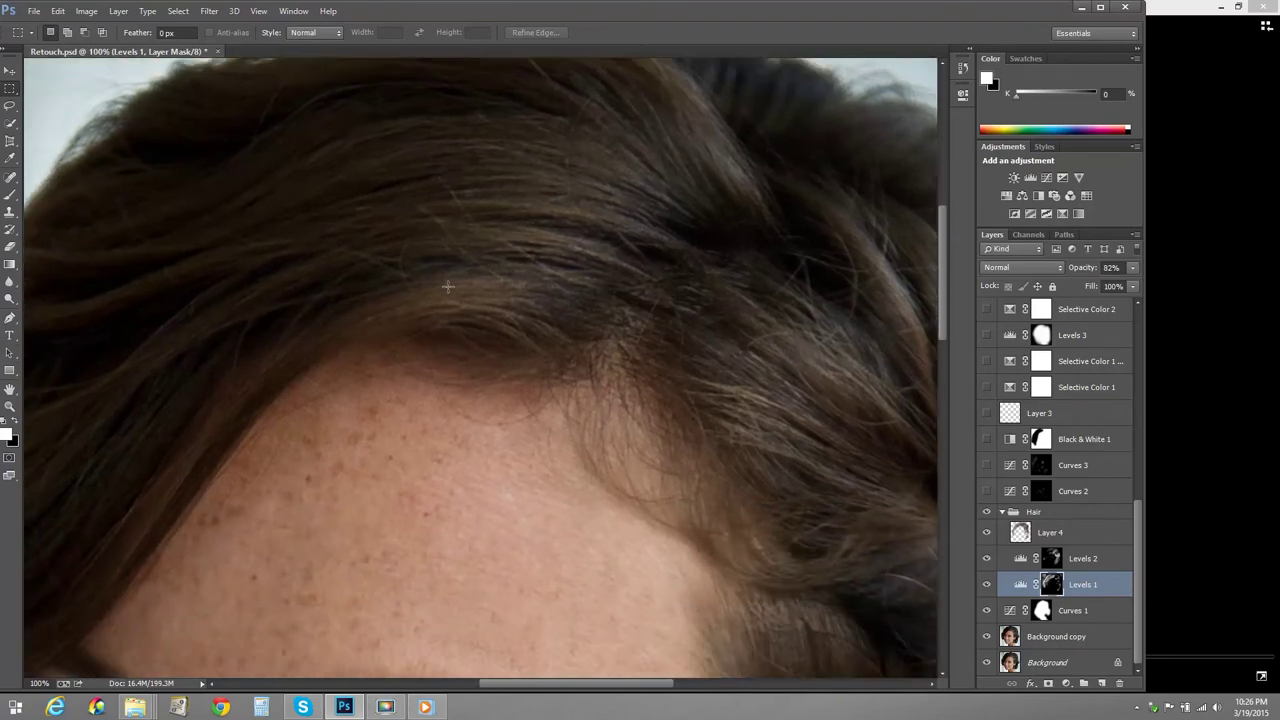
click(10, 195)
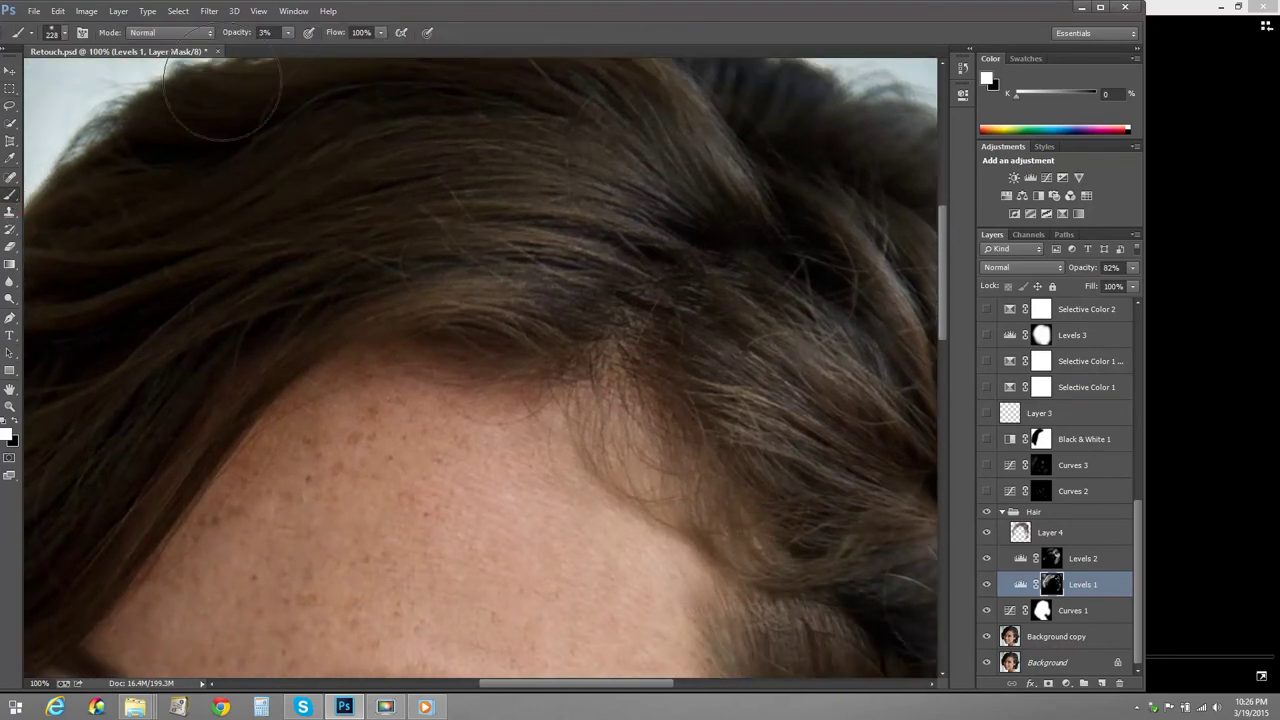
click(202, 36)
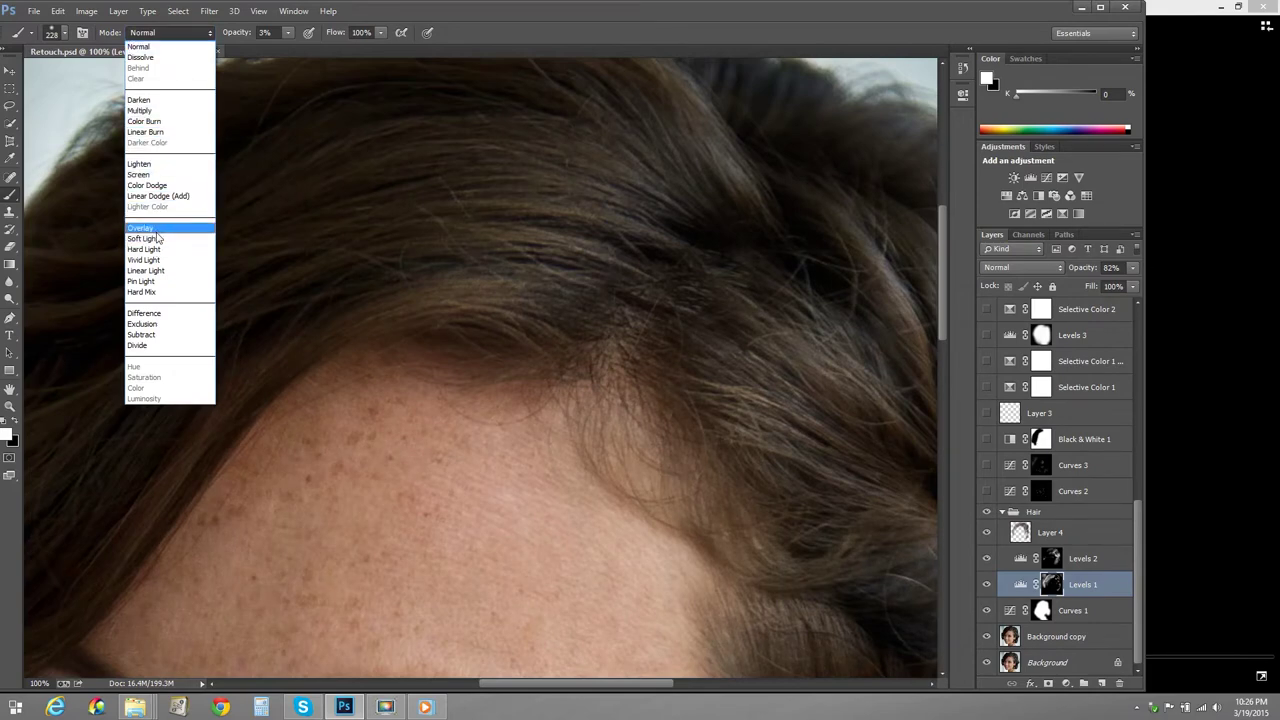
click(140, 100)
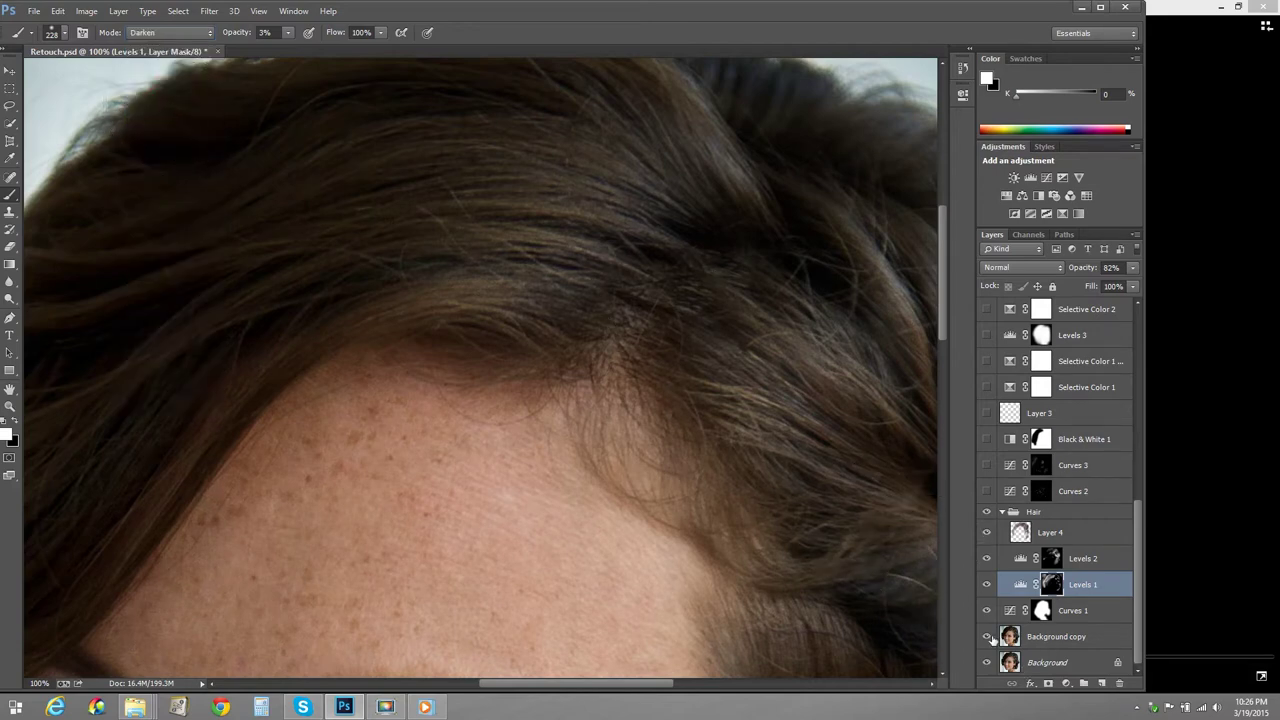
Select the Background copy layer and set the brush to 27 px at 72% opacity
click(1016, 640)
right_click(529, 271)
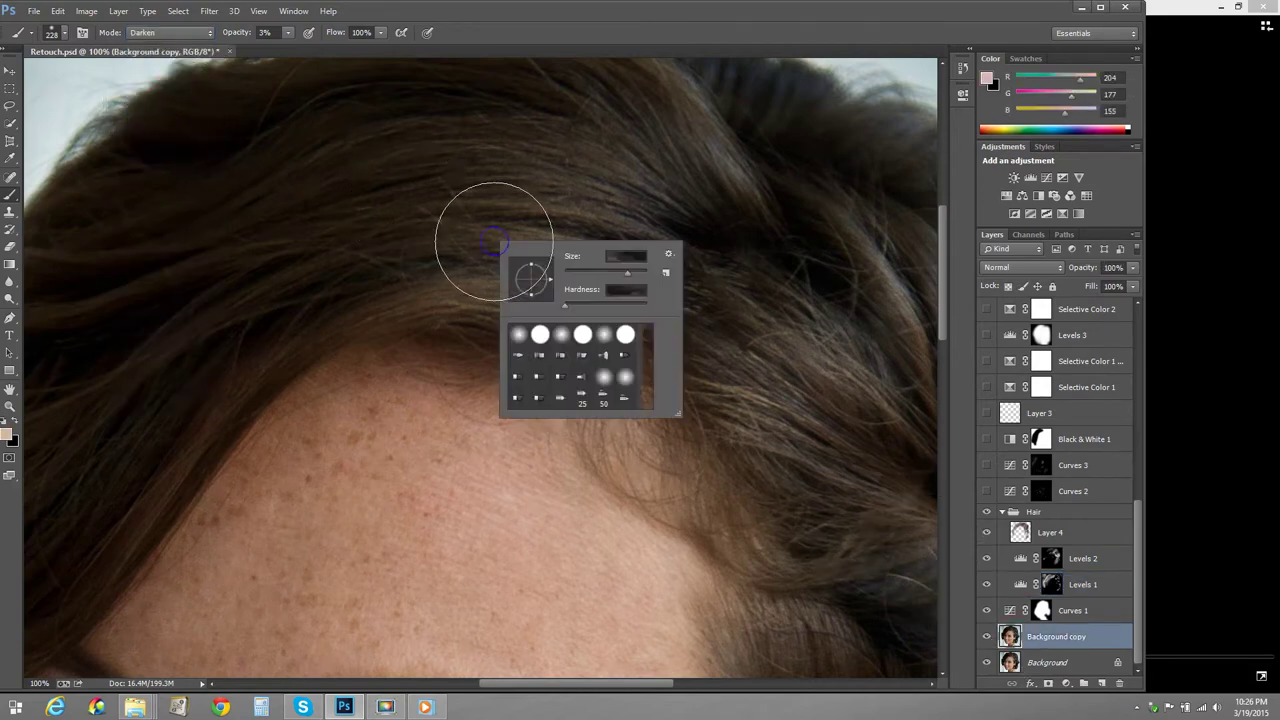
drag(626, 272, 566, 271)
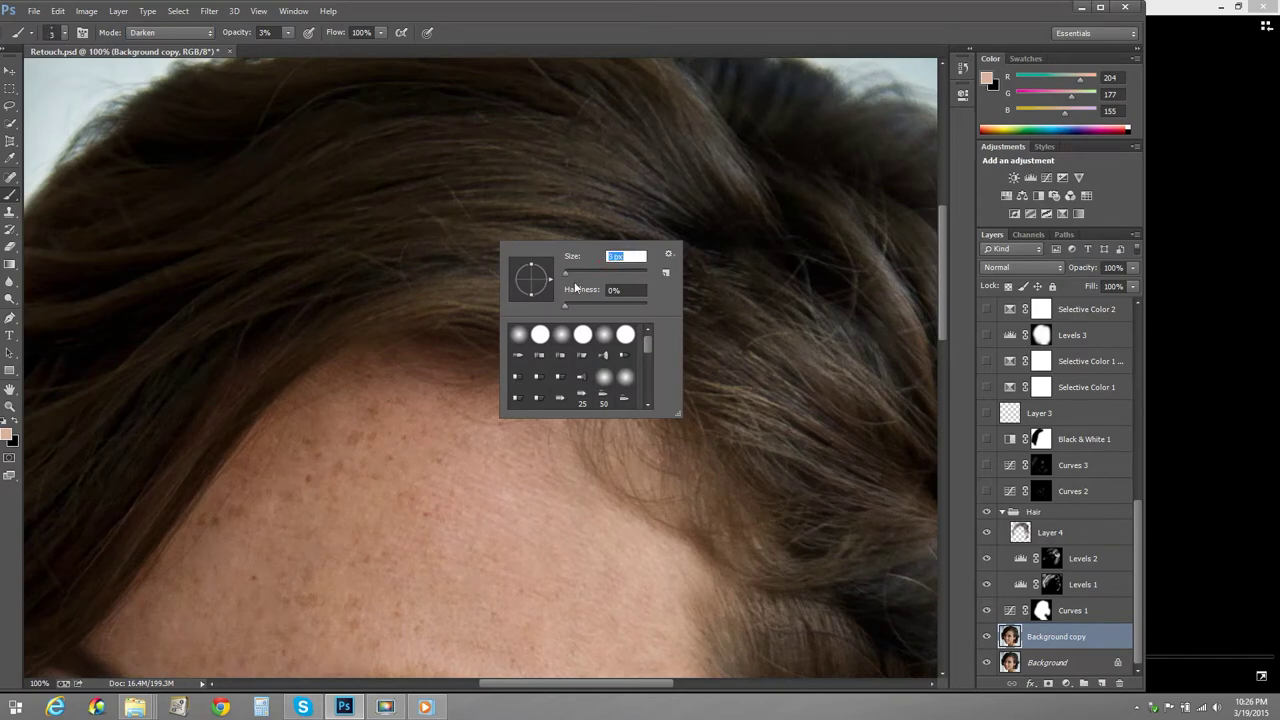
click(430, 220)
click(286, 33)
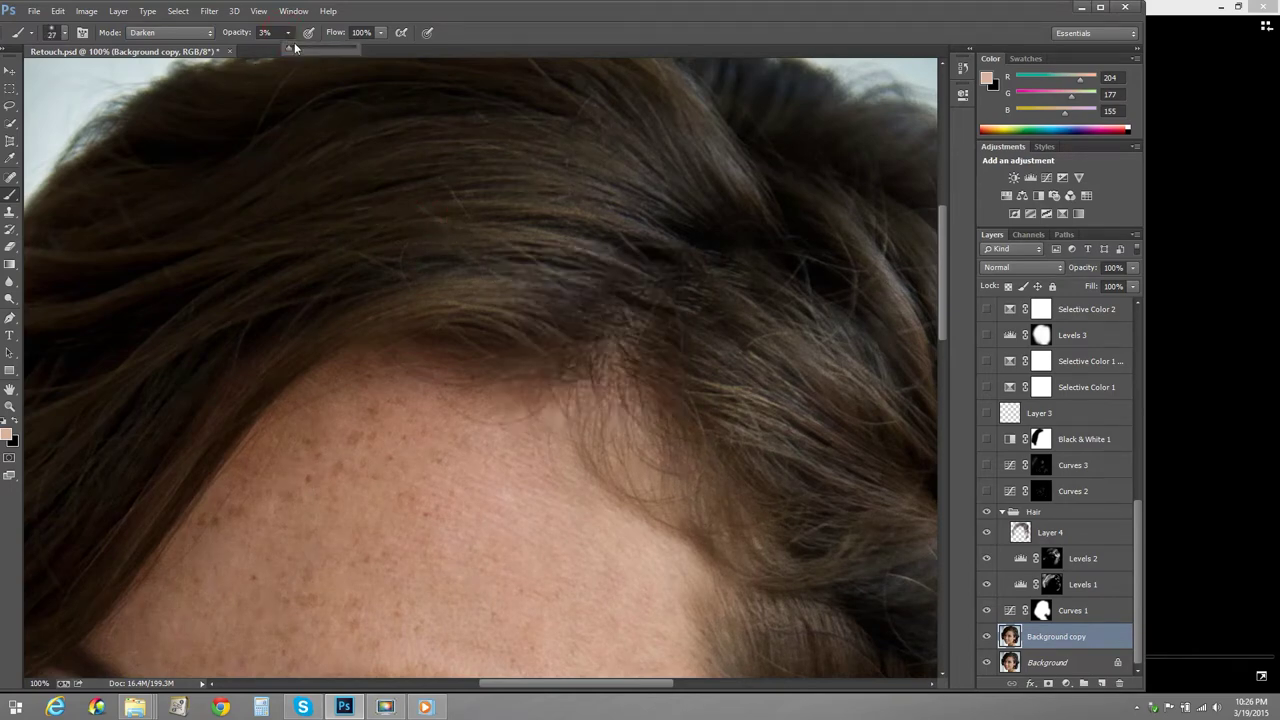
mouse_move(339, 52)
mouse_down()
mouse_move(351, 49)
mouse_move(335, 49)
mouse_up()
click(452, 192)
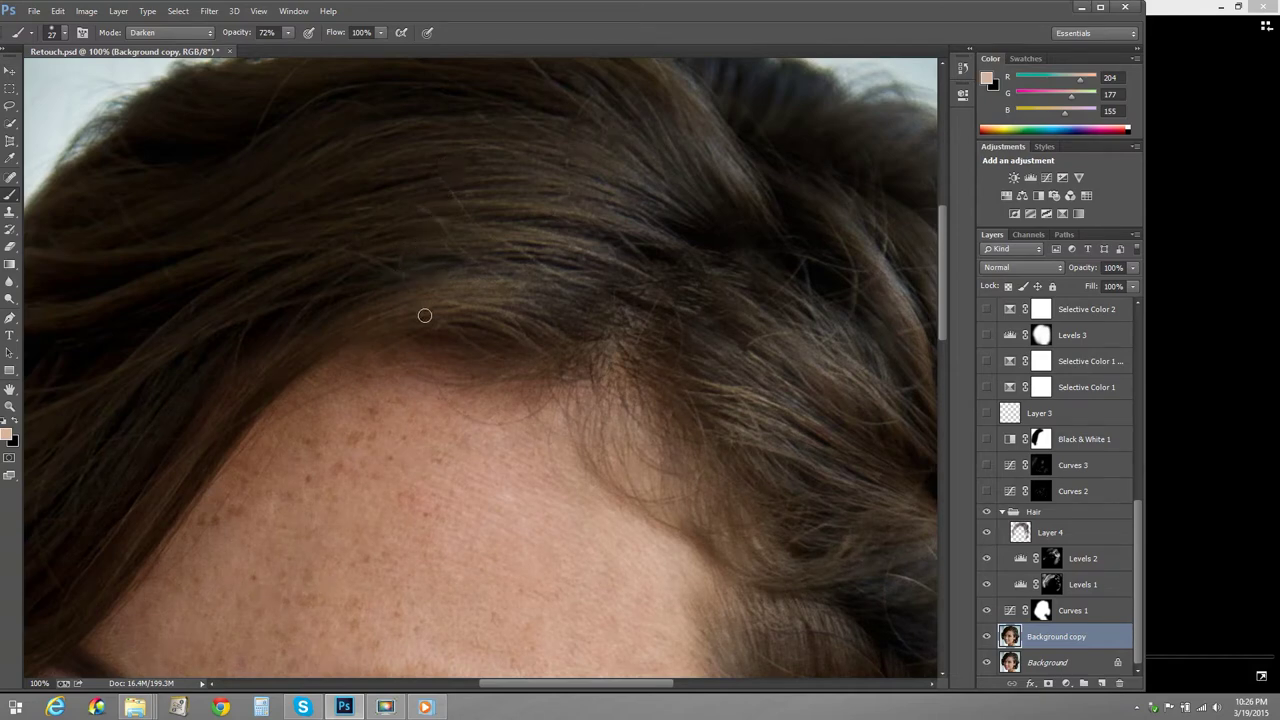
Swap the foreground colour to black, try a short Darken stroke over the hair above the forehead, and undo it
click(13, 425)
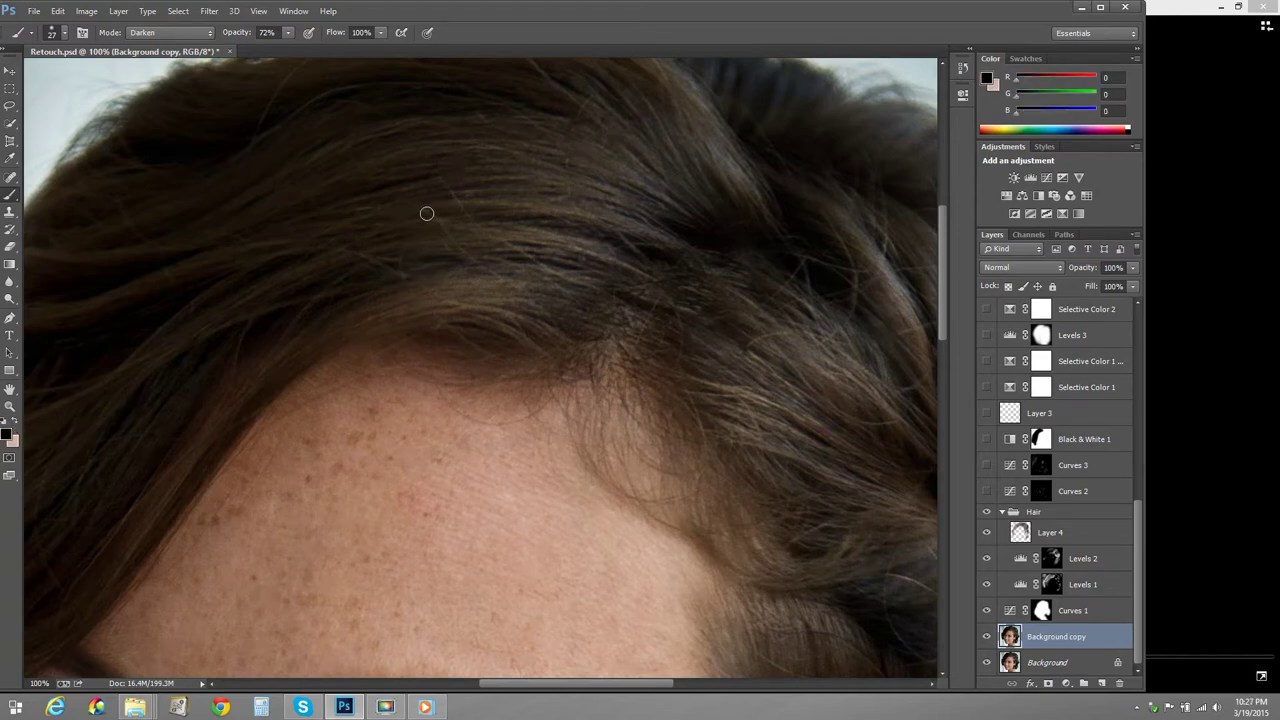
drag(418, 207, 443, 230)
key(ctrl+z)
Switch to the r1_final_2013_1 video and play it from 04:52 to watch the Clone Stamp cleanup in Darken mode
click(385, 707)
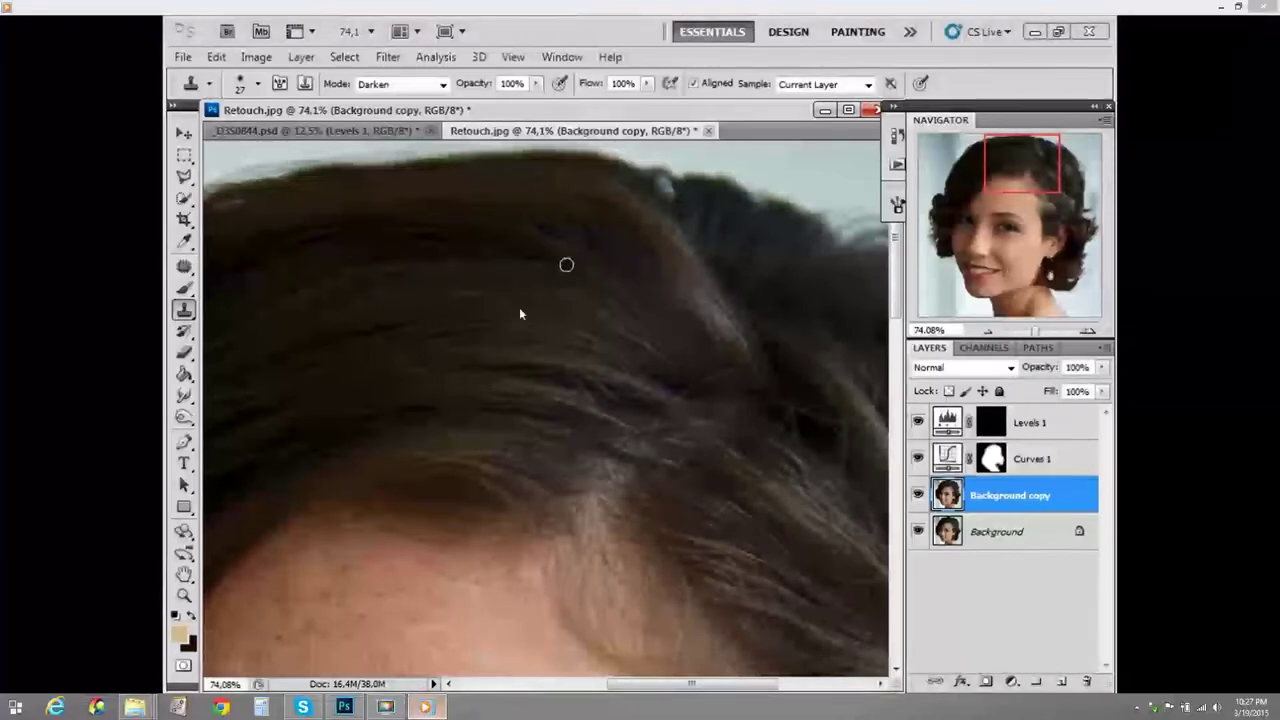
mouse_move(512, 440)
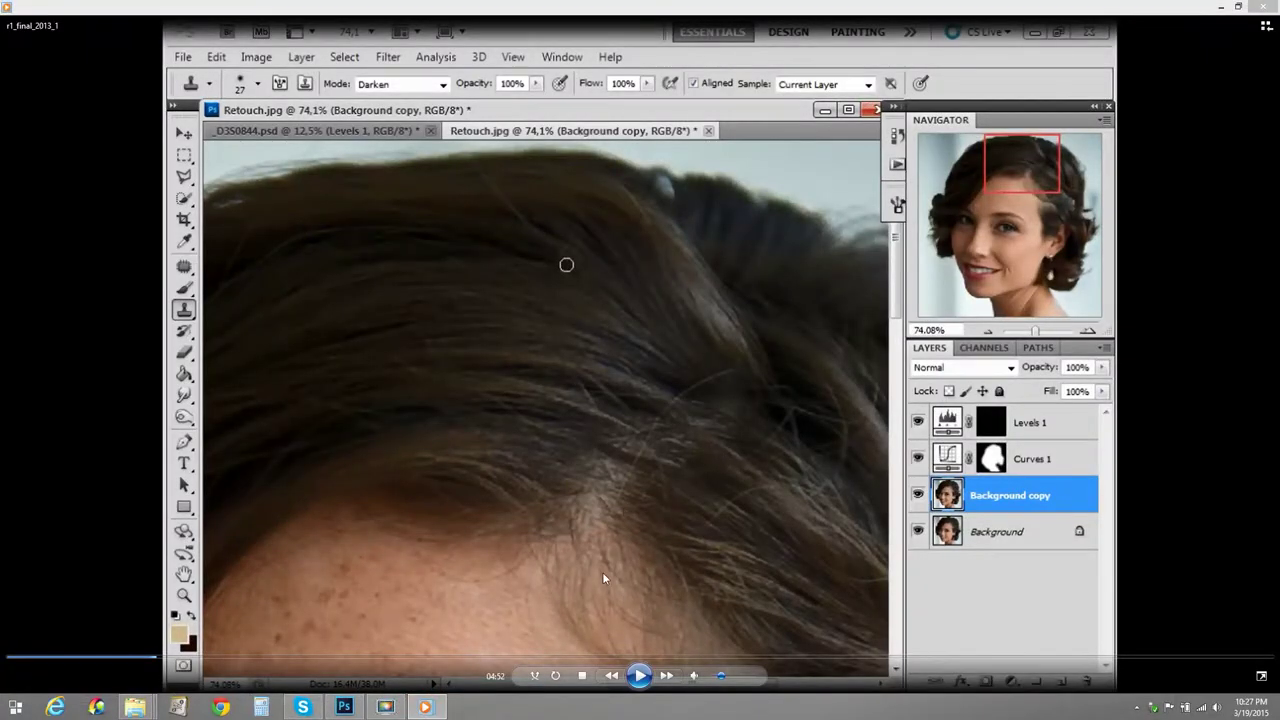
click(641, 677)
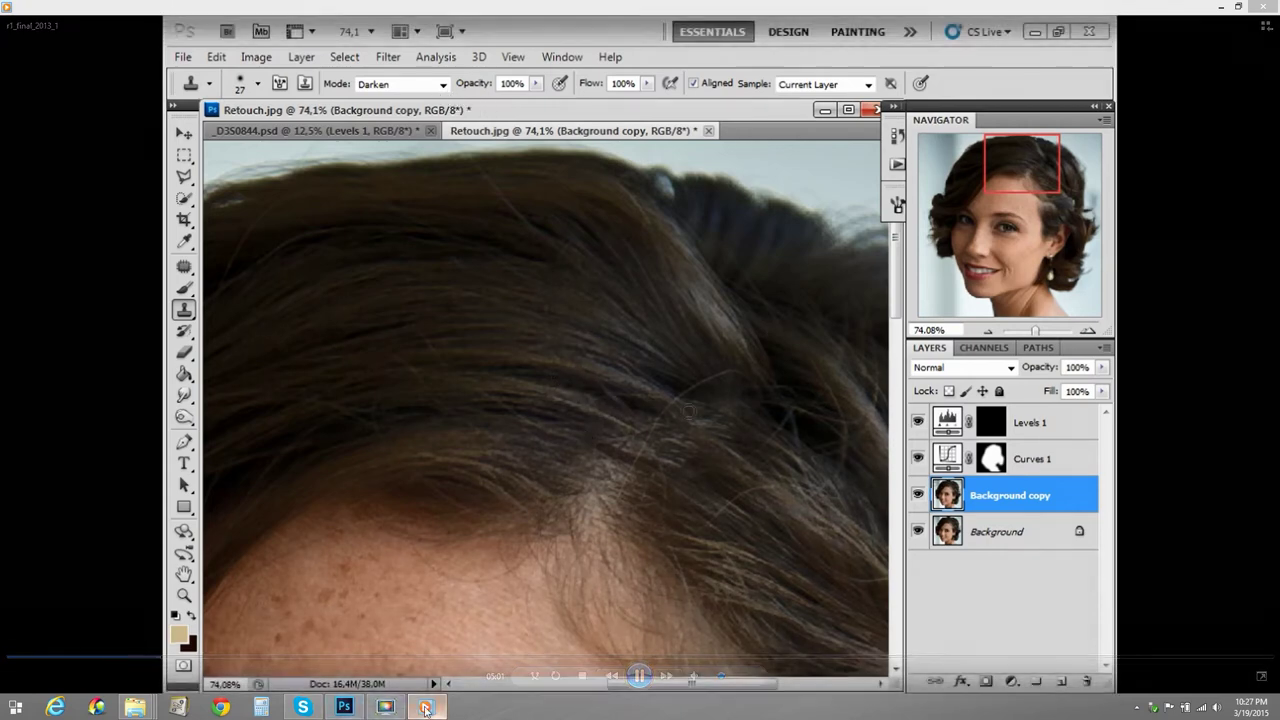
mouse_move(425, 708)
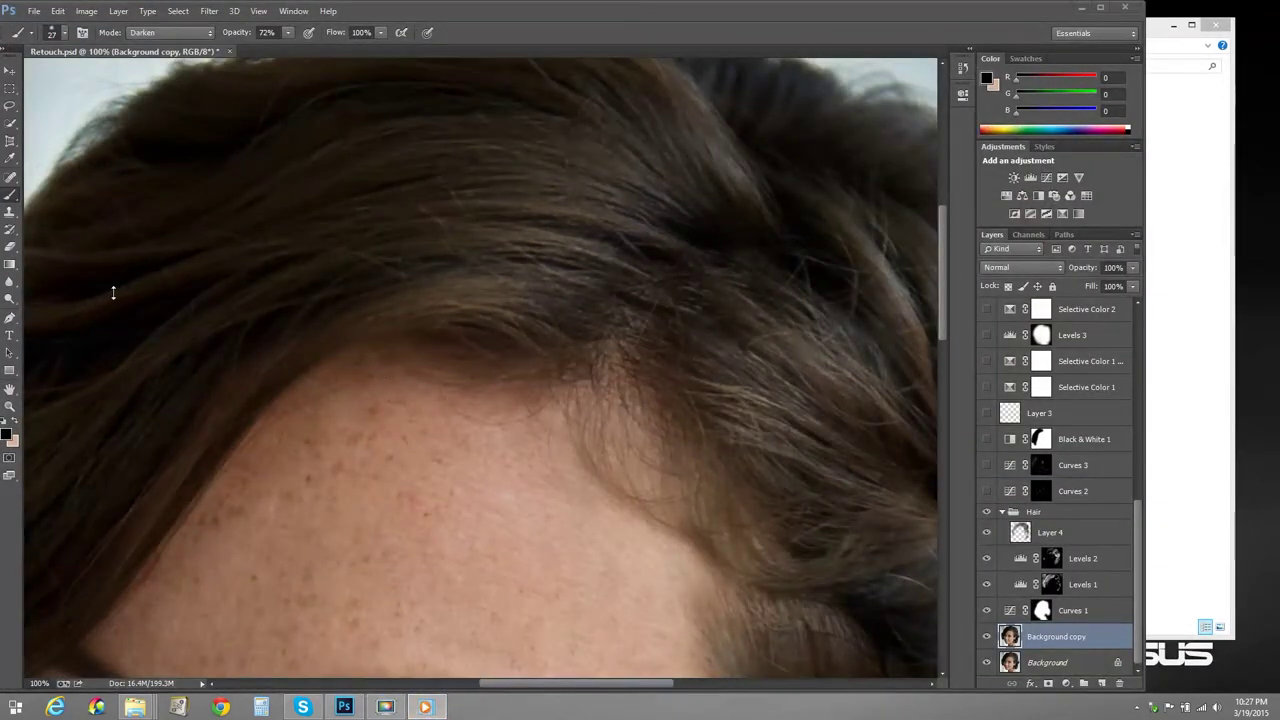
Return to Photoshop and try the Clone Stamp tool at 22 px on the Background copy's hair, dismissing the message
click(9, 213)
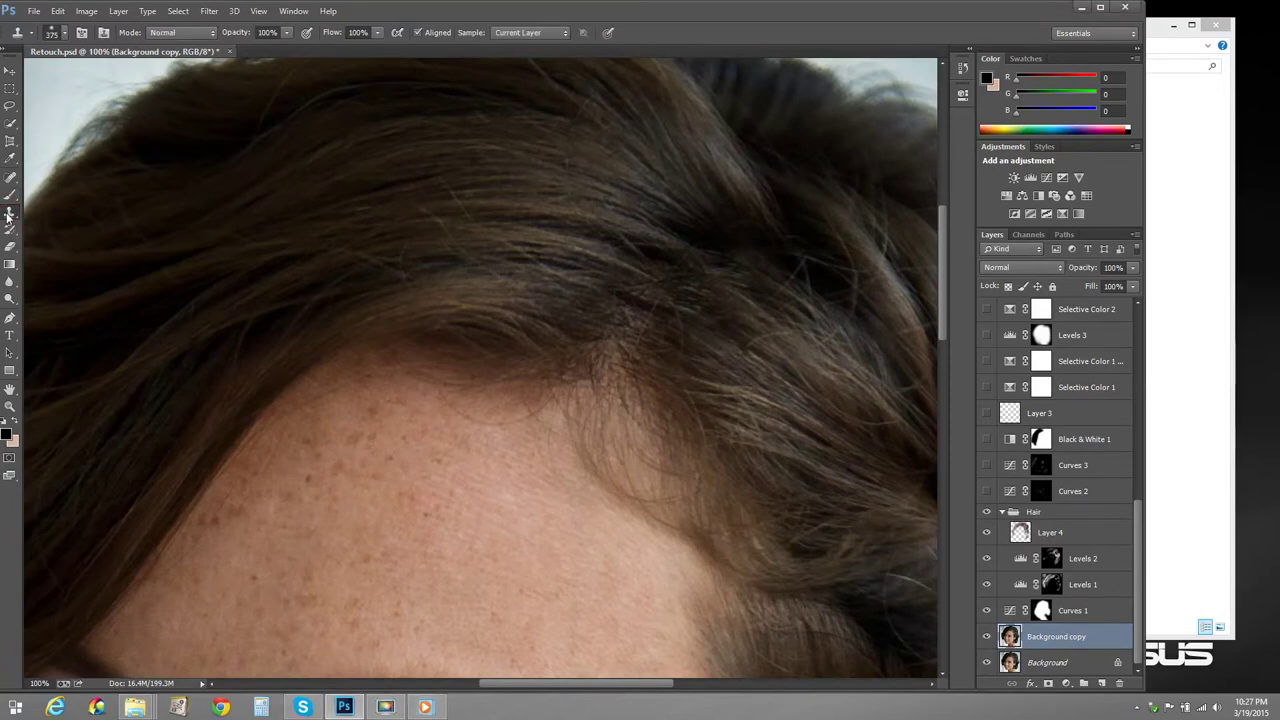
right_click(433, 208)
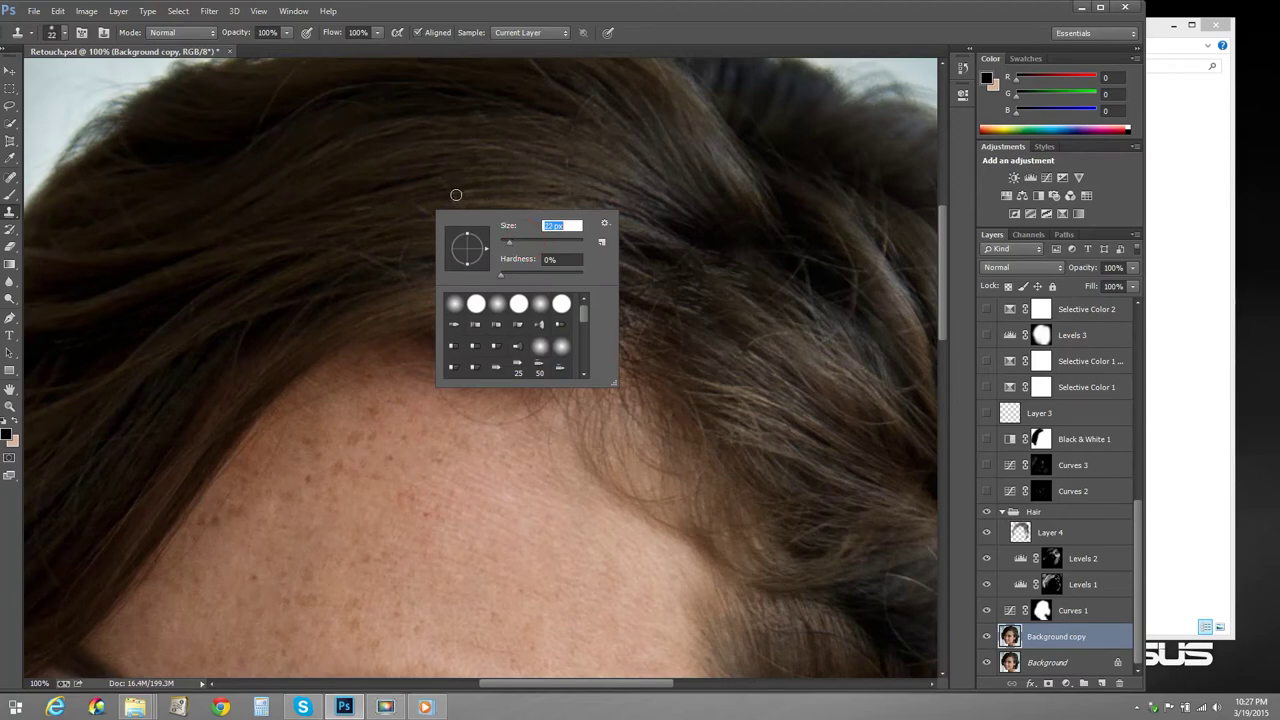
click(452, 192)
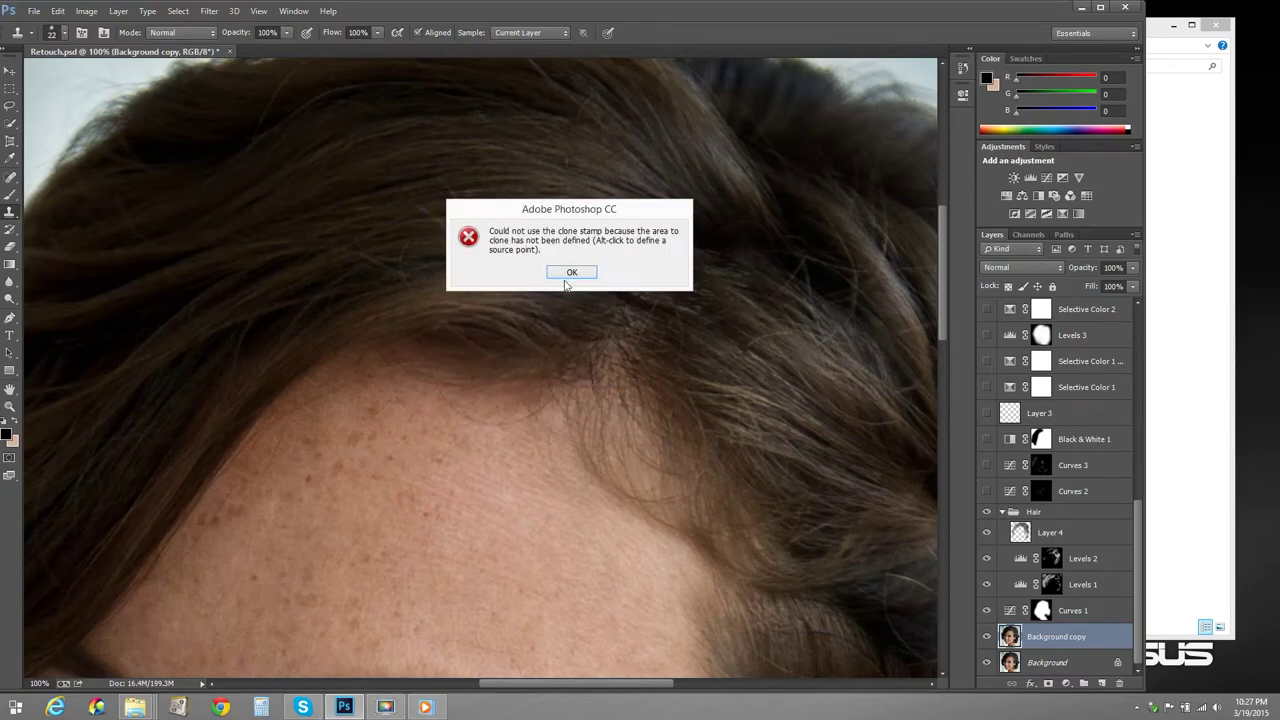
click(567, 285)
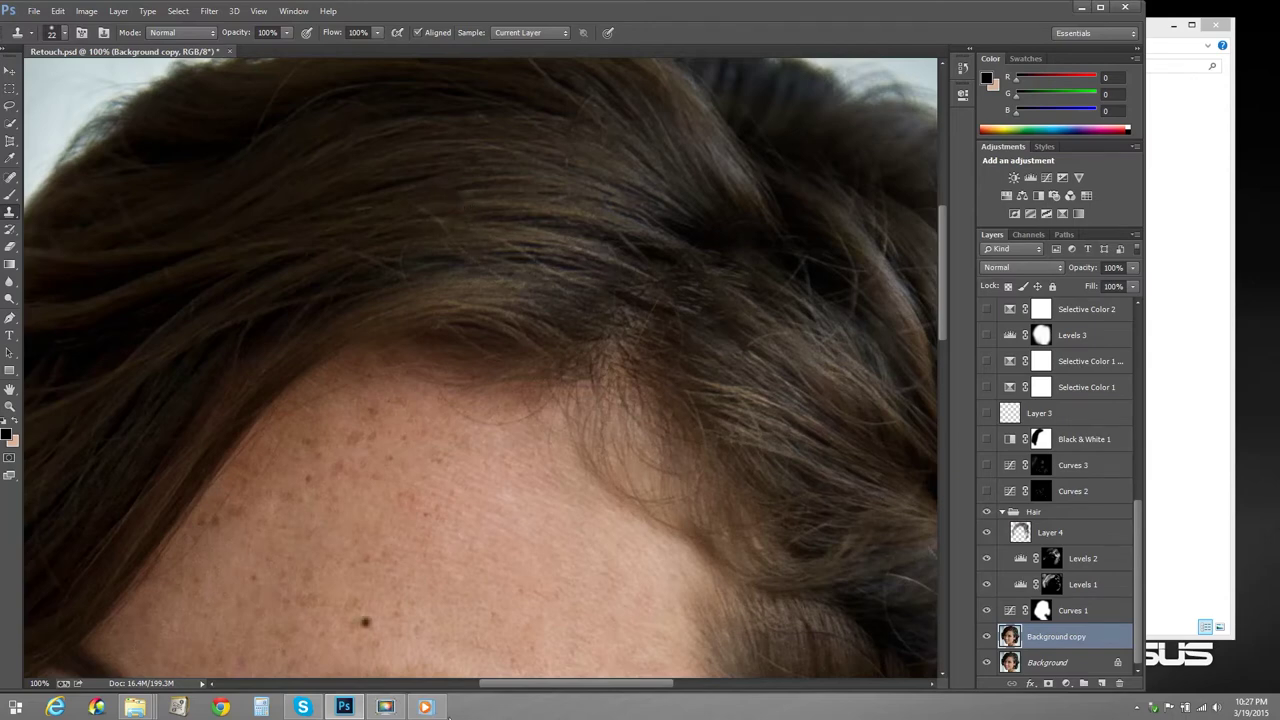
Switch to the video and watch the pen-pressure Transfer settings and the Levels 1 mask painting, pausing at the brush settings
click(426, 707)
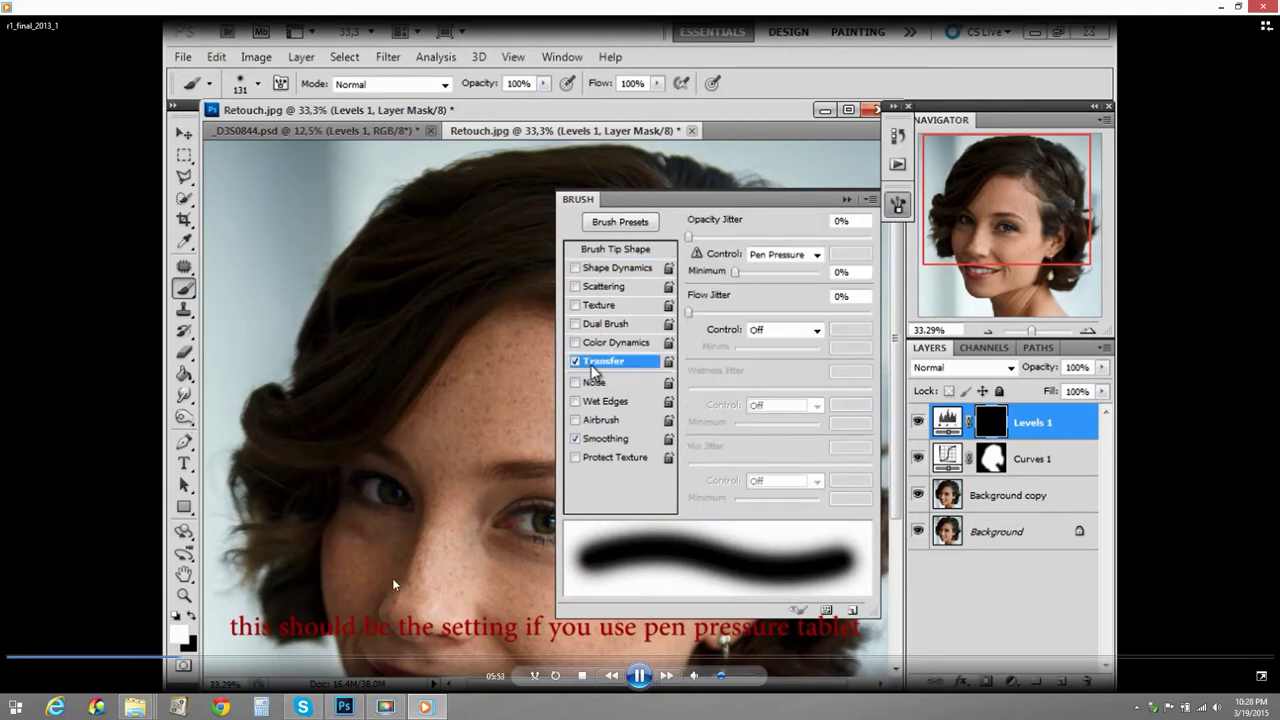
click(639, 675)
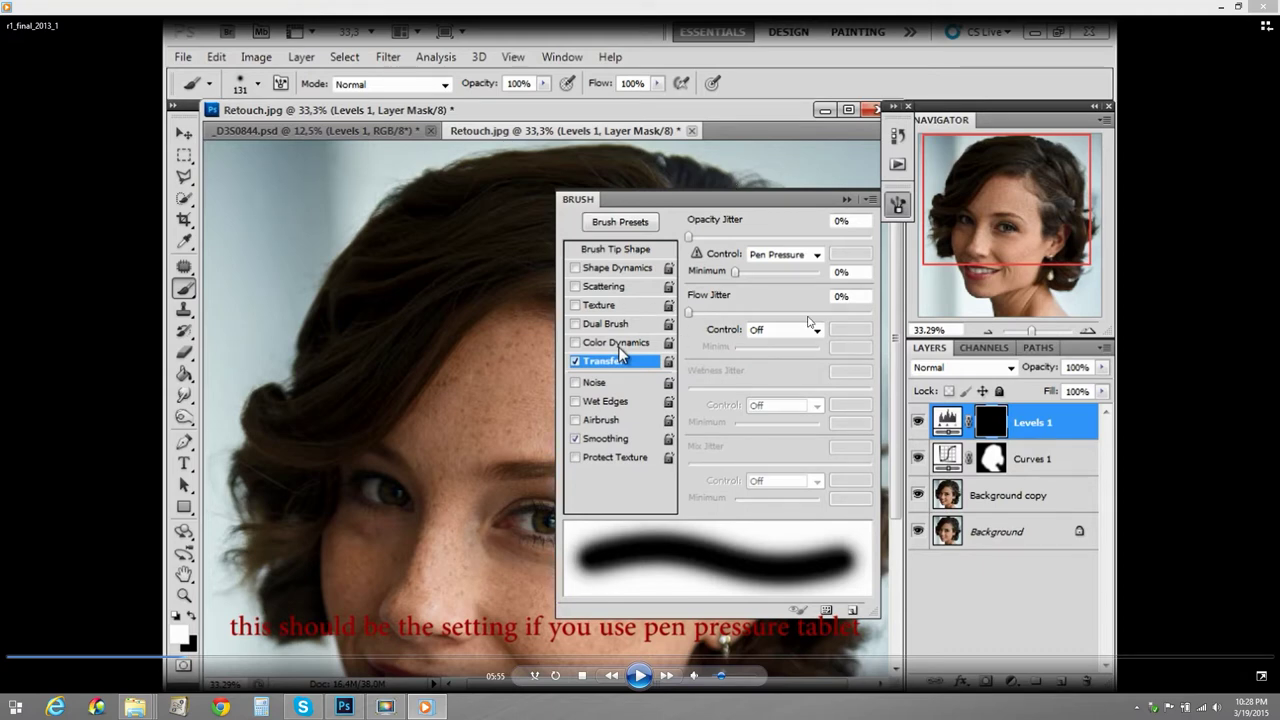
click(640, 676)
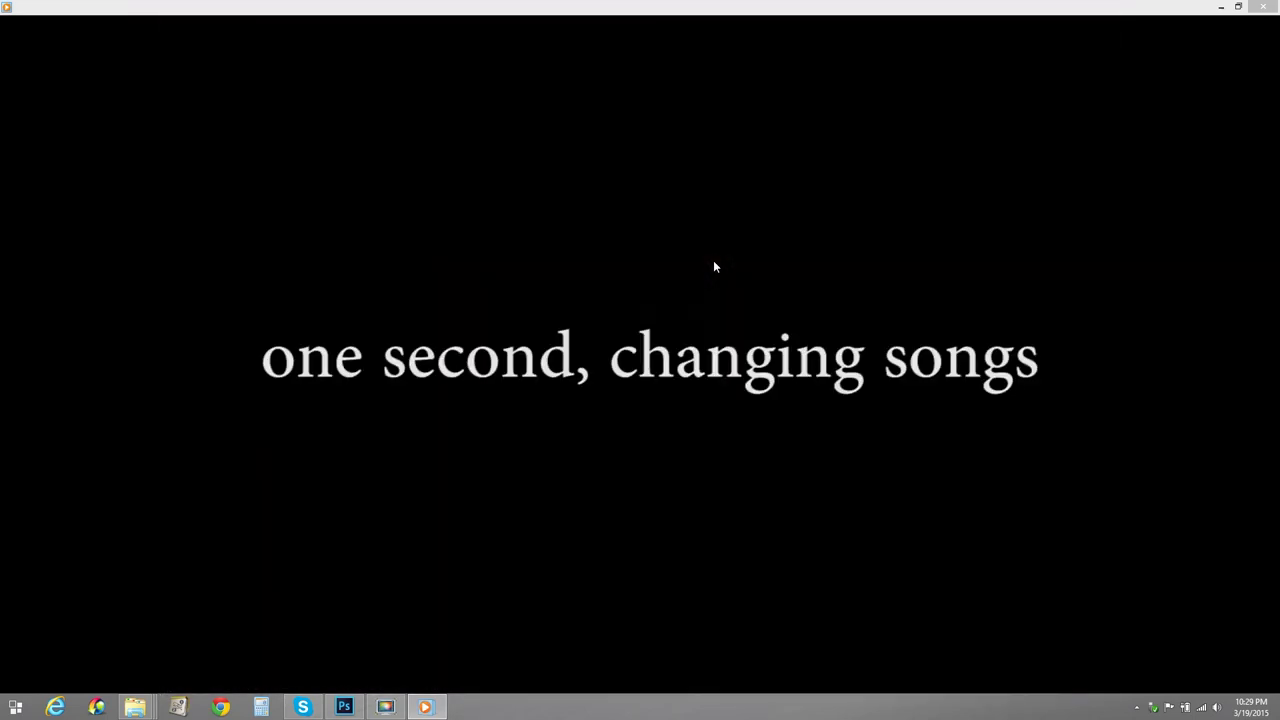
mouse_move(303, 433)
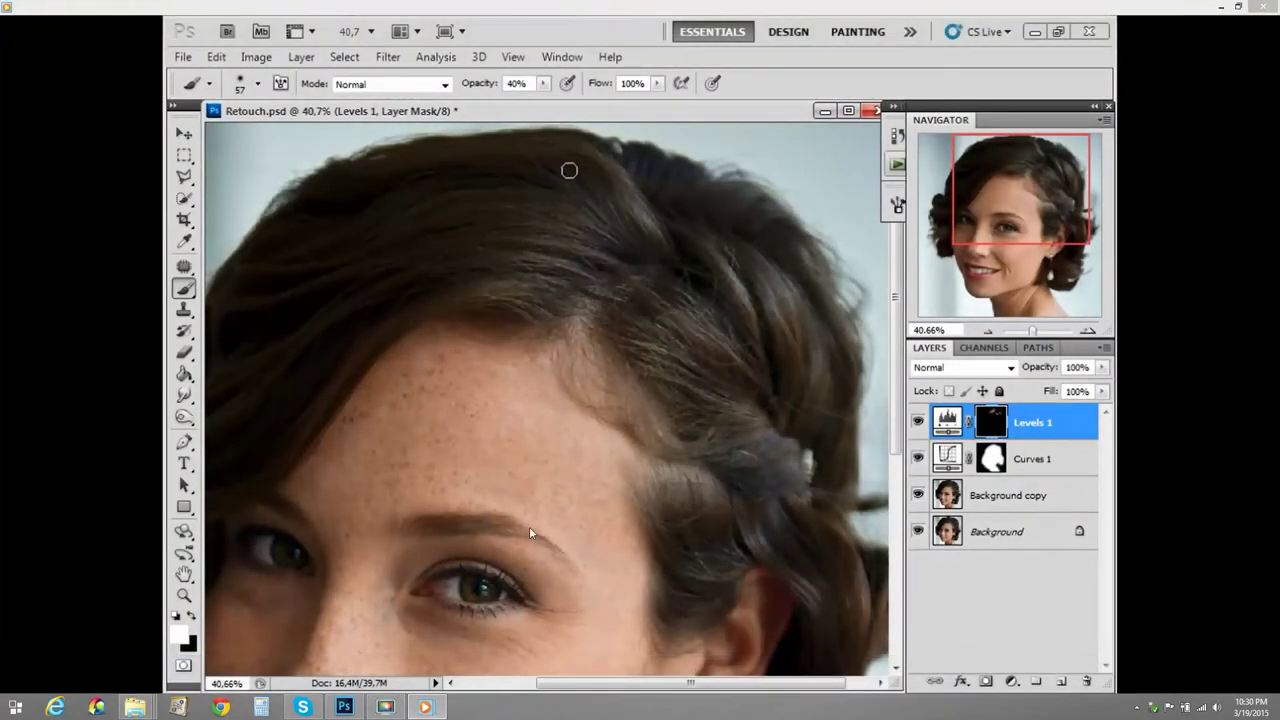
mouse_move(483, 532)
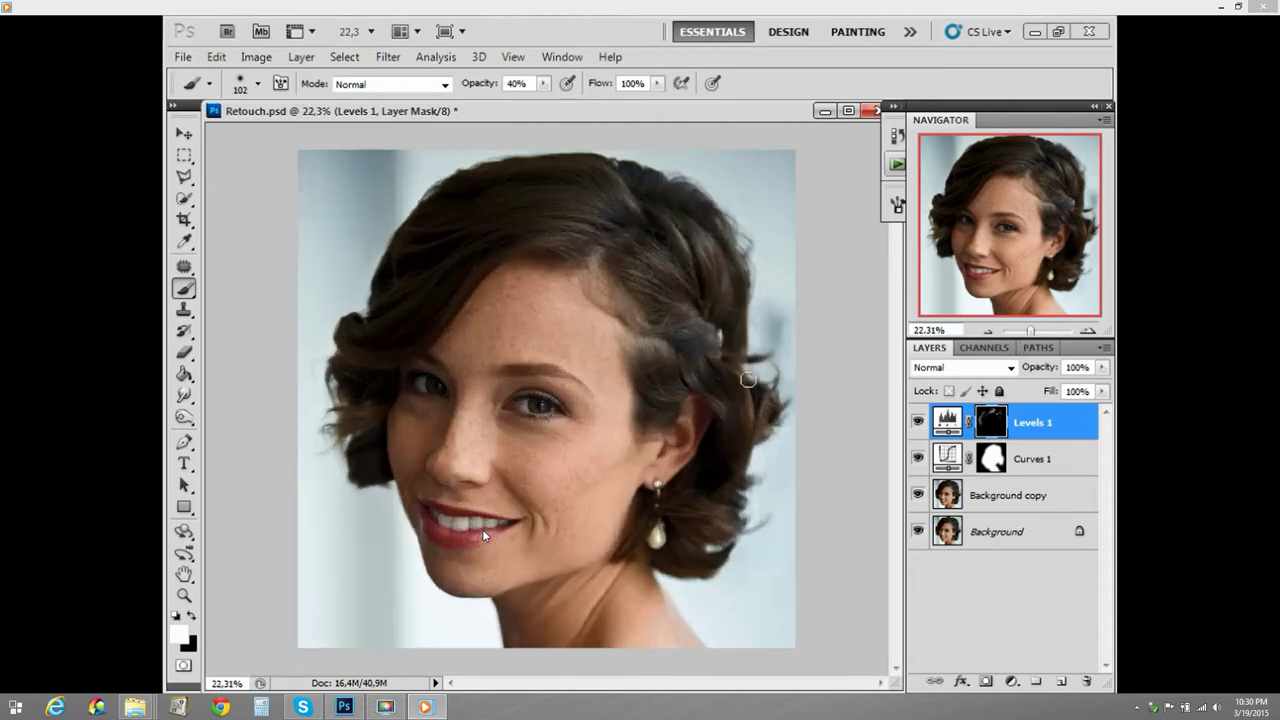
mouse_move(613, 440)
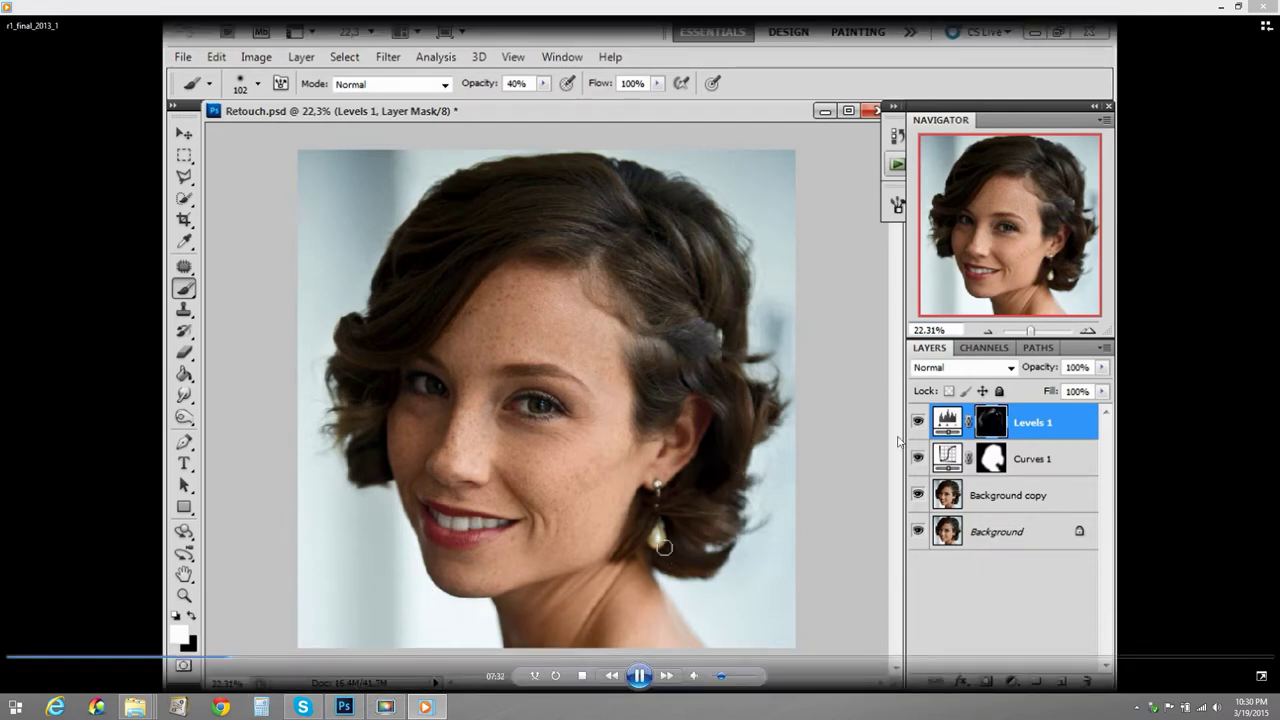
Switch back to Photoshop, select Levels 1, hide Levels 2 and Layer 4, and toggle Levels 1 to compare the hair
click(344, 707)
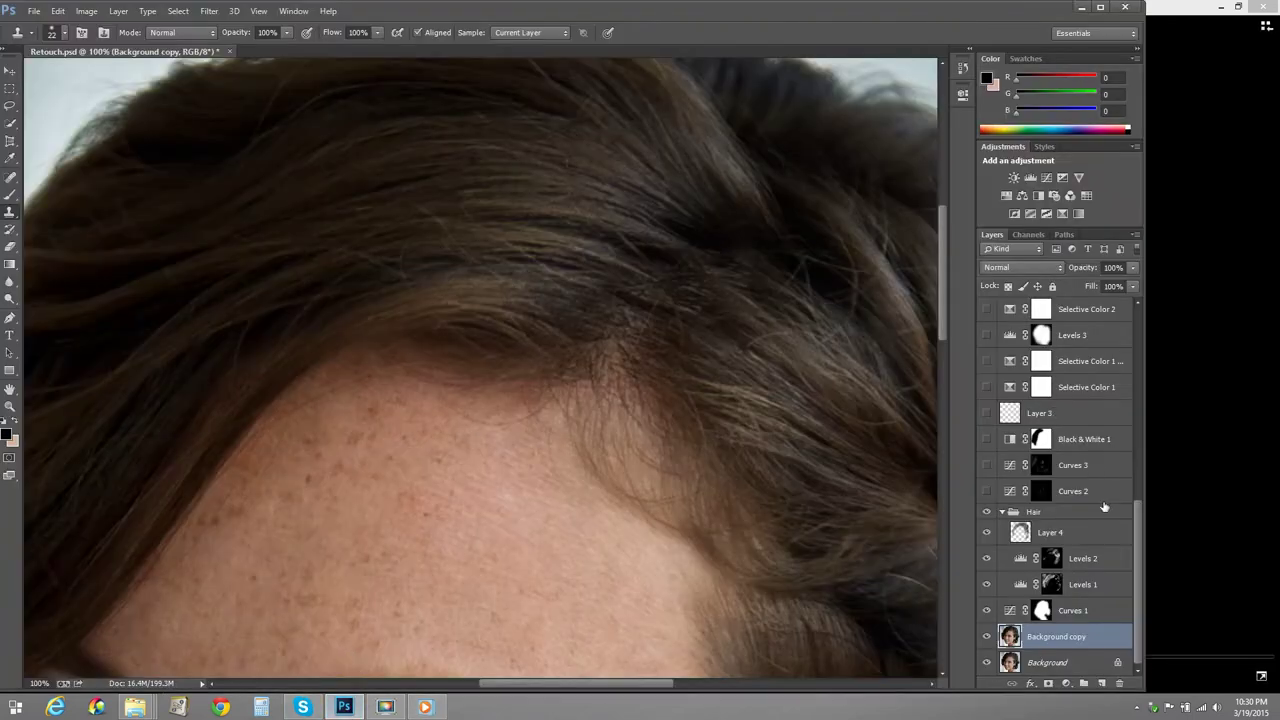
click(1082, 588)
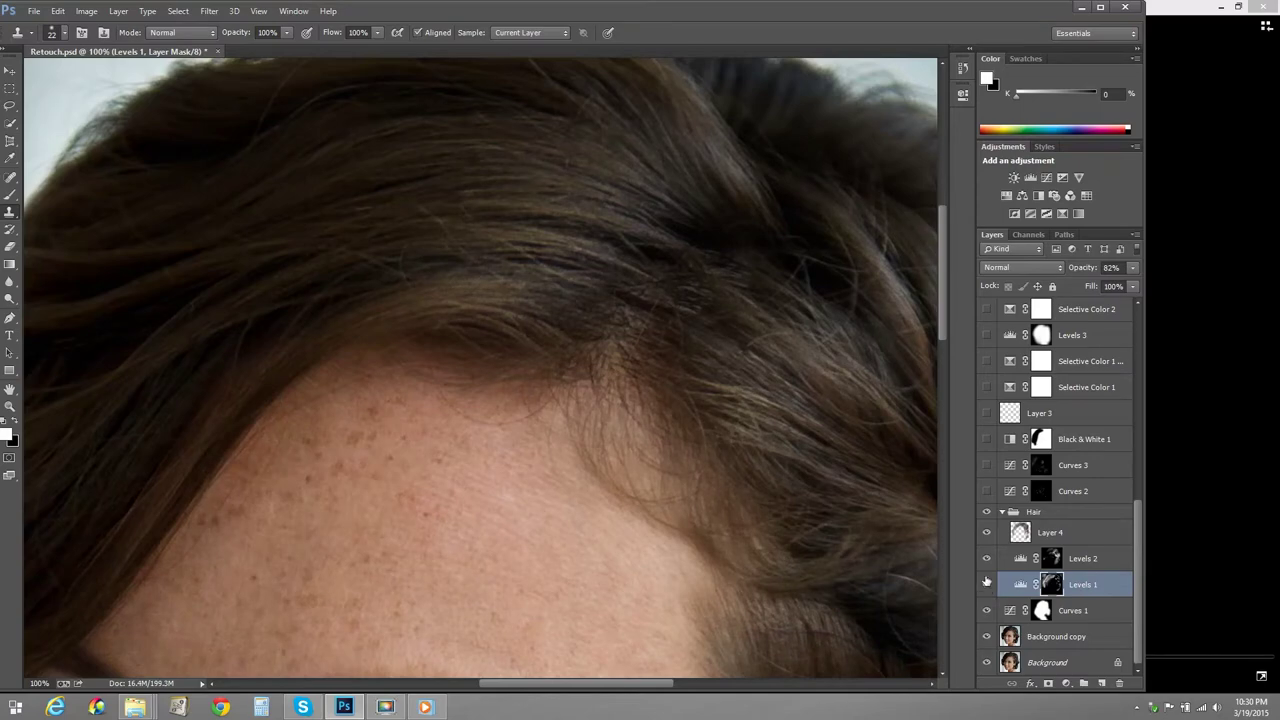
click(987, 559)
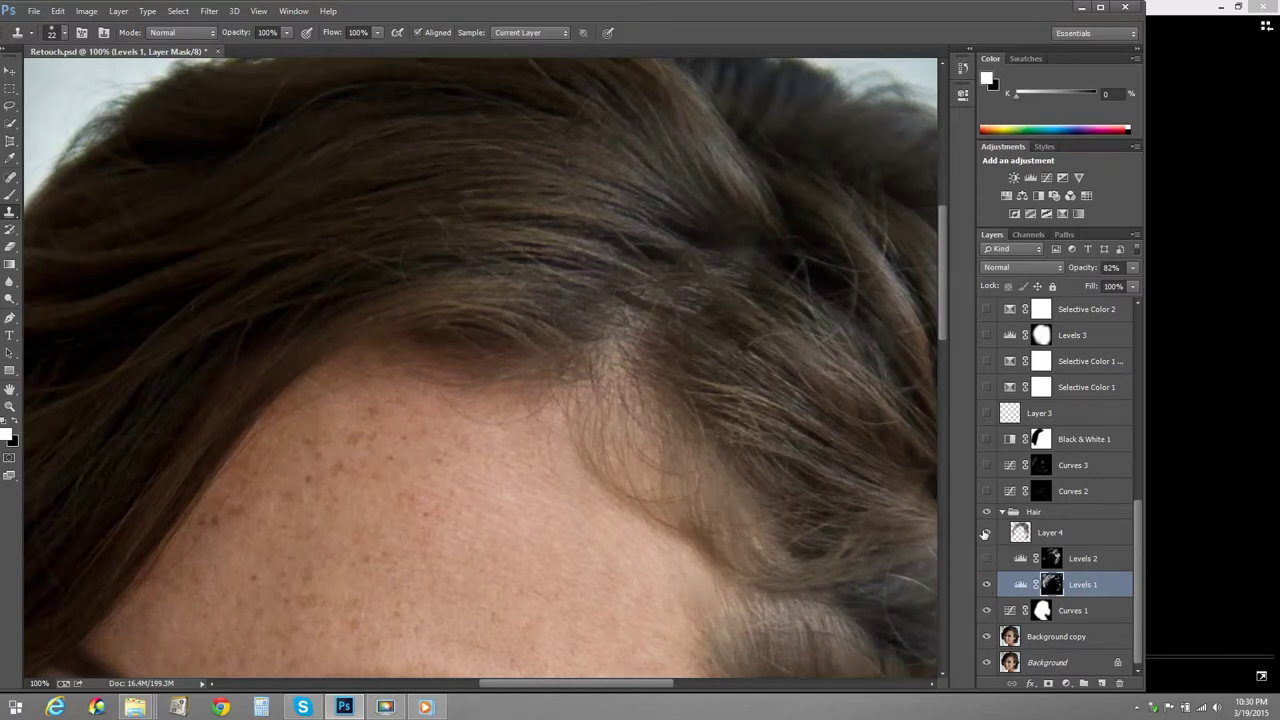
click(987, 585)
click(987, 585)
click(987, 585)
click(987, 585)
click(987, 585)
click(987, 585)
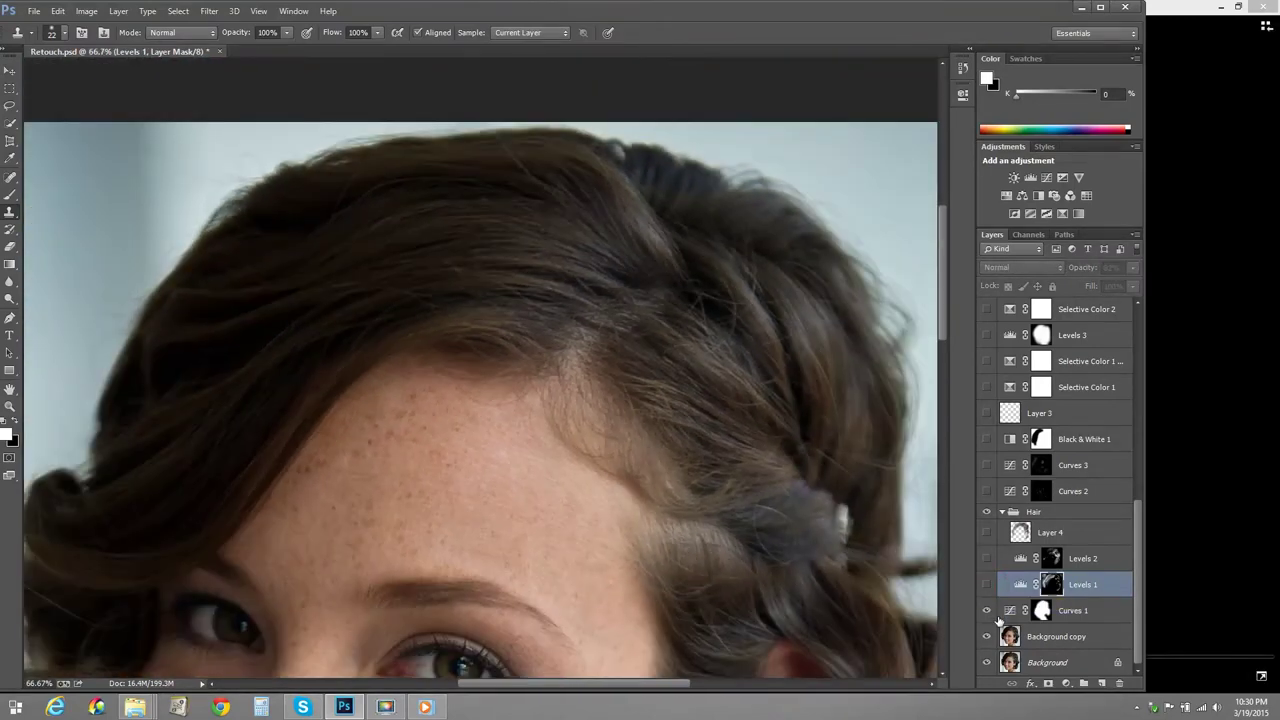
Toggle Curves 1 and repeatedly toggle Levels 1 to compare their effects on the hair, leaving both layers visible
key(ctrl+minus)
key(ctrl+minus)
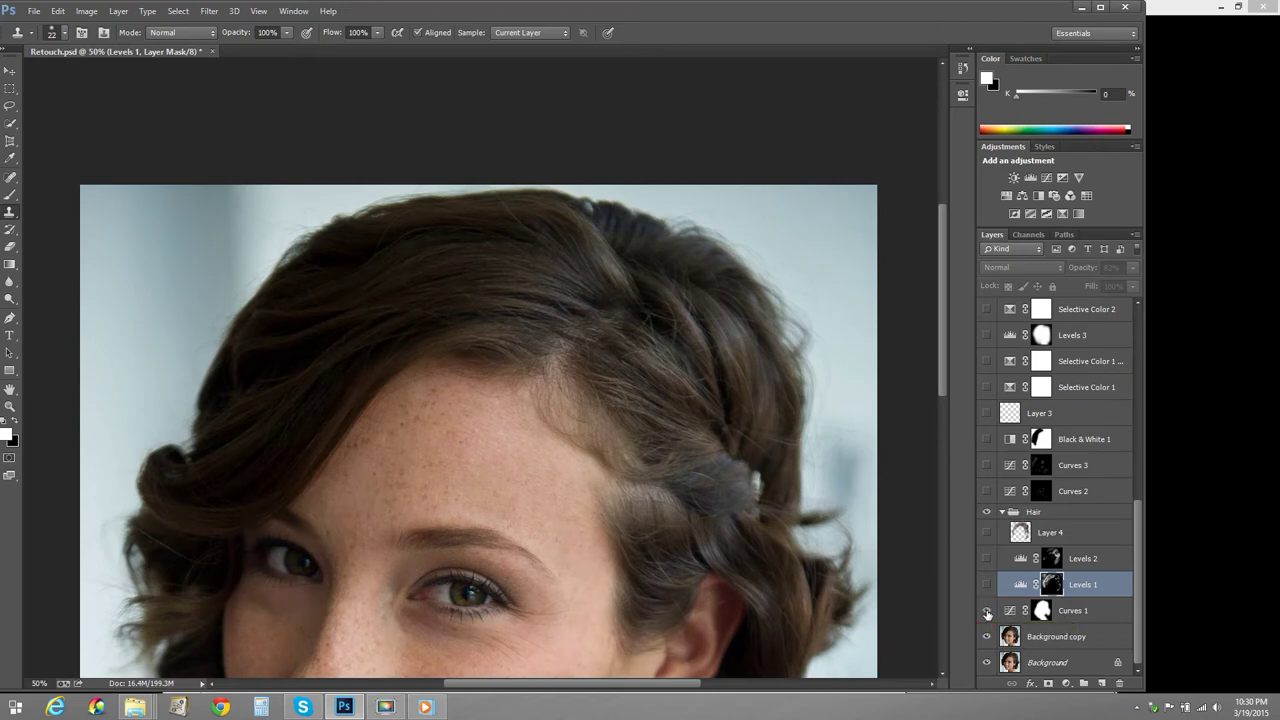
click(987, 611)
click(986, 585)
click(986, 585)
click(986, 585)
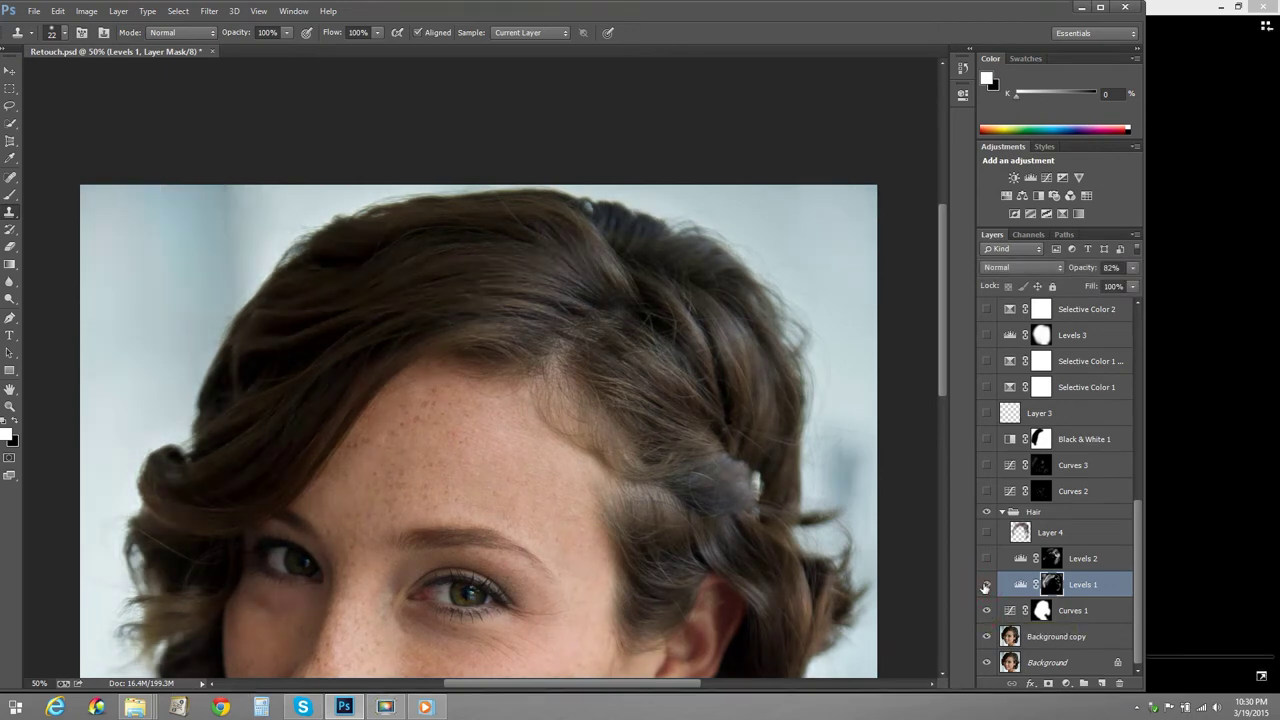
click(986, 585)
click(986, 585)
click(986, 585)
click(986, 585)
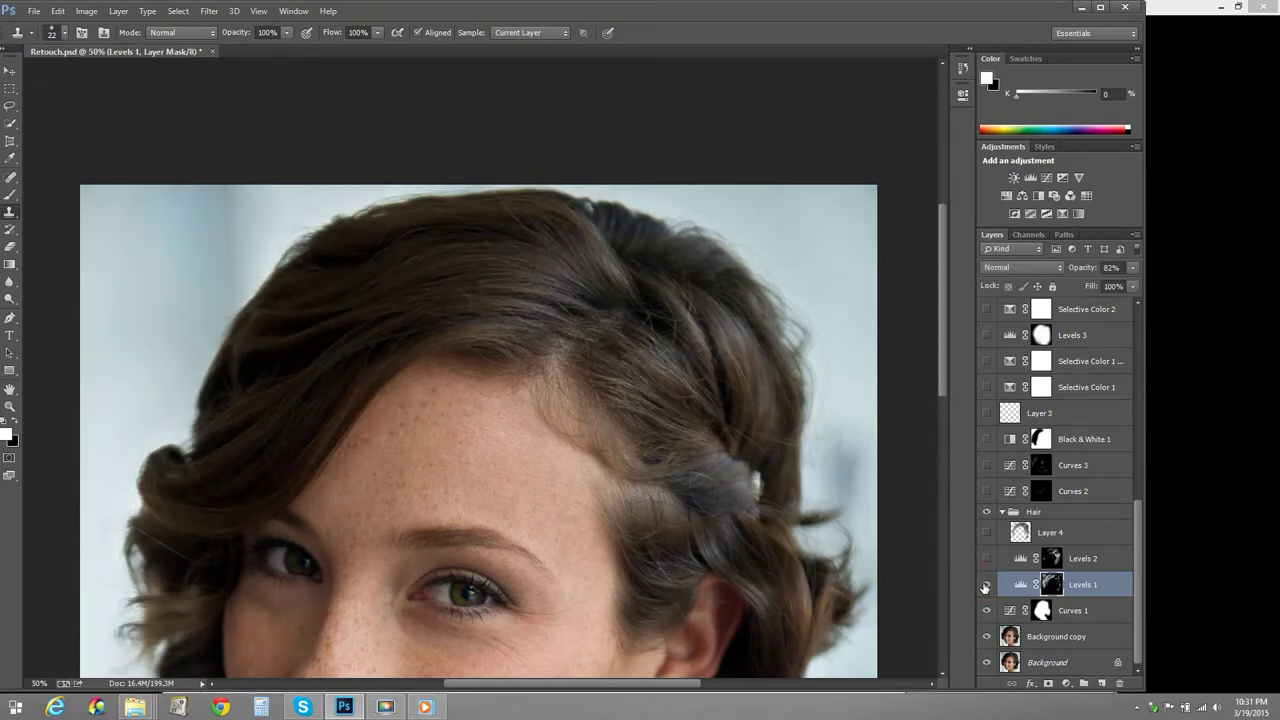
click(986, 585)
click(986, 585)
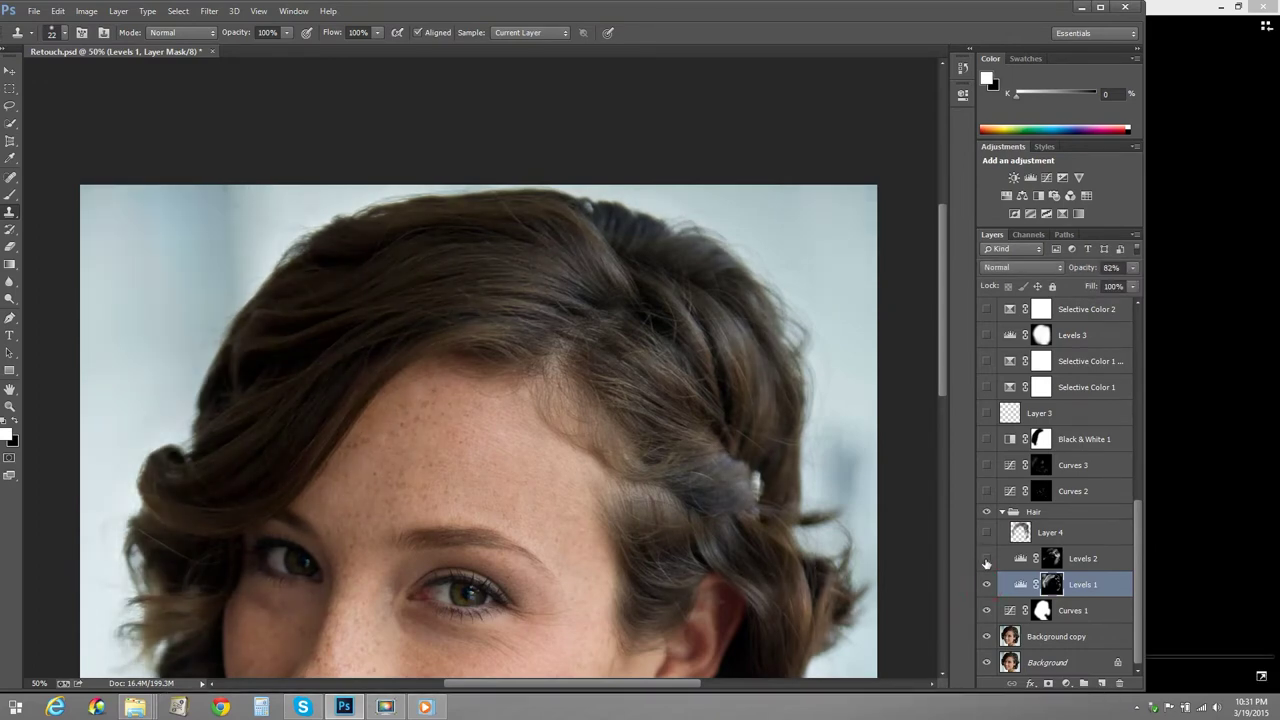
Toggle Levels 2 repeatedly to compare its effect on the hair, leaving the layer visible
click(986, 560)
click(986, 560)
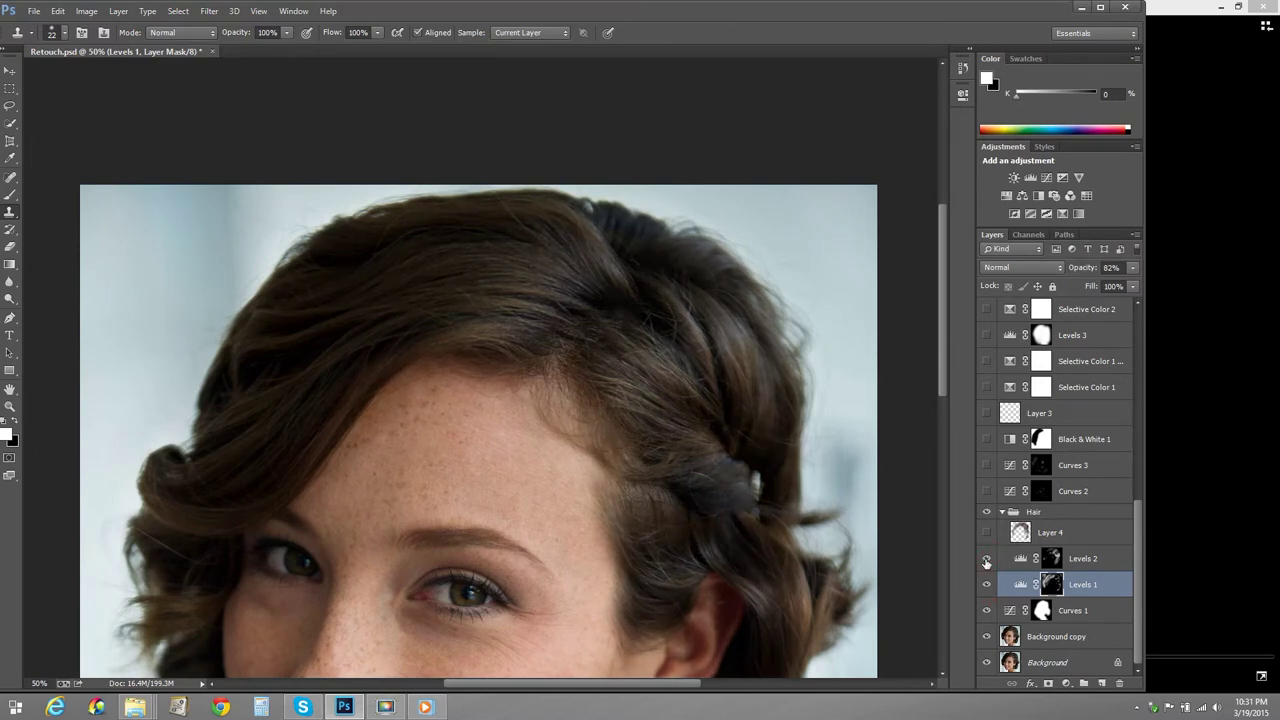
click(986, 560)
click(986, 560)
click(986, 560)
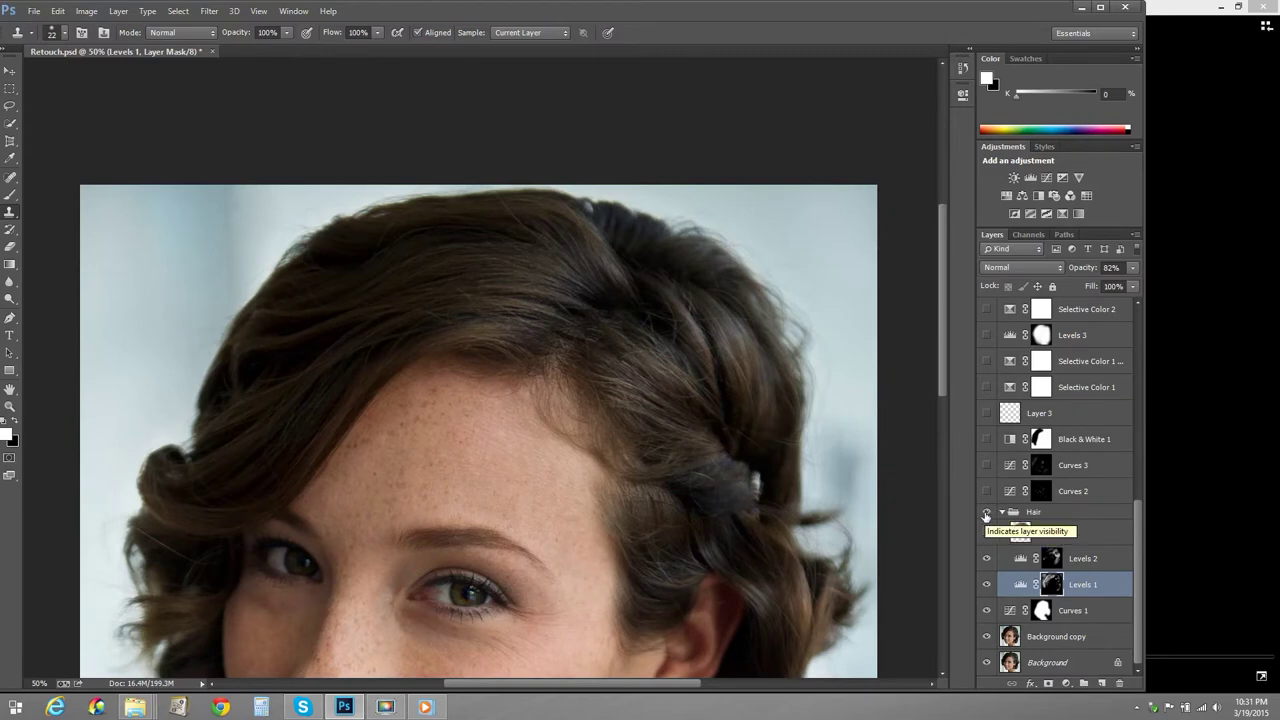
Toggle the Hair group repeatedly to compare the hair with and without its combined Levels adjustments
click(986, 513)
click(986, 513)
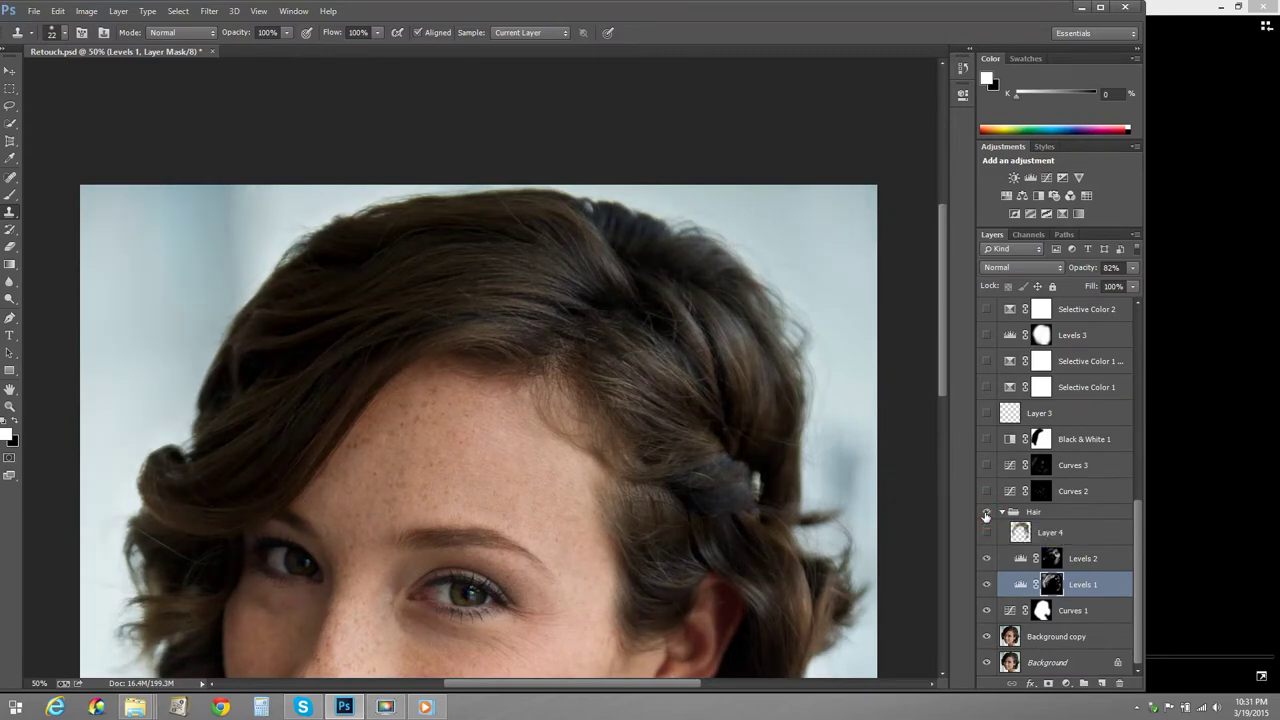
click(986, 514)
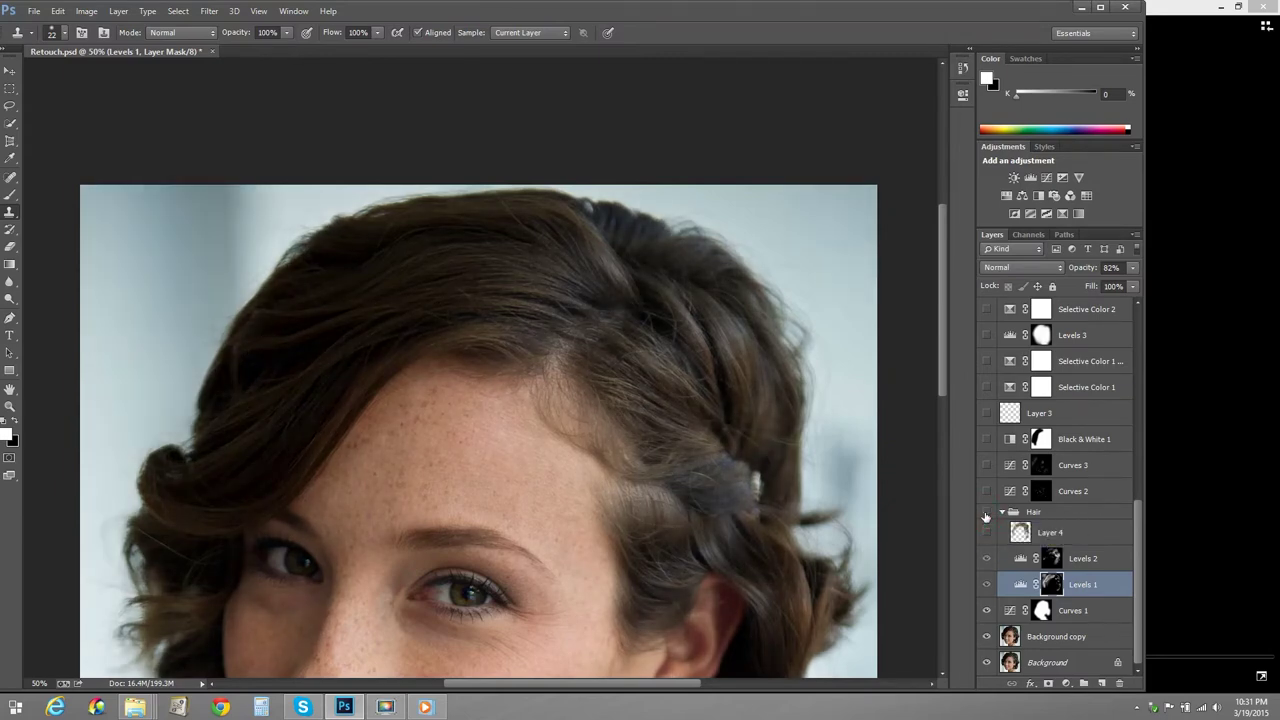
click(986, 514)
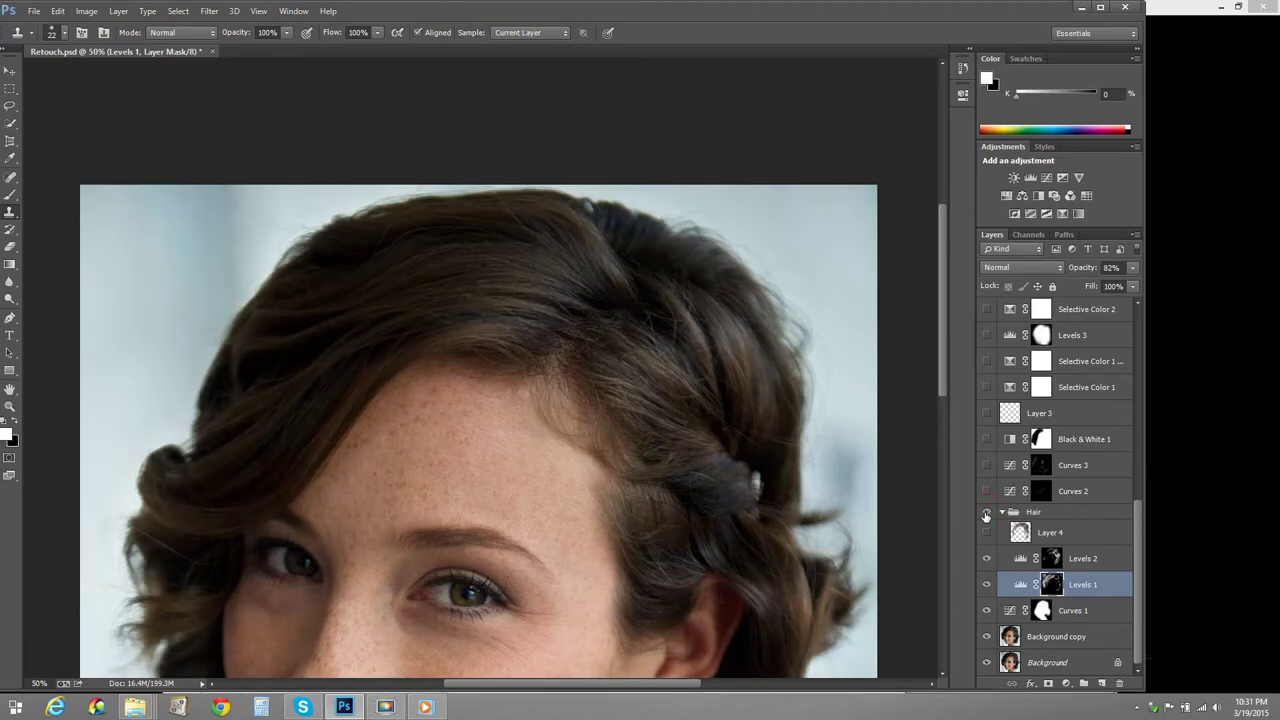
click(986, 514)
click(986, 514)
View the whole portrait at 25% and compare it with the Hair group hidden and shown, leaving the group visible
key(ctrl+minus)
key(ctrl+minus)
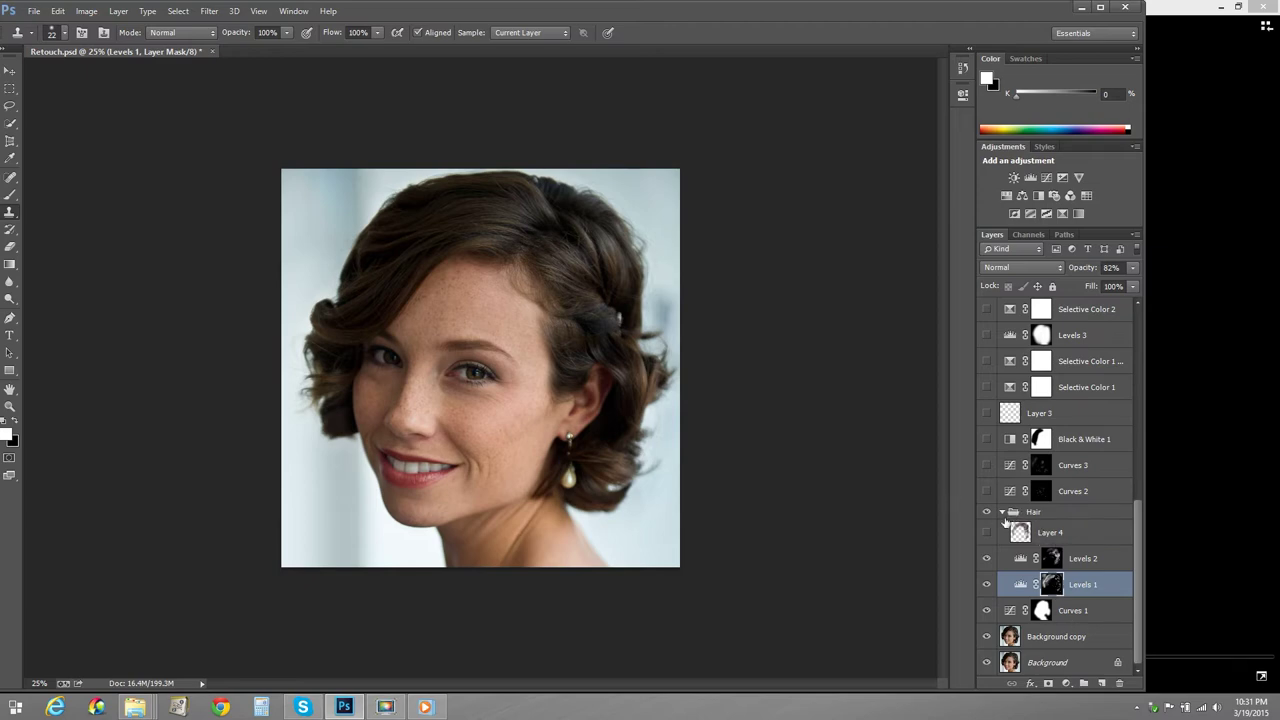
click(986, 512)
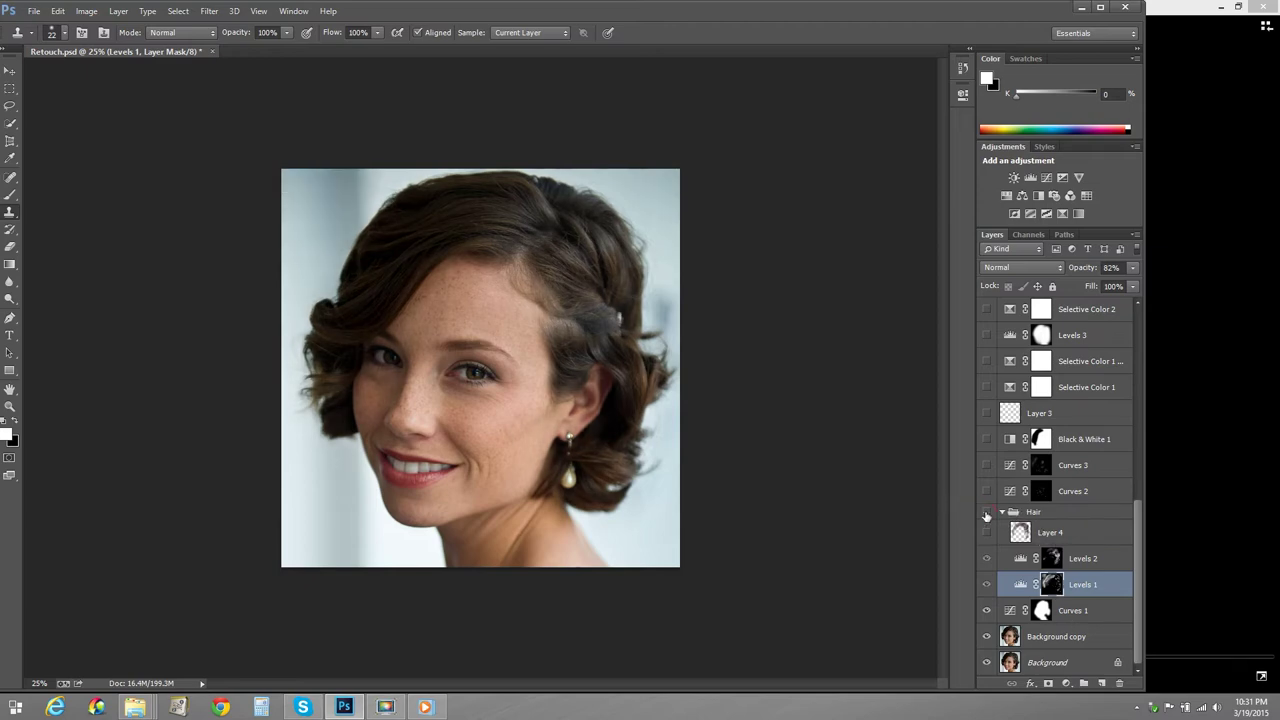
click(986, 513)
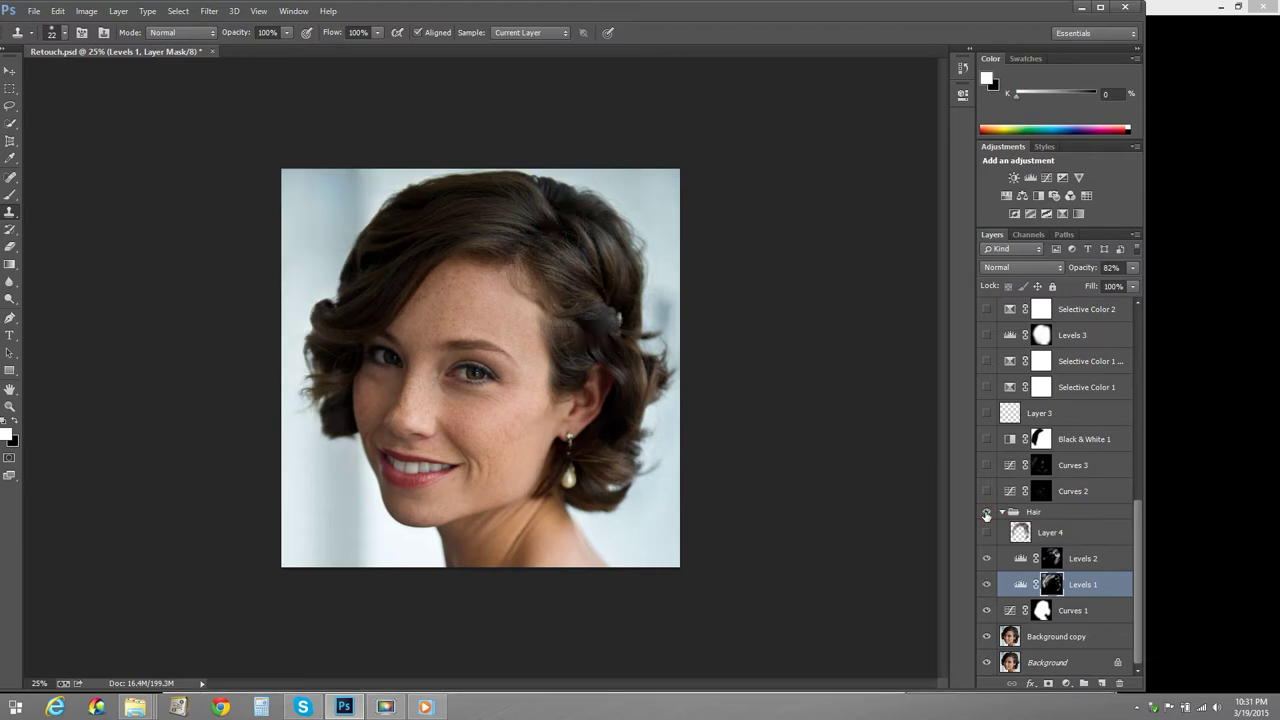
click(986, 513)
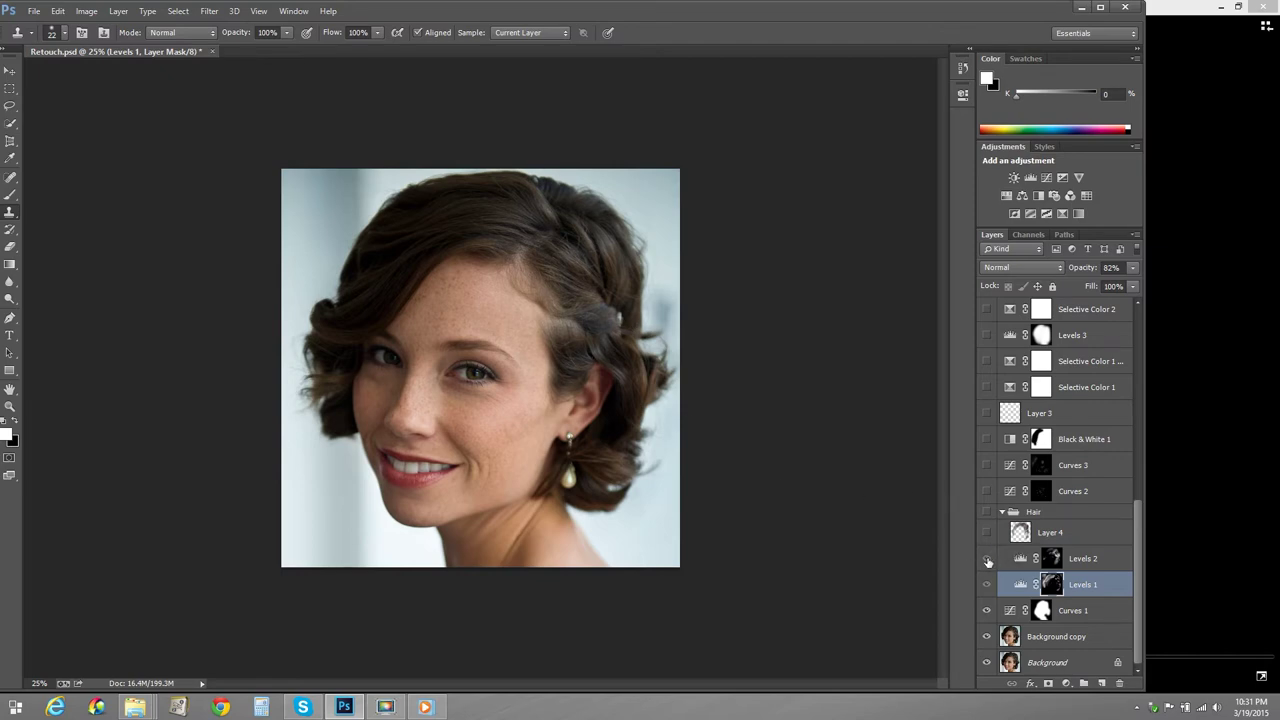
click(988, 562)
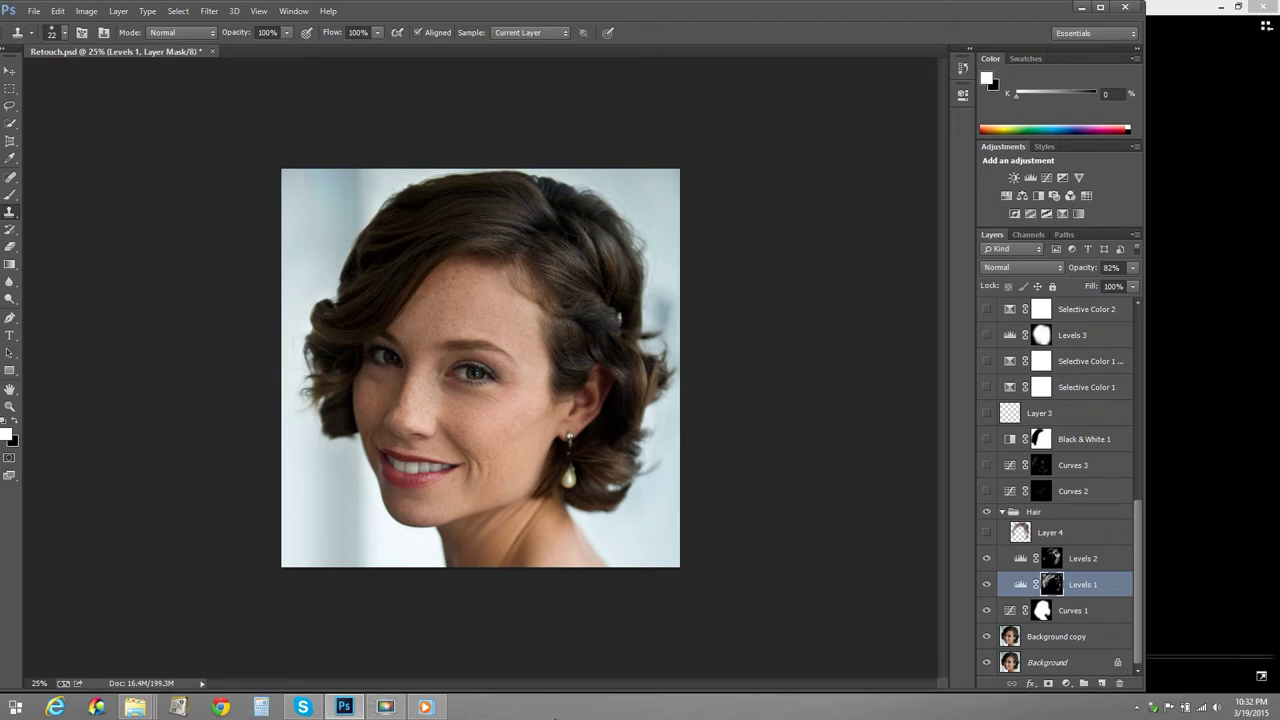
Switch to the video and watch the Levels 1 and Levels 2 masks being painted over the hair at 40% opacity
click(426, 707)
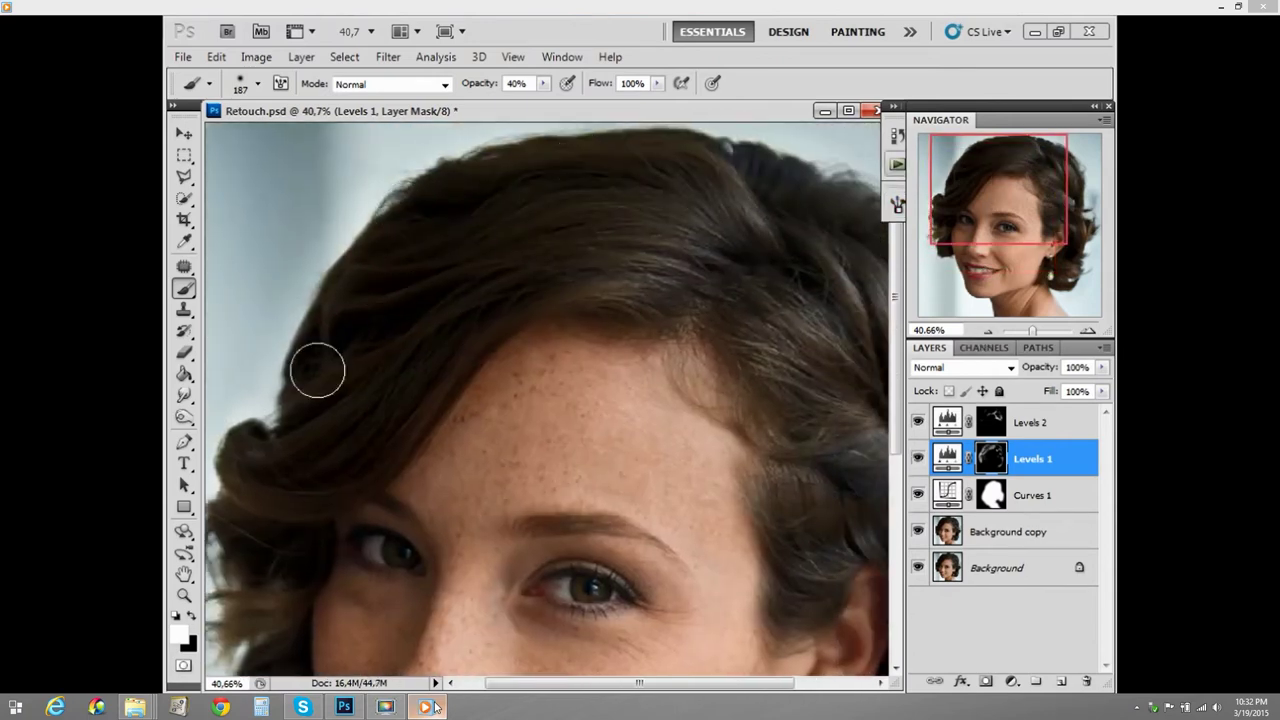
key(x)
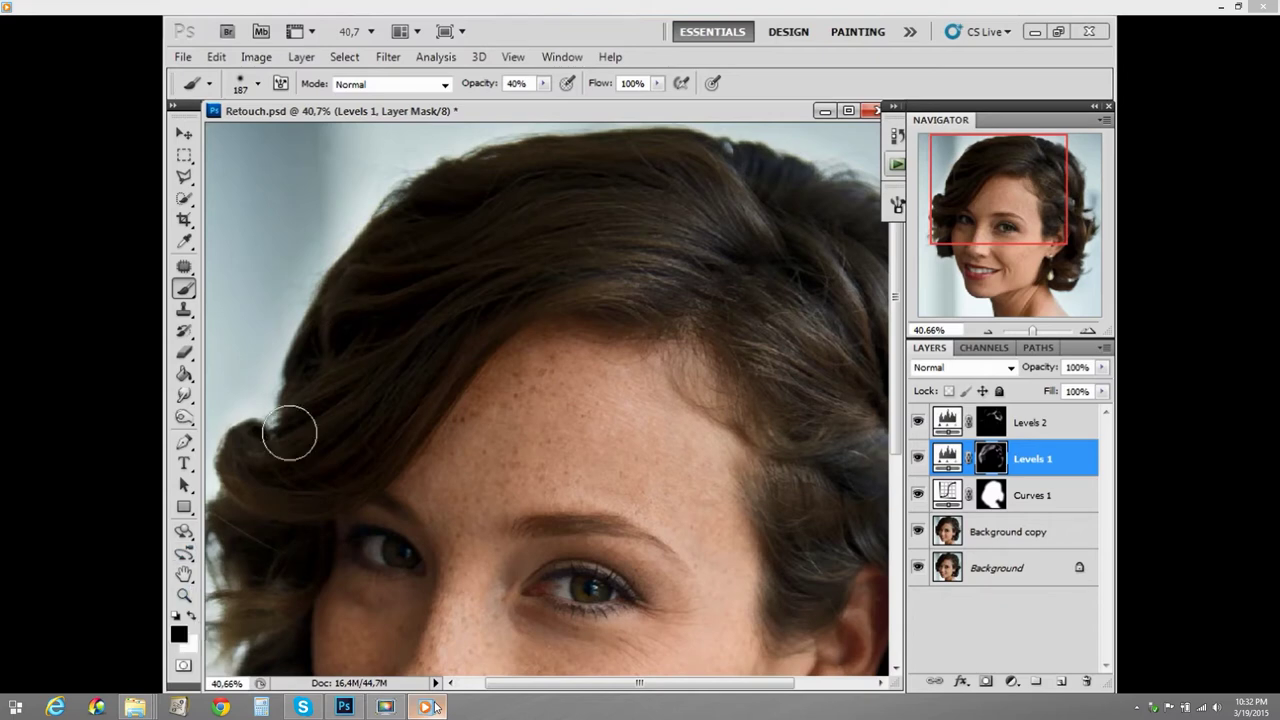
right_click(403, 320)
drag(530, 358, 519, 356)
click(338, 281)
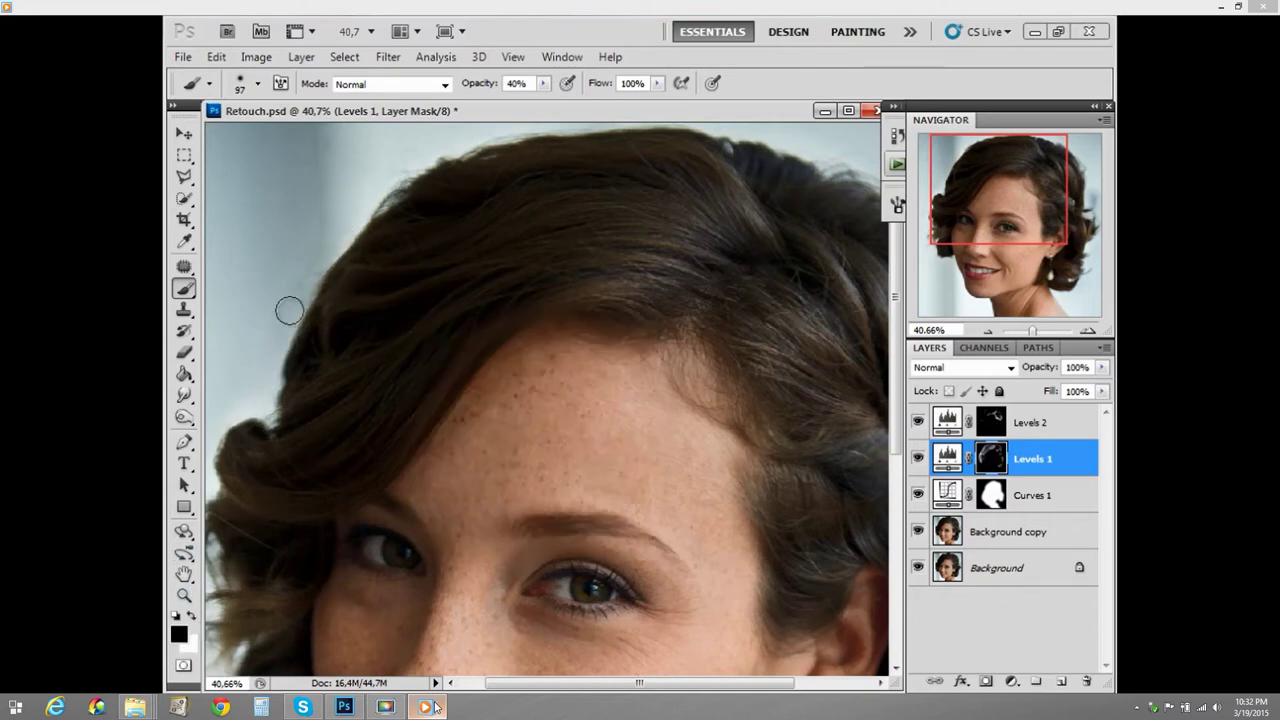
click(192, 615)
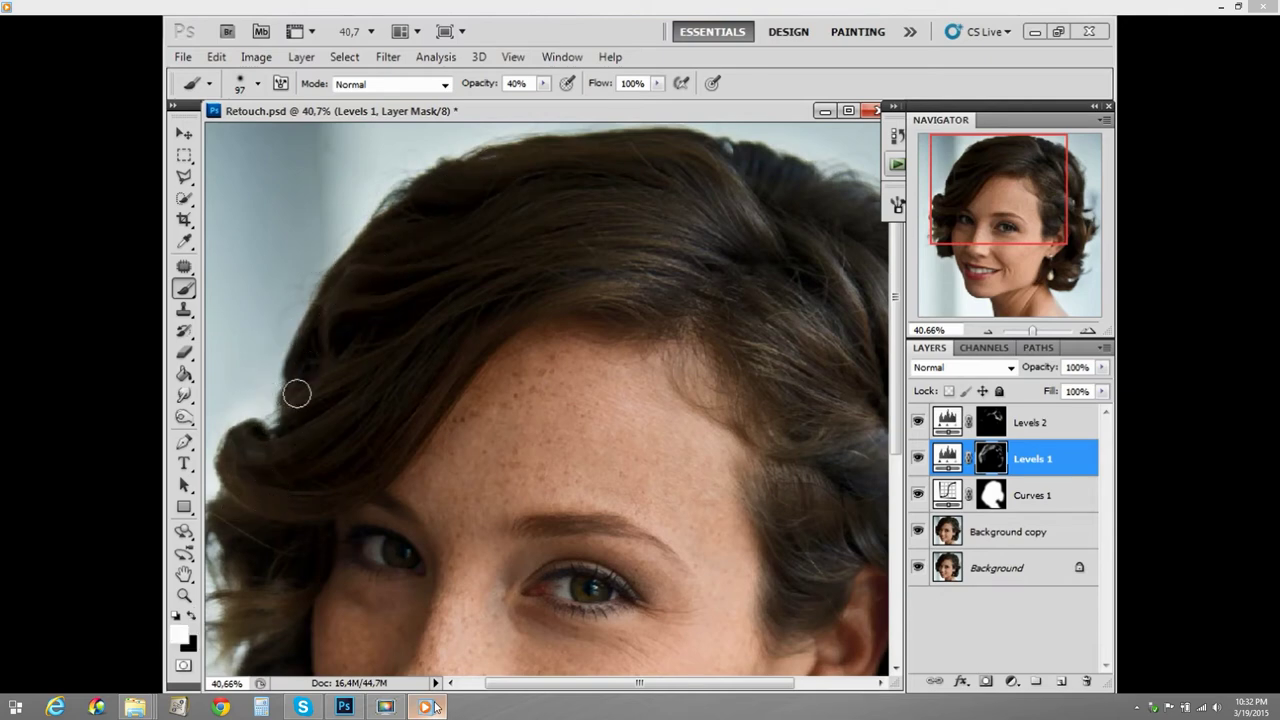
drag(1010, 208, 998, 241)
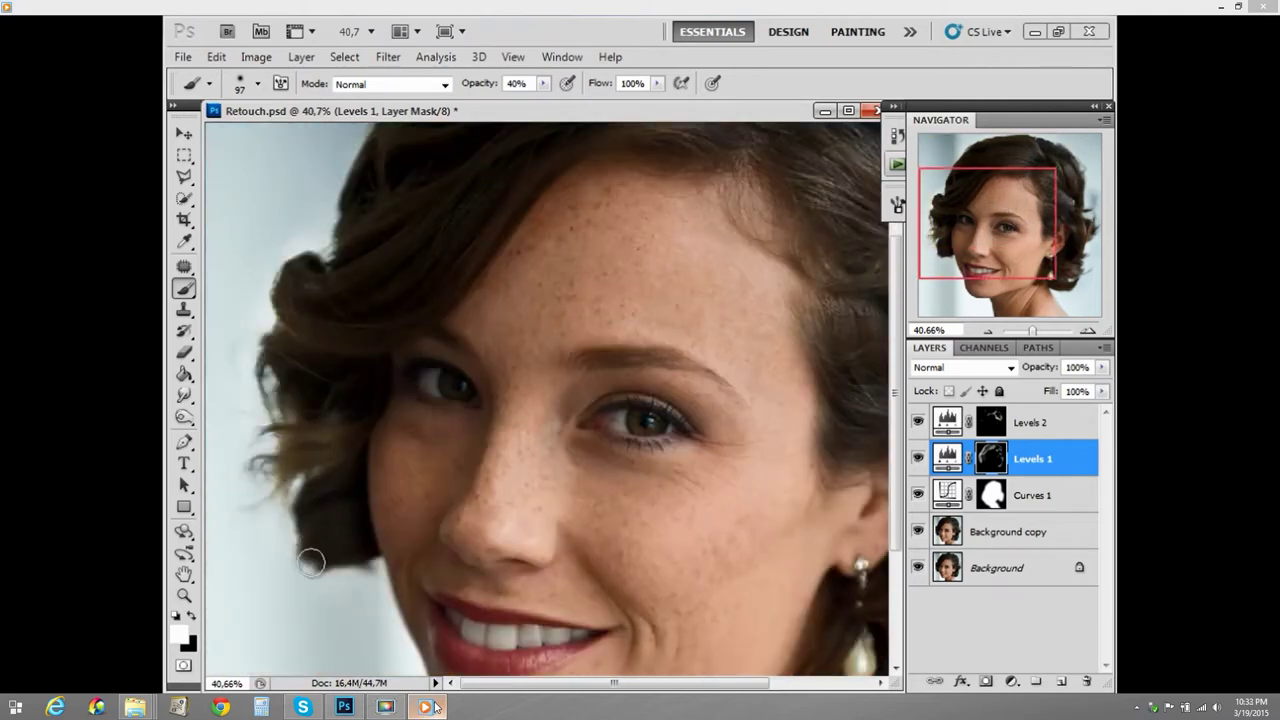
drag(991, 234, 1034, 218)
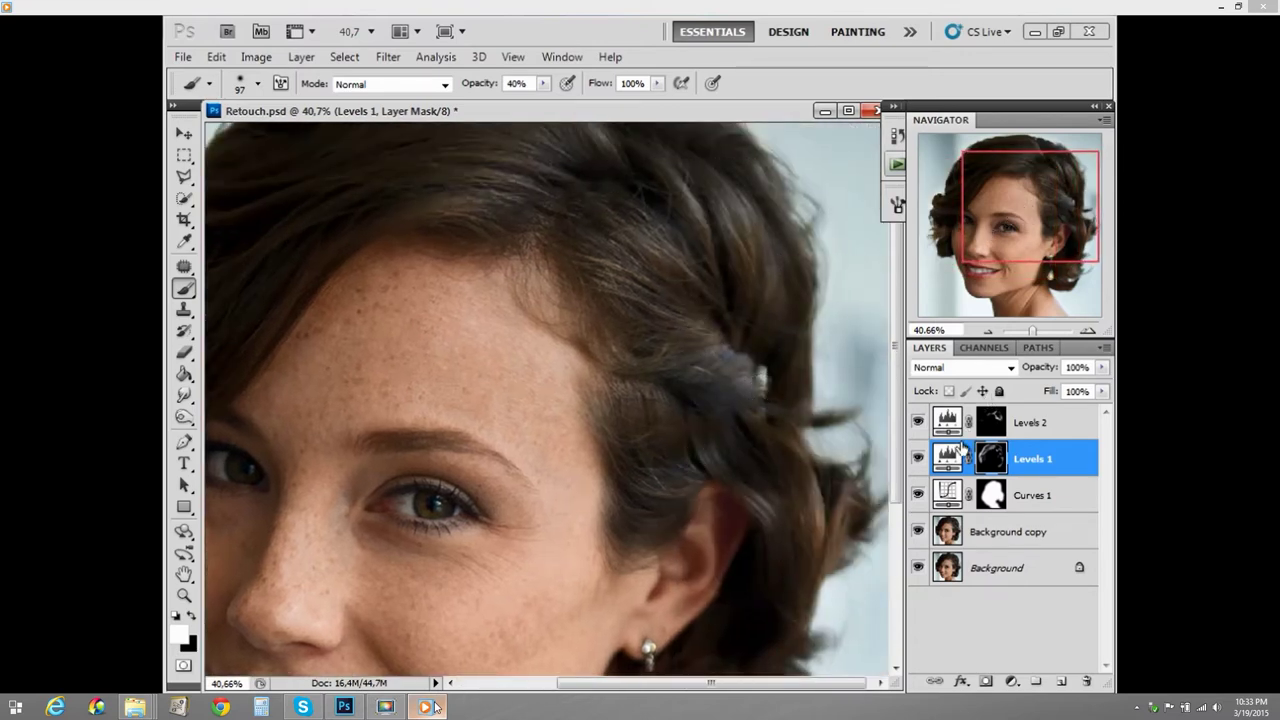
click(1008, 425)
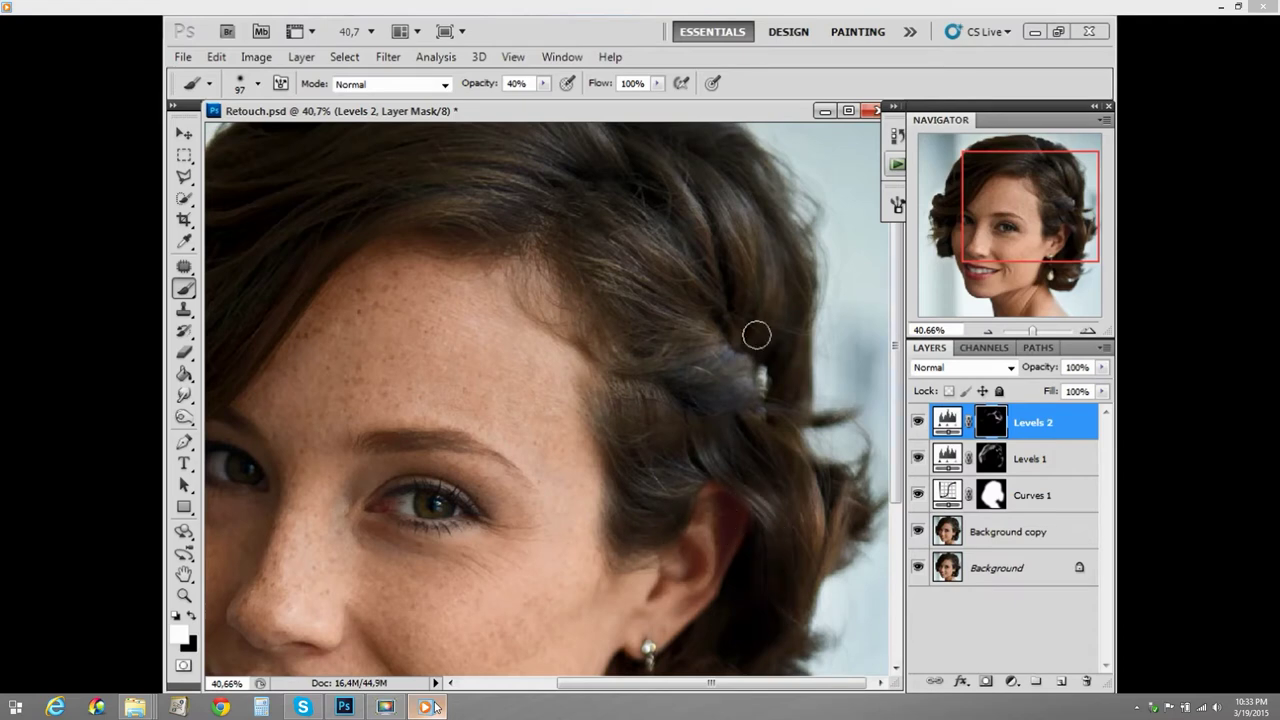
click(766, 274)
mouse_move(757, 375)
mouse_down()
mouse_move(732, 352)
mouse_move(748, 361)
mouse_move(759, 408)
mouse_move(668, 371)
mouse_move(738, 405)
mouse_move(652, 402)
mouse_up()
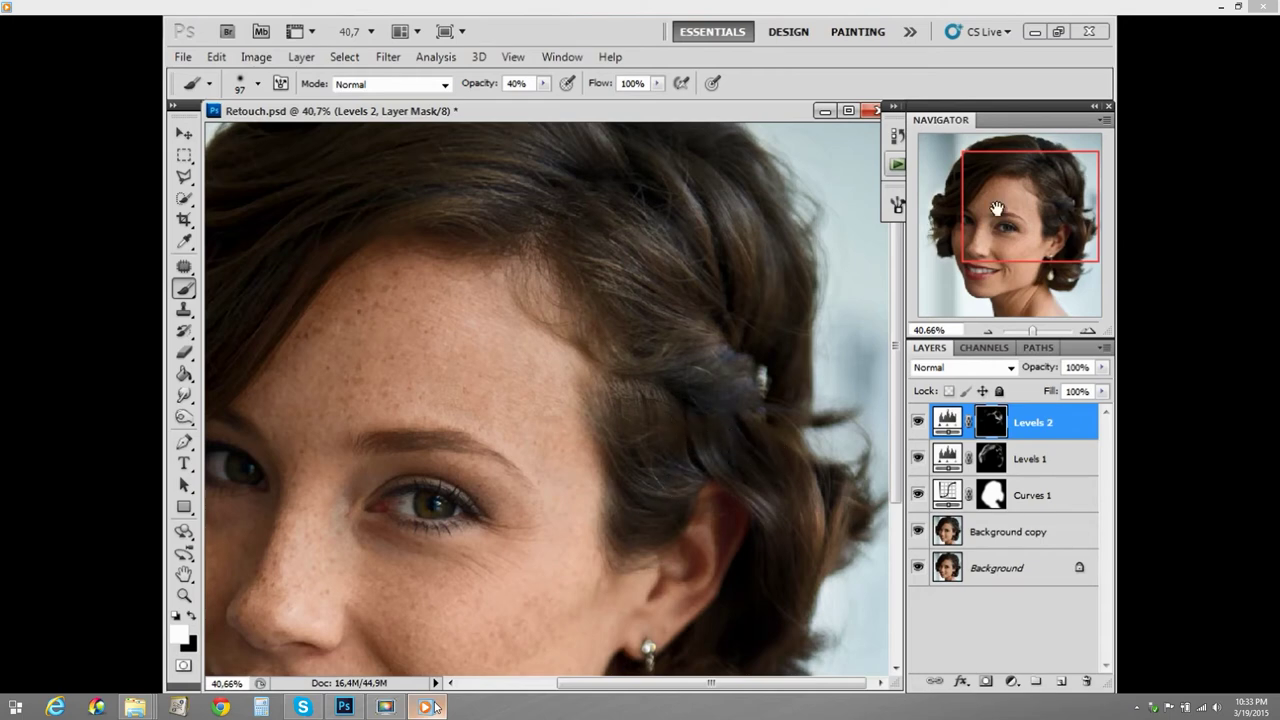
drag(998, 208, 983, 191)
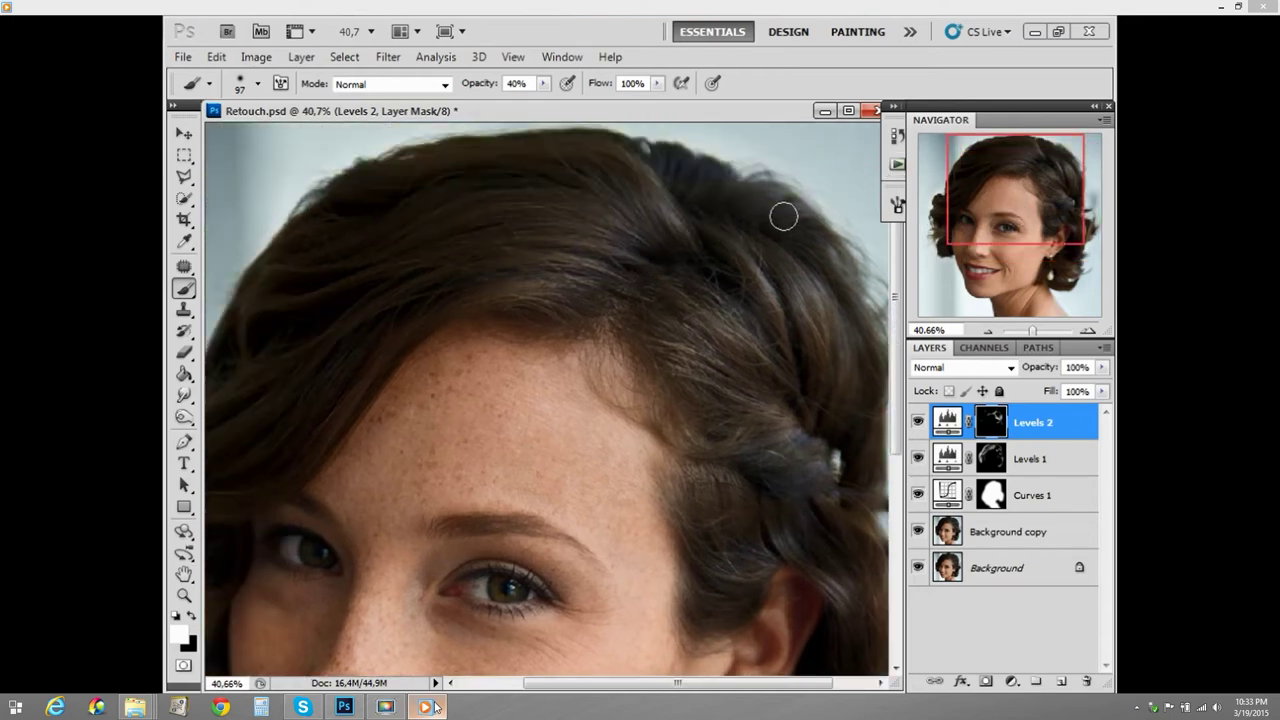
mouse_move(338, 686)
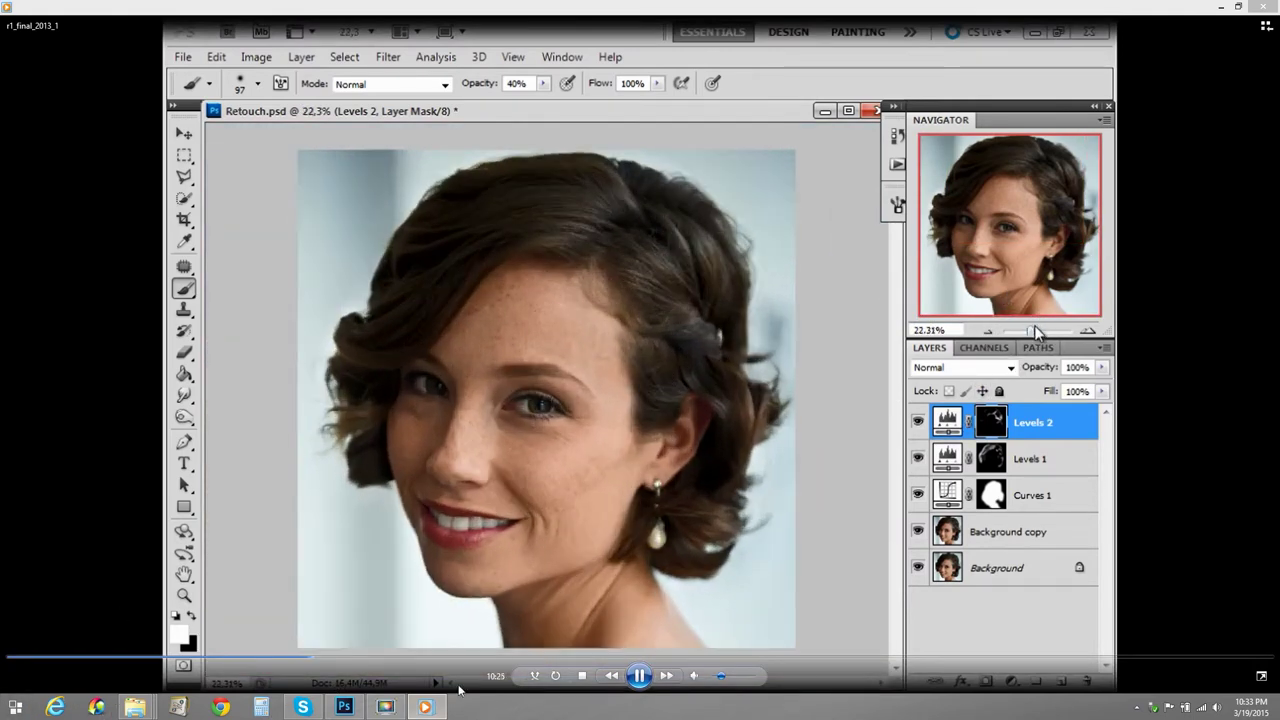
Switch back to Photoshop and hide the Background copy, Curves 1, Levels 1 and Levels 2 layers
click(344, 707)
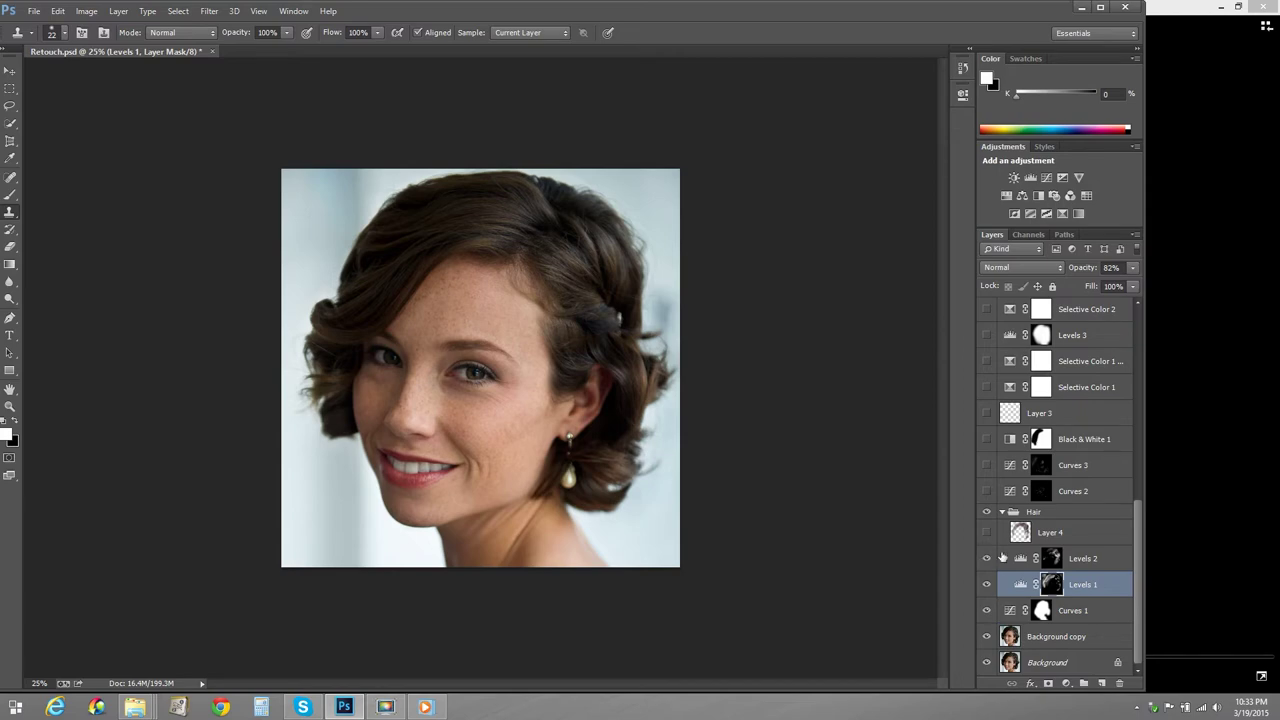
click(986, 636)
click(987, 611)
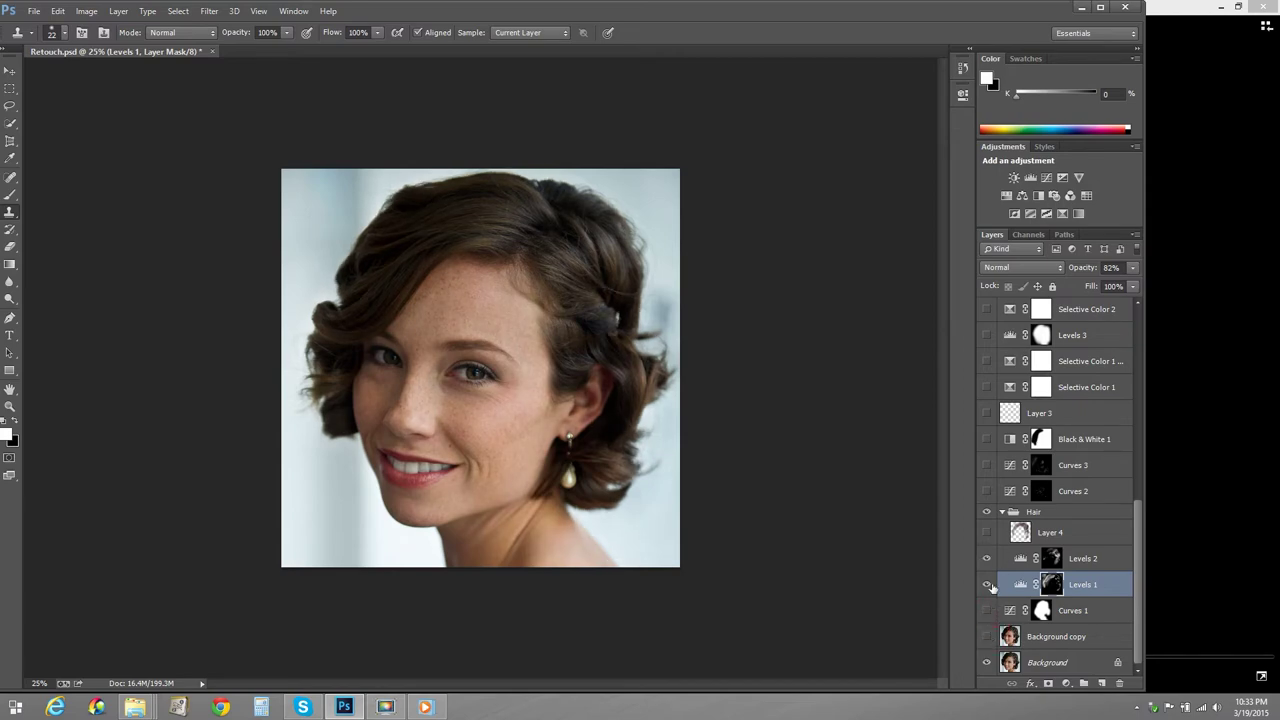
click(987, 585)
click(987, 560)
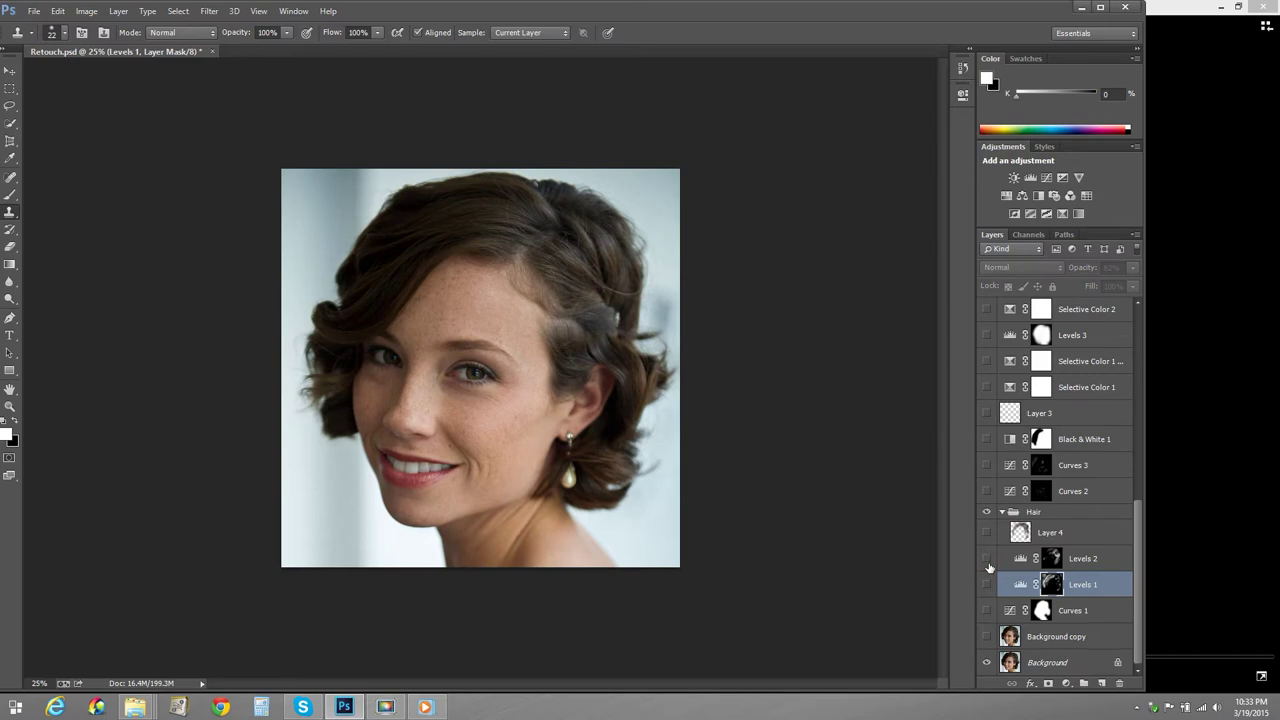
Add a Levels adjustment above Background copy, preview the highlight clipping, and set the white input level to 213
click(1060, 638)
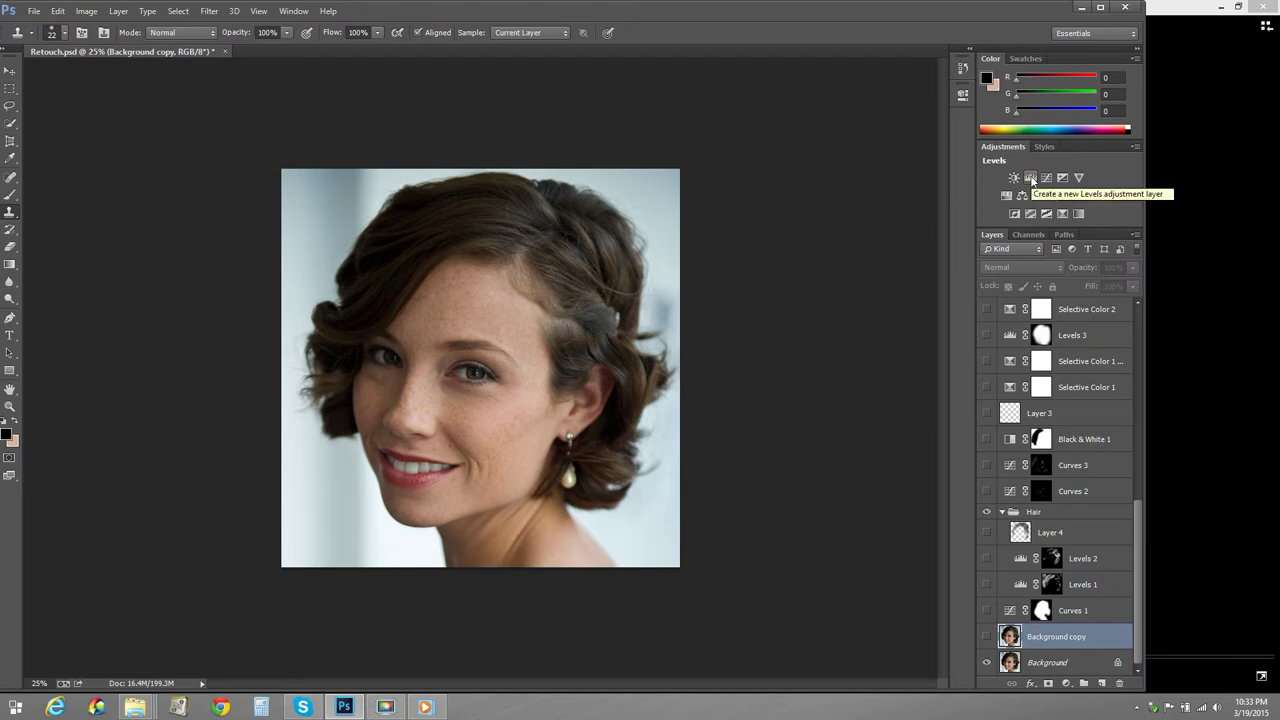
click(1031, 178)
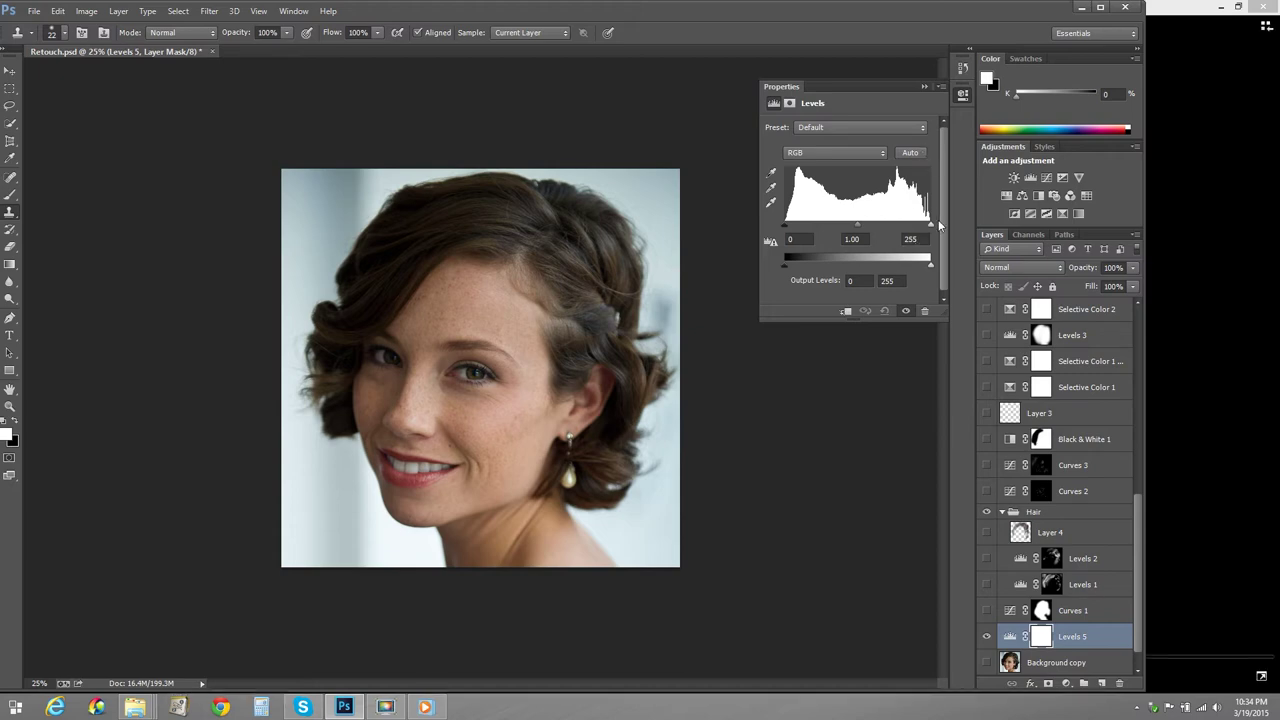
alt+click(931, 227)
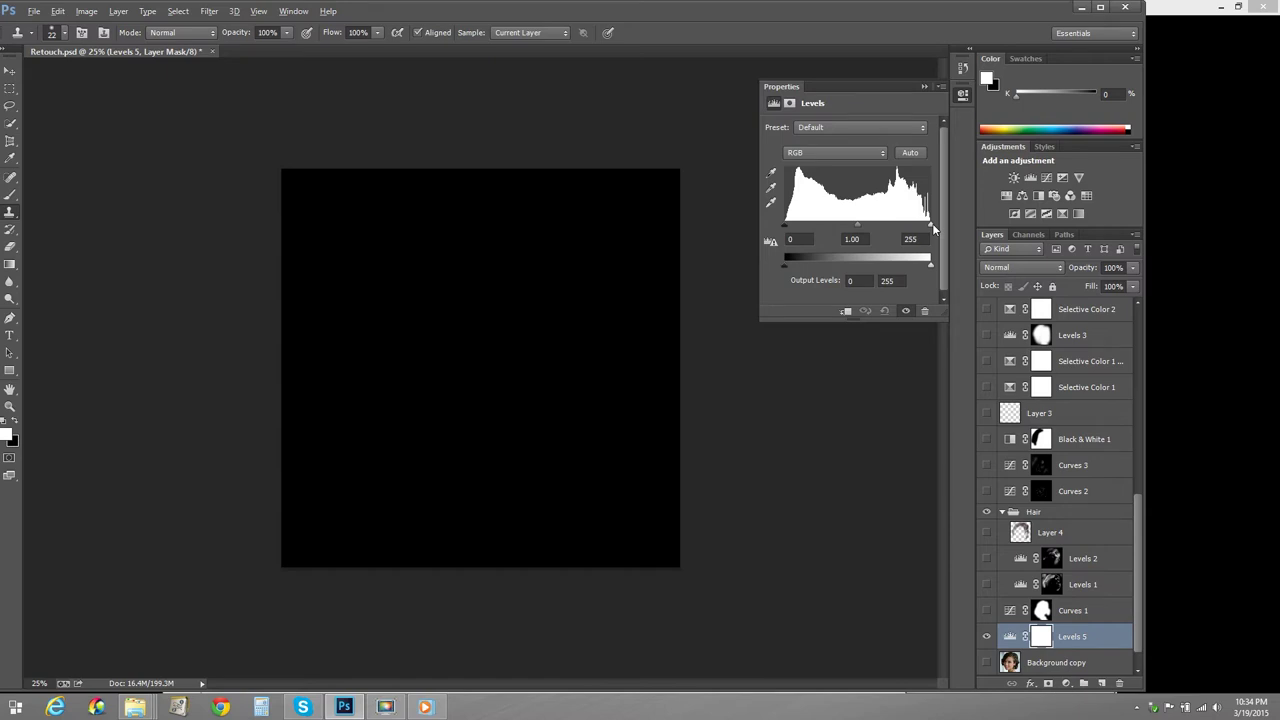
drag(932, 229, 910, 232)
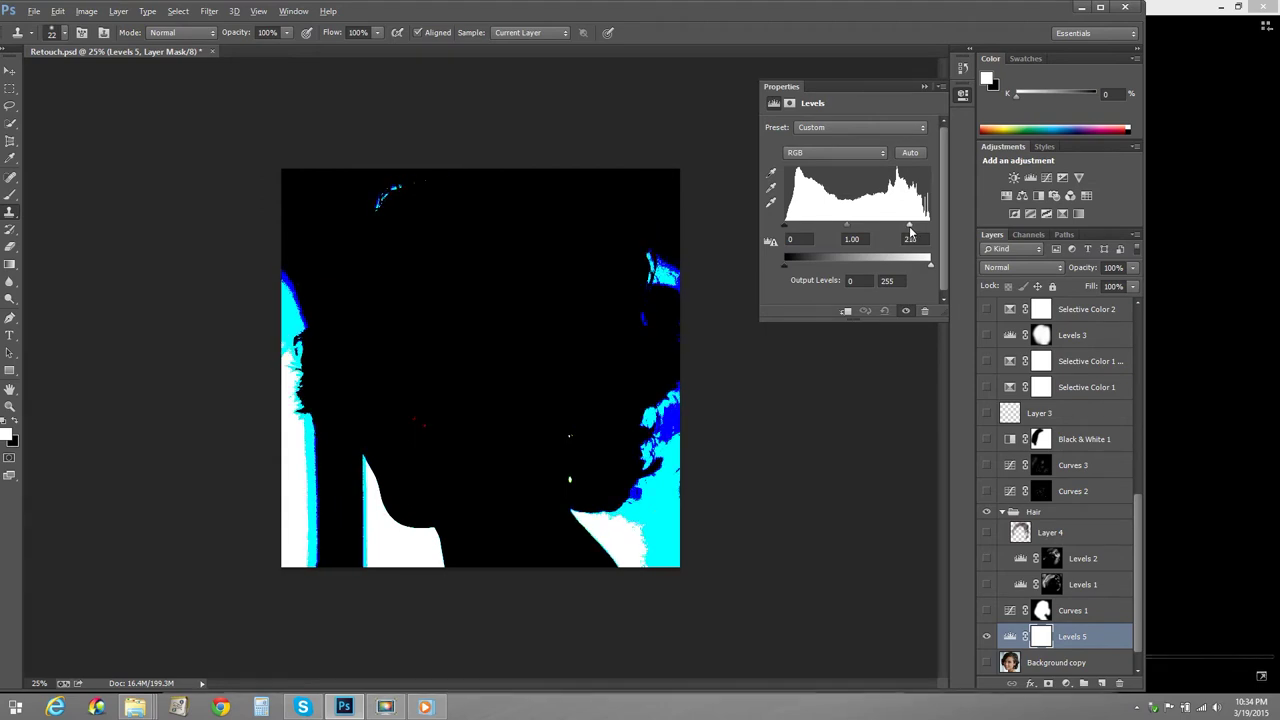
drag(909, 232, 909, 232)
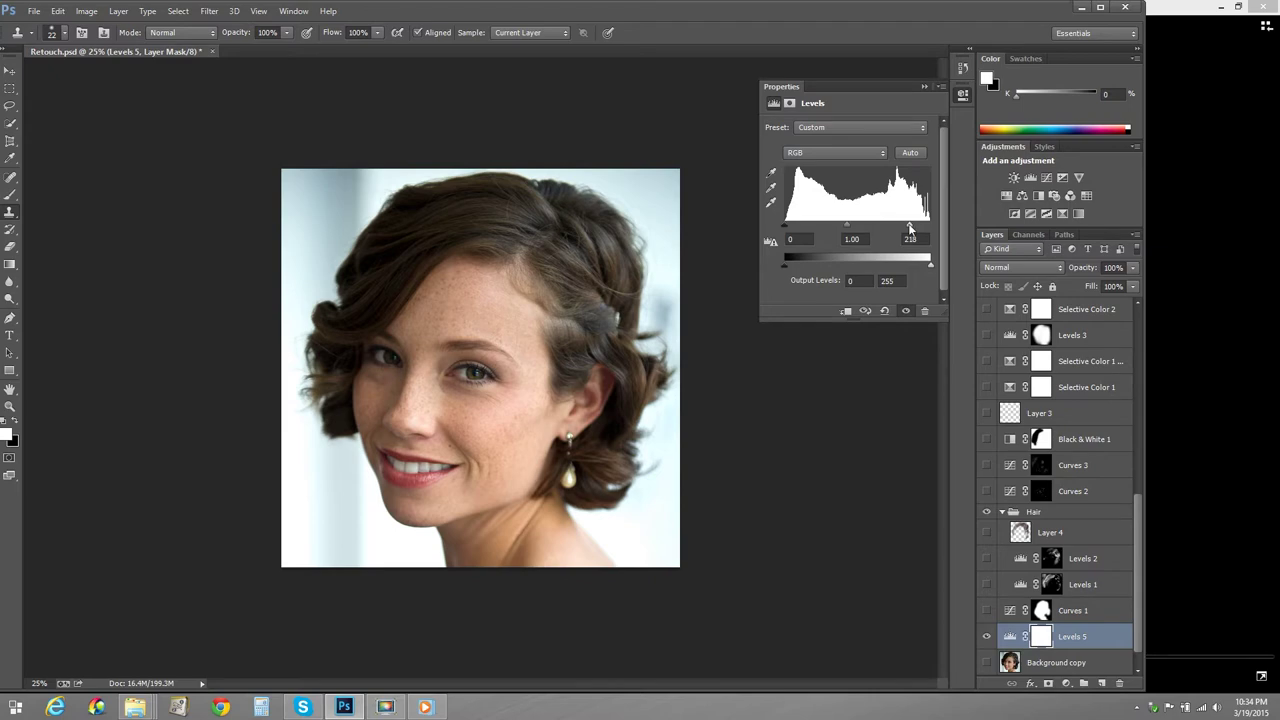
drag(909, 229, 931, 228)
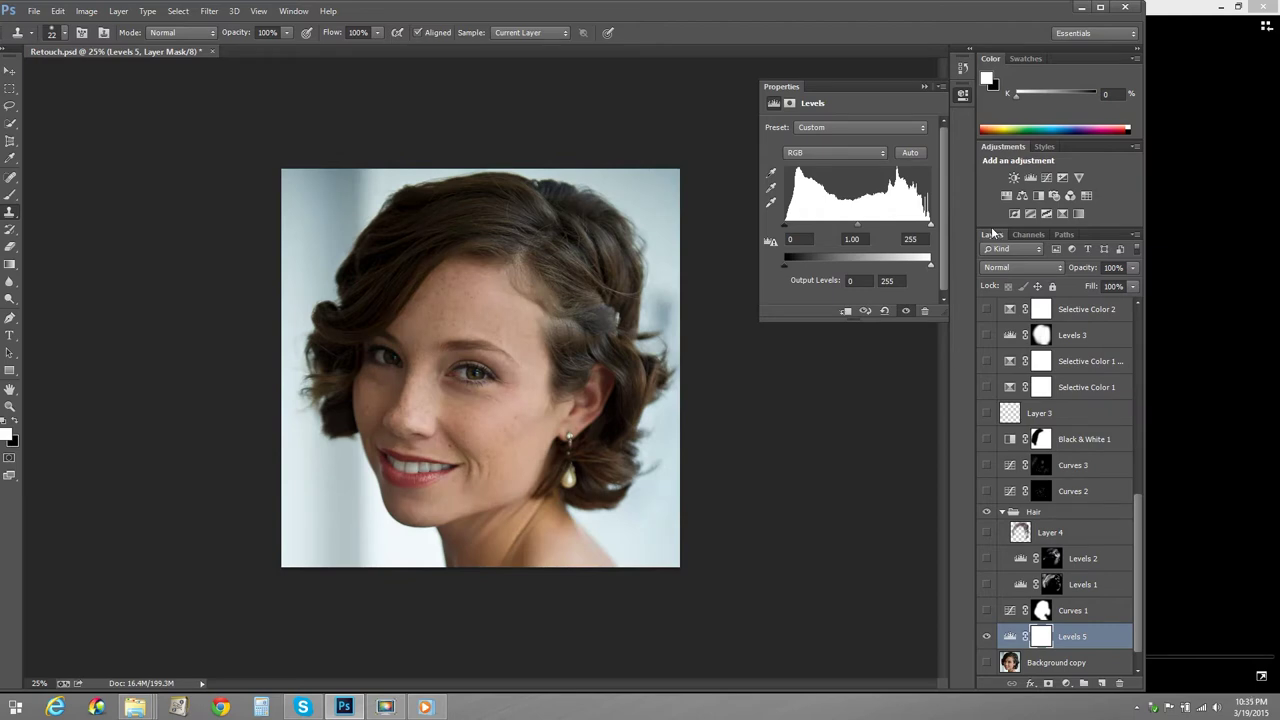
drag(931, 224, 906, 237)
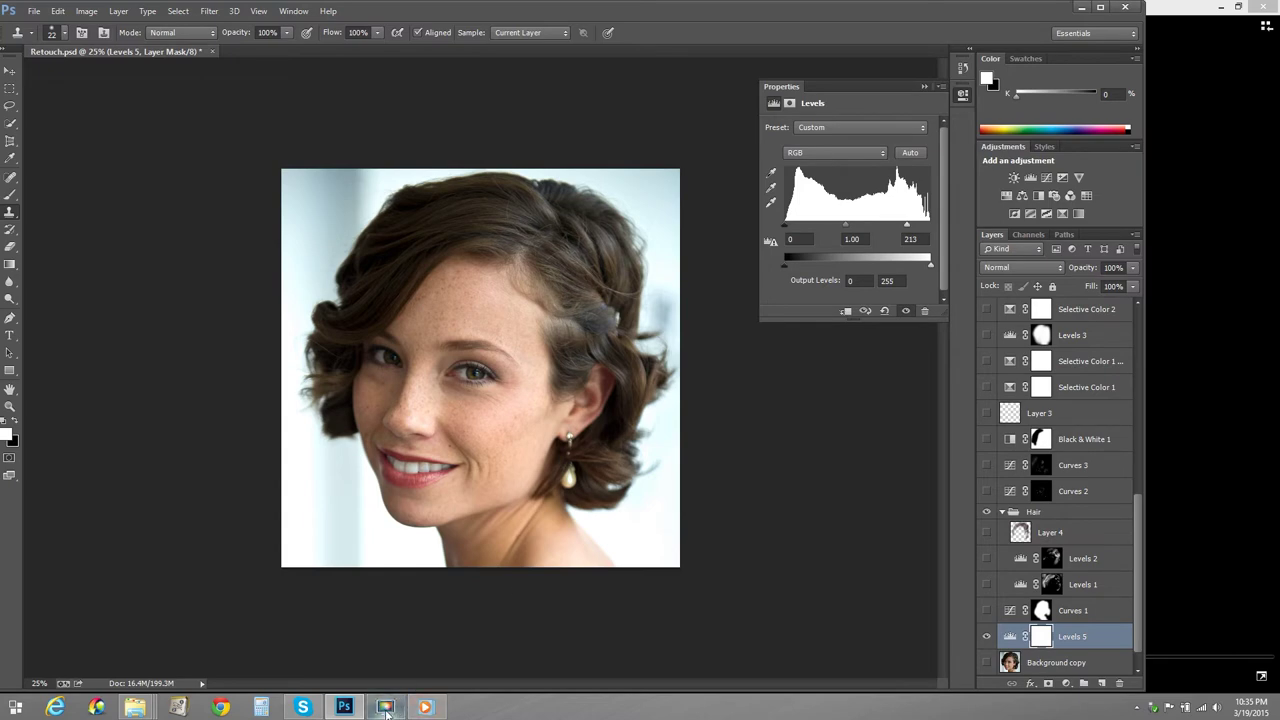
Switch to the video, seek to the explanation of the black-and-white Group 1 and pause it at 11:26
click(425, 707)
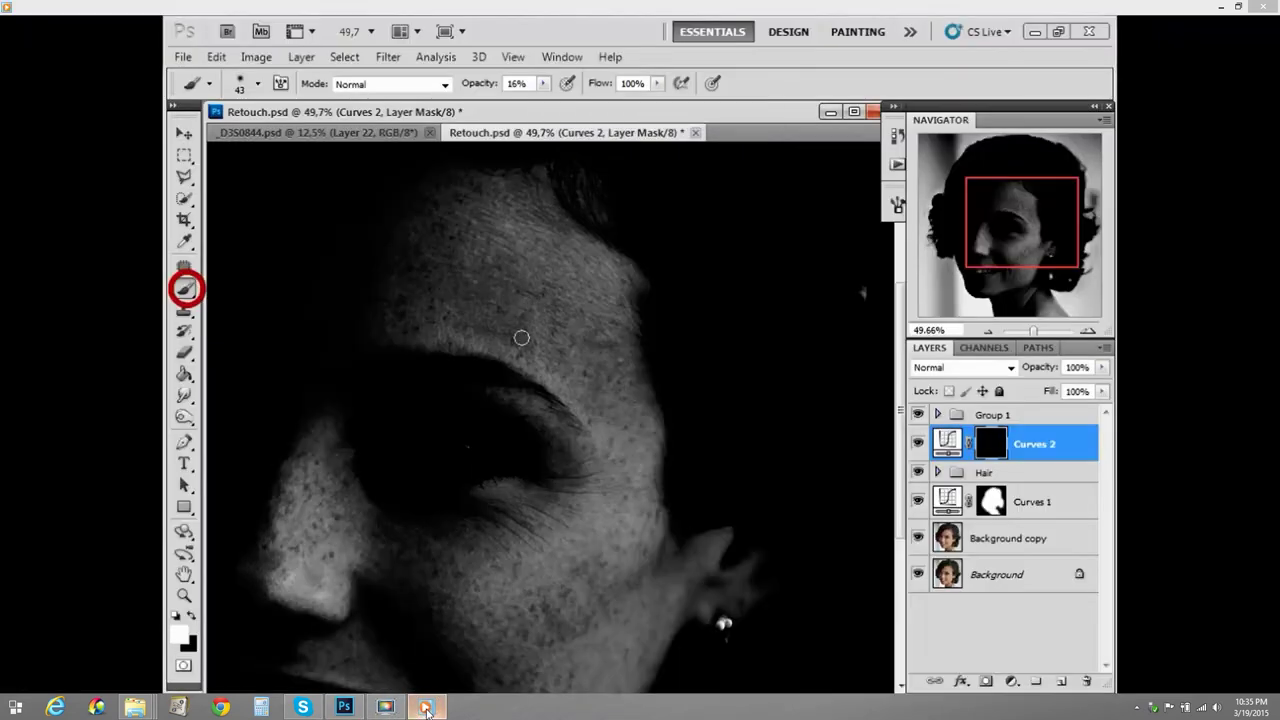
mouse_move(517, 366)
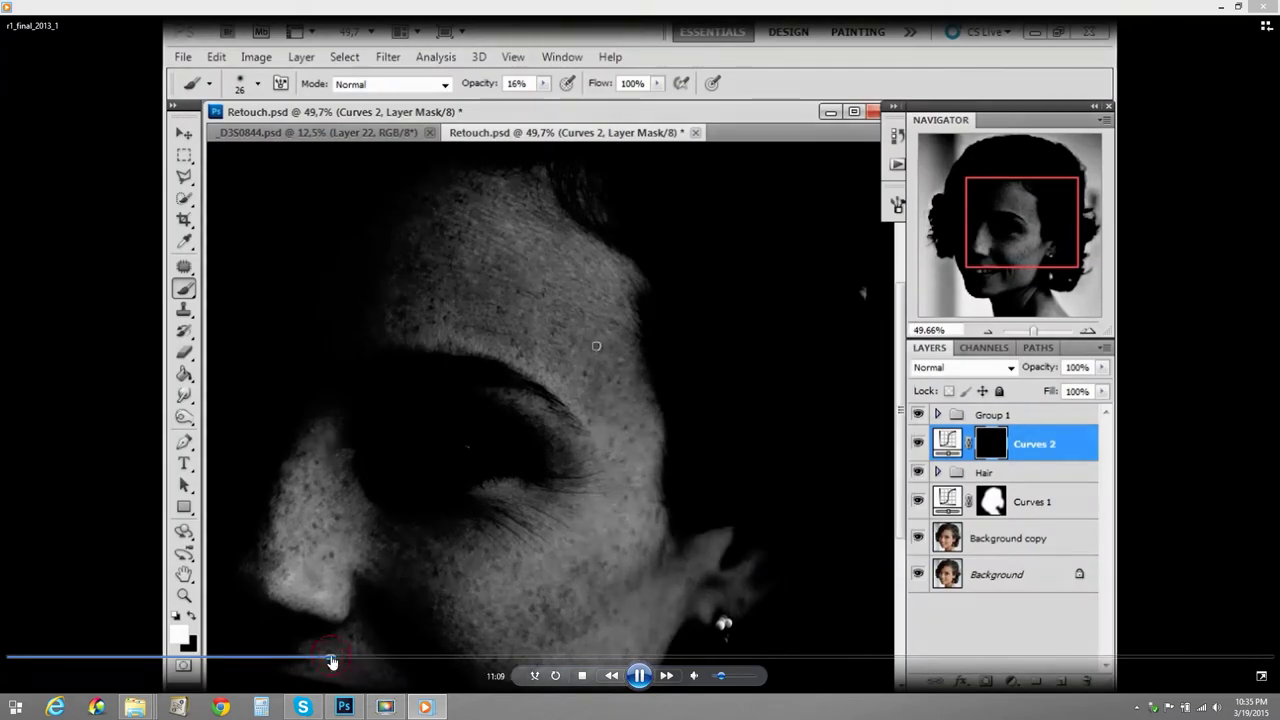
click(332, 660)
click(343, 660)
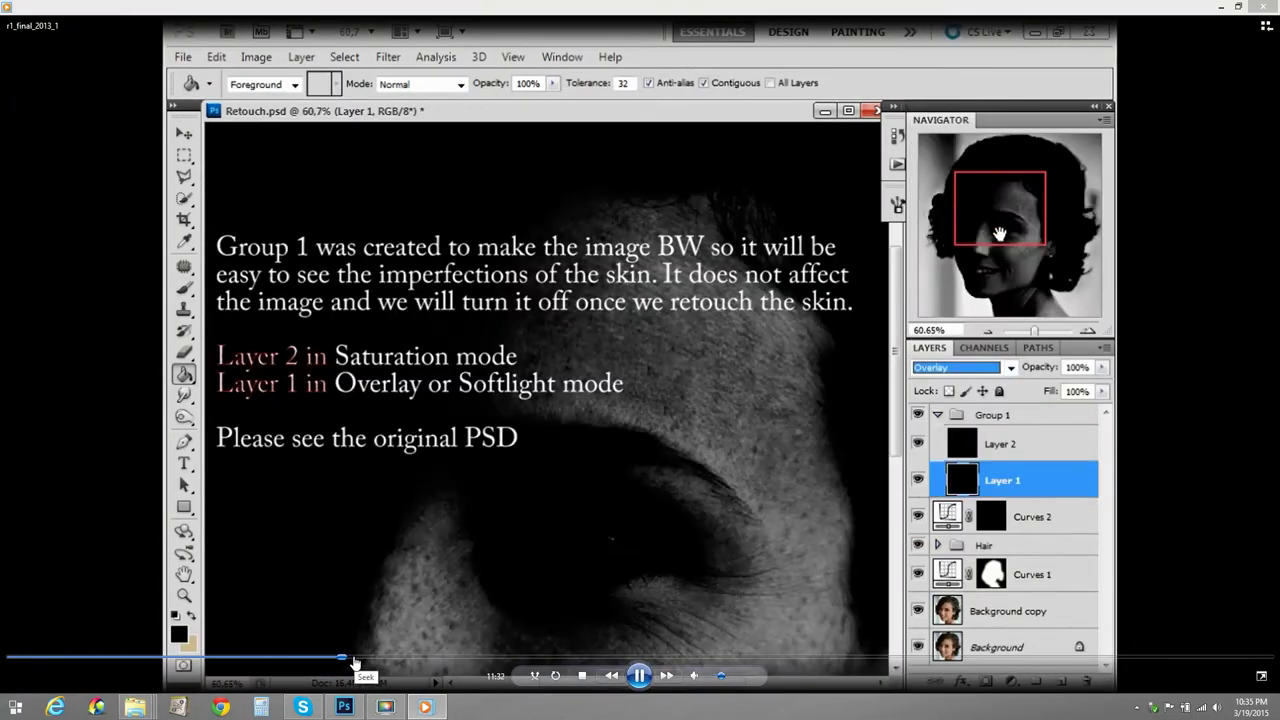
click(332, 660)
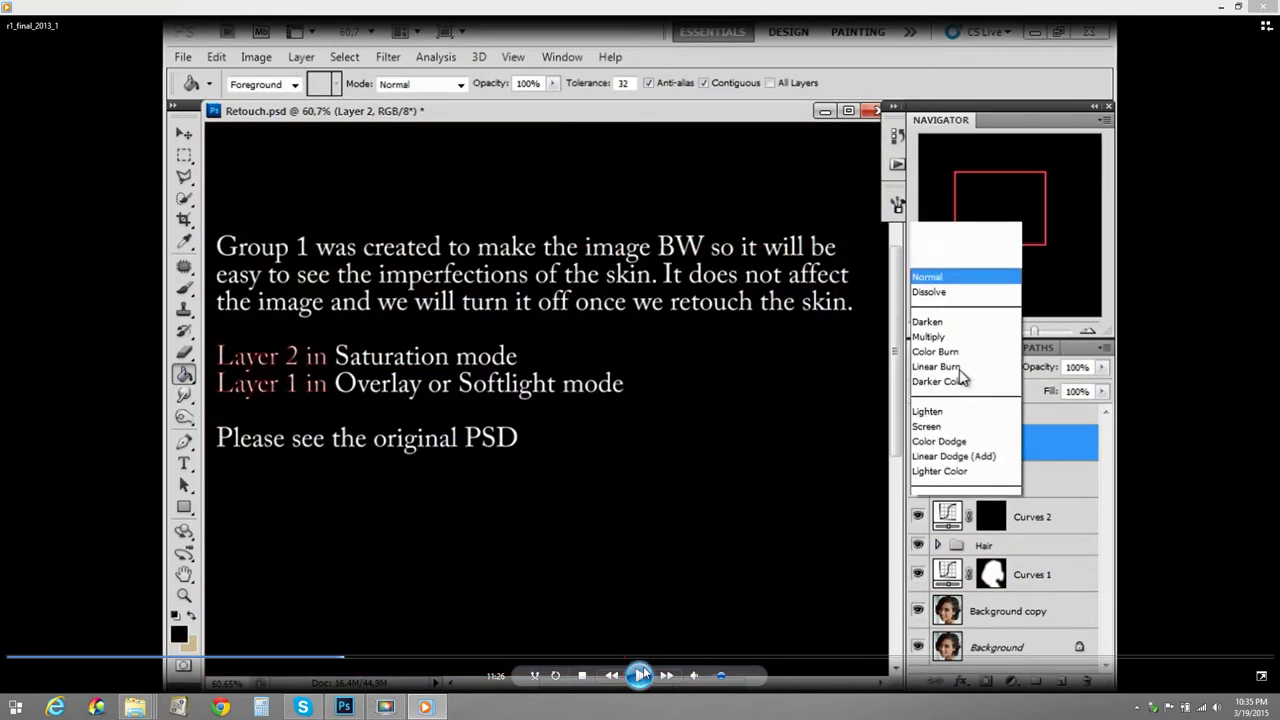
click(641, 676)
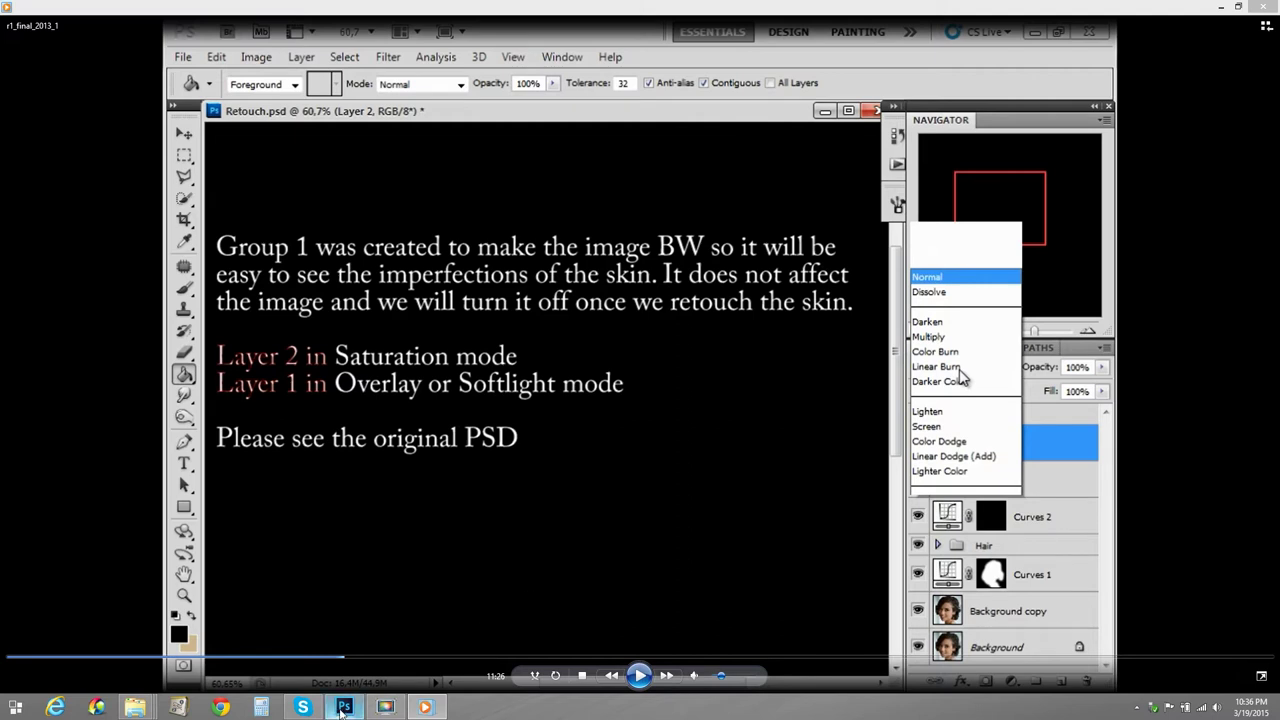
Switch back to Photoshop and delete the demonstration Levels 5 adjustment layer
click(344, 707)
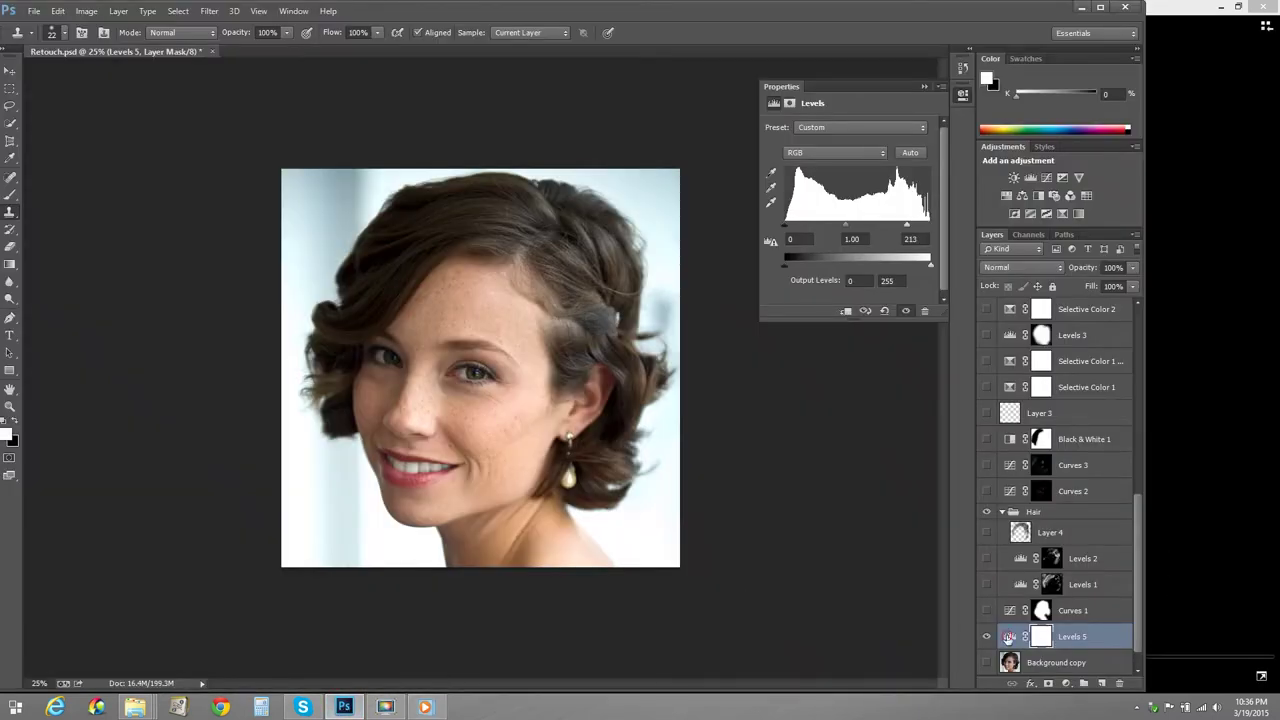
drag(1009, 637, 1120, 684)
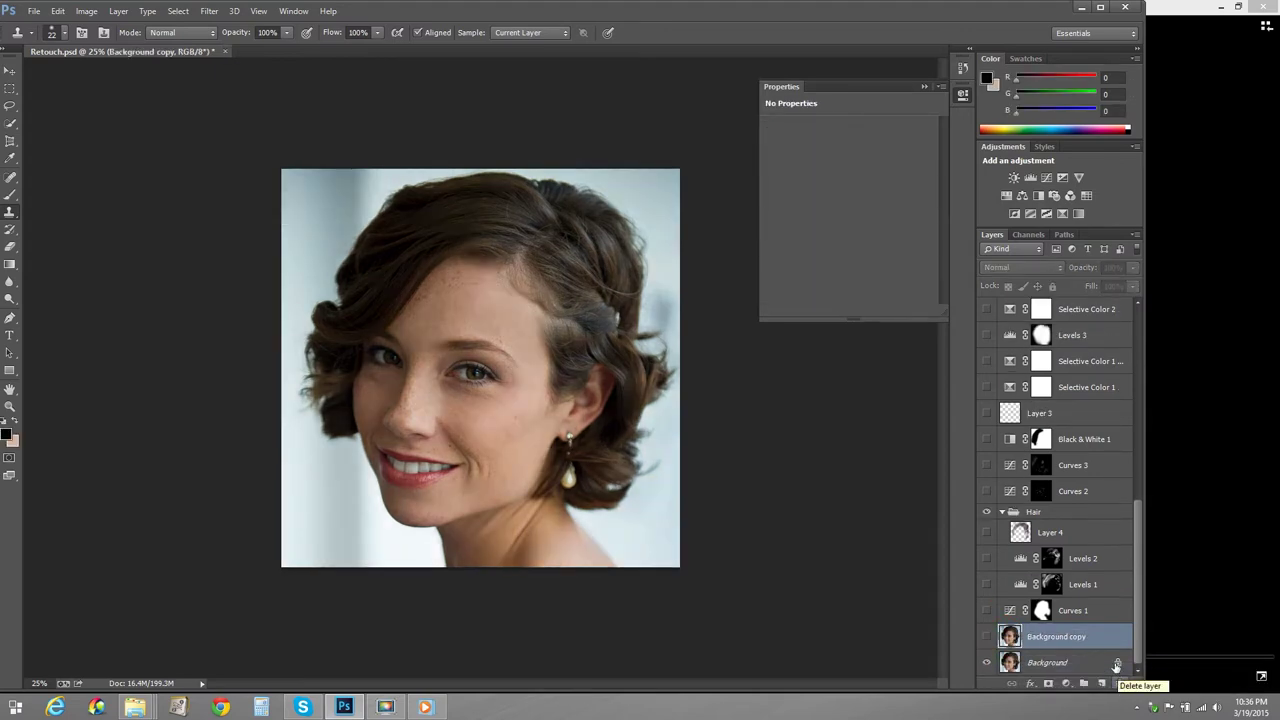
click(388, 708)
click(388, 708)
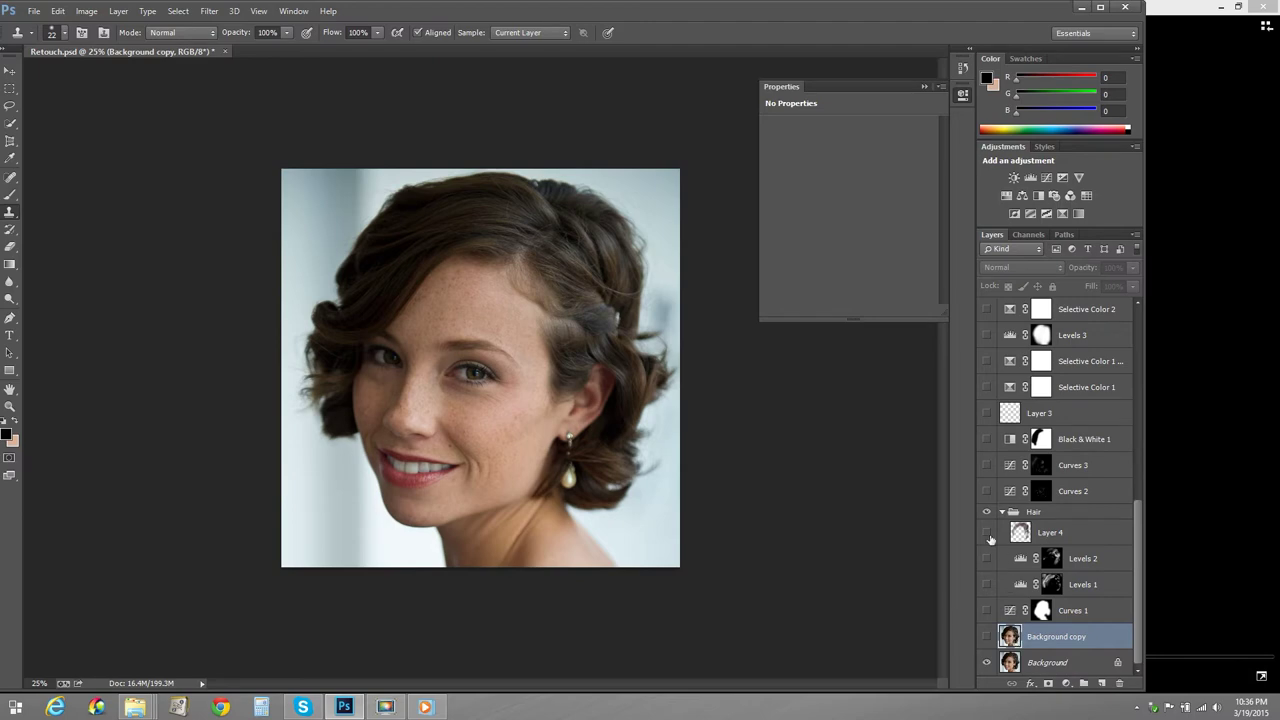
Show Layer 4, Levels 2, Levels 1 and Curves 1, check the Hair group on and off, and collapse it
drag(988, 532, 988, 612)
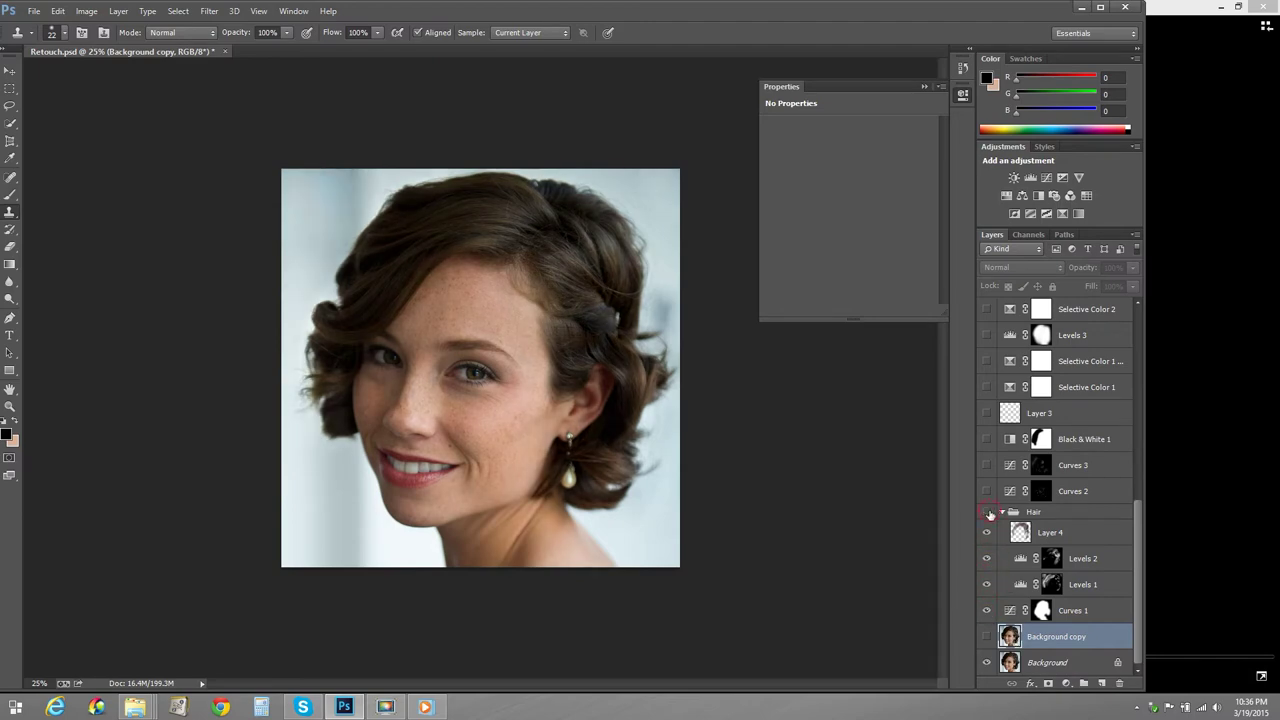
click(989, 513)
click(989, 513)
click(1002, 512)
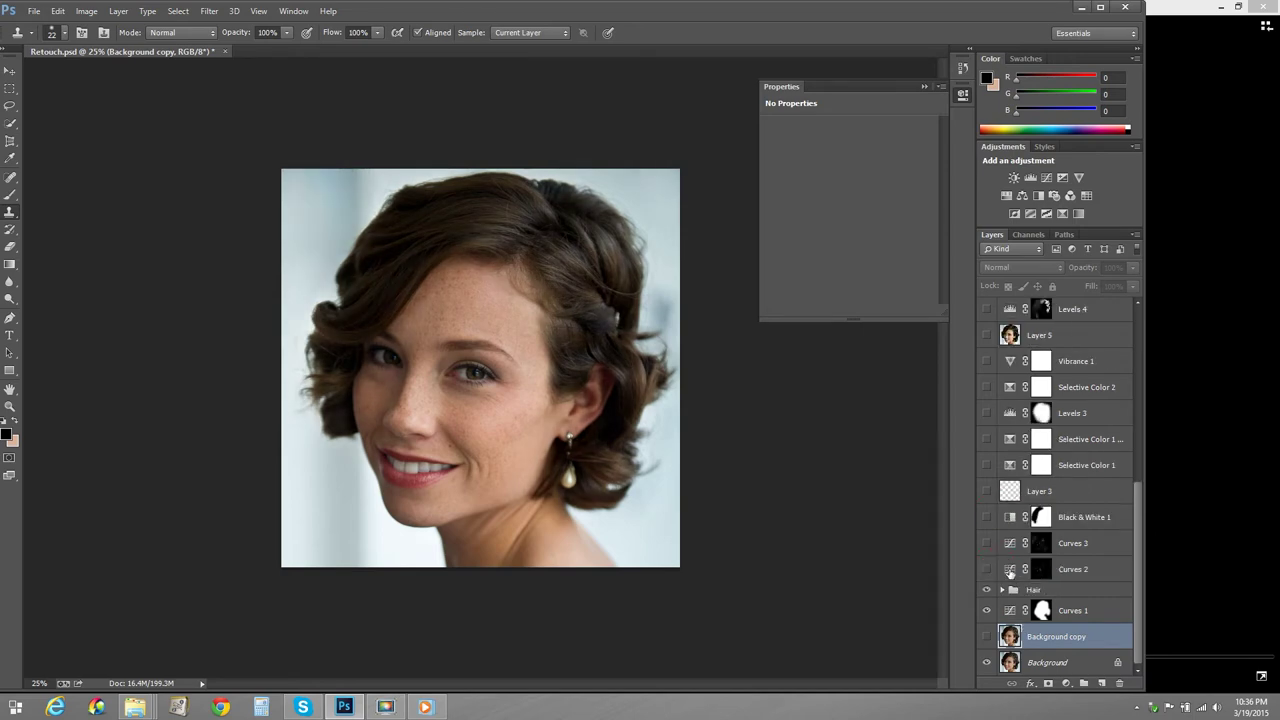
Examine the Curves 2, Curves 3 and Black & White 1 settings, Layer 3, and the masks of both curves layers
click(1009, 570)
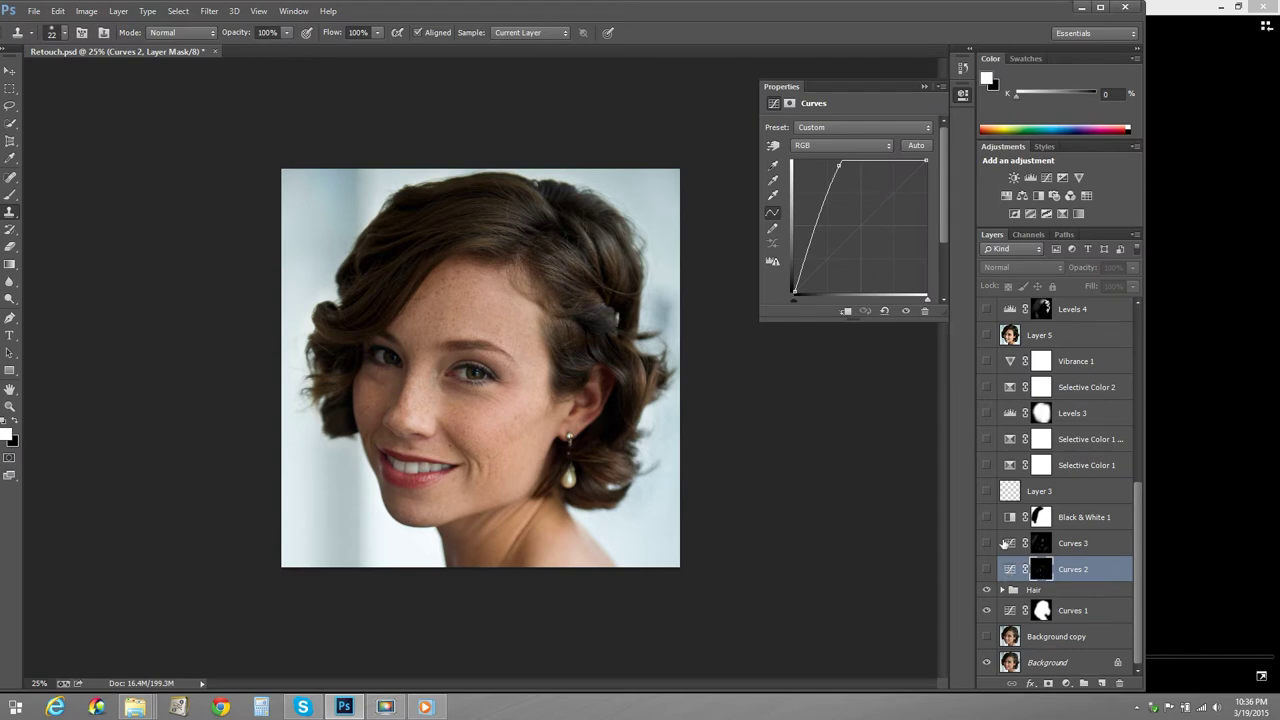
click(1010, 543)
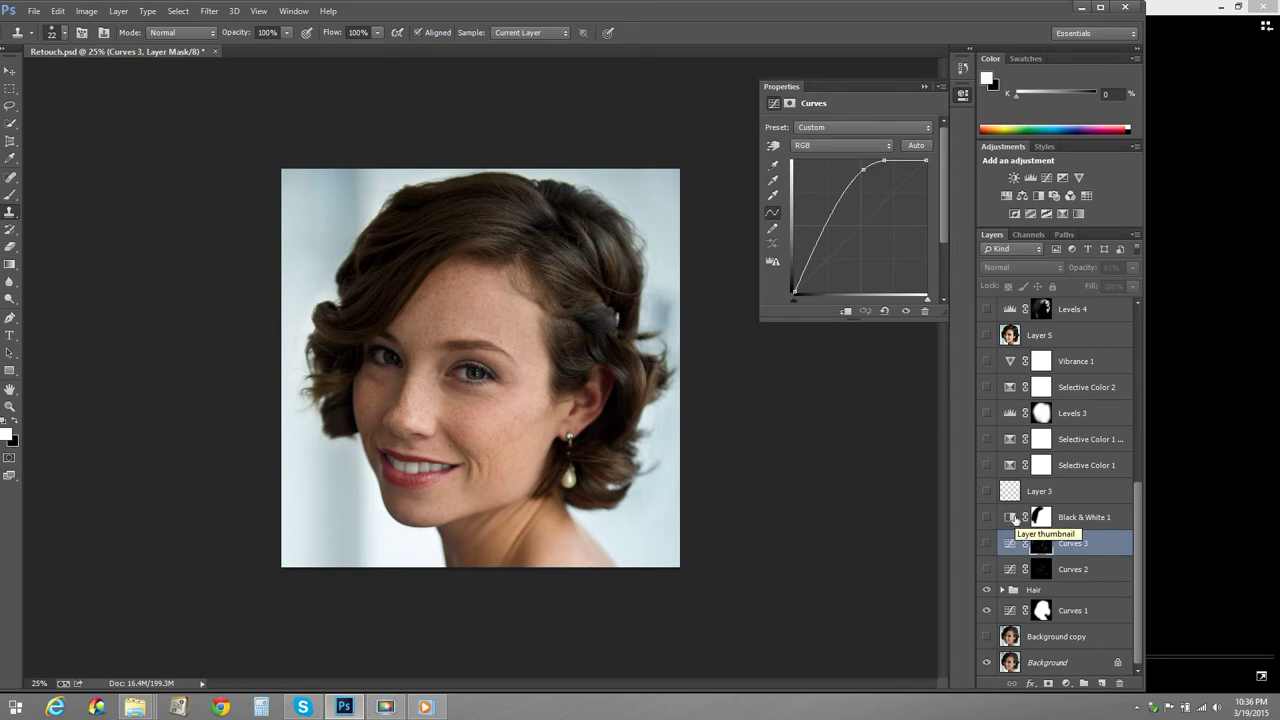
click(1009, 517)
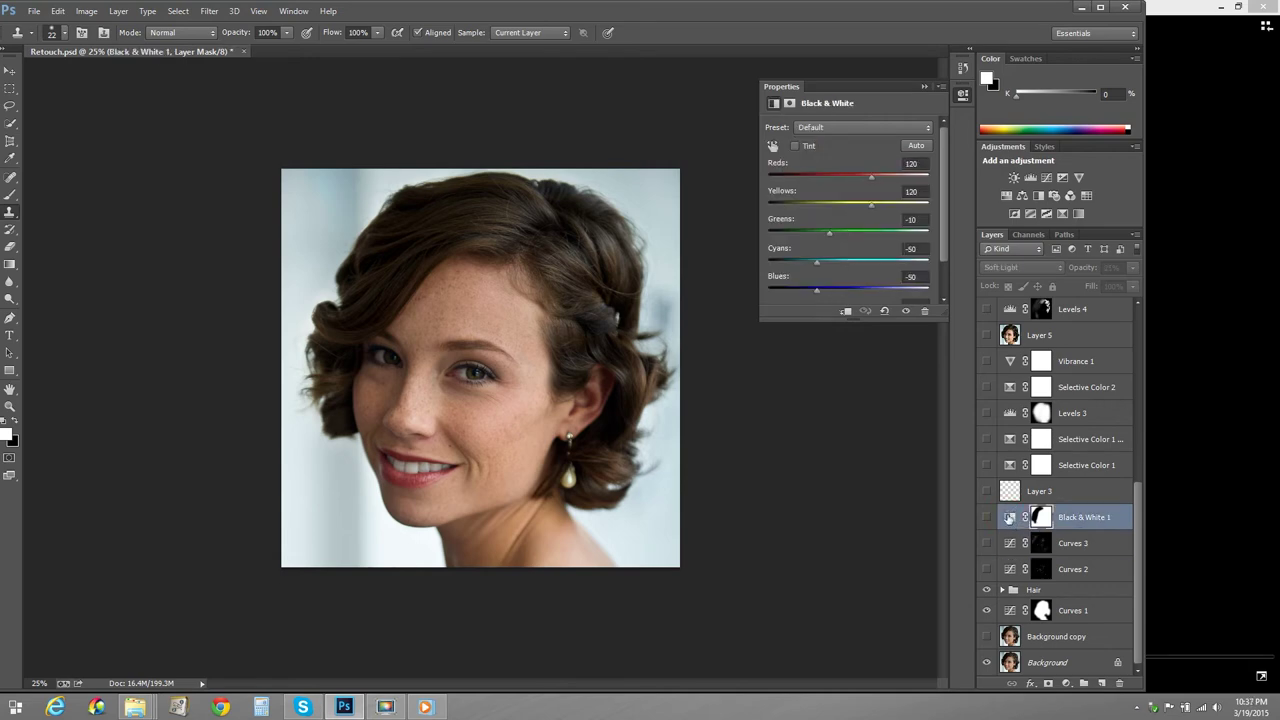
click(1011, 493)
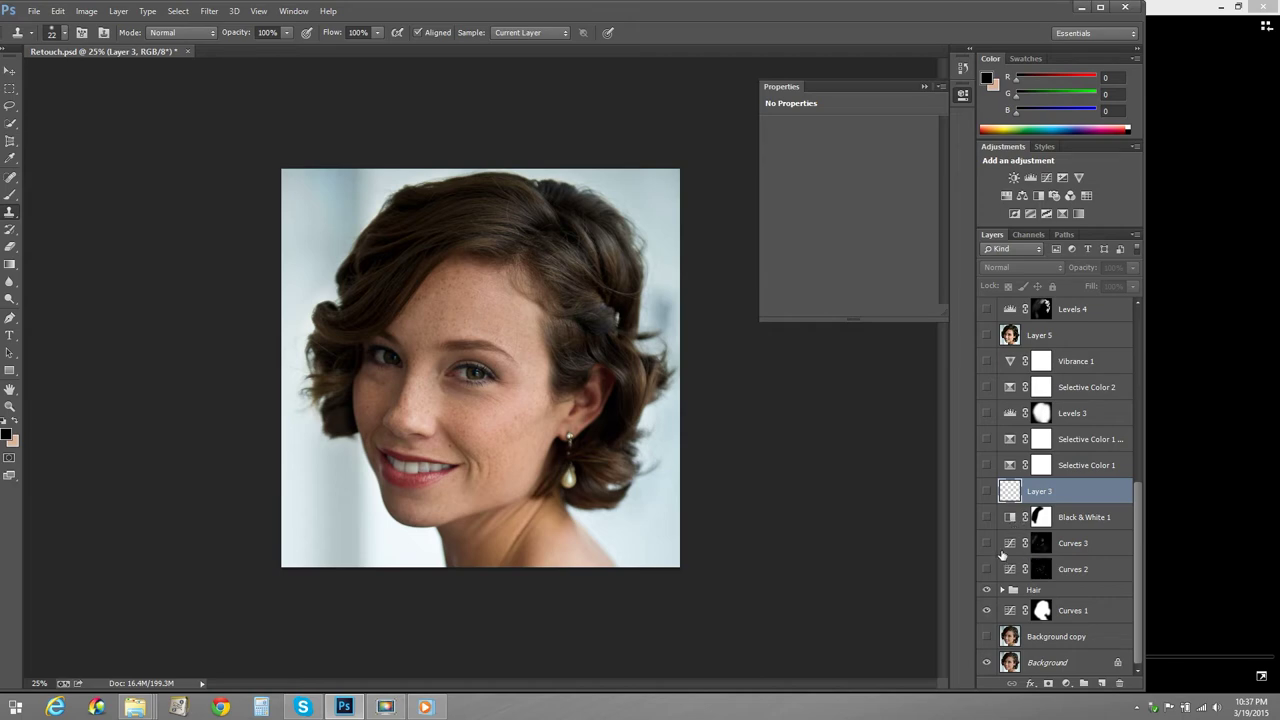
click(1041, 545)
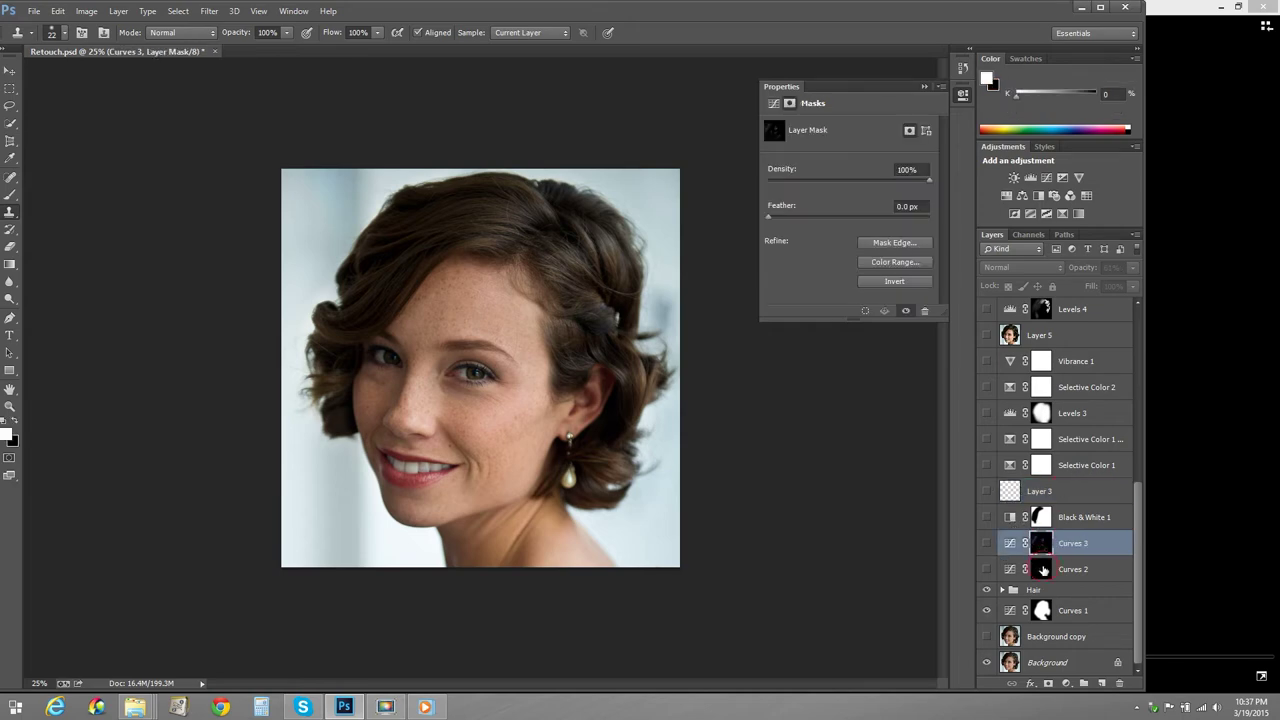
drag(1043, 568, 1042, 567)
click(1042, 568)
Compare the skin with Curves 2 and Curves 3 on and off, leaving both hidden, and show the Background copy layer
click(985, 571)
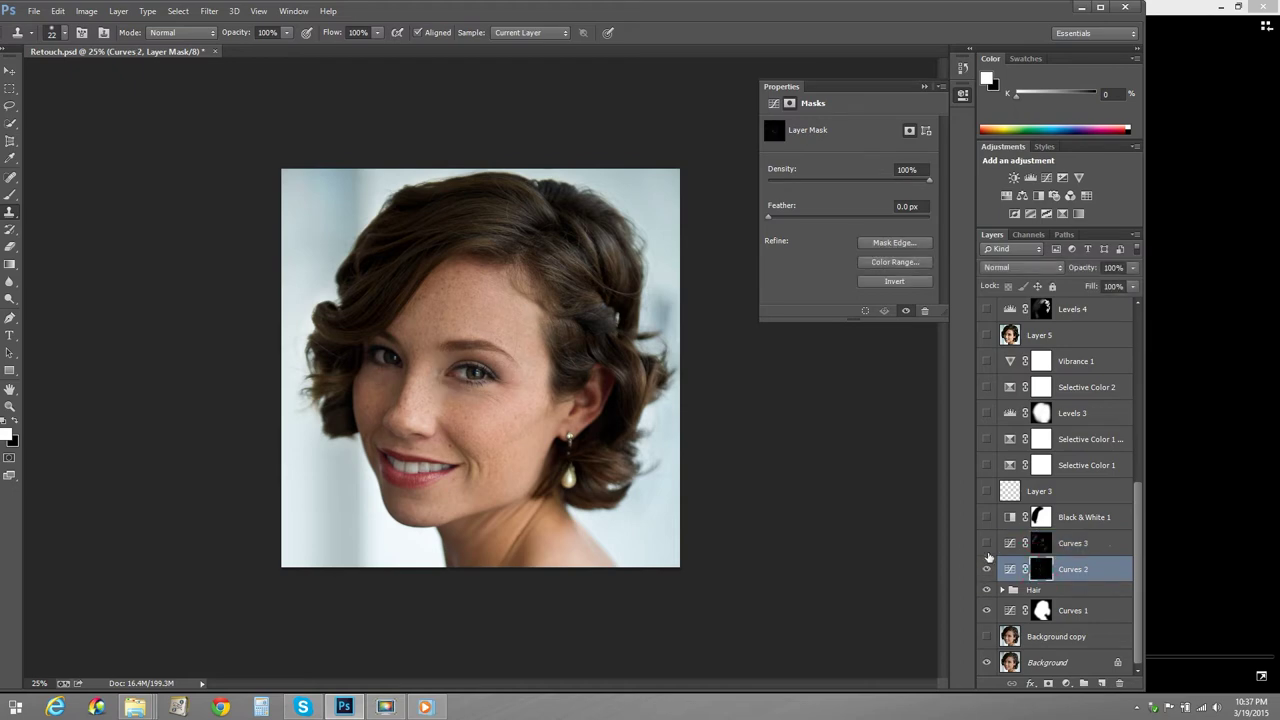
click(987, 543)
click(987, 543)
click(985, 571)
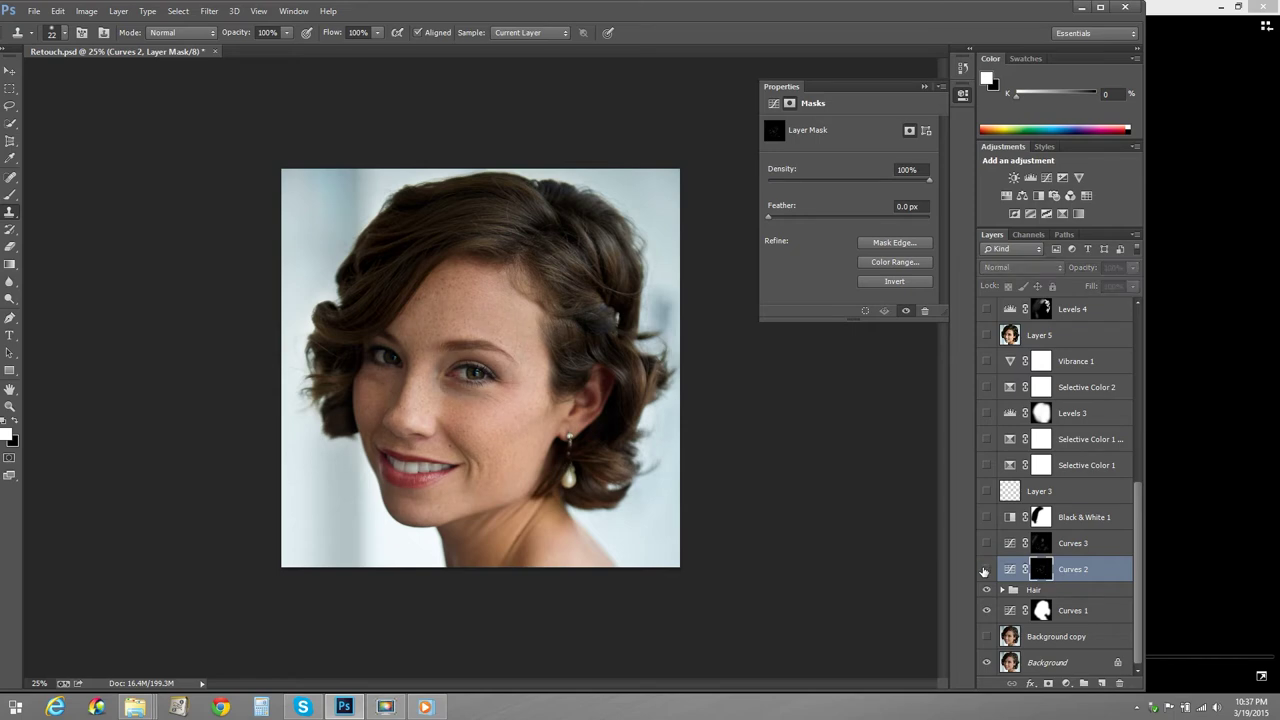
click(985, 571)
click(985, 571)
click(985, 571)
click(985, 571)
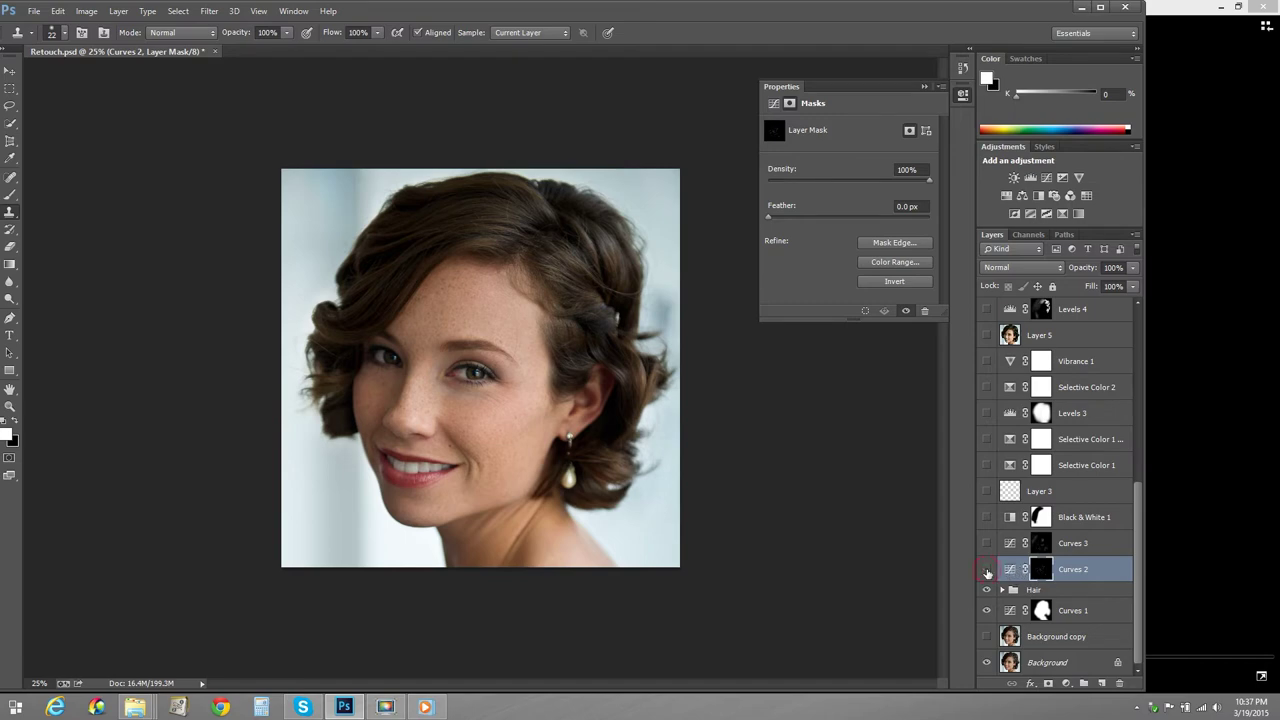
click(986, 571)
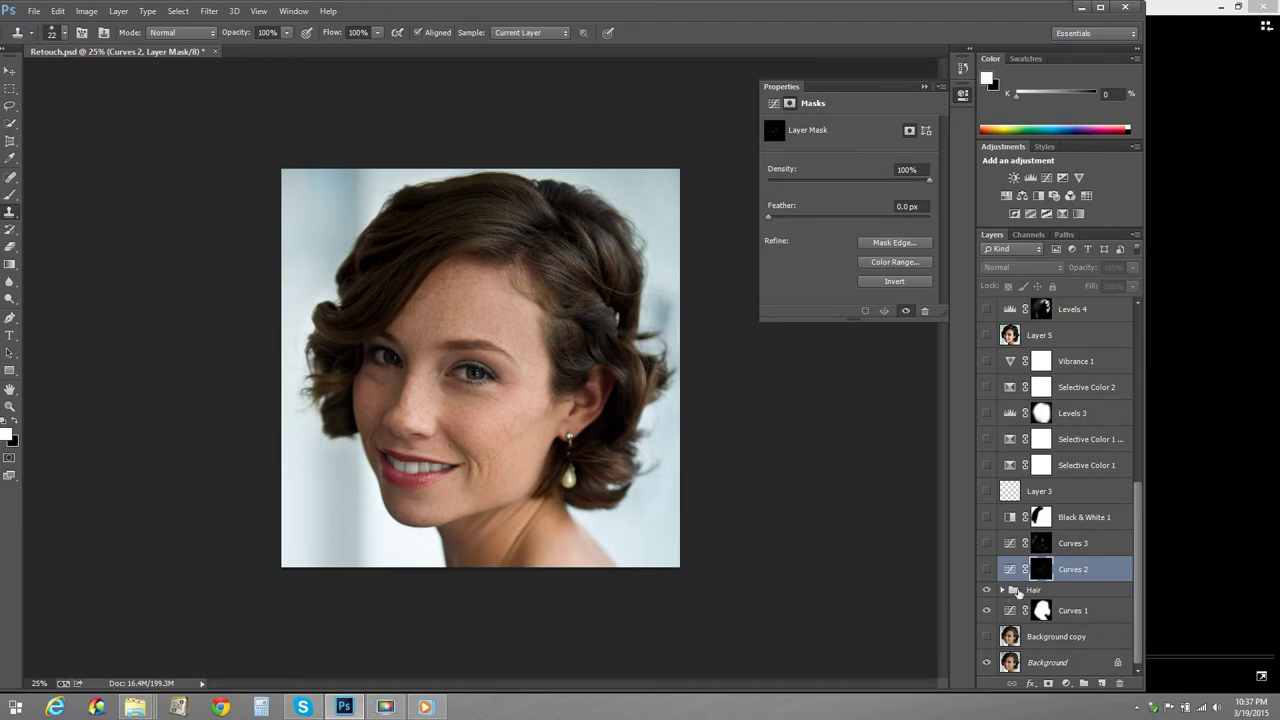
click(987, 636)
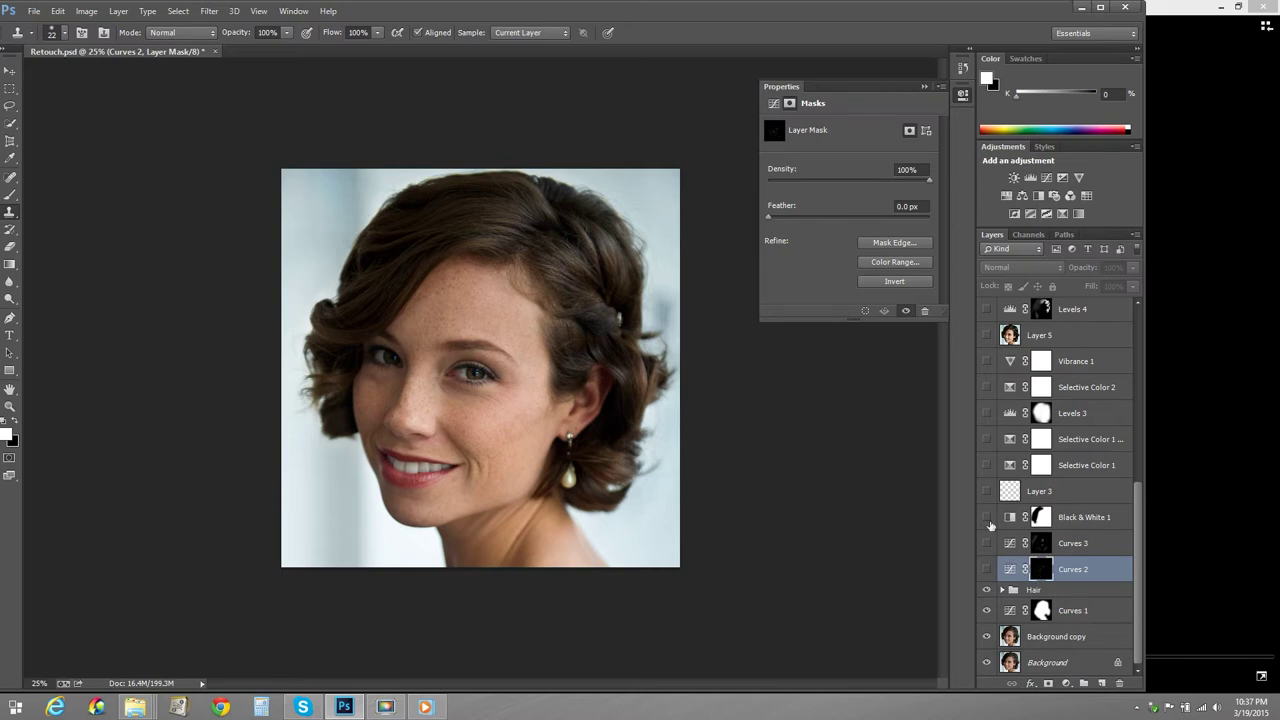
Try a strongly brightening Curves adjustment above Curves 2 with its mask inverted, and undo it completely
click(1009, 569)
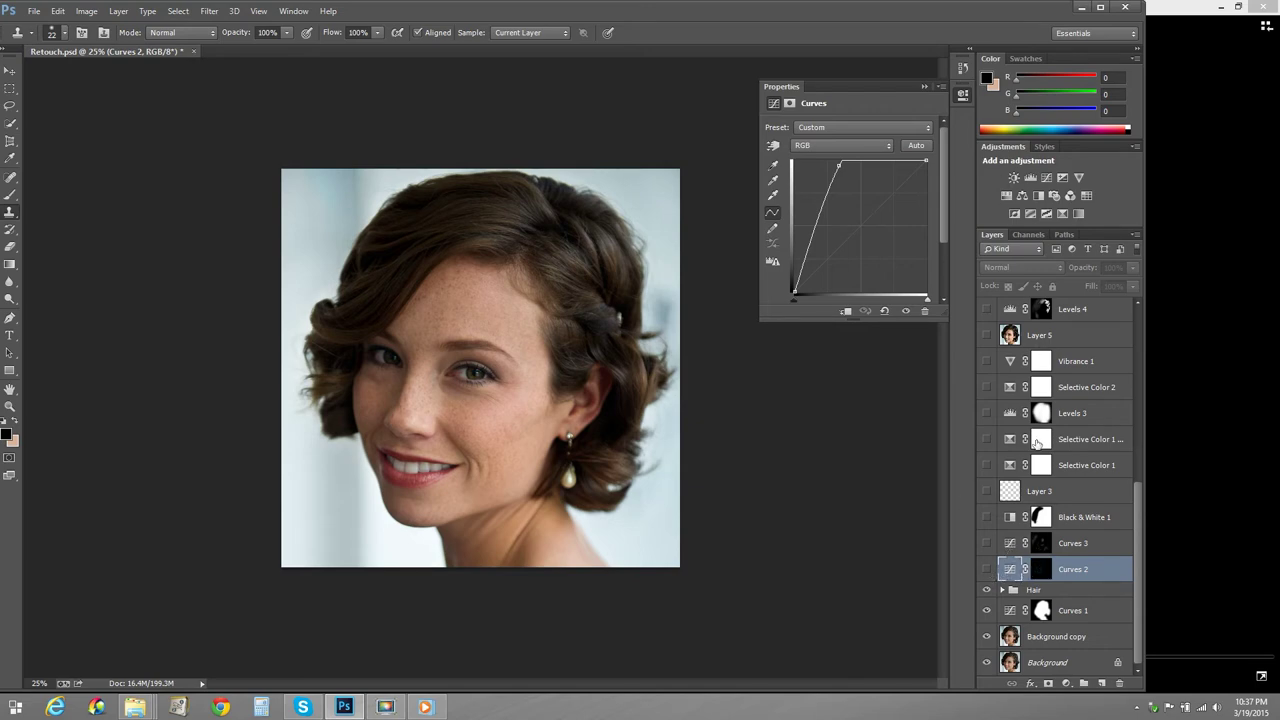
click(1047, 179)
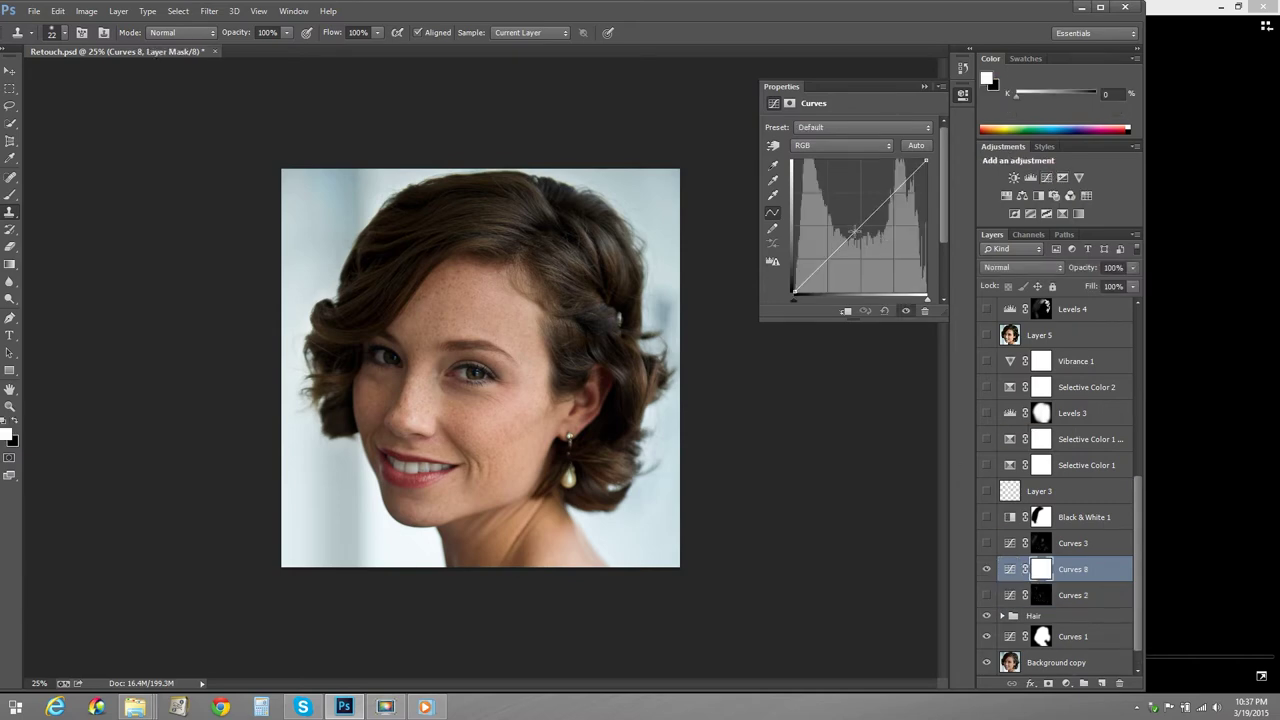
drag(853, 232, 838, 181)
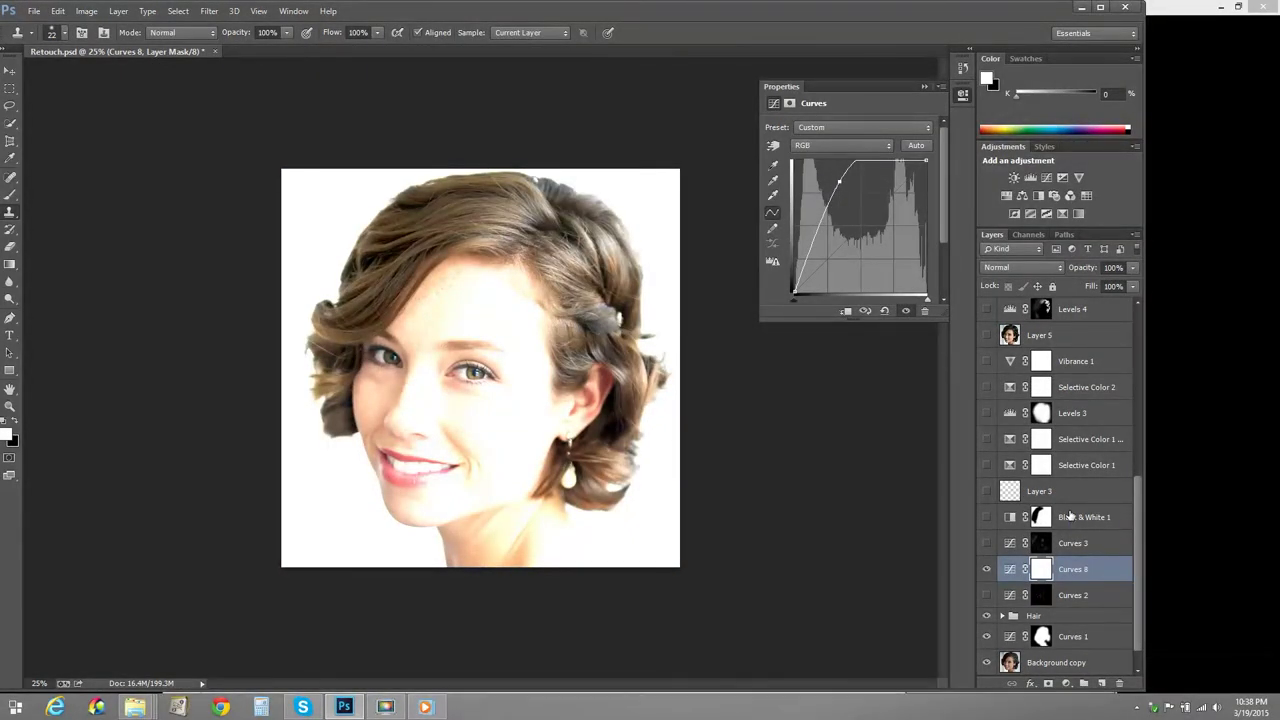
key(ctrl+i)
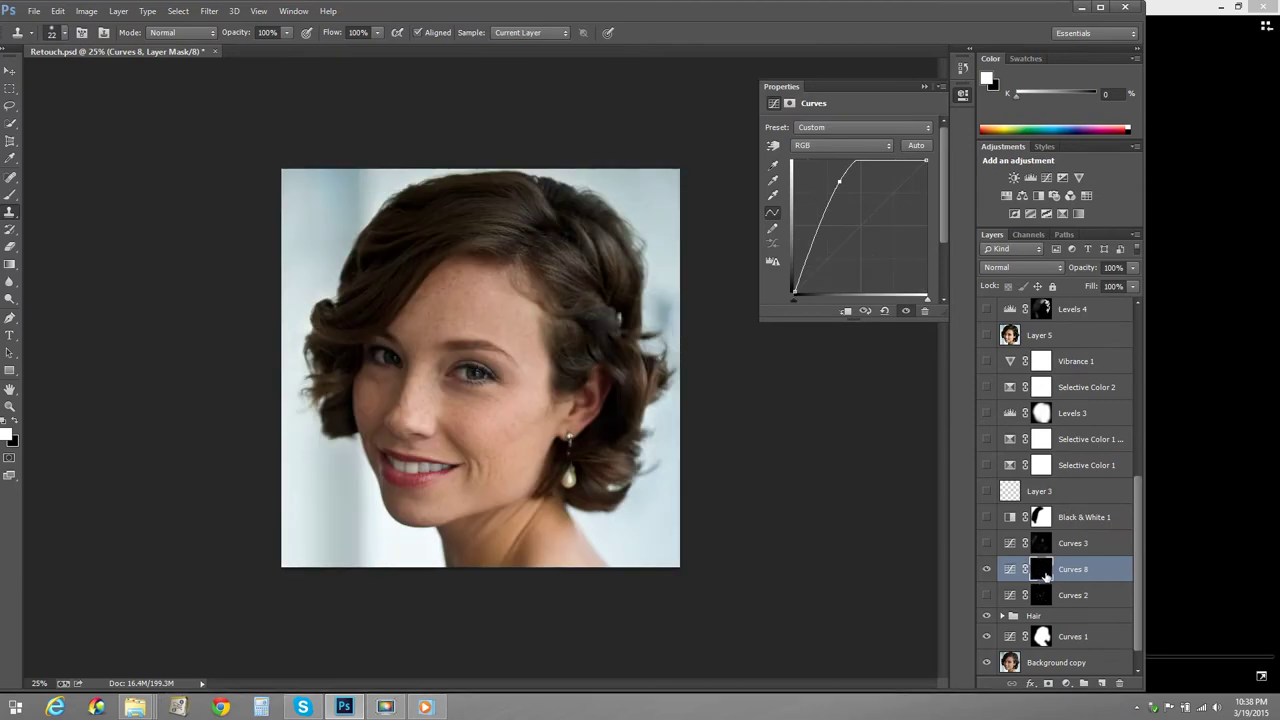
key(ctrl+i)
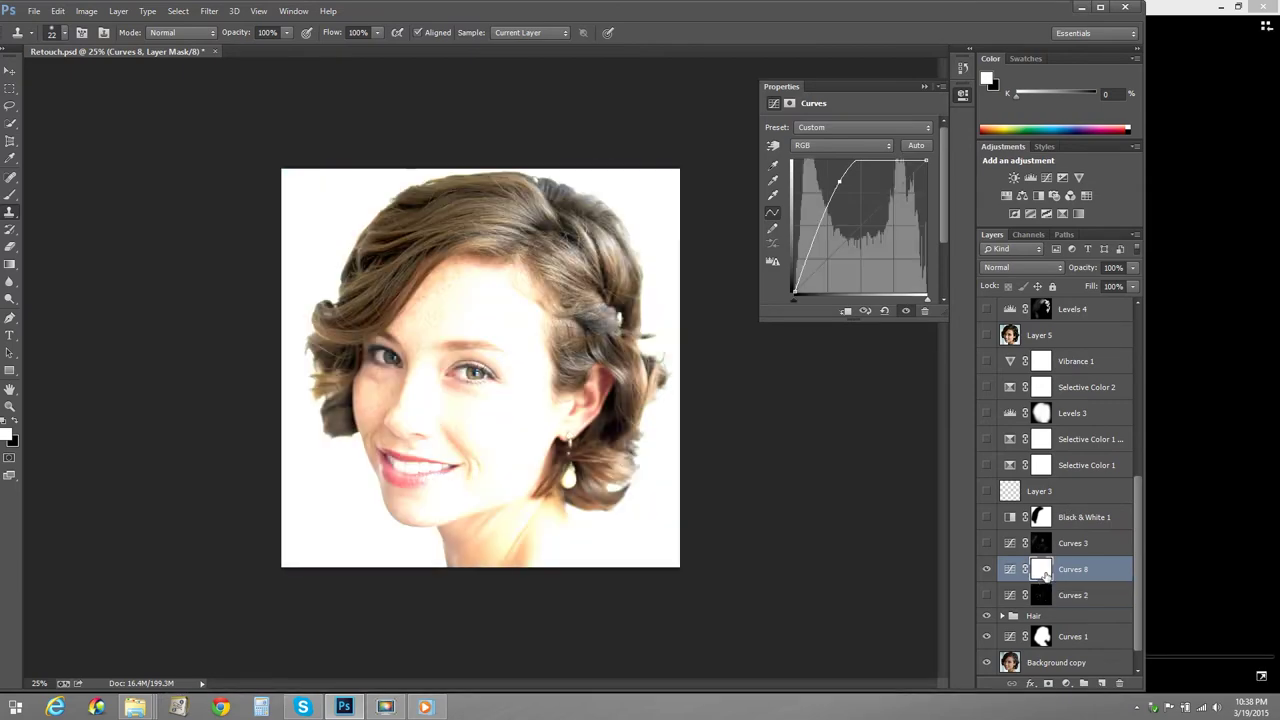
key(ctrl+z)
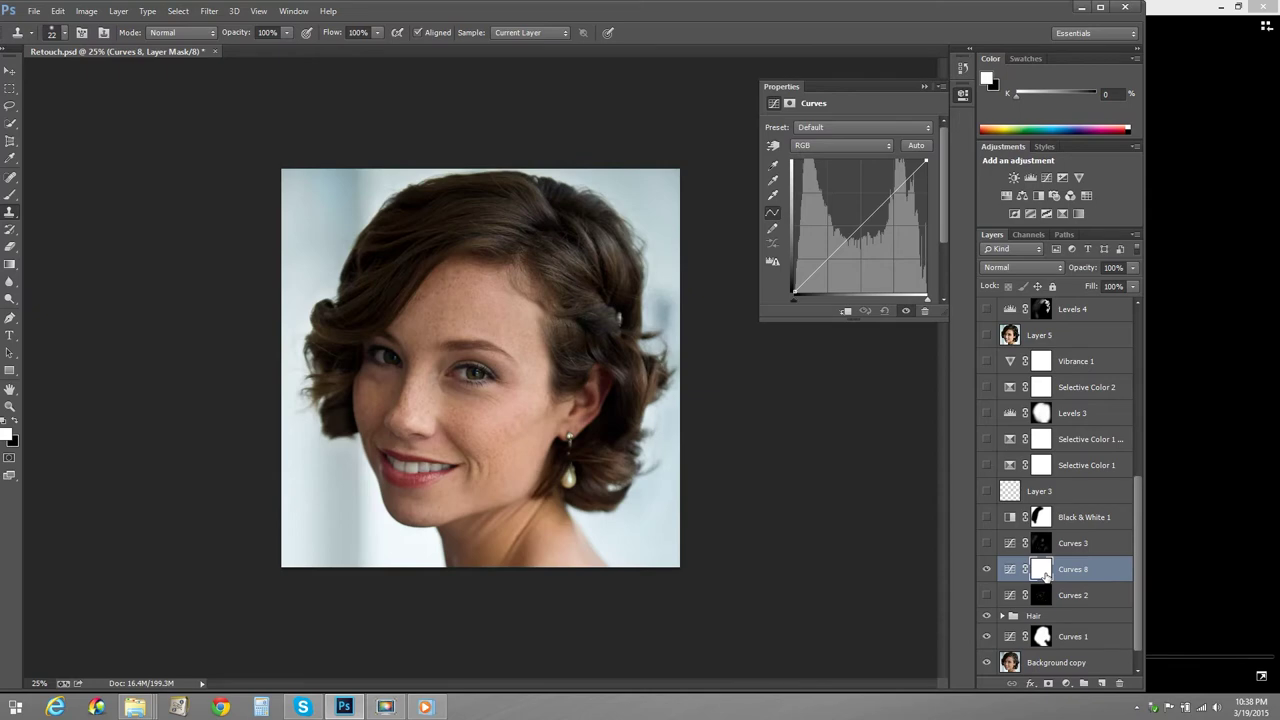
key(ctrl+alt+z)
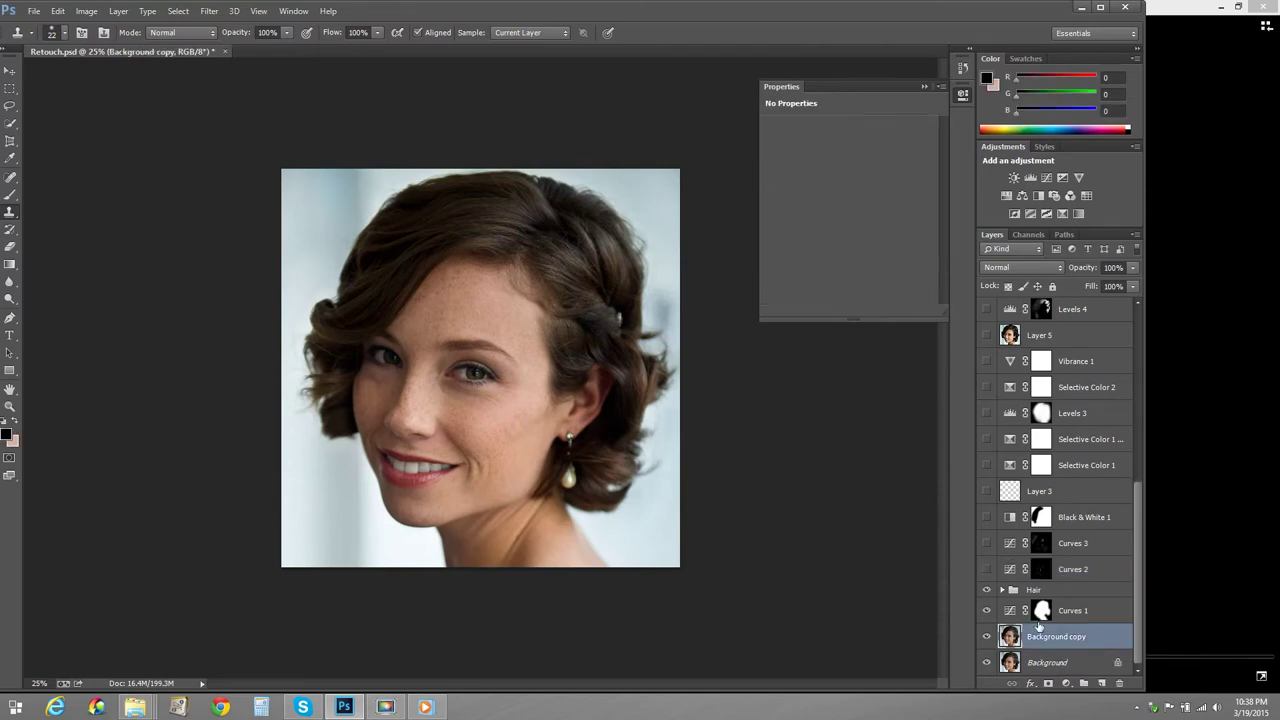
click(1041, 545)
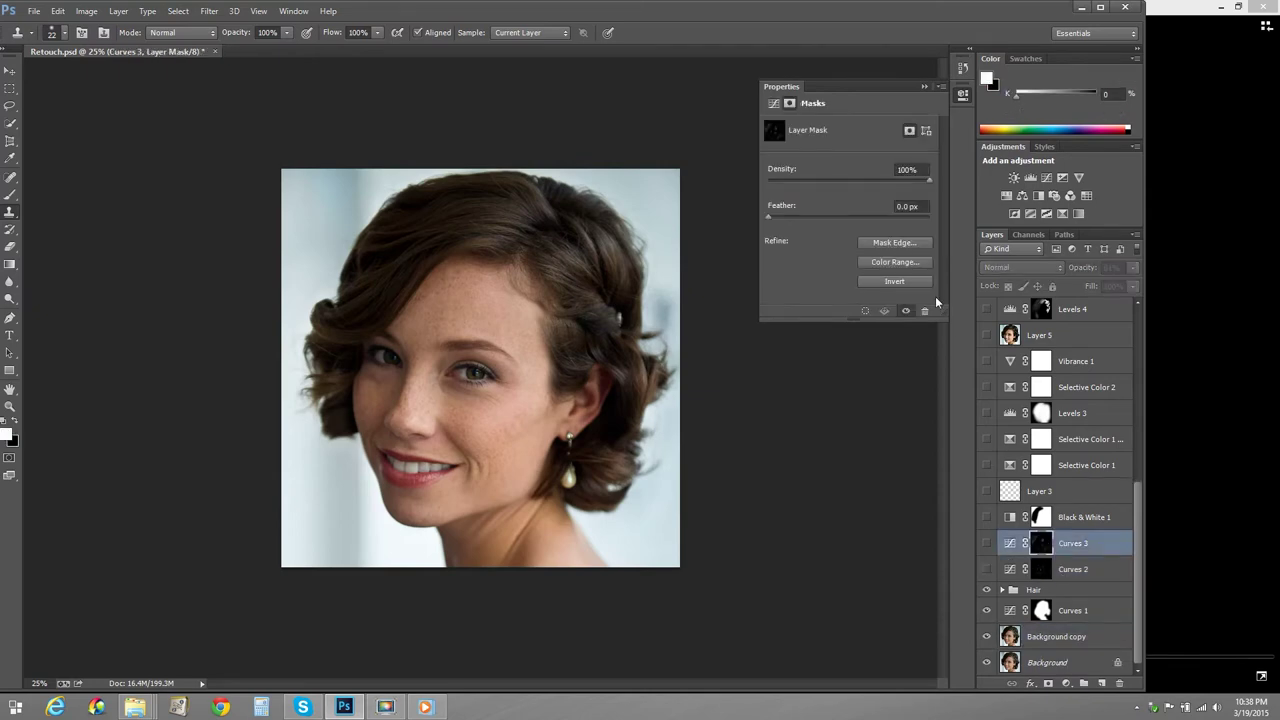
click(1046, 178)
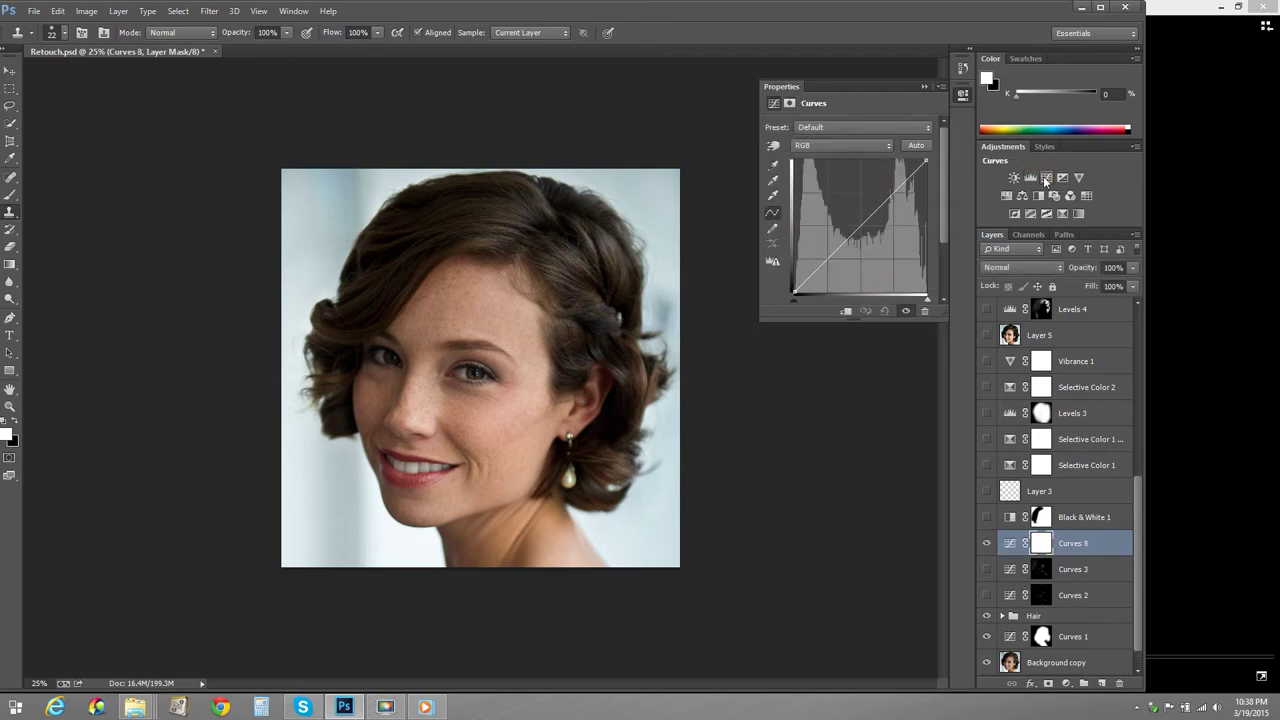
key(ctrl+z)
alt+click(1046, 178)
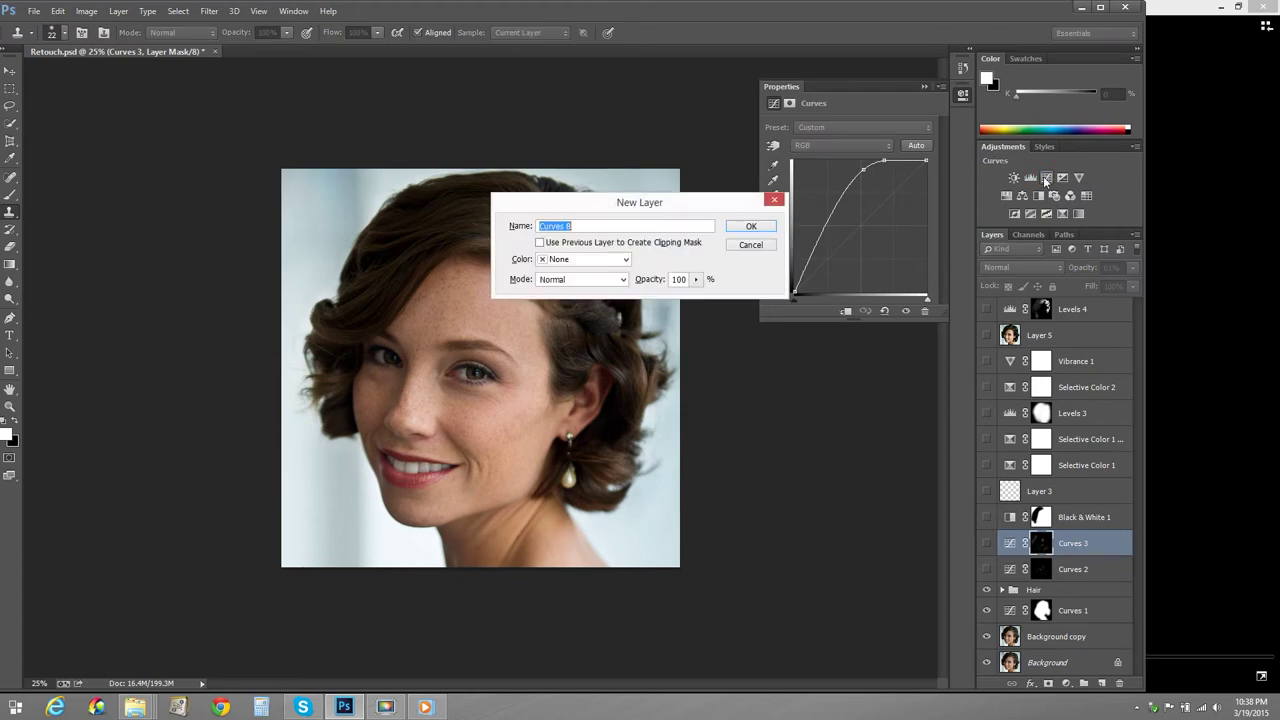
click(751, 244)
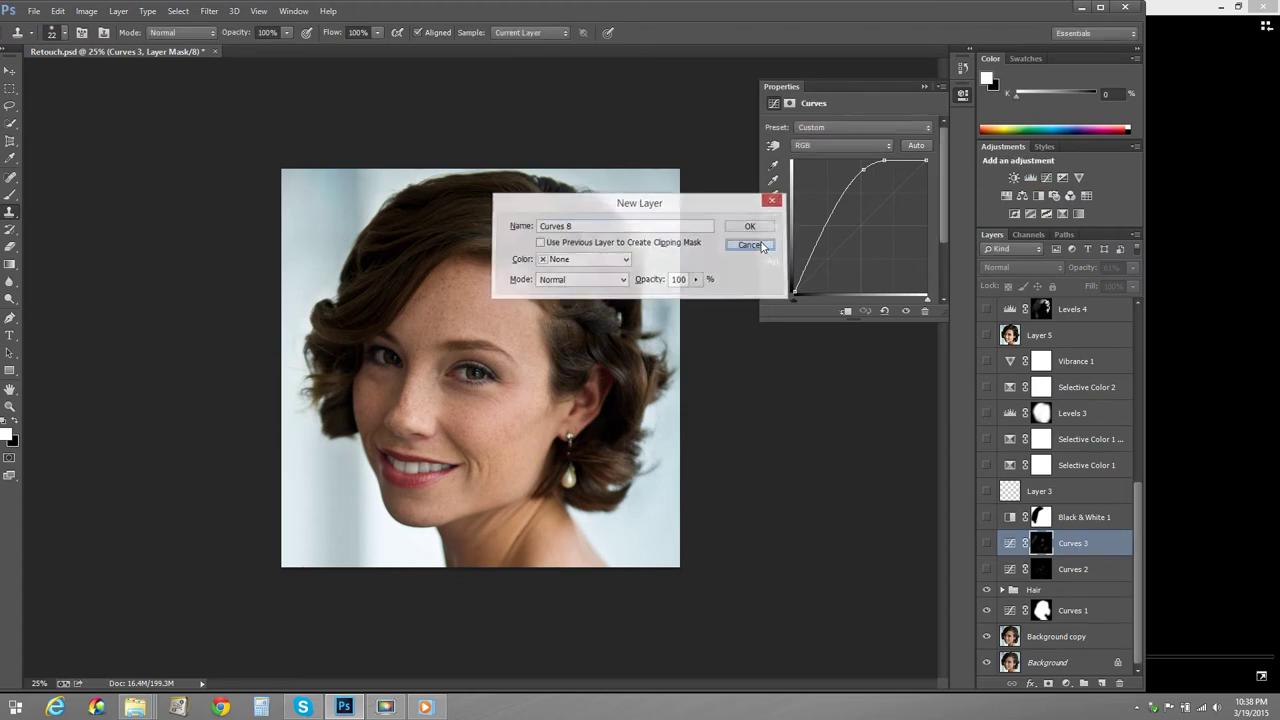
Add a Curves adjustment above Curves 3, raise the RGB curve strongly to brighten the image, and invert its mask to black
click(1046, 178)
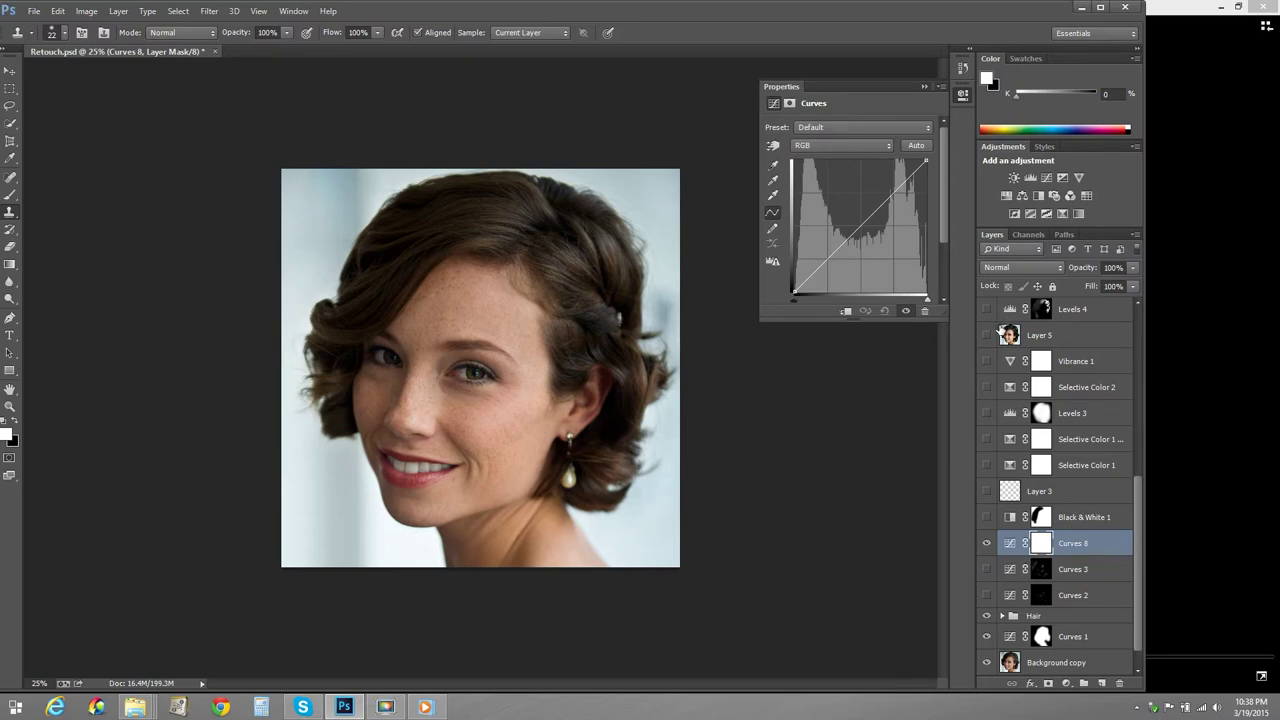
key(ctrl+i)
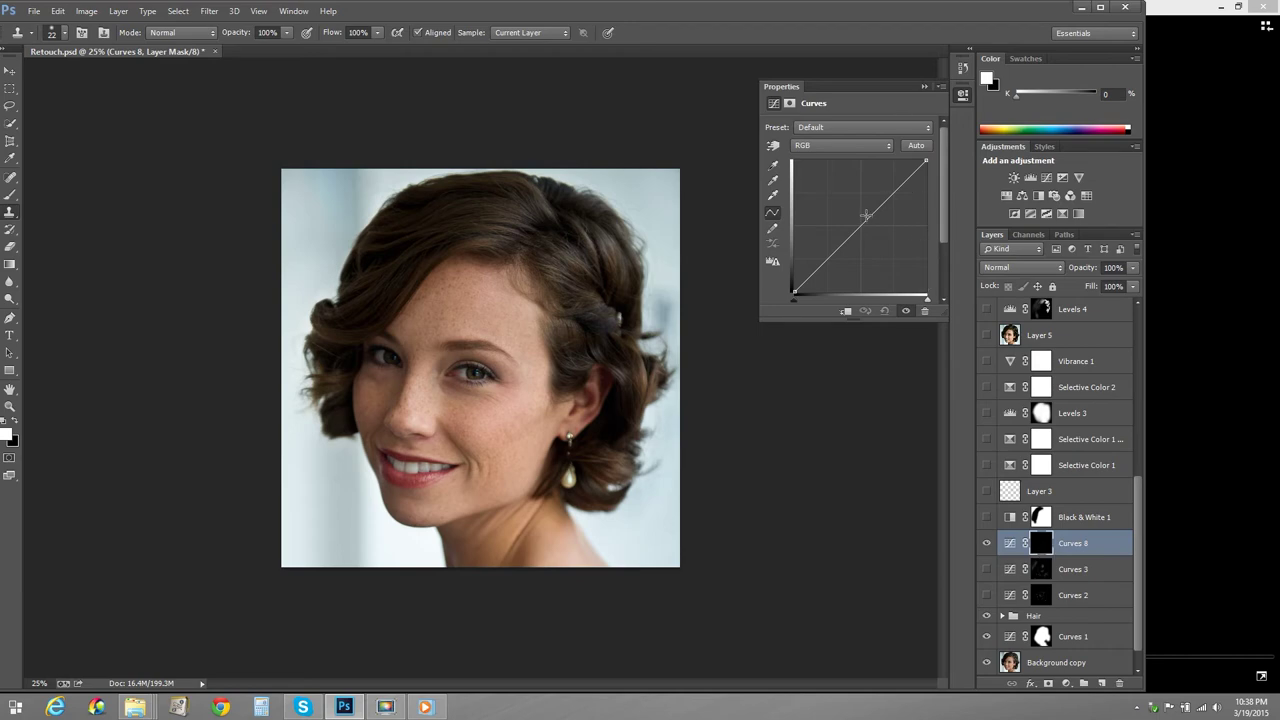
key(ctrl+i)
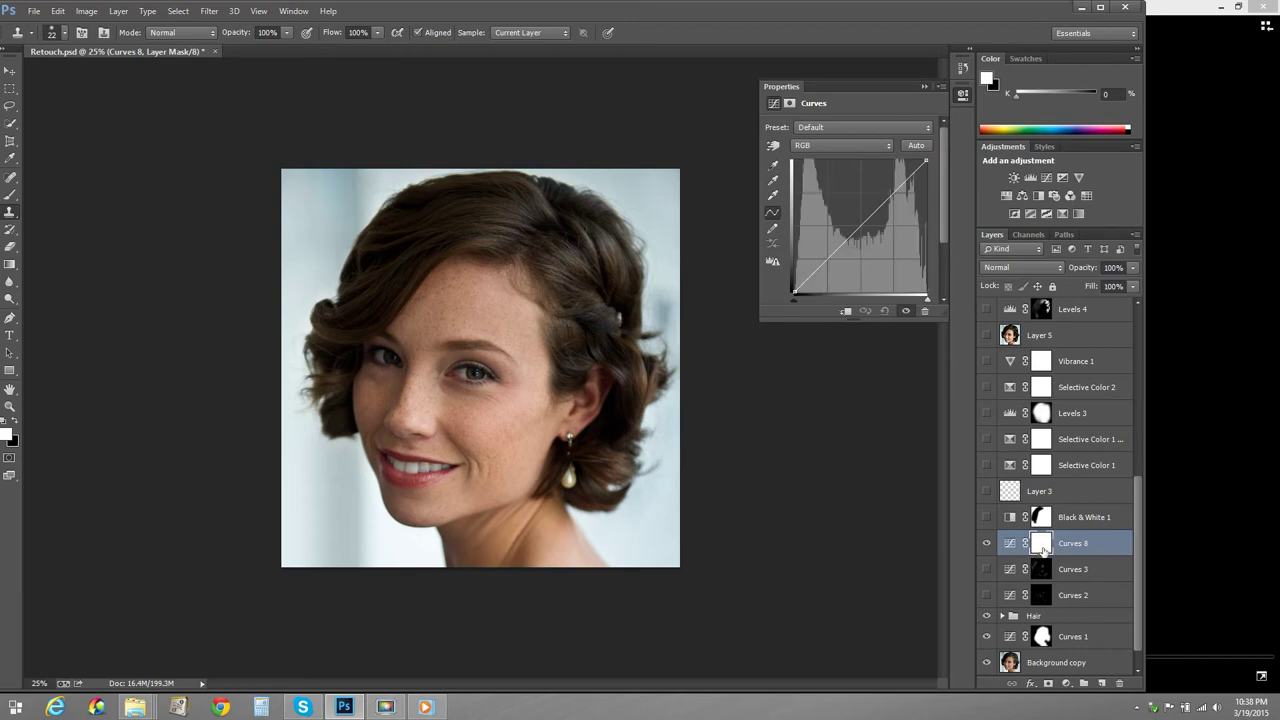
drag(868, 218, 850, 172)
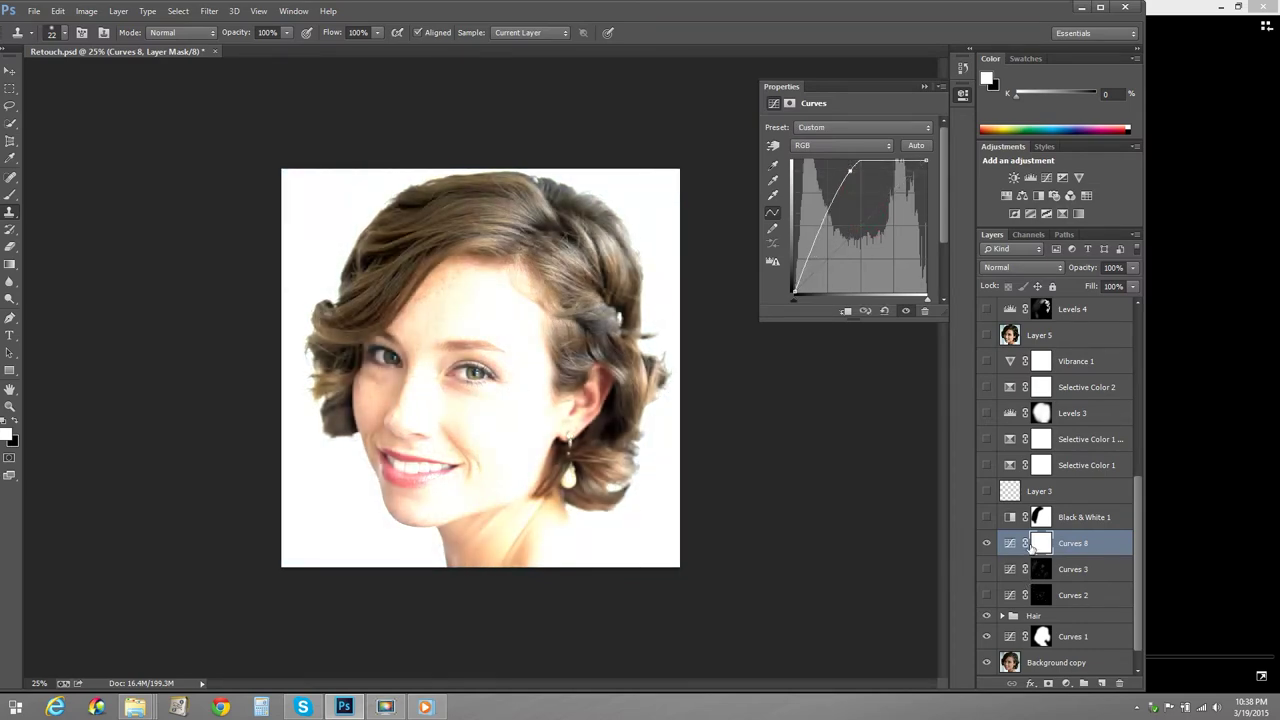
key(ctrl+i)
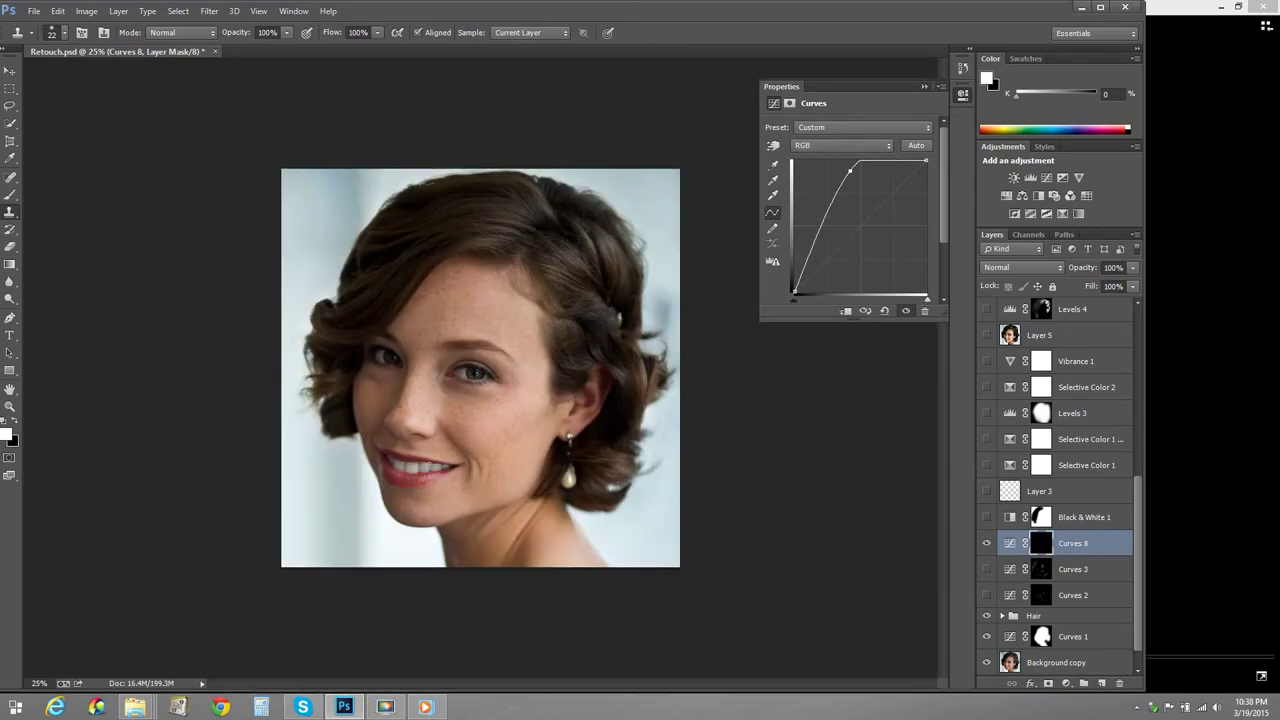
Set up the Brush tool at 3% opacity and 58 px size for painting the new curves mask on the face
key(ctrl+plus)
key(ctrl+plus)
key(ctrl+plus)
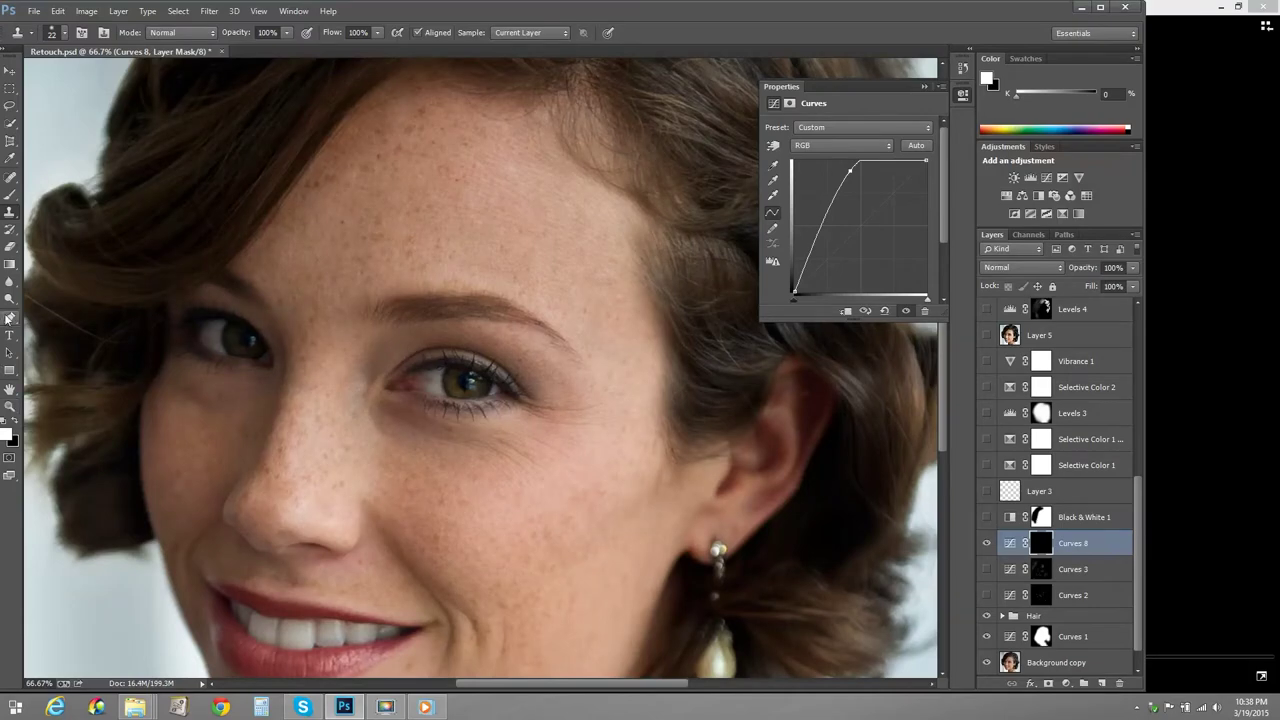
click(11, 196)
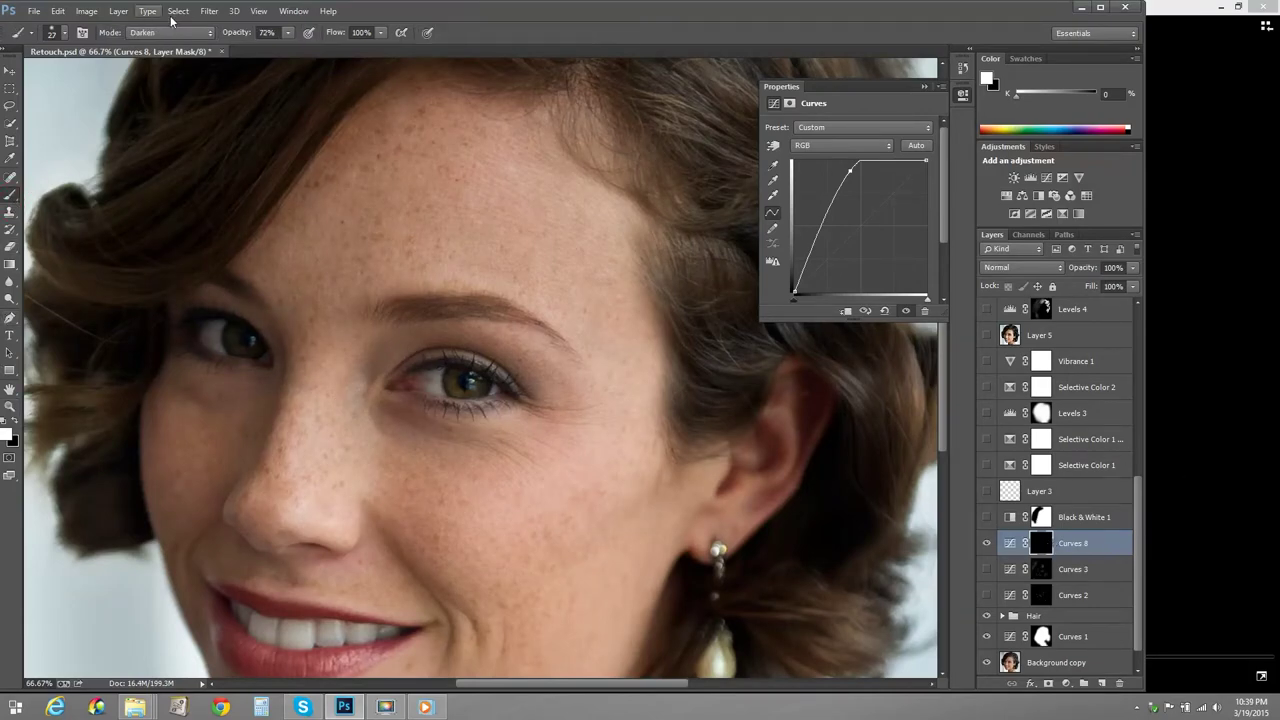
click(237, 37)
key(Return)
right_click(421, 434)
drag(518, 476, 516, 468)
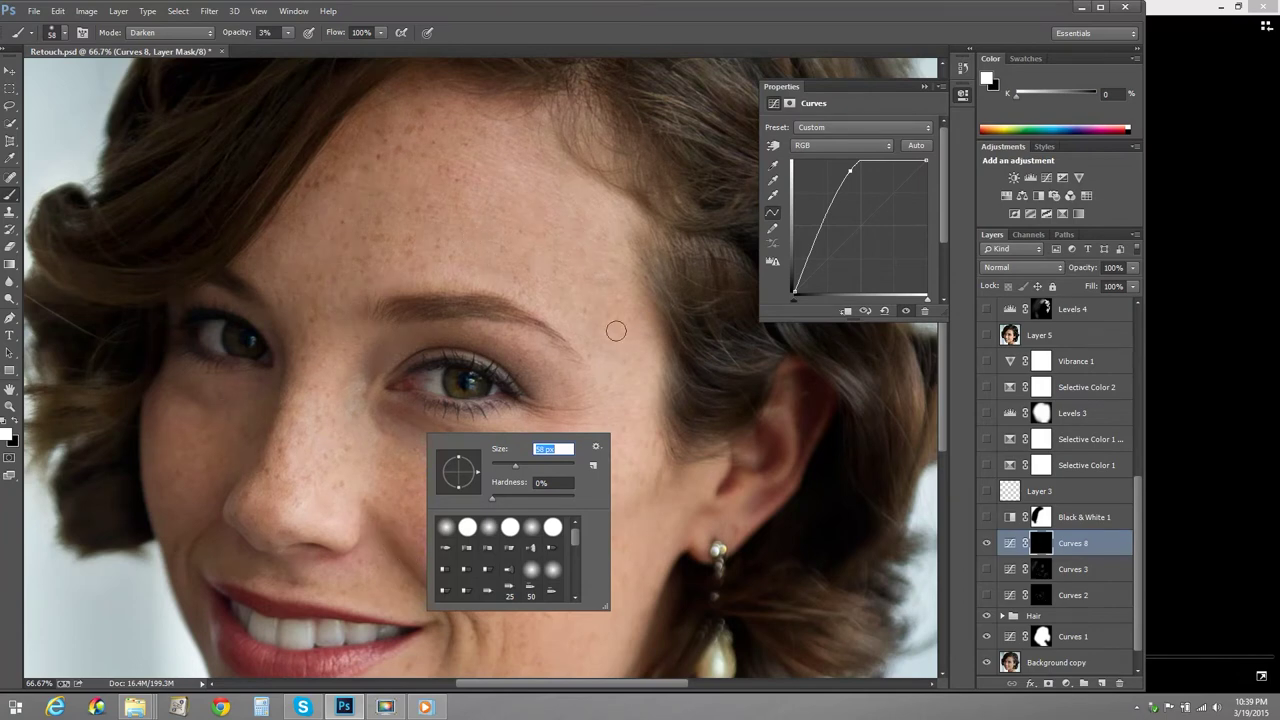
click(384, 425)
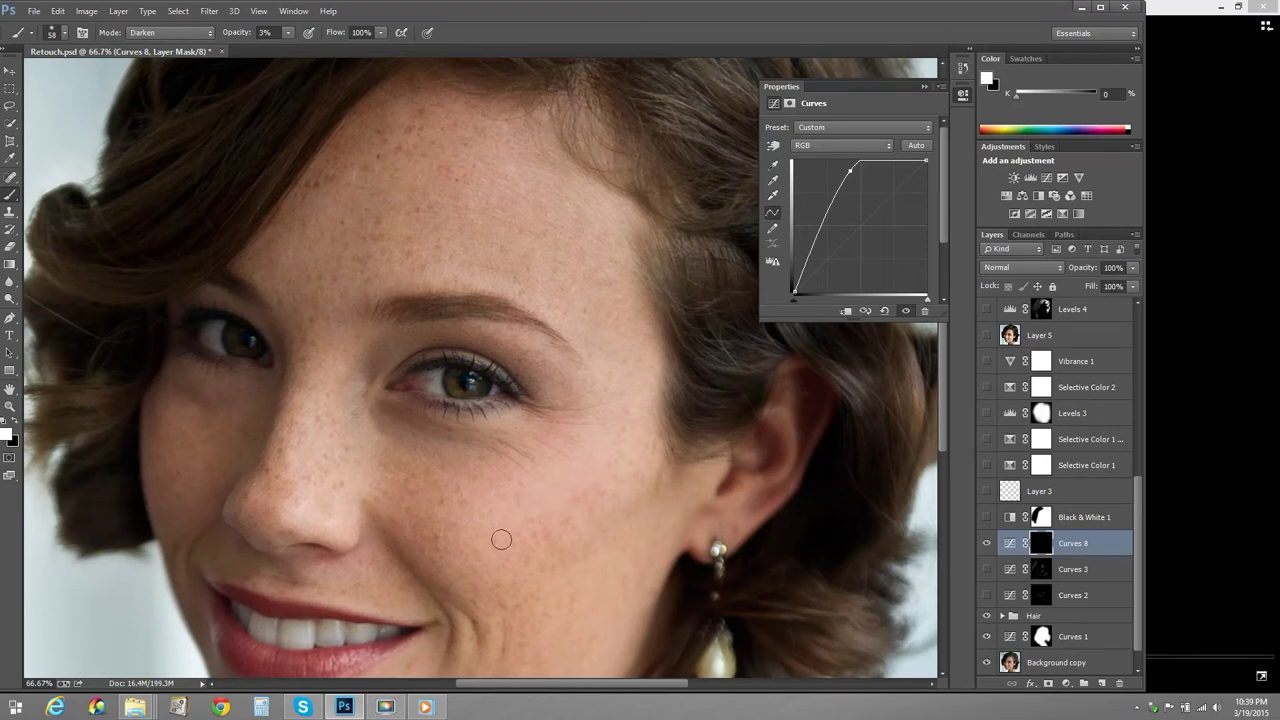
Try to brighten the smile fold beside the mouth on the Curves 8 mask with an 11 px brush
drag(508, 531, 583, 357)
drag(521, 415, 517, 395)
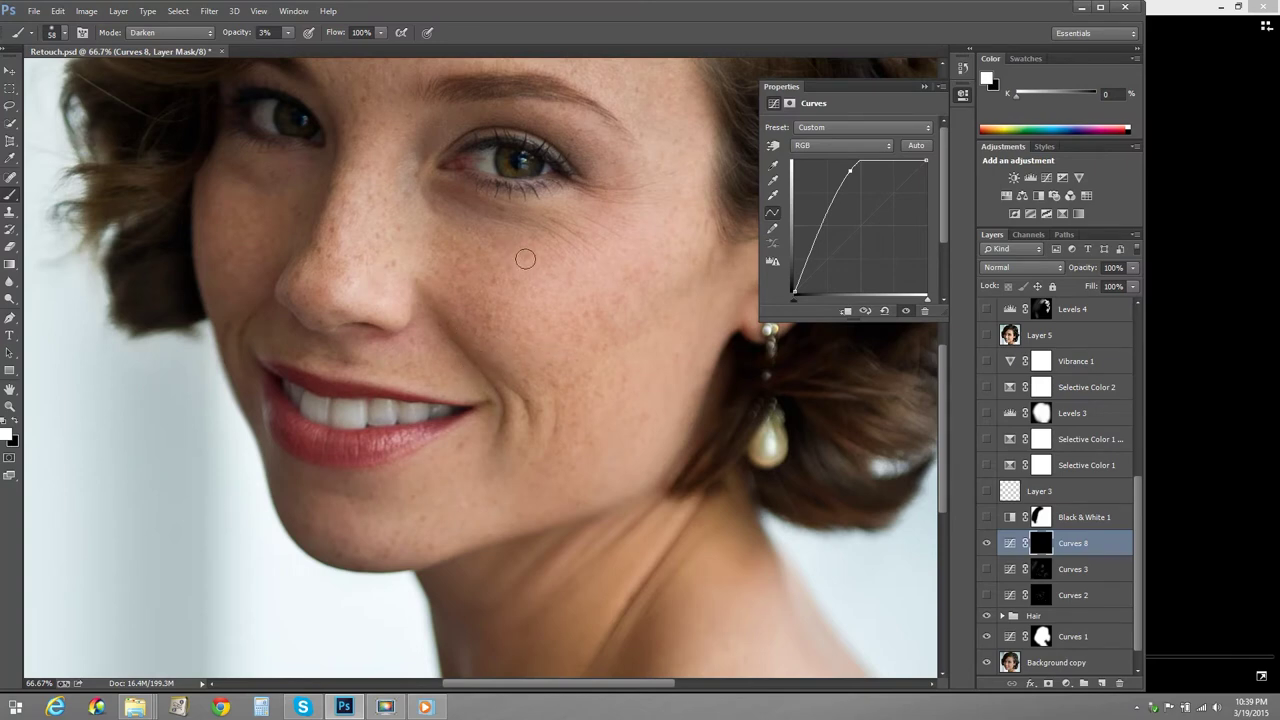
scroll(491, 337, up, 3)
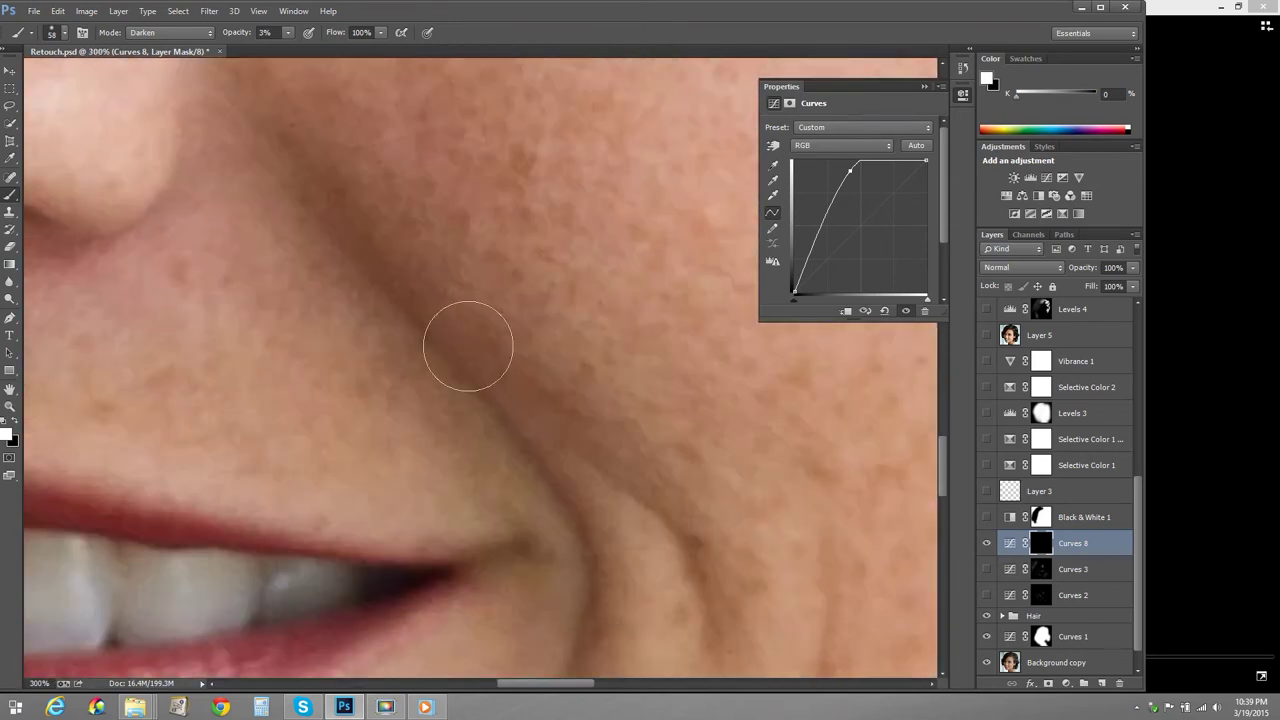
right_click(488, 338)
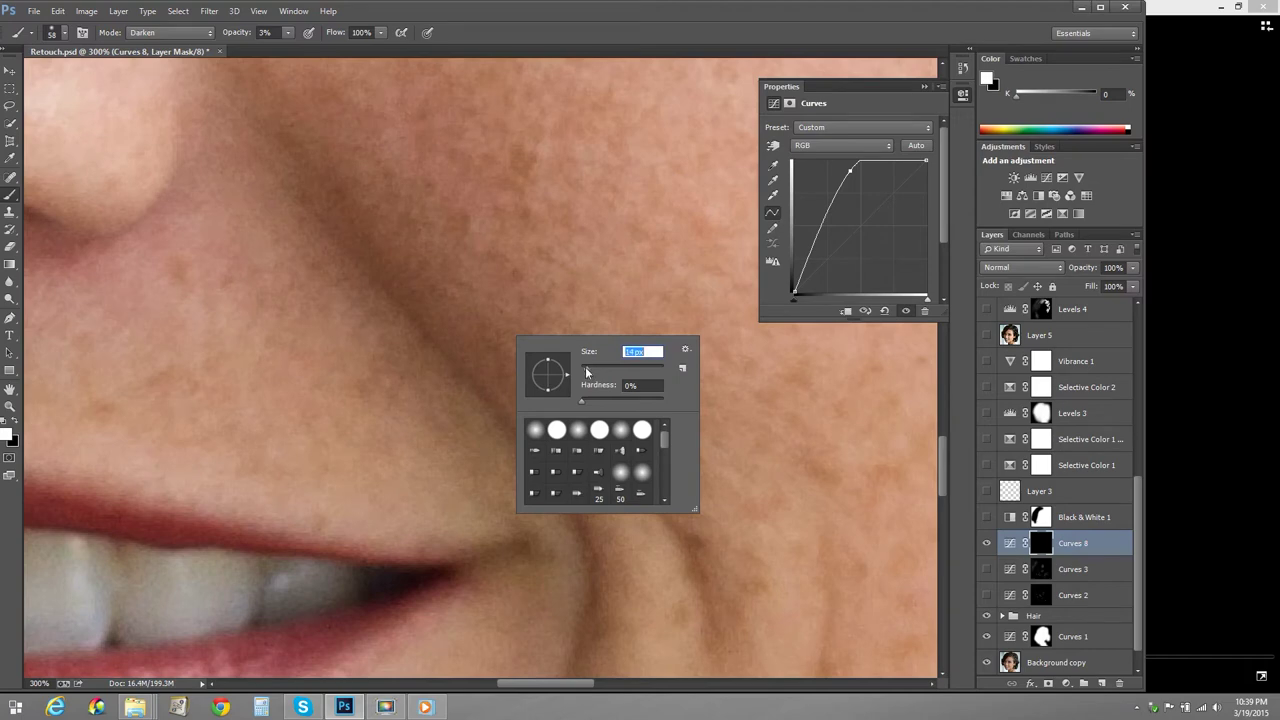
click(389, 294)
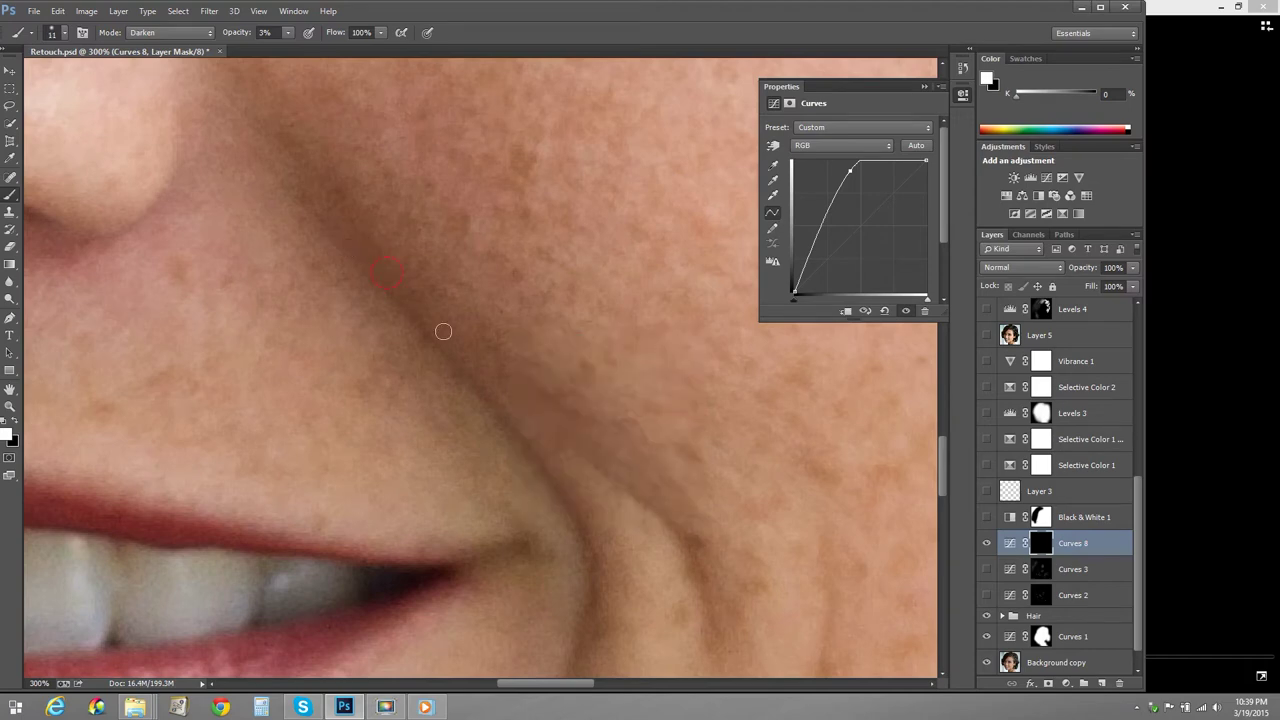
click(490, 388)
Set the brush size to 21 px and paint over the smile fold on the Curves 8 mask
right_click(478, 315)
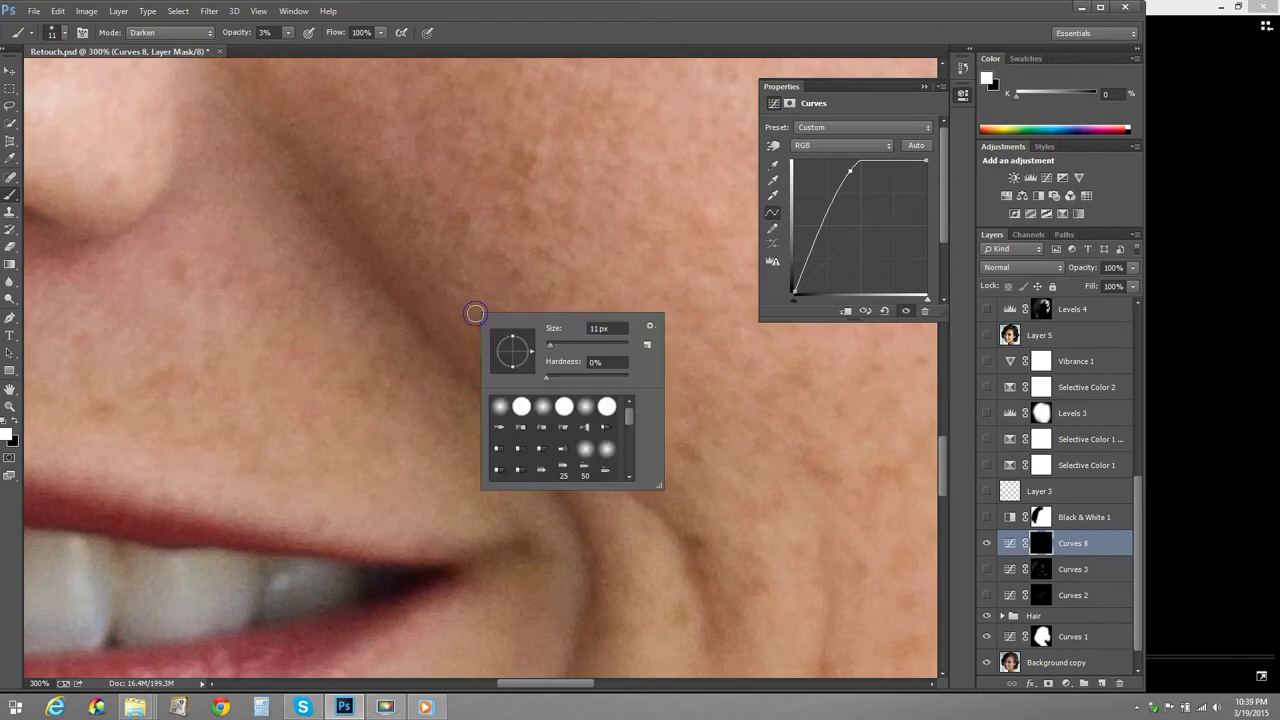
drag(550, 345, 555, 345)
click(349, 240)
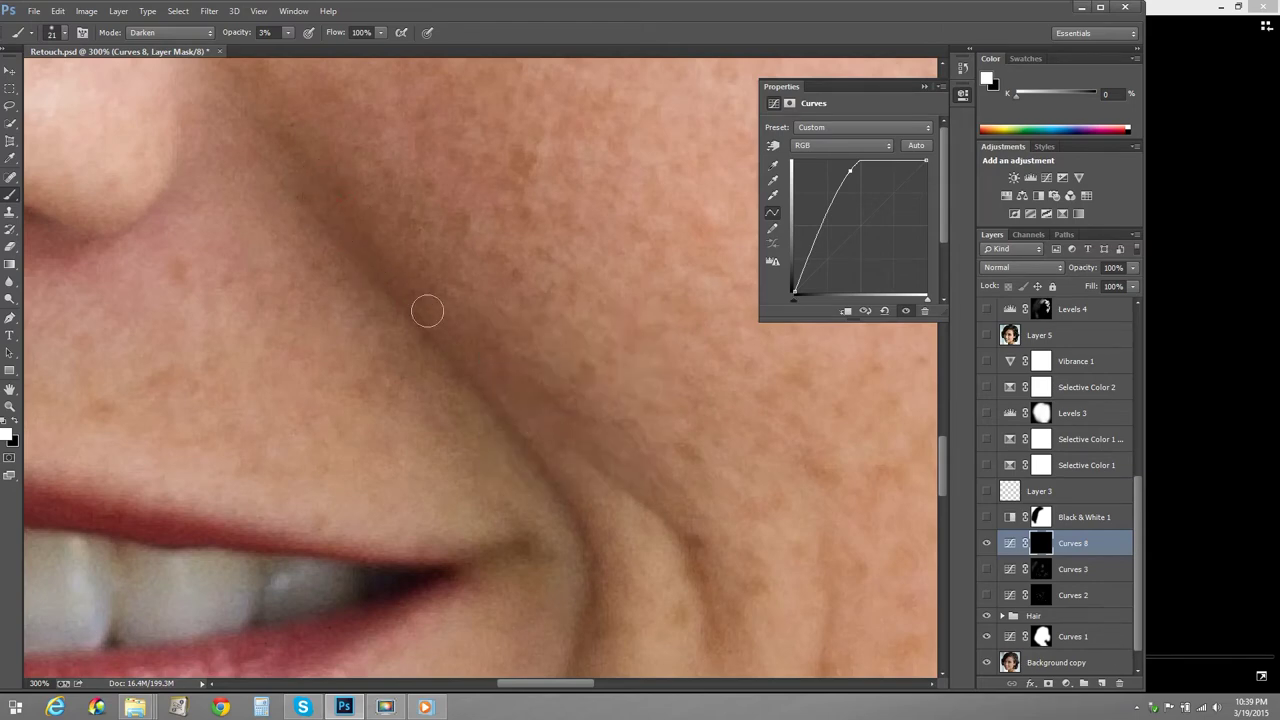
click(642, 474)
click(647, 477)
Set the brush to Normal mode at 2% opacity and brighten the smile fold down past the mouth corner on the mask
click(176, 38)
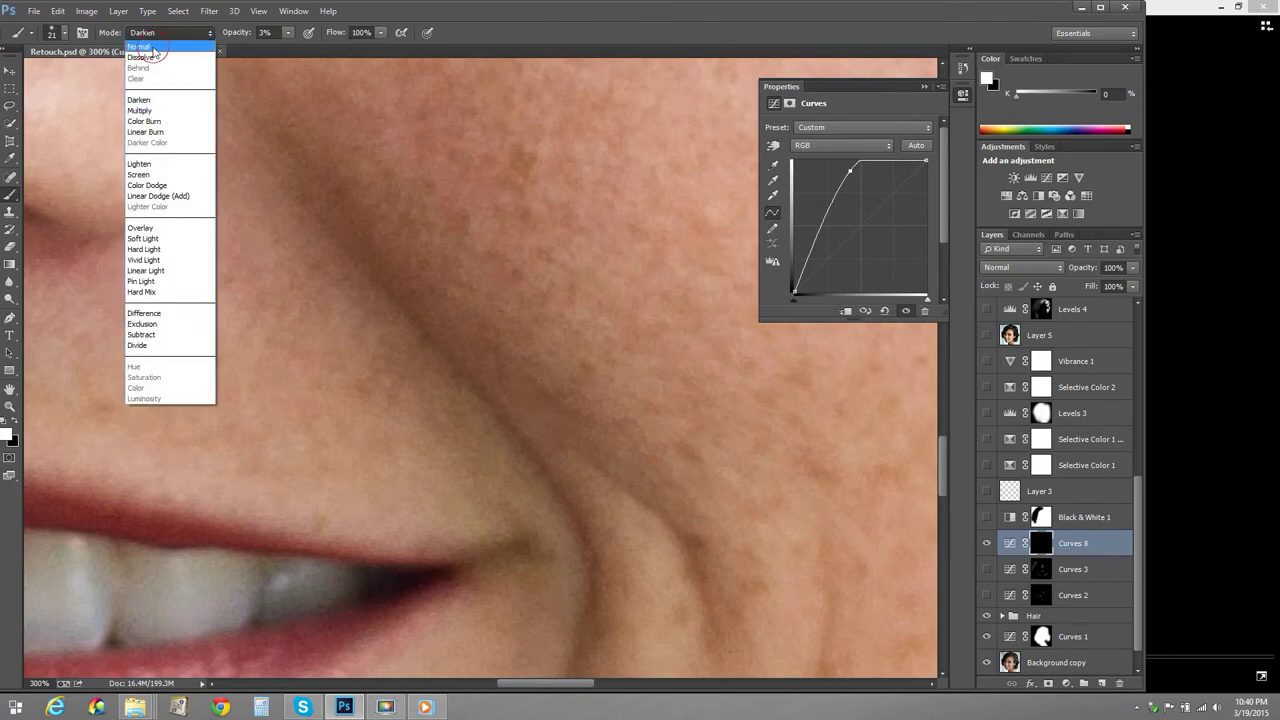
click(155, 47)
mouse_move(346, 212)
mouse_down()
mouse_move(504, 380)
mouse_move(427, 308)
mouse_move(436, 344)
mouse_move(532, 468)
mouse_move(517, 448)
mouse_move(573, 474)
mouse_move(301, 143)
mouse_move(279, 78)
mouse_up()
click(266, 33)
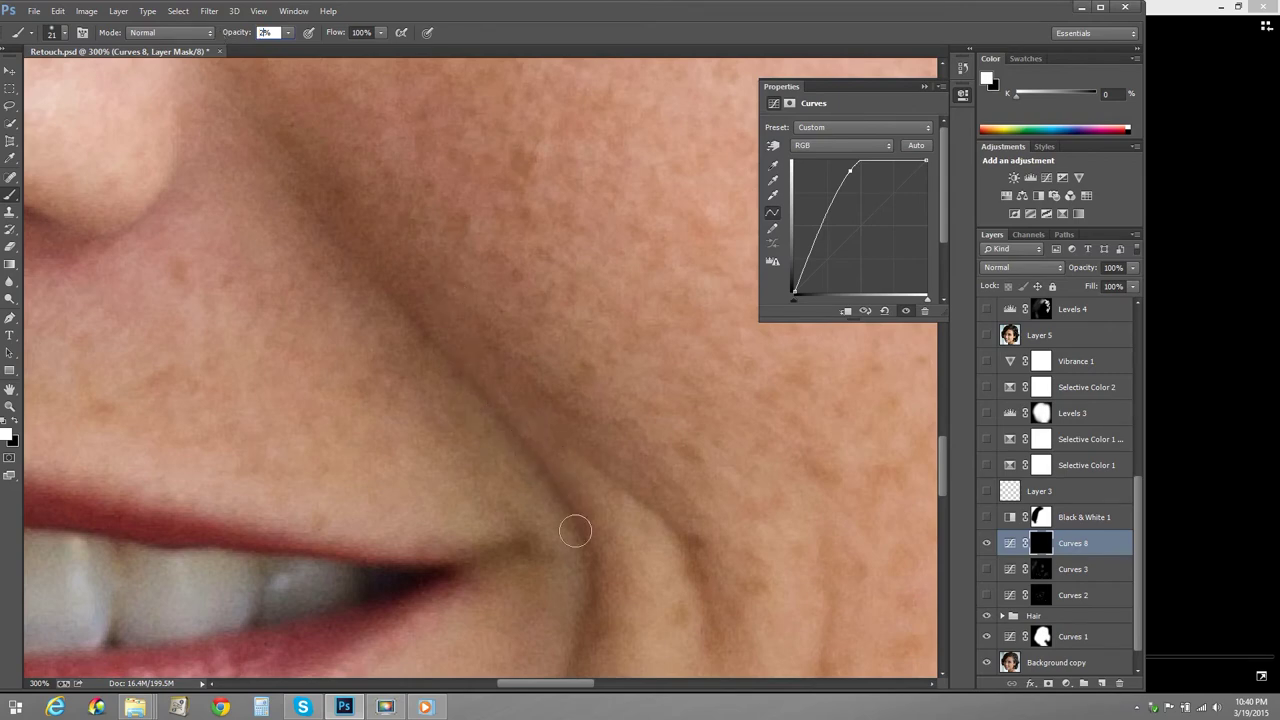
text(2)
key(Return)
mouse_move(539, 629)
mouse_down()
mouse_move(491, 580)
mouse_move(491, 543)
mouse_move(486, 580)
mouse_move(354, 198)
mouse_move(320, 174)
mouse_move(443, 286)
mouse_move(583, 466)
mouse_move(674, 515)
mouse_move(728, 617)
mouse_move(751, 580)
mouse_move(547, 333)
mouse_up()
scroll(563, 423, down, 5)
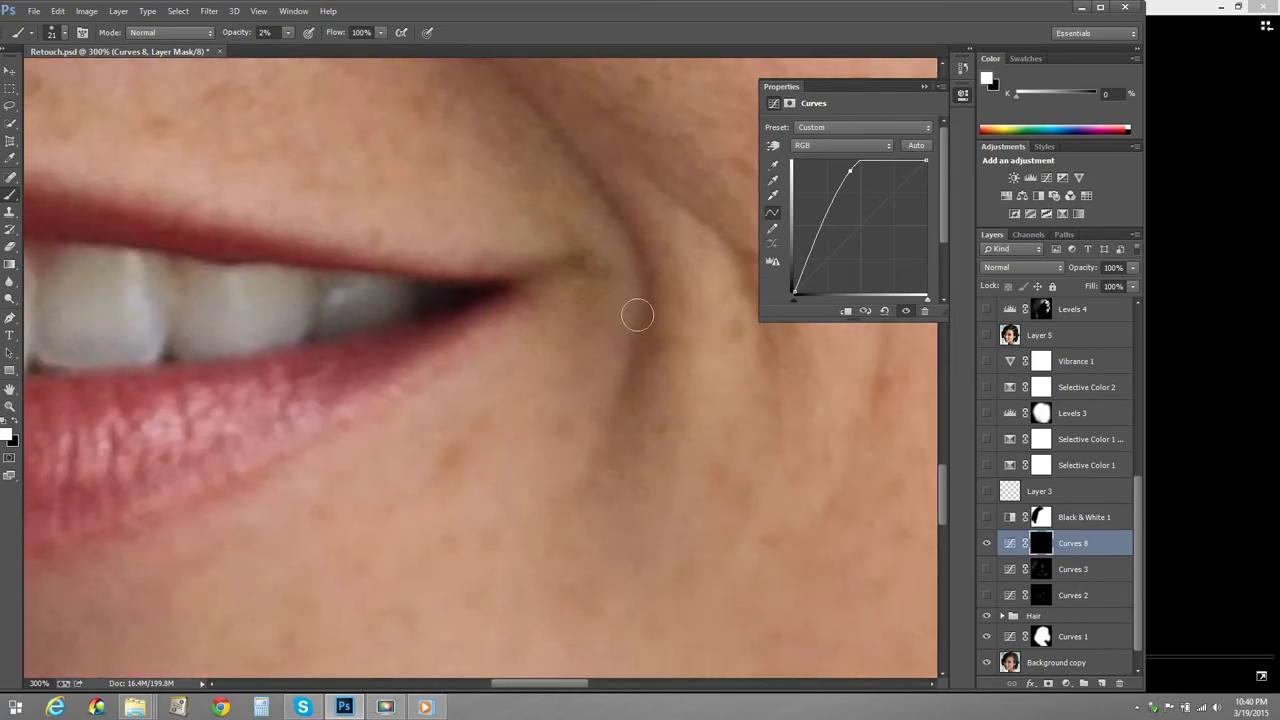
mouse_move(626, 322)
mouse_down()
mouse_move(641, 376)
mouse_move(665, 371)
mouse_move(589, 443)
mouse_move(632, 431)
mouse_move(575, 479)
mouse_move(440, 472)
mouse_move(459, 441)
mouse_up()
Brighten the shaded upper edges of the teeth with low-opacity strokes on the Curves 8 mask
scroll(371, 400, left, 3)
scroll(651, 300, down, 5)
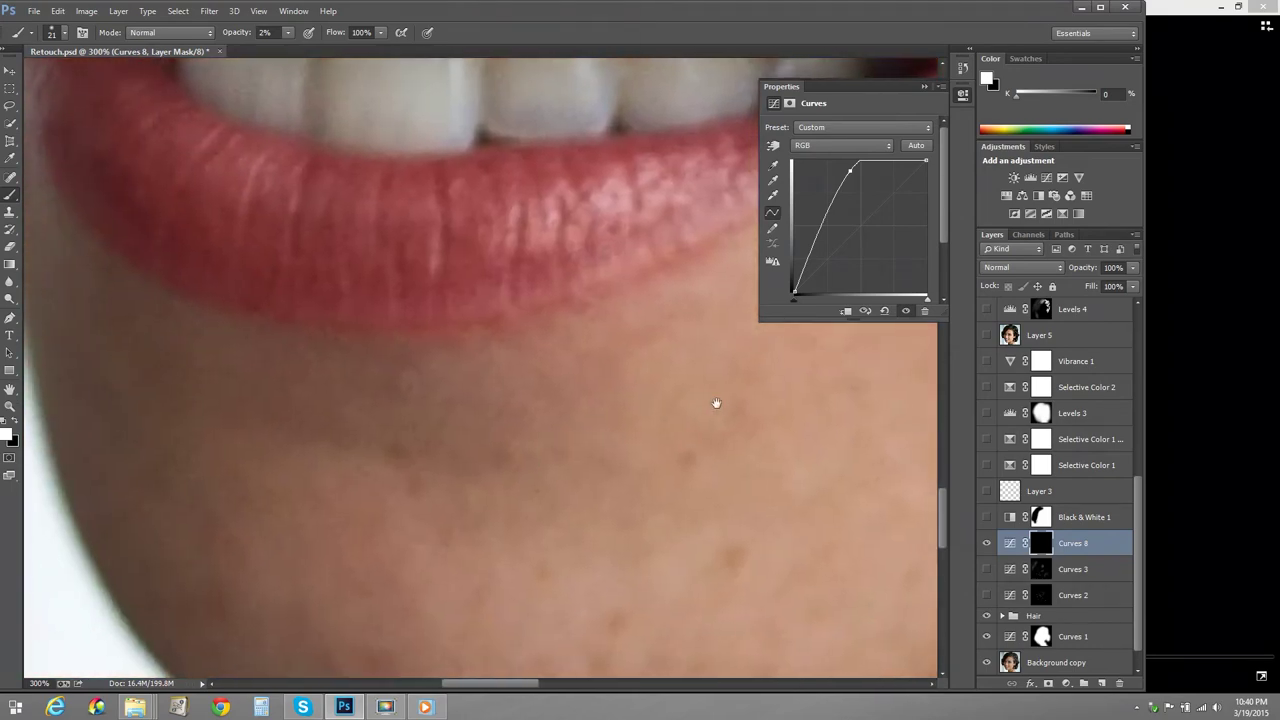
drag(716, 403, 667, 595)
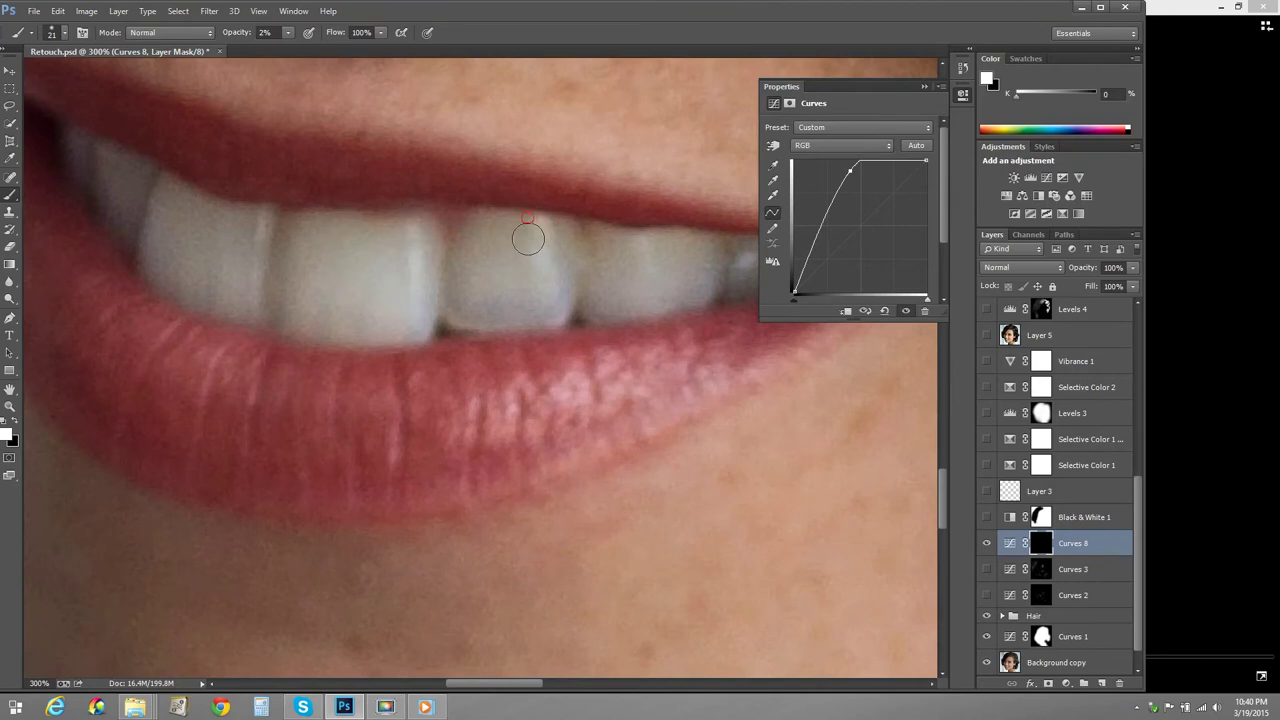
drag(590, 287, 535, 342)
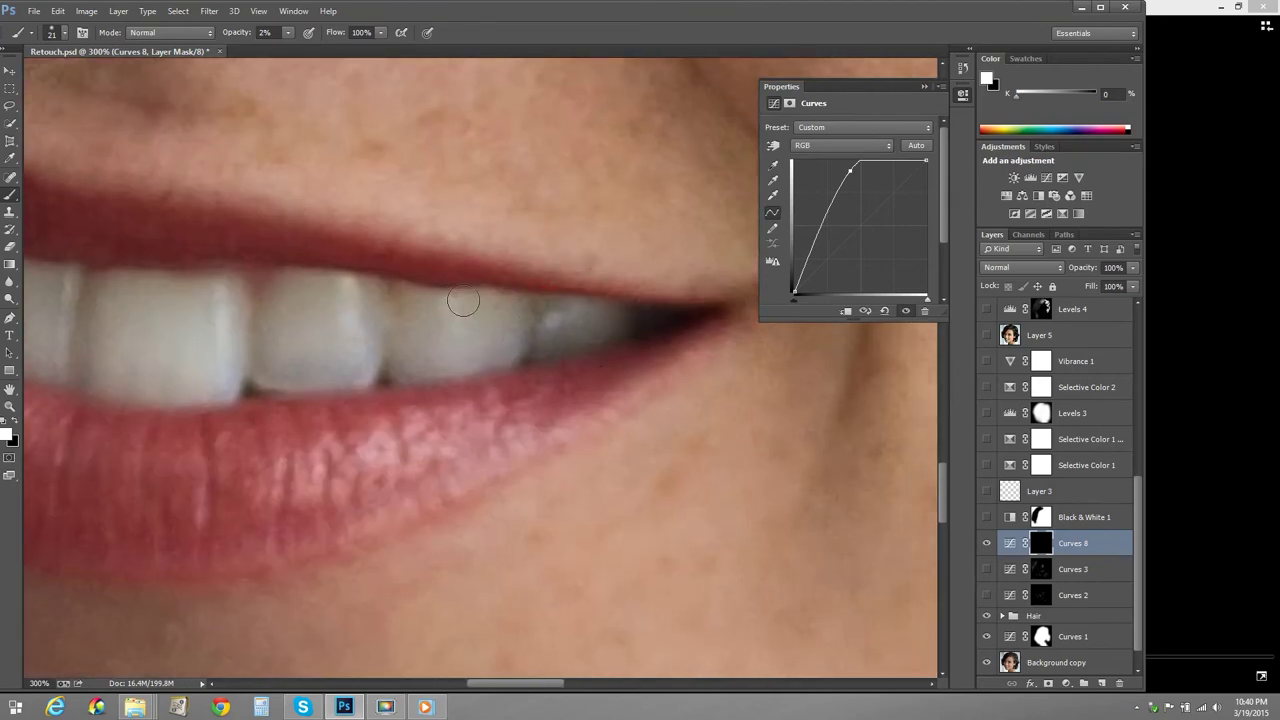
click(563, 318)
click(209, 296)
click(213, 292)
Brighten the dark patches between the upper lip and the nose on the Curves 8 mask
mouse_move(229, 249)
mouse_down()
mouse_move(253, 400)
mouse_move(466, 317)
mouse_up()
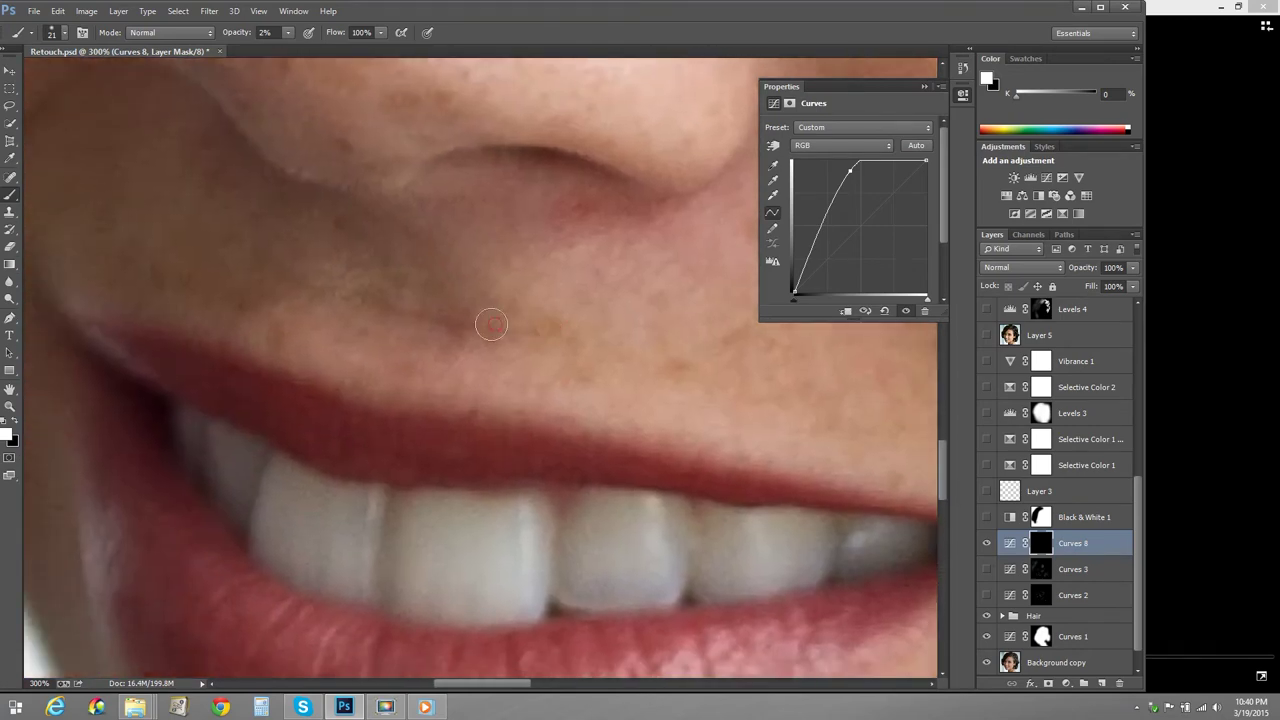
click(487, 322)
drag(366, 297, 470, 455)
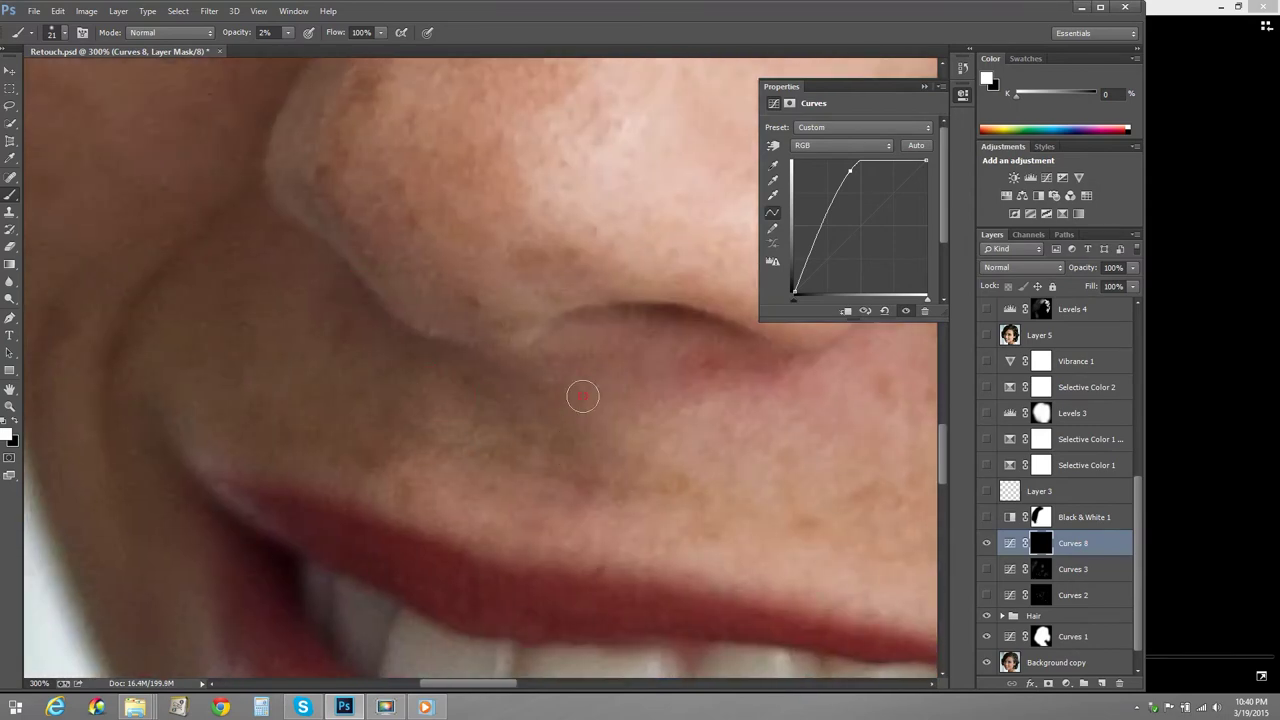
click(601, 401)
Brighten the shadow below the inner corner of the eye on the Curves 8 mask
drag(509, 223, 349, 517)
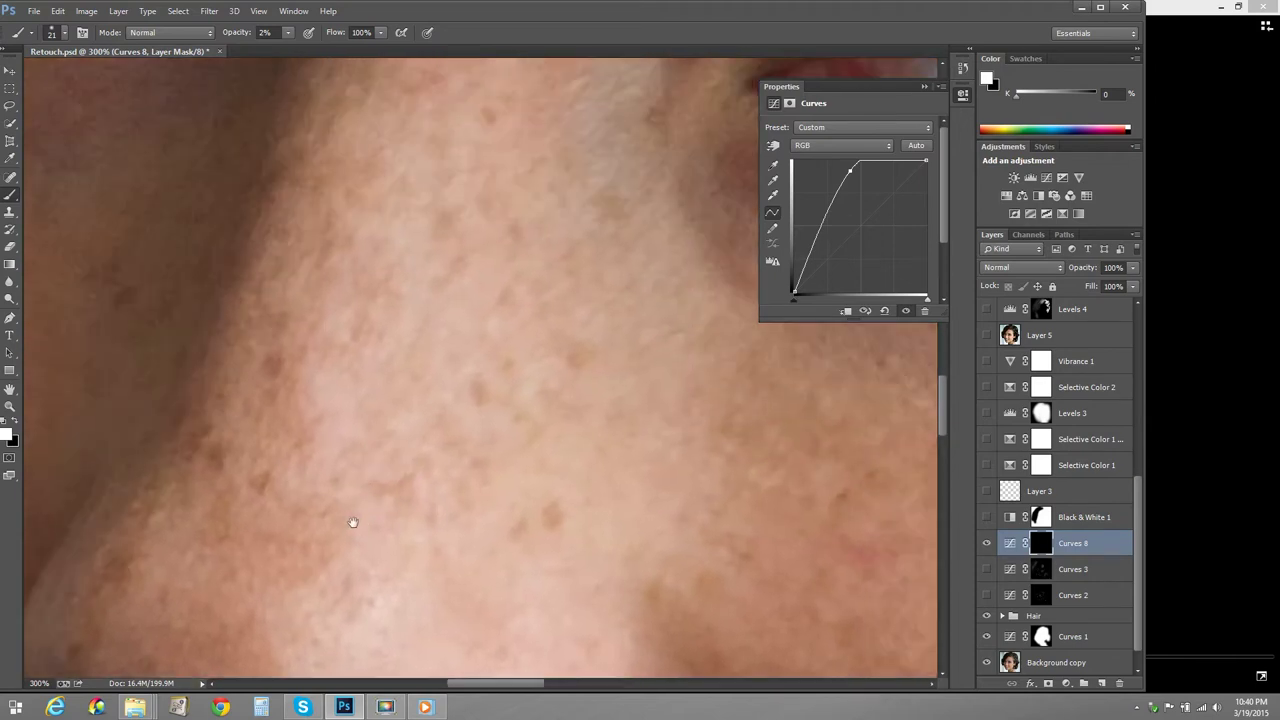
mouse_move(399, 397)
mouse_down()
mouse_move(296, 421)
mouse_move(234, 486)
mouse_up()
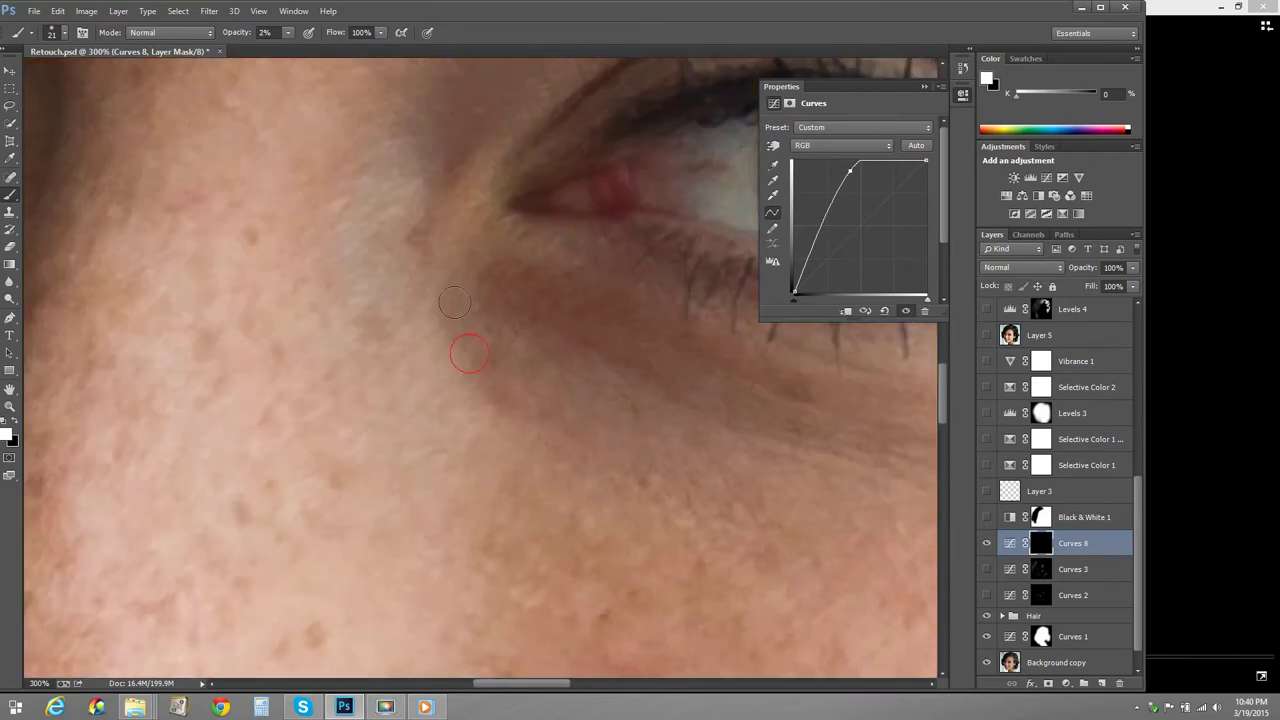
click(469, 314)
click(510, 293)
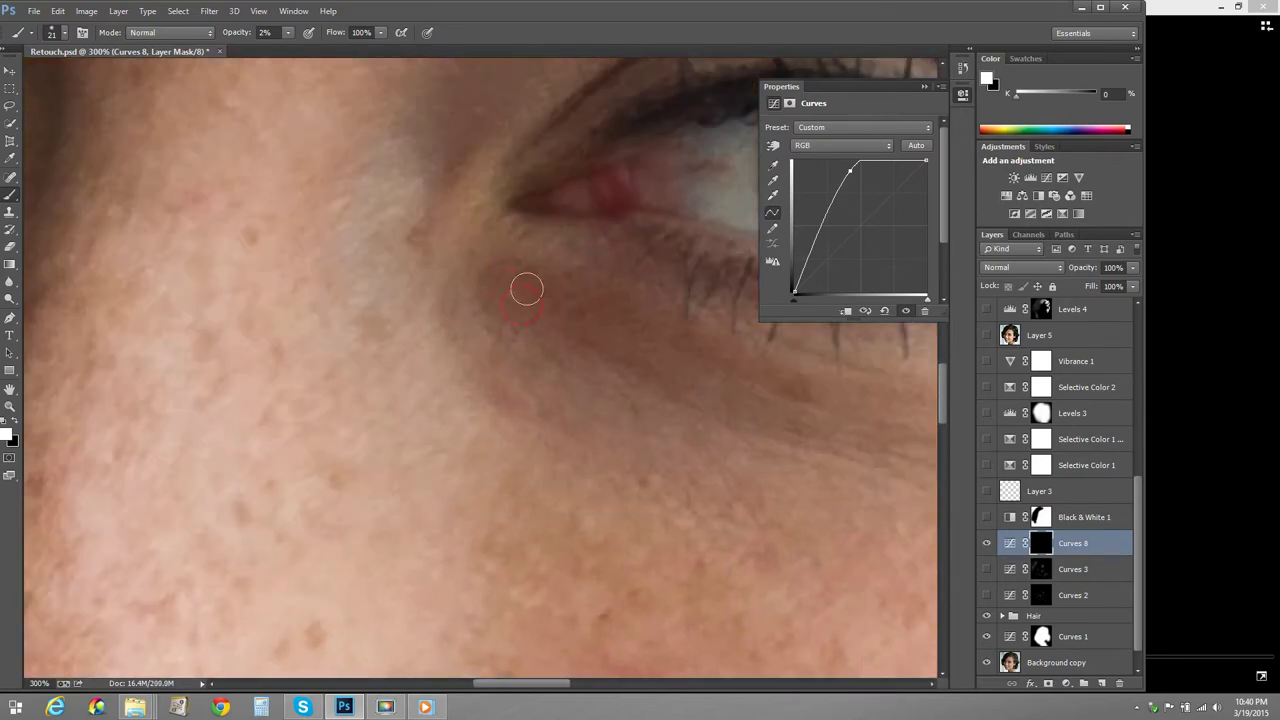
Compare the face with Curves 8 off and on at full view and at closer magnifications, leaving the layer visible
scroll(552, 369, down, 5)
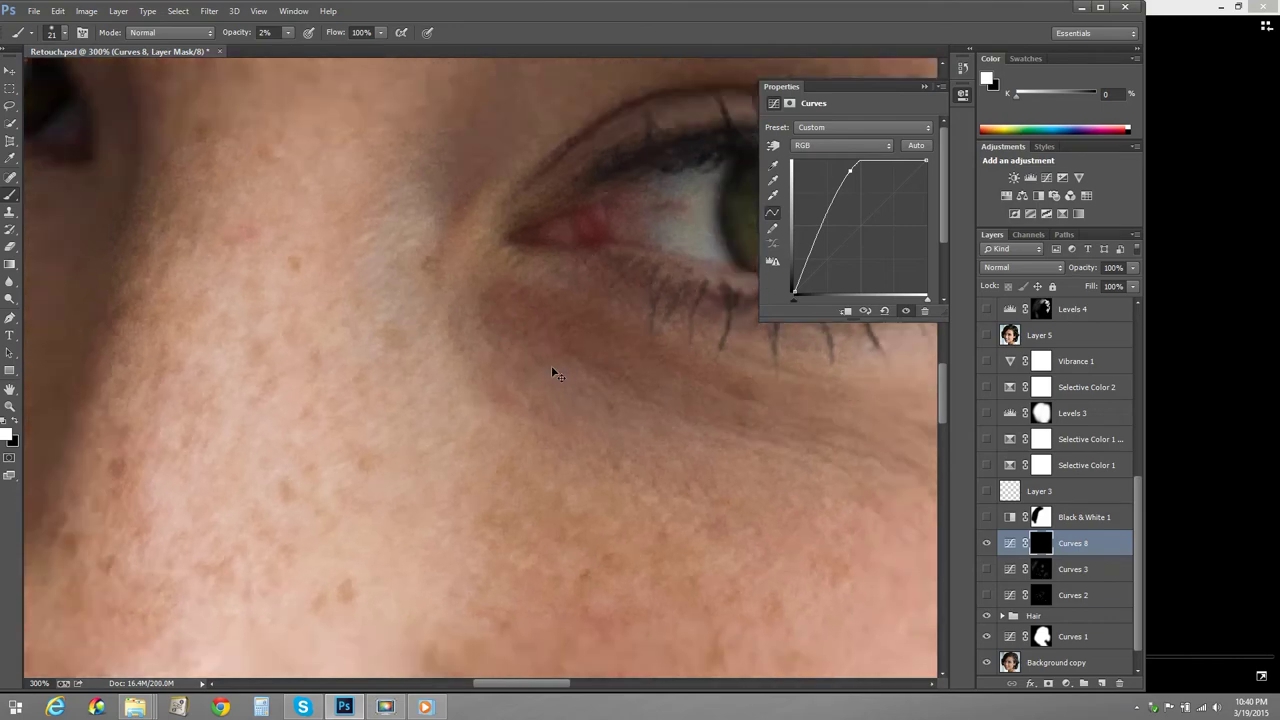
scroll(551, 365, down, 1)
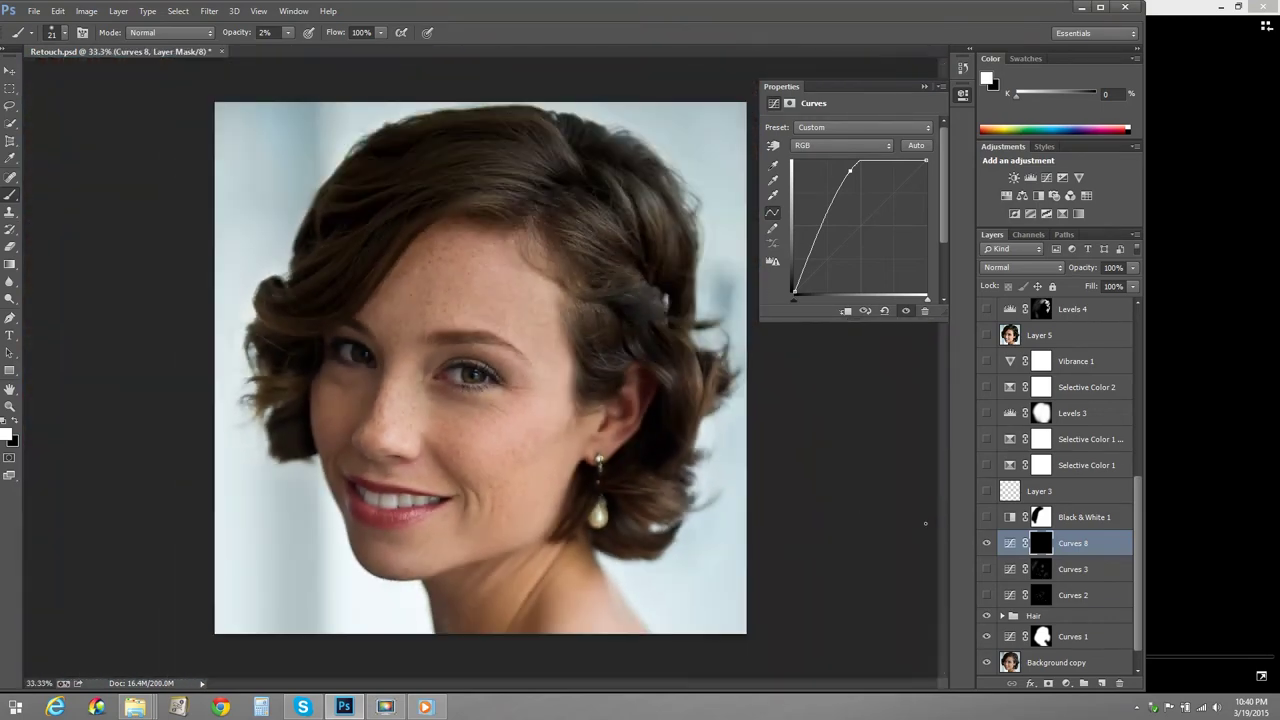
click(988, 545)
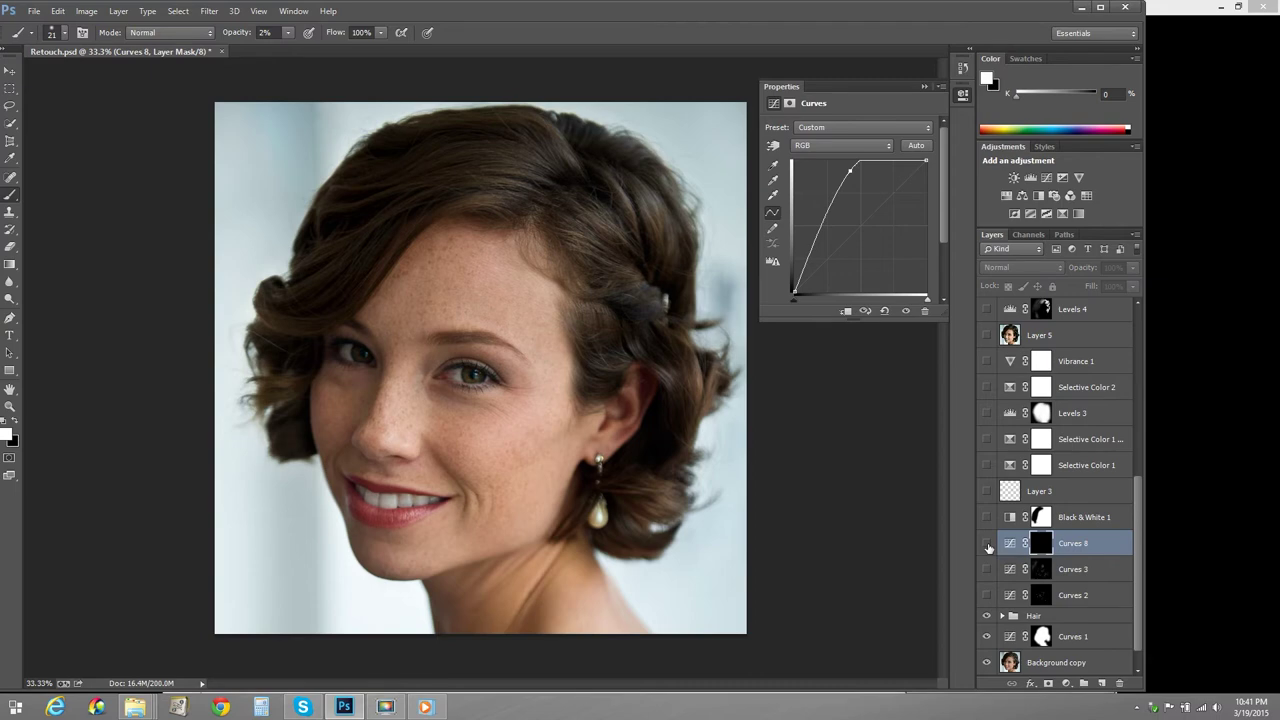
key(ctrl+plus)
key(ctrl+plus)
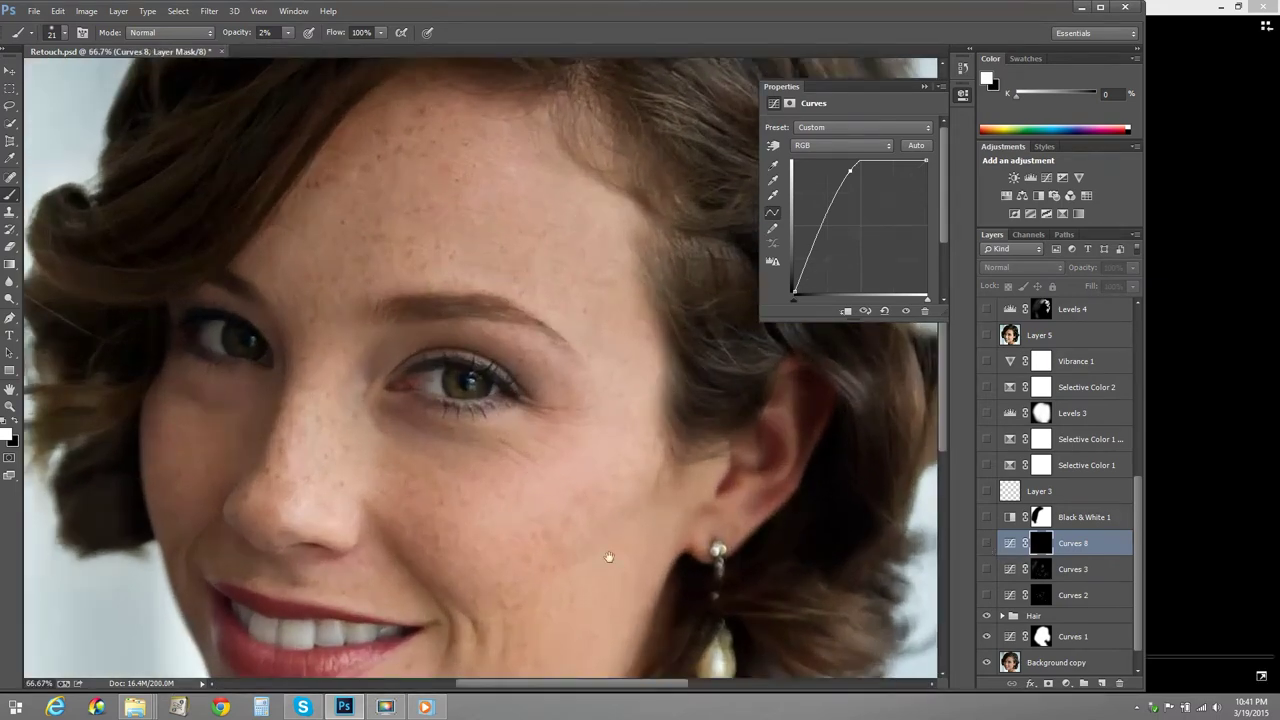
drag(609, 551, 653, 375)
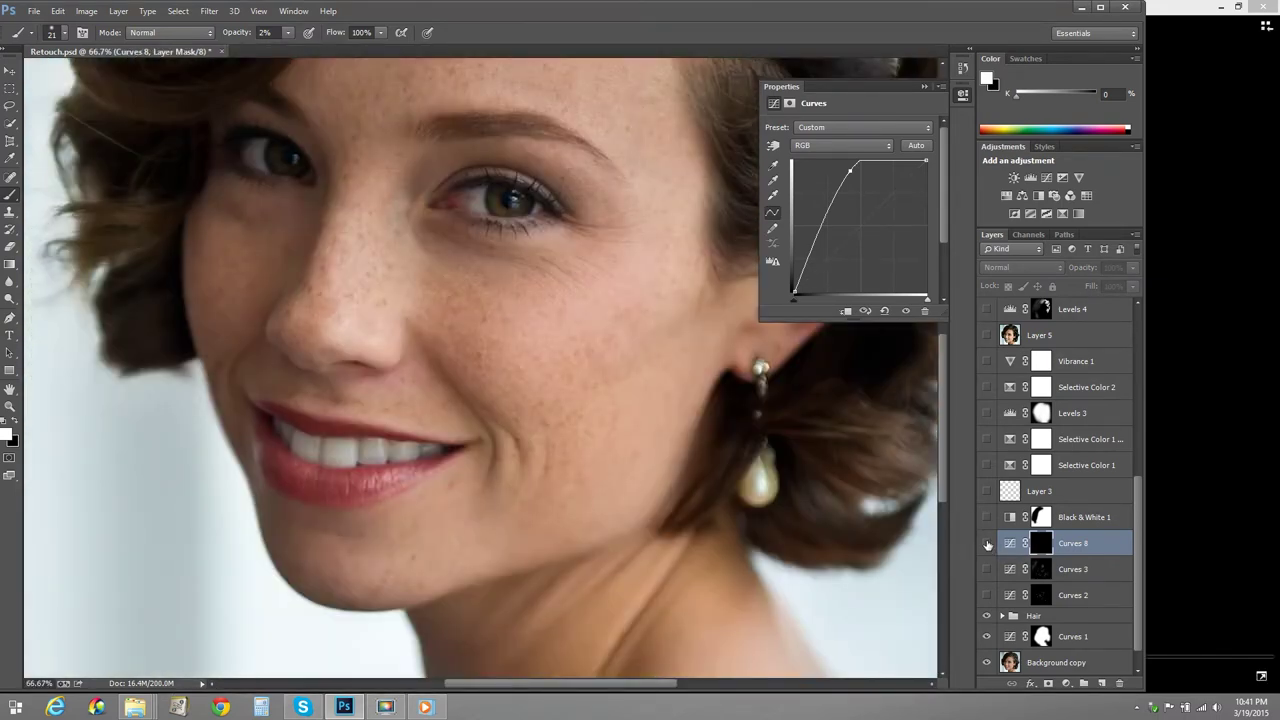
click(988, 545)
click(988, 545)
key(ctrl+plus)
click(988, 545)
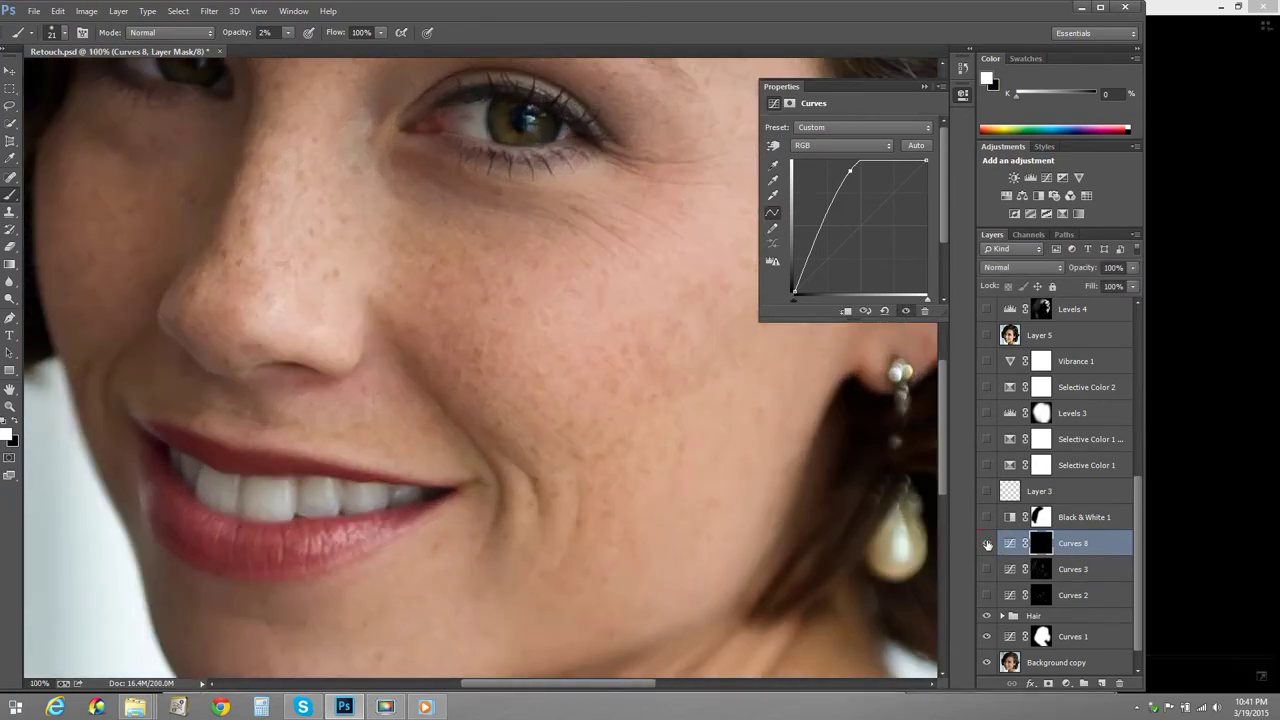
click(988, 545)
click(988, 545)
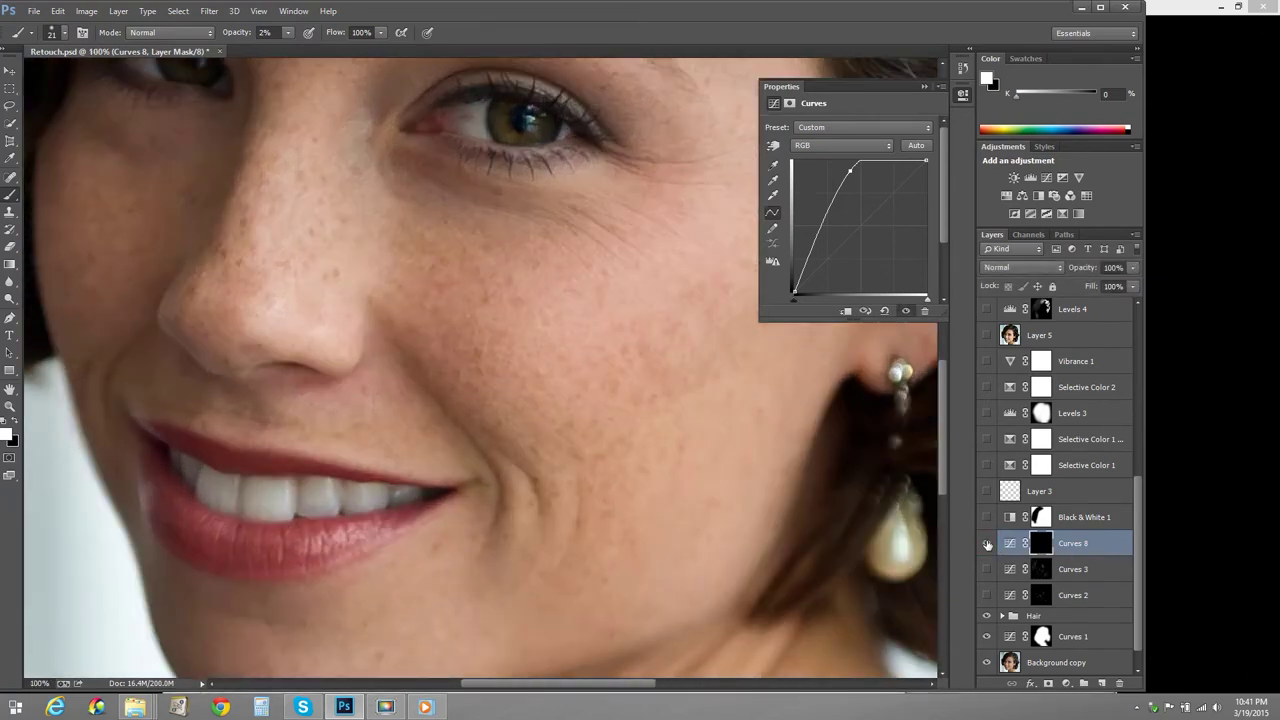
click(988, 545)
click(988, 545)
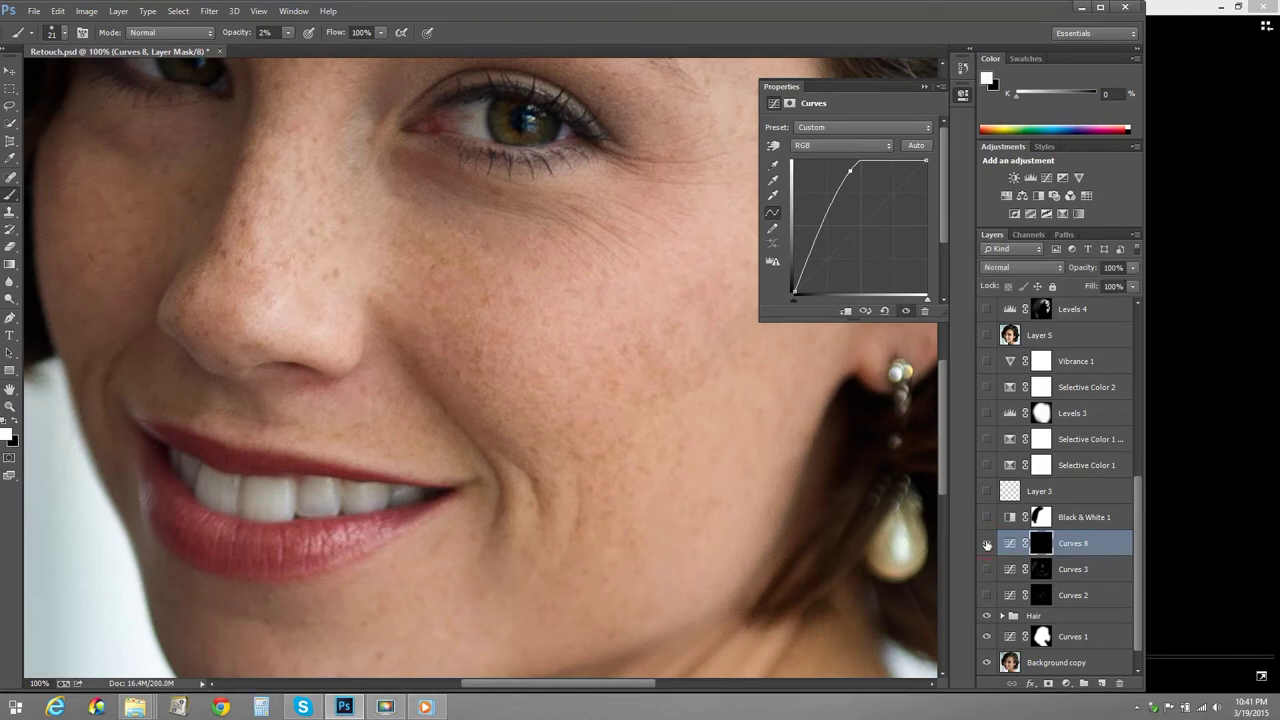
Brush more brightening around the nose and cheek on the mask, and compare the face with Curves 8 off and on
drag(462, 334, 422, 585)
drag(357, 340, 398, 356)
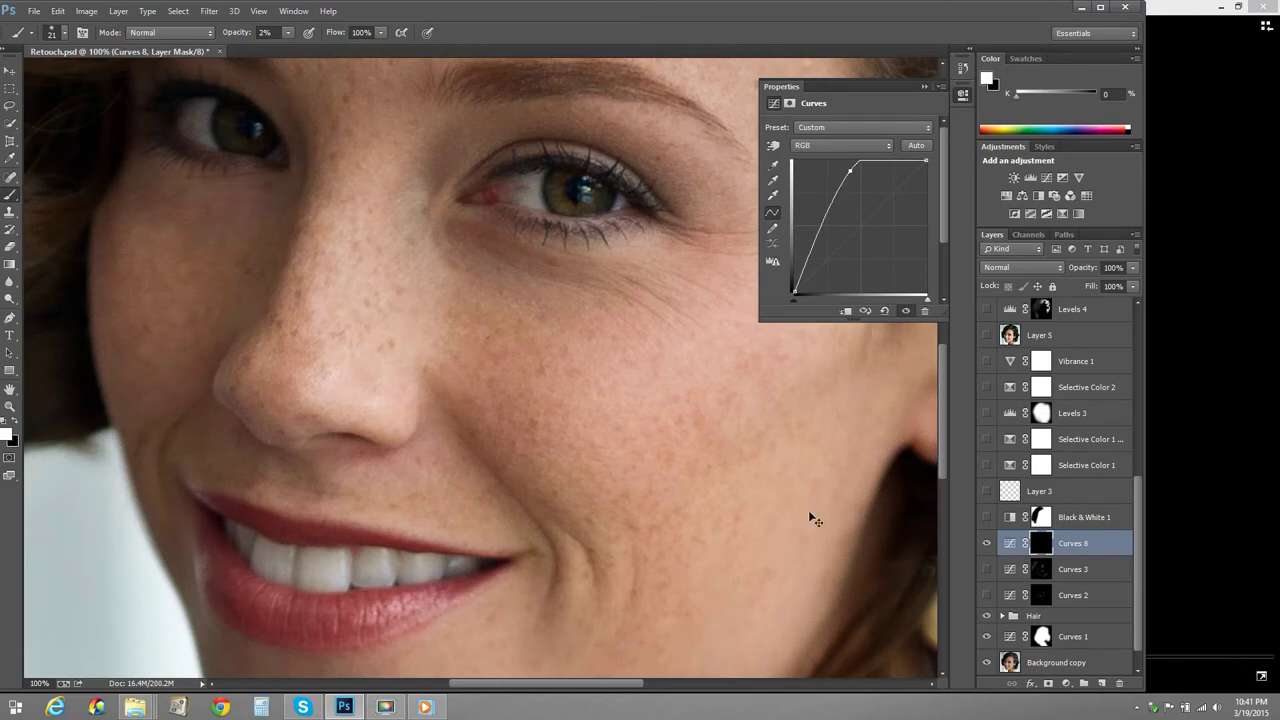
key(ctrl+minus)
key(ctrl+minus)
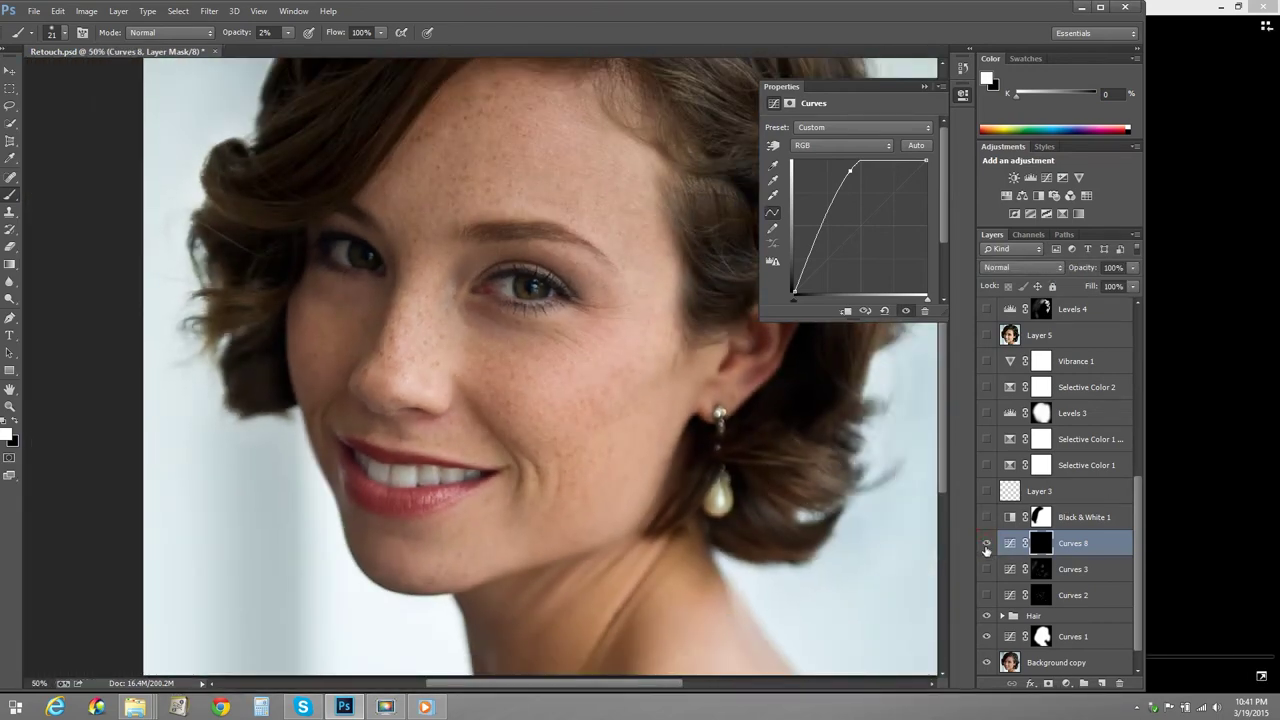
click(986, 545)
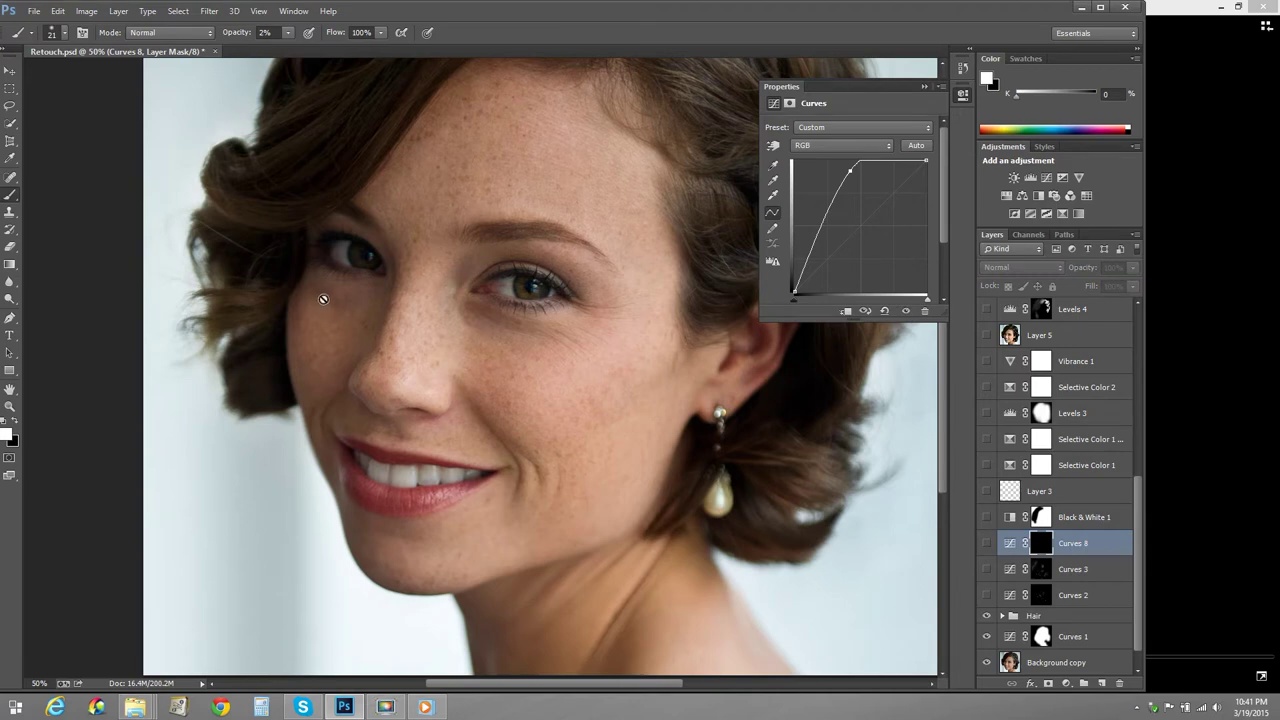
click(988, 544)
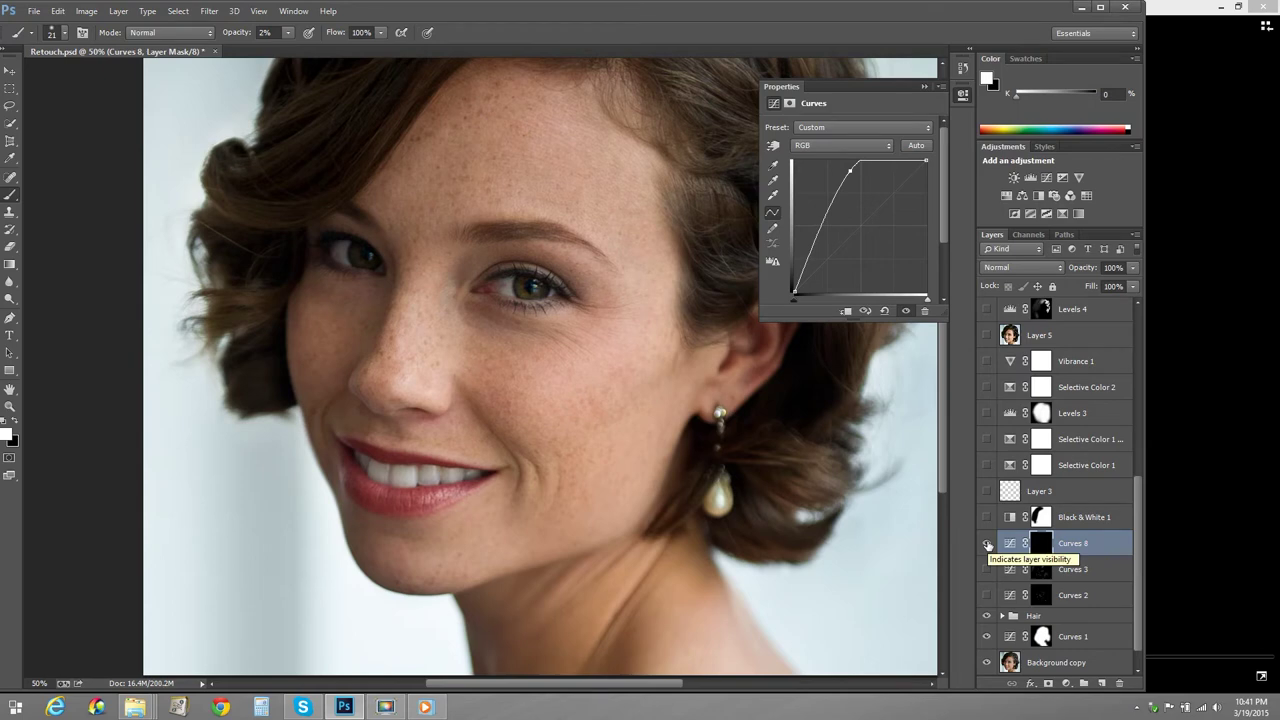
Dab brightening over the blotches on the cheek toward the ear on the Curves 8 mask
click(594, 406)
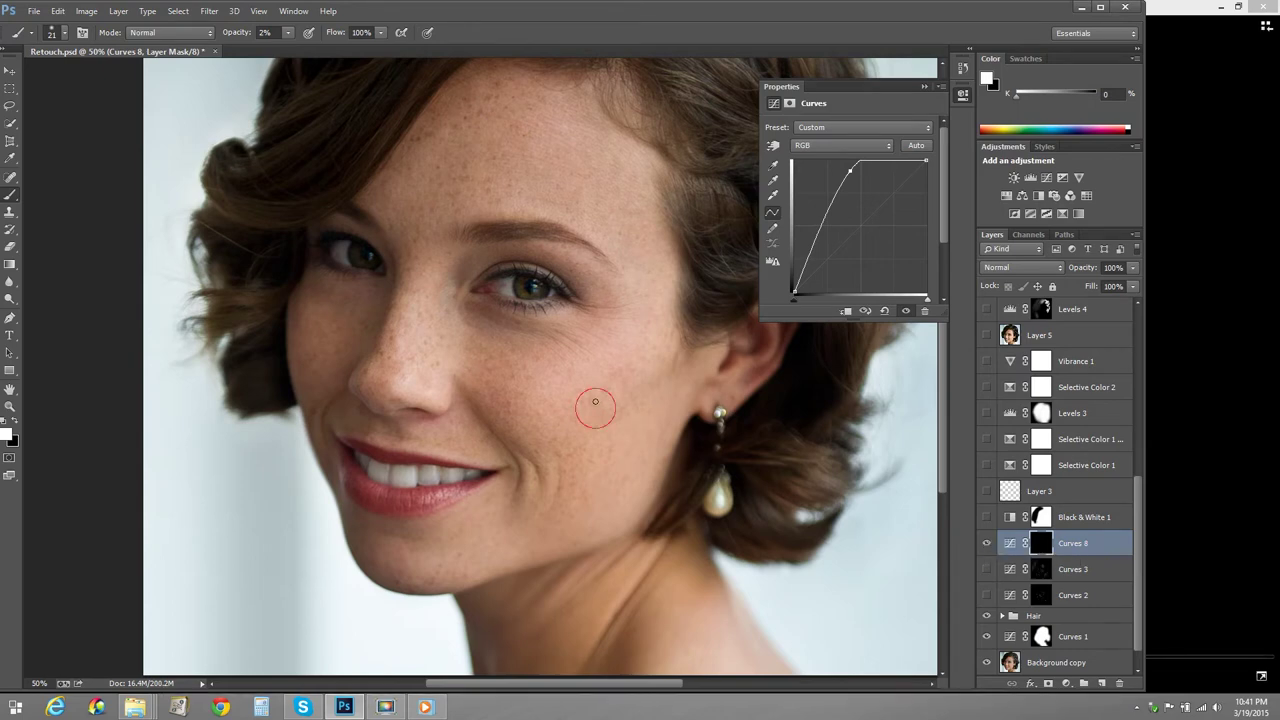
click(613, 419)
click(596, 413)
click(600, 420)
click(599, 398)
click(628, 383)
click(648, 388)
click(667, 371)
click(674, 373)
click(692, 368)
Dab brightening over the uneven patches on the forehead near the hairline above the temple
click(614, 162)
click(620, 166)
click(617, 168)
click(614, 187)
click(611, 209)
click(636, 177)
click(622, 212)
click(635, 214)
Compare the face repeatedly with Curves 8 off and on, and switch back to the tutorial video in the media player
click(986, 544)
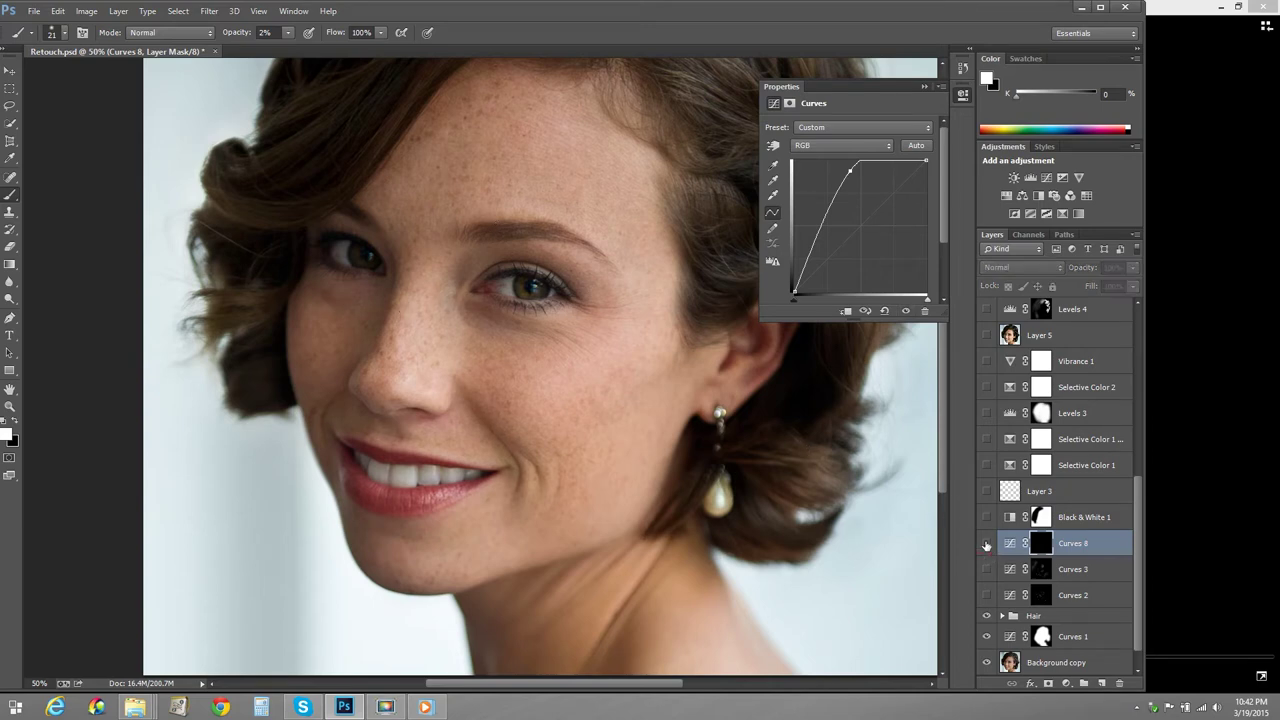
click(986, 544)
click(986, 544)
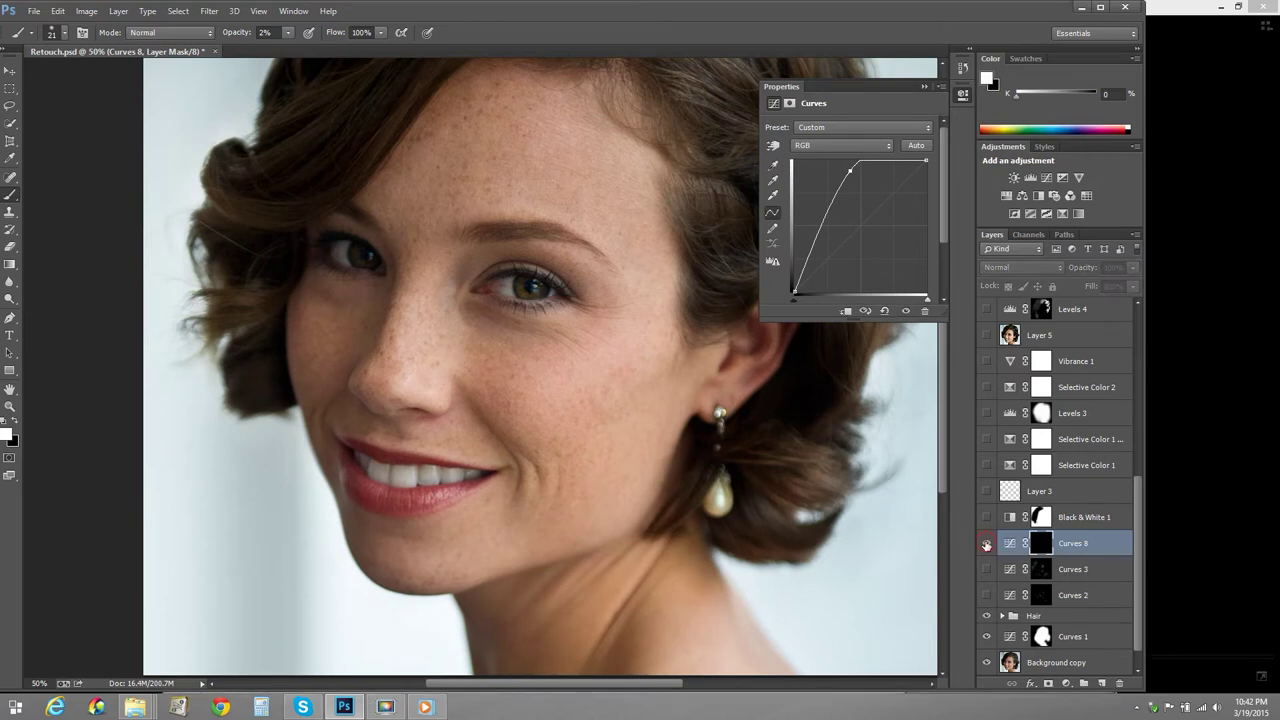
click(986, 544)
click(986, 544)
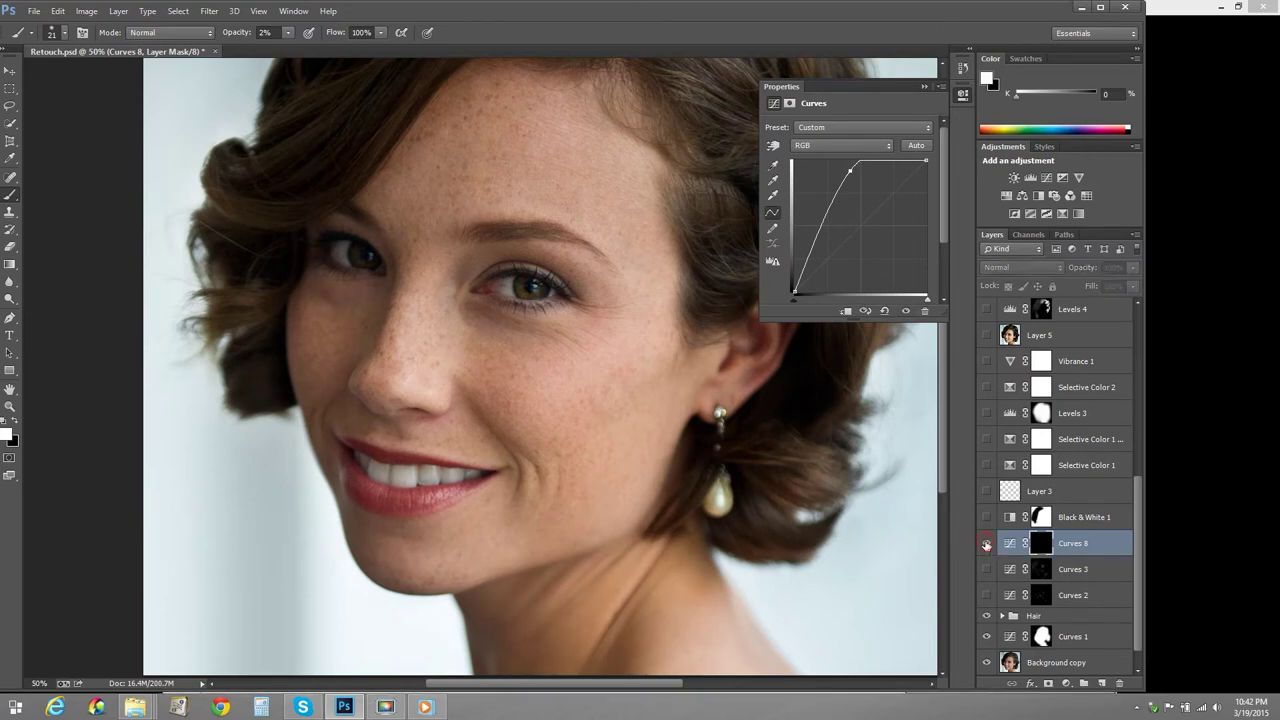
click(986, 544)
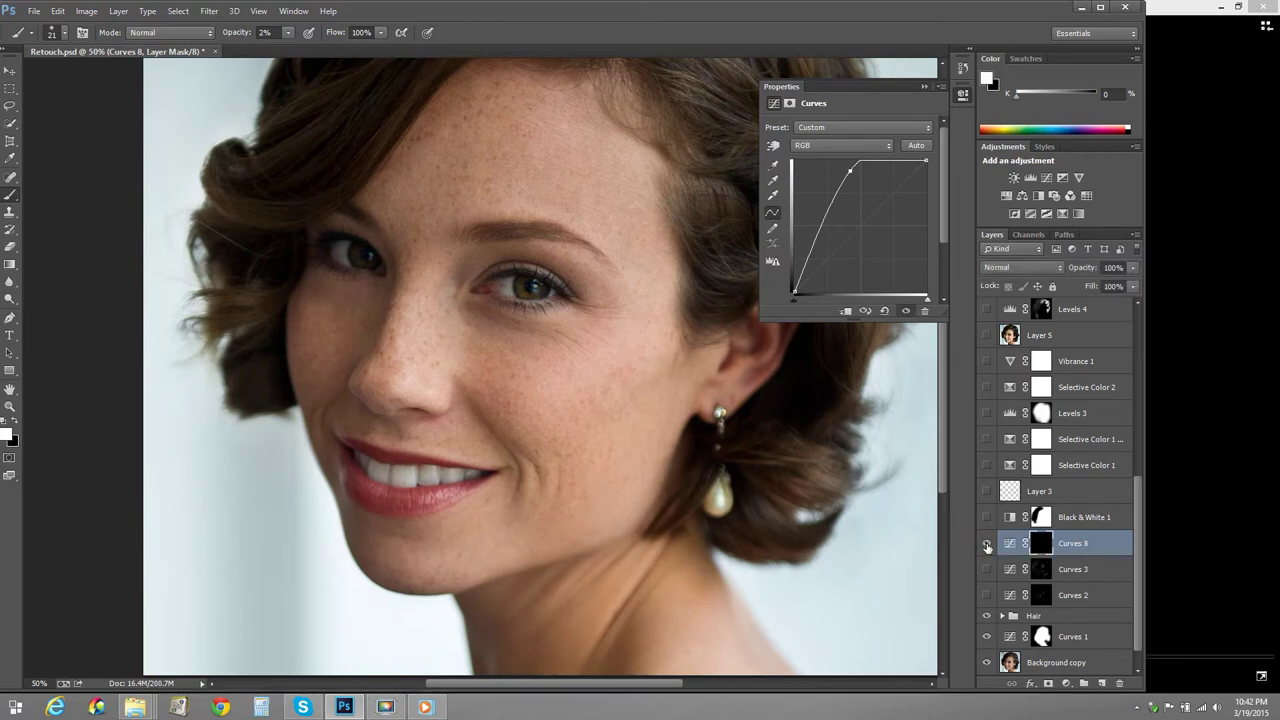
click(986, 544)
click(986, 544)
click(986, 544)
click(986, 544)
click(986, 544)
click(427, 707)
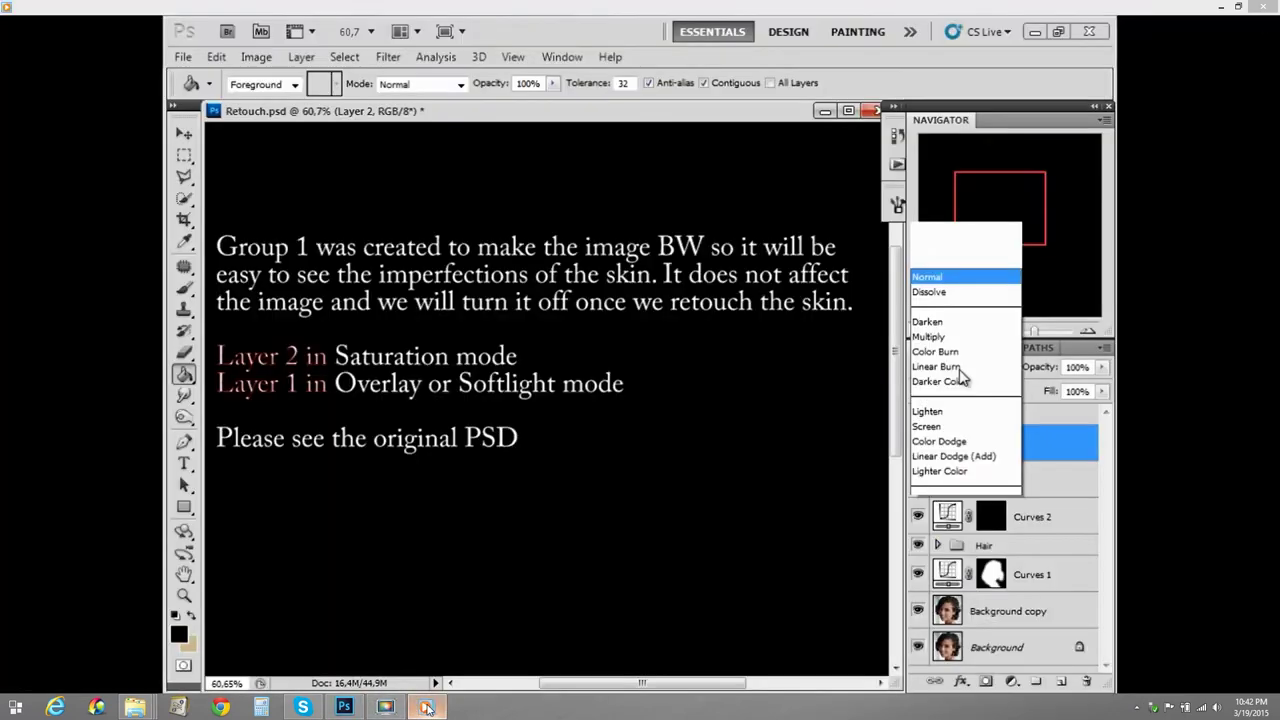
Switch to Photoshop, add a Black & White adjustment above Curves 8 with Reds -86 and Yellows -26, and inspect the freckles up close
click(427, 707)
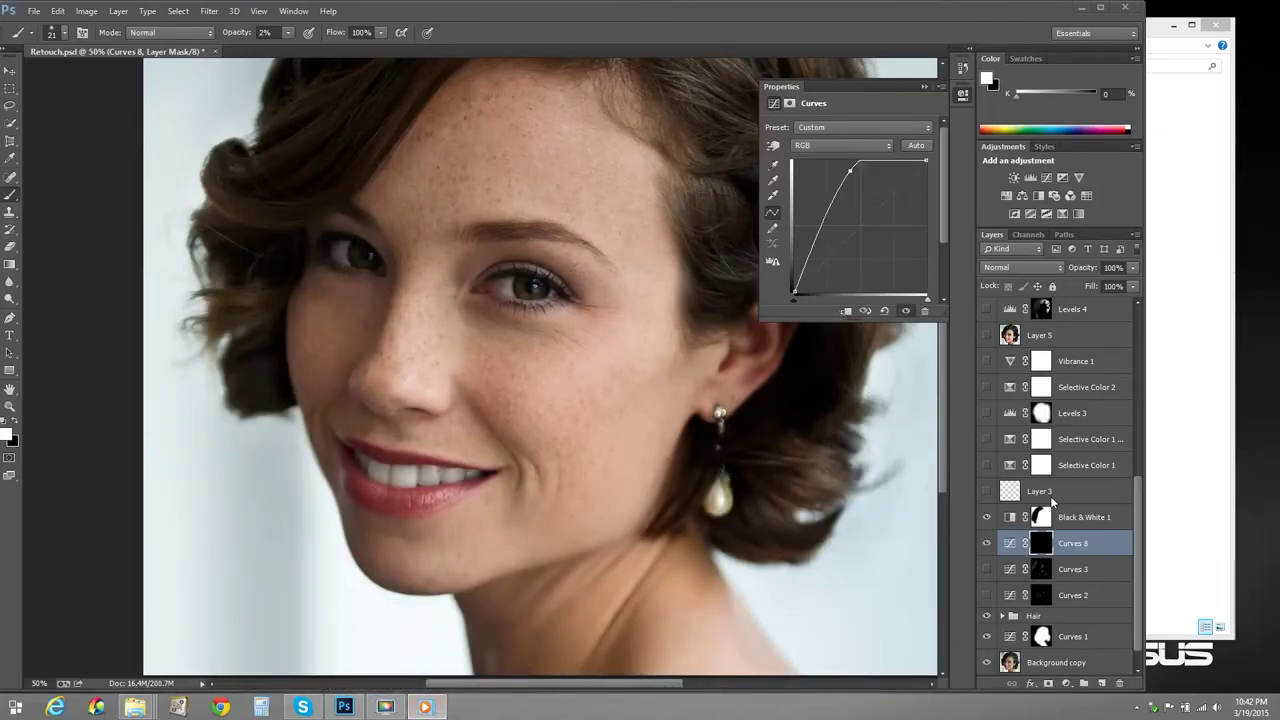
click(922, 87)
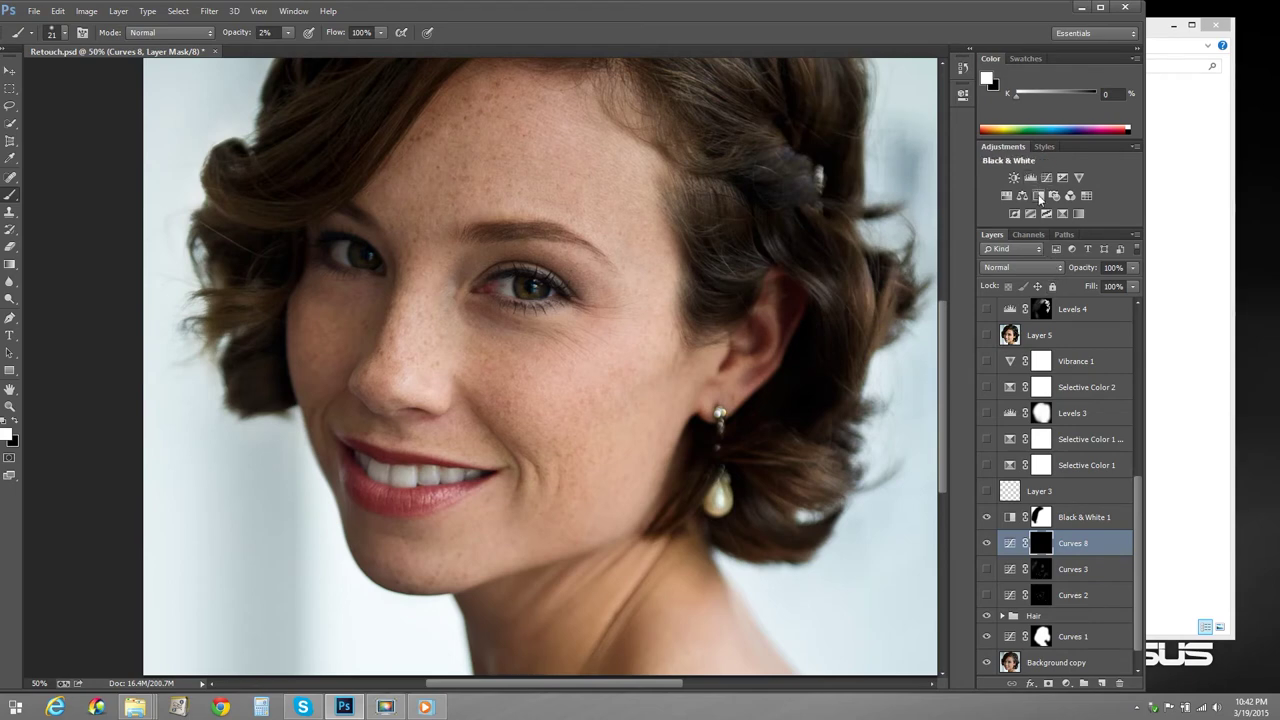
click(1039, 196)
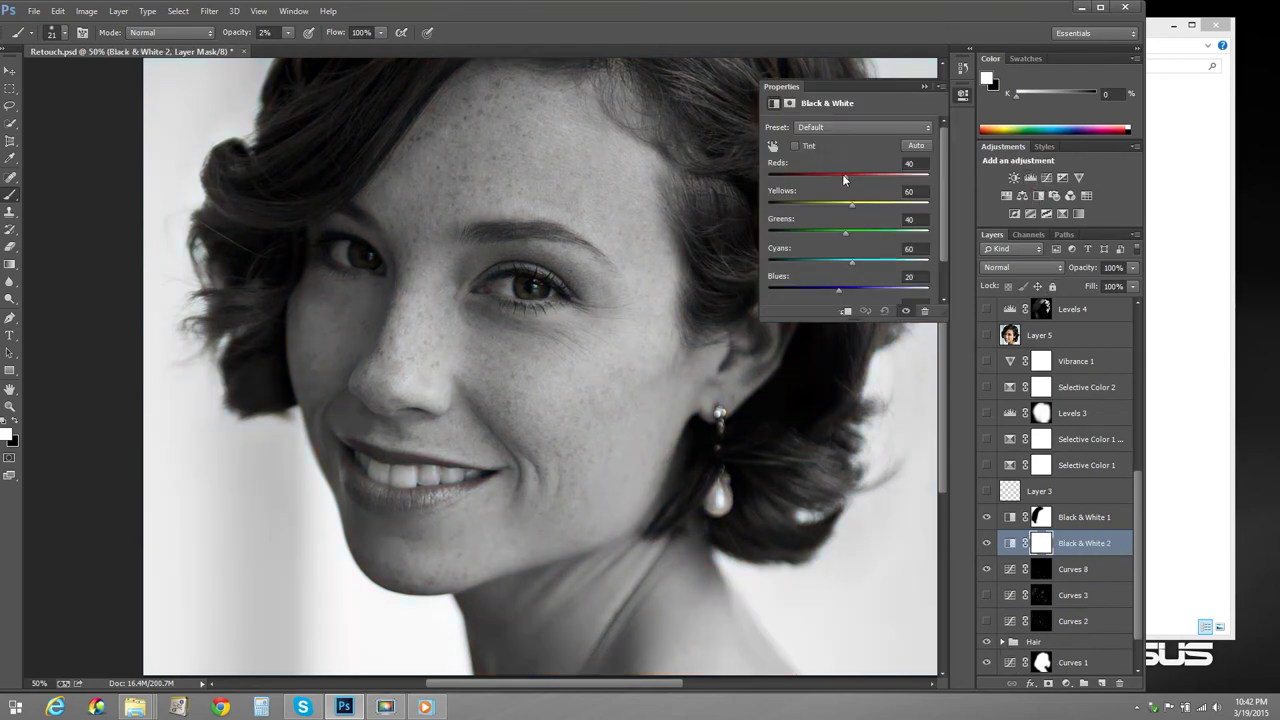
drag(842, 174, 826, 207)
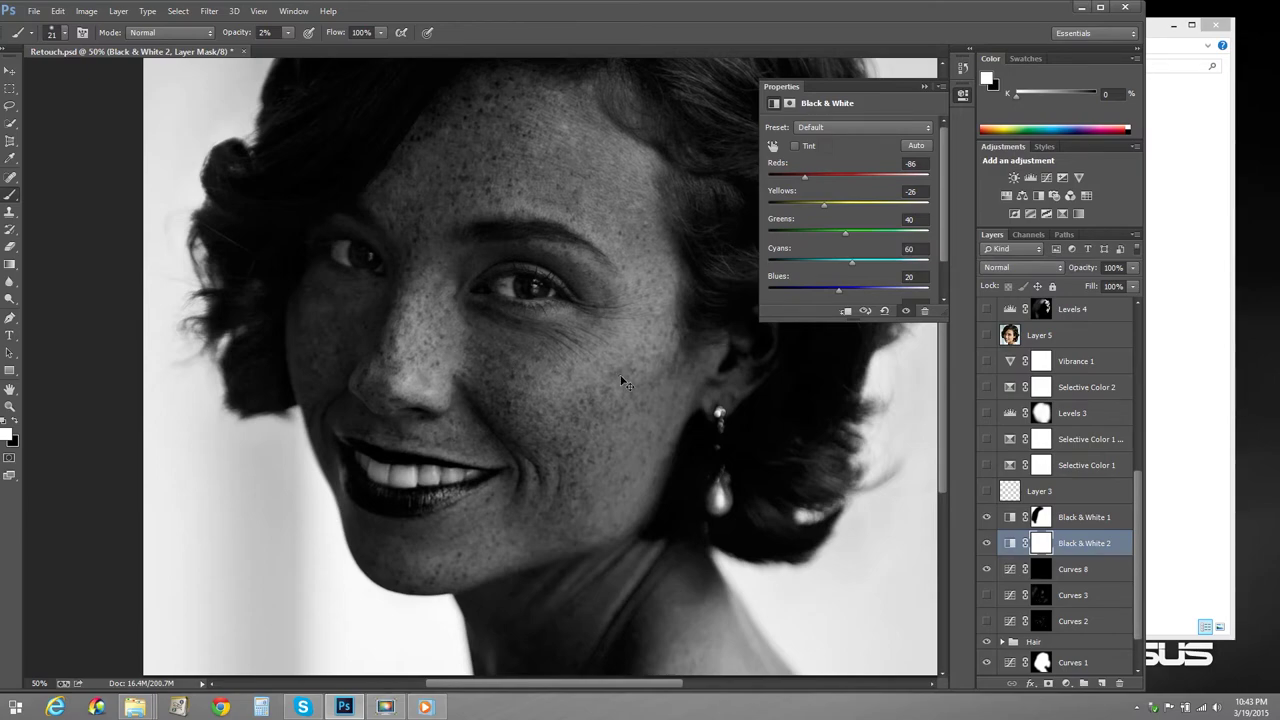
key(ctrl+plus)
key(ctrl+plus)
key(ctrl+plus)
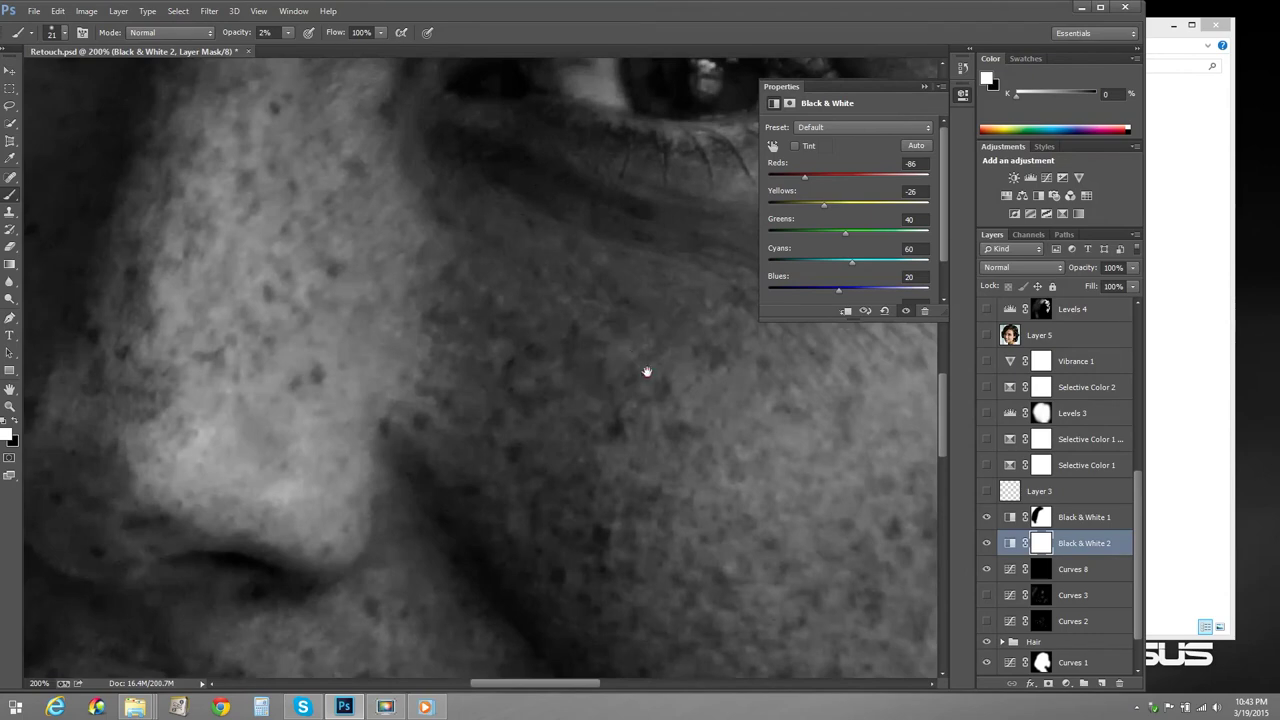
key(ctrl+minus)
key(ctrl+minus)
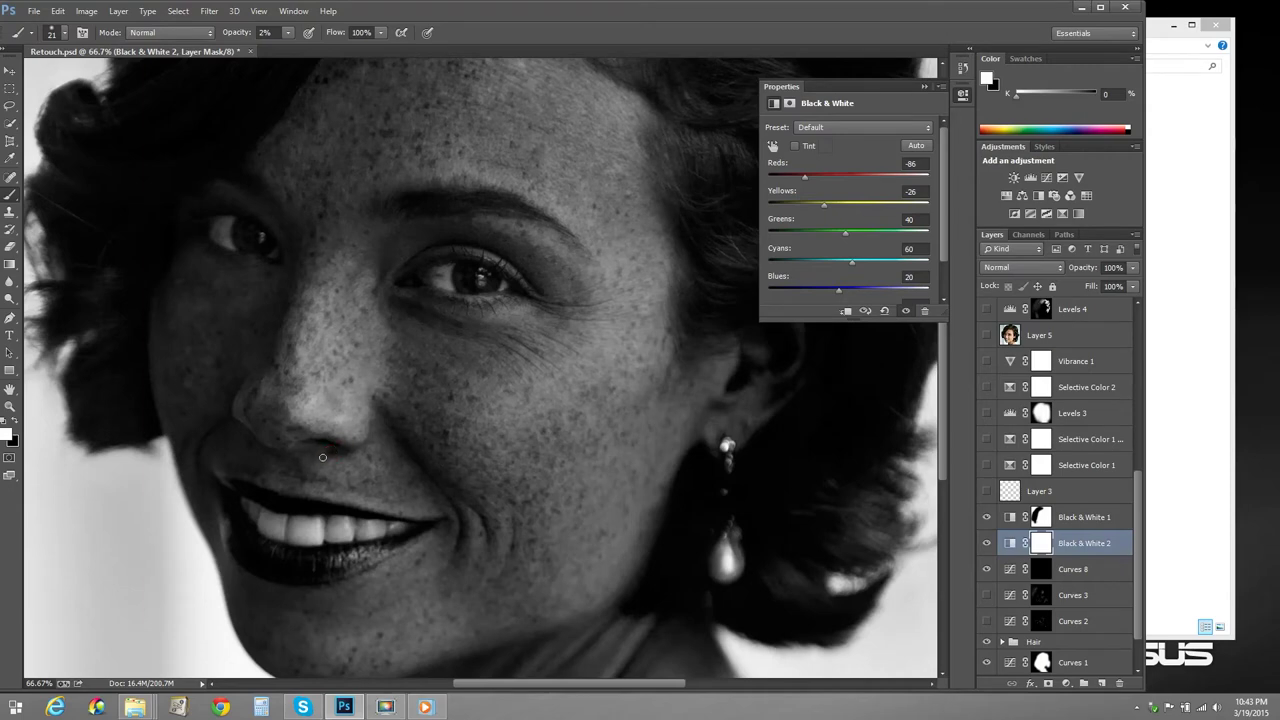
Delete the Curves 8 and Black & White 2 adjustment layers
click(1042, 569)
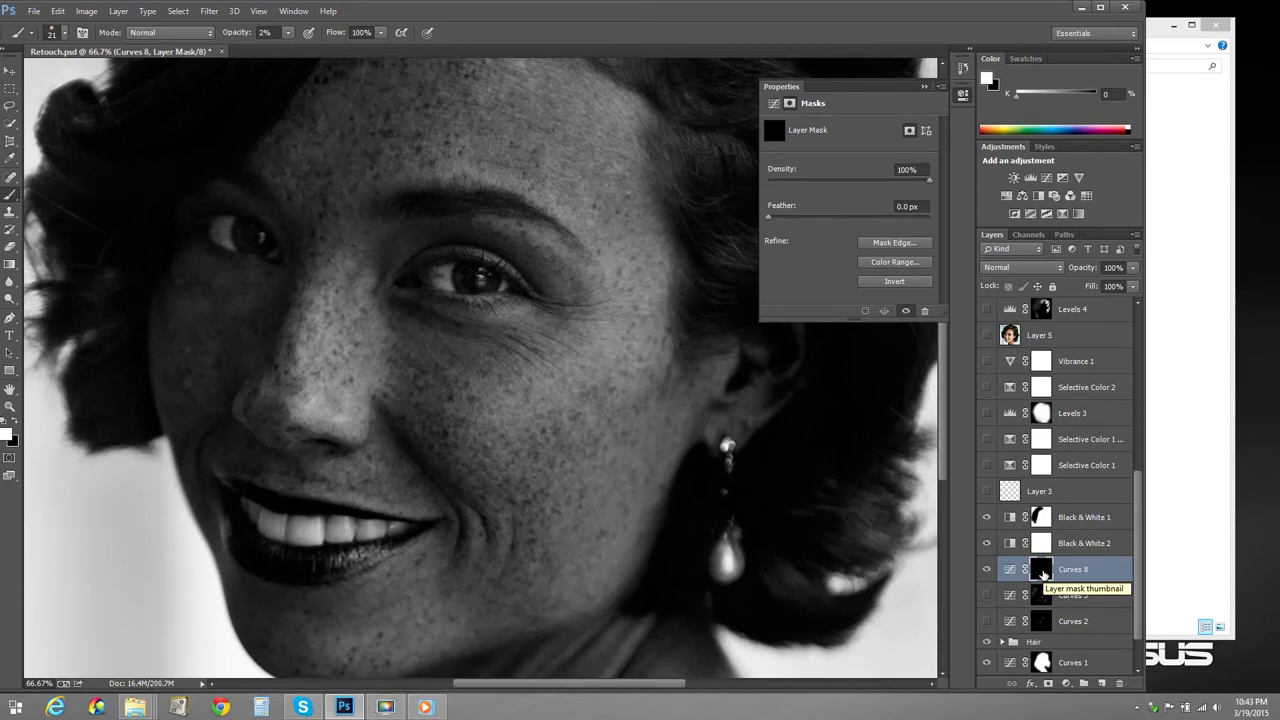
click(925, 87)
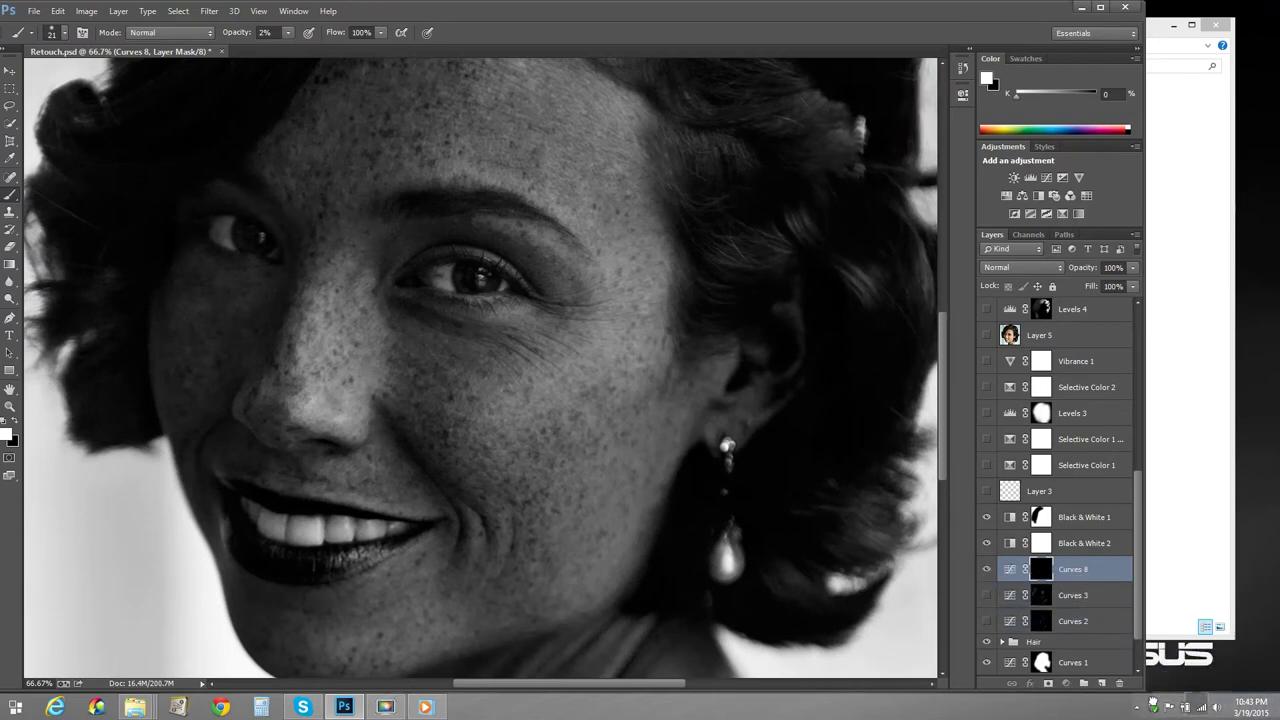
click(1119, 683)
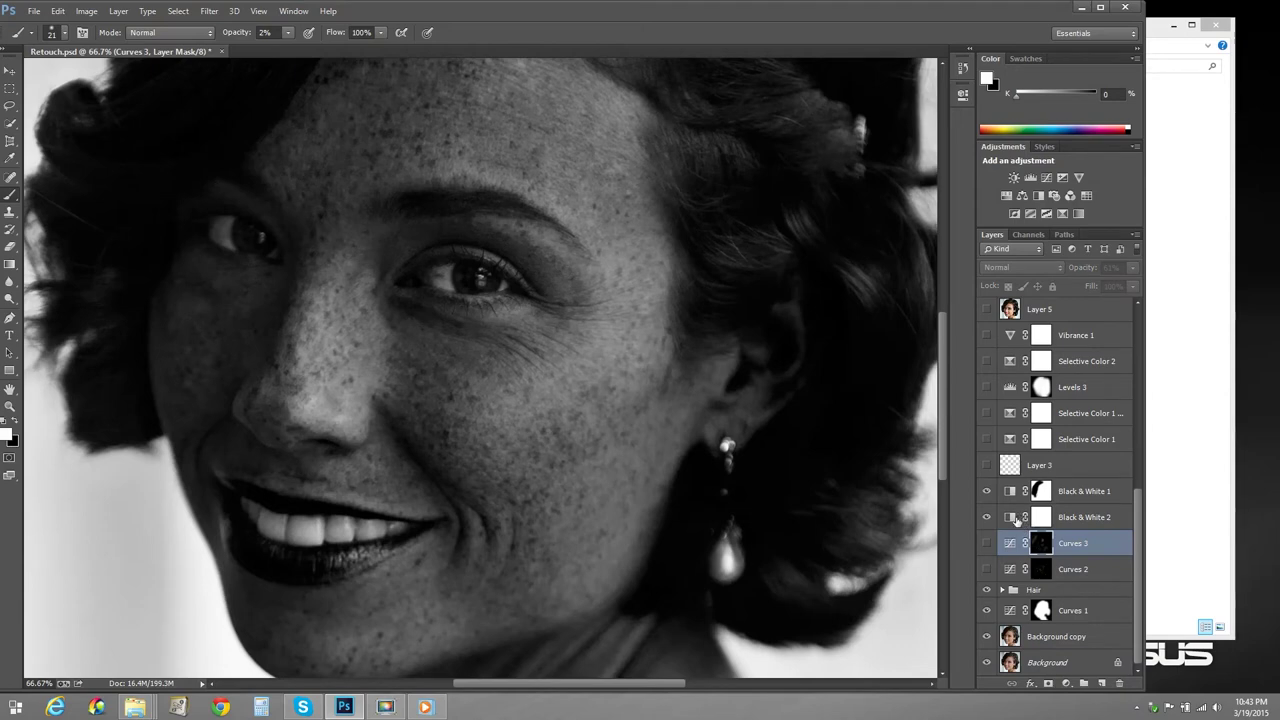
drag(1014, 518, 1117, 683)
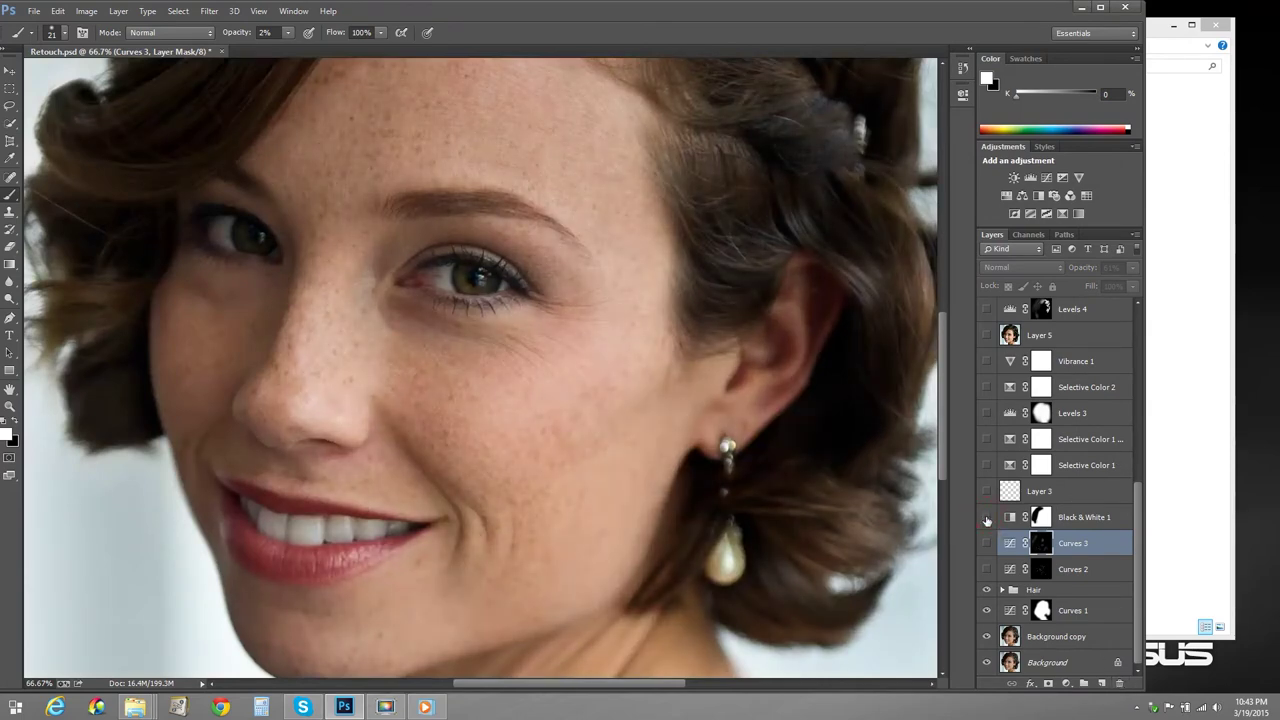
Switch to the media player, watch the r1_final_2013_1 video's Curves 2 mask painting on forehead and cheek, and pause playback
click(425, 707)
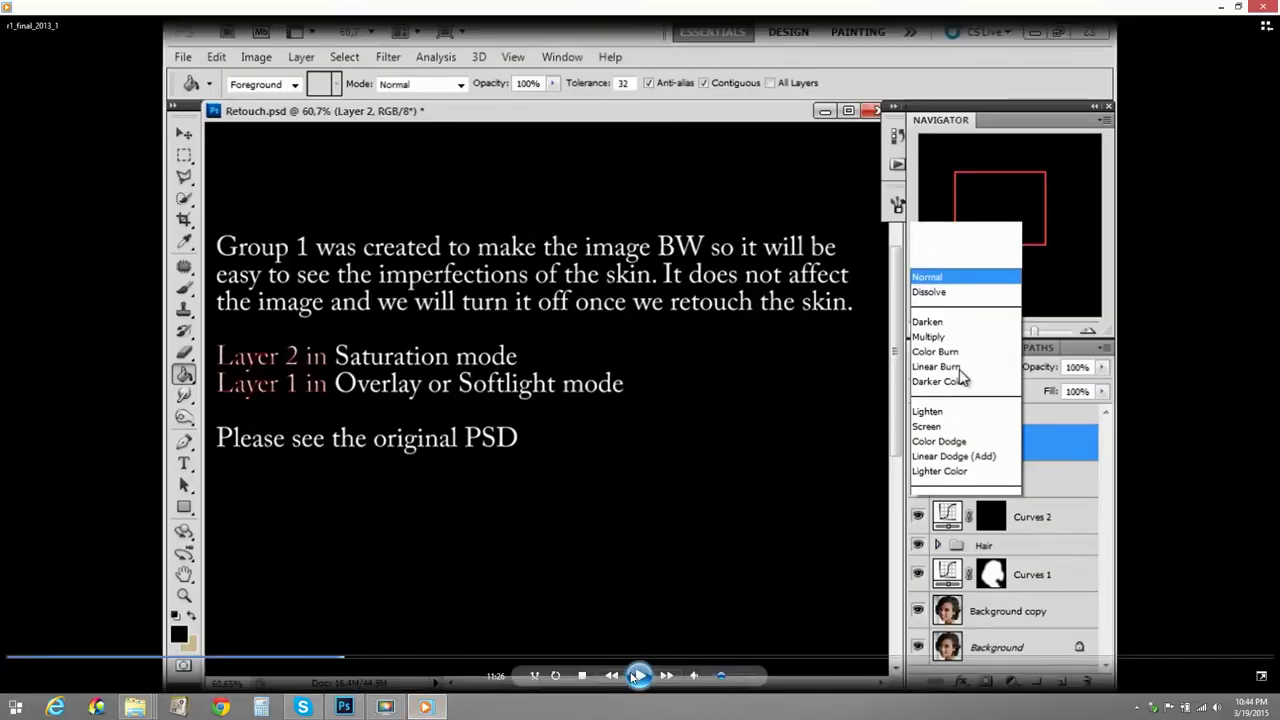
click(638, 675)
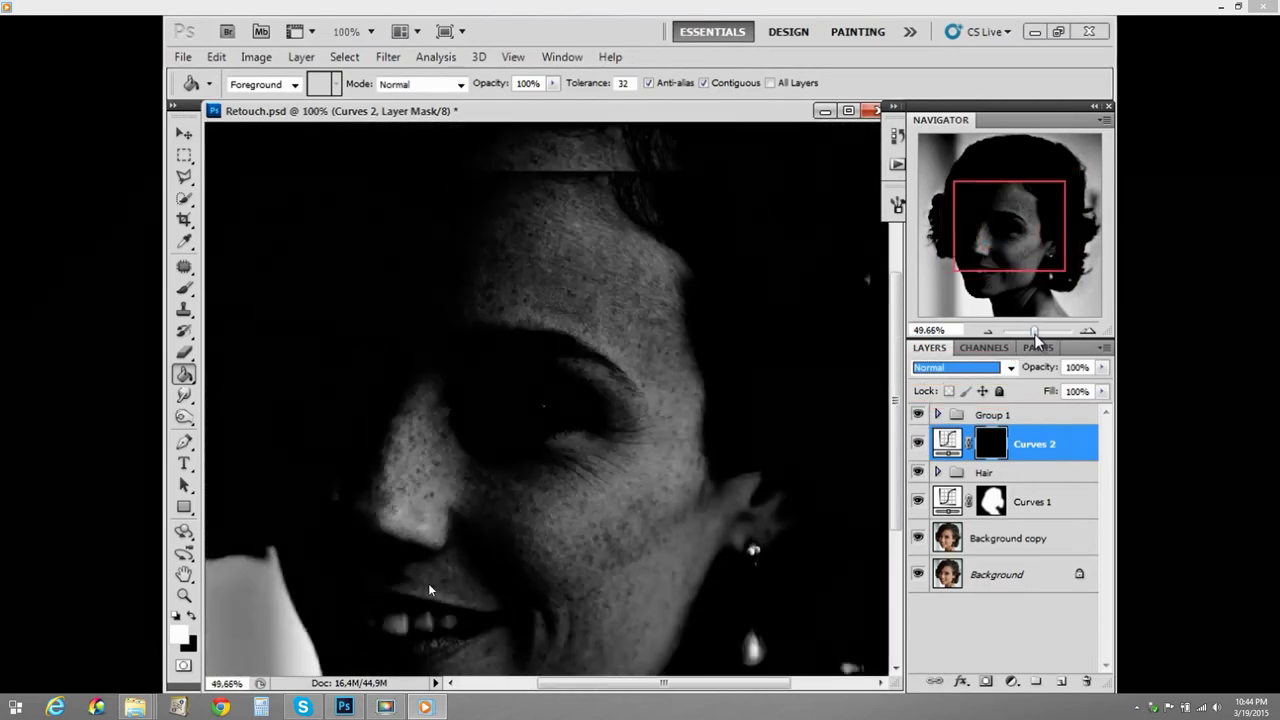
mouse_move(428, 590)
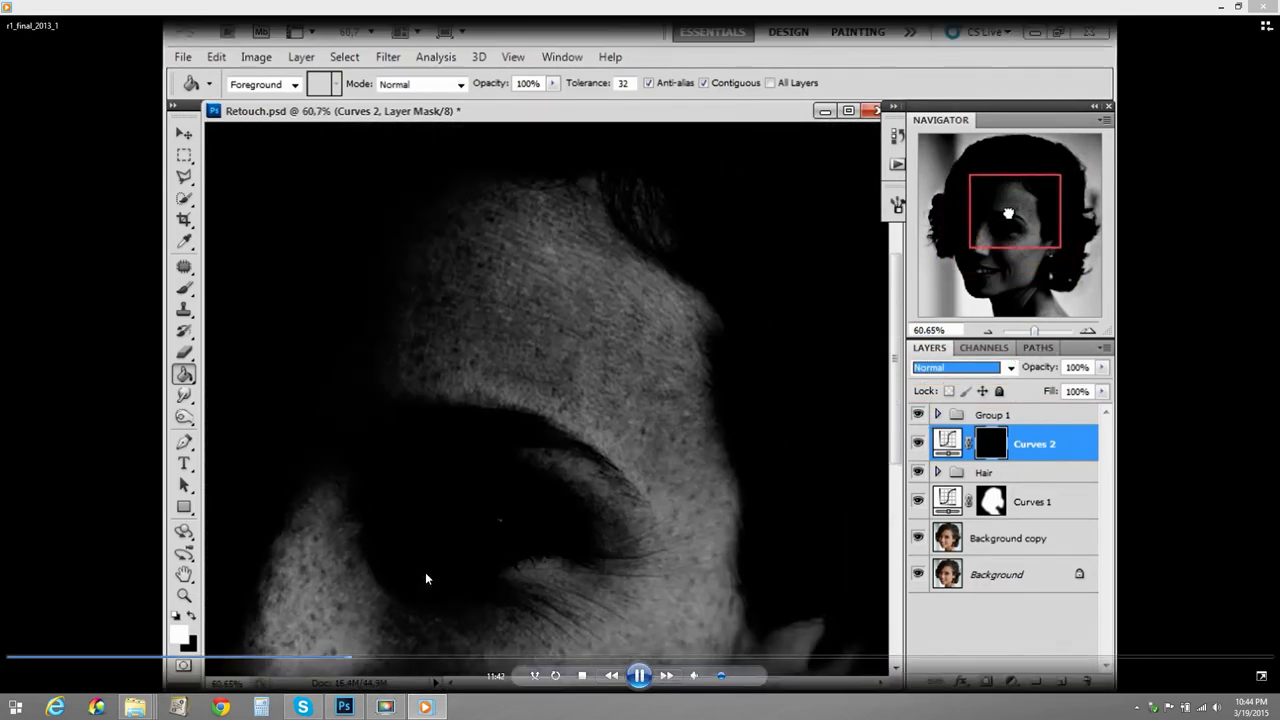
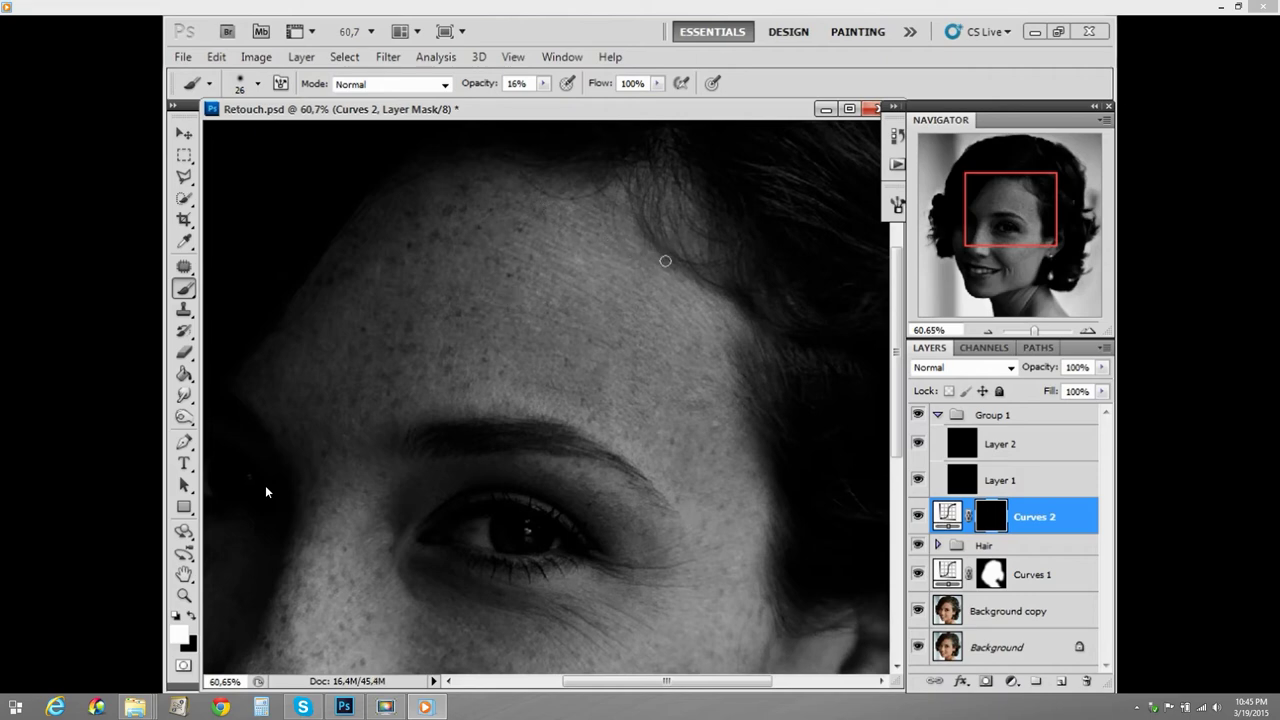
mouse_move(666, 260)
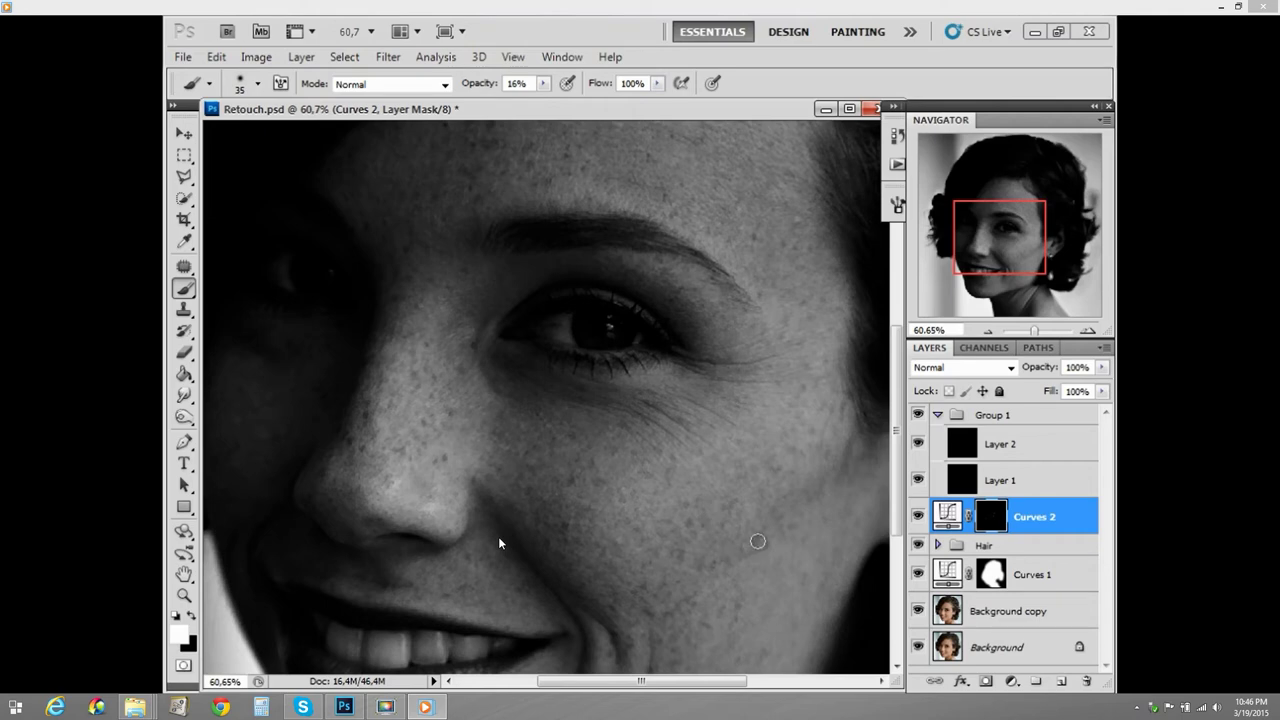
mouse_move(624, 530)
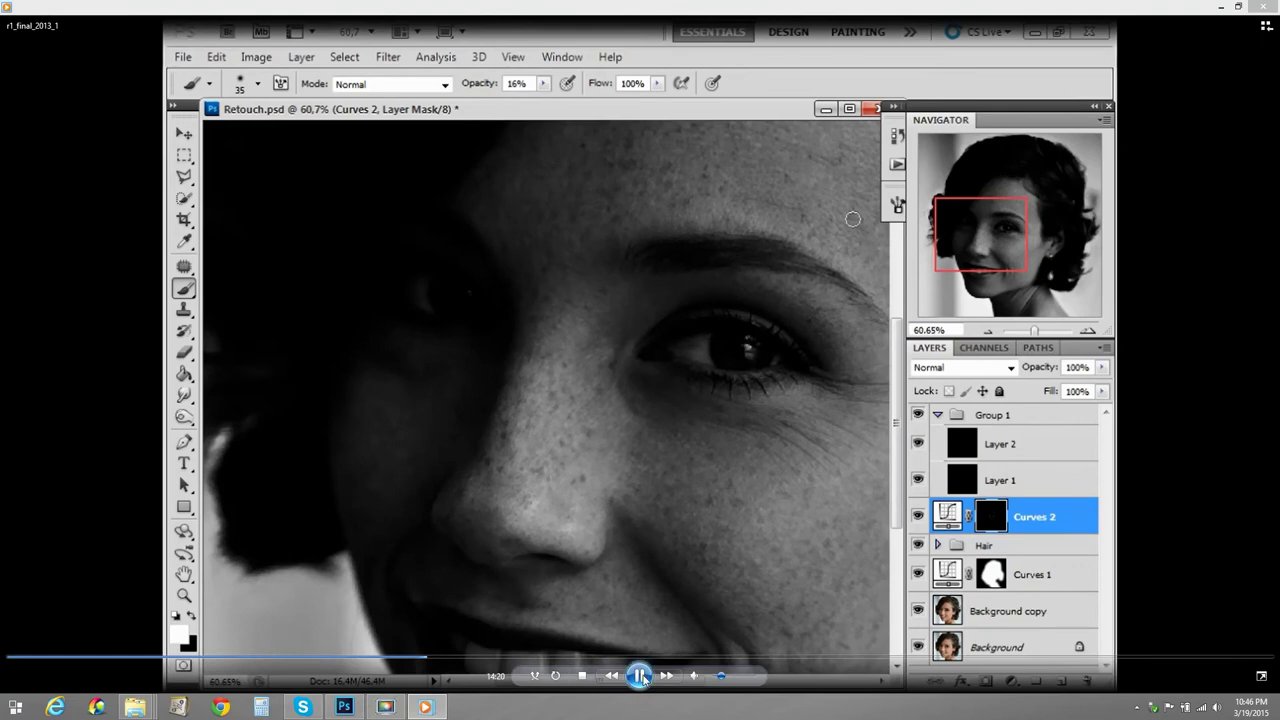
click(640, 677)
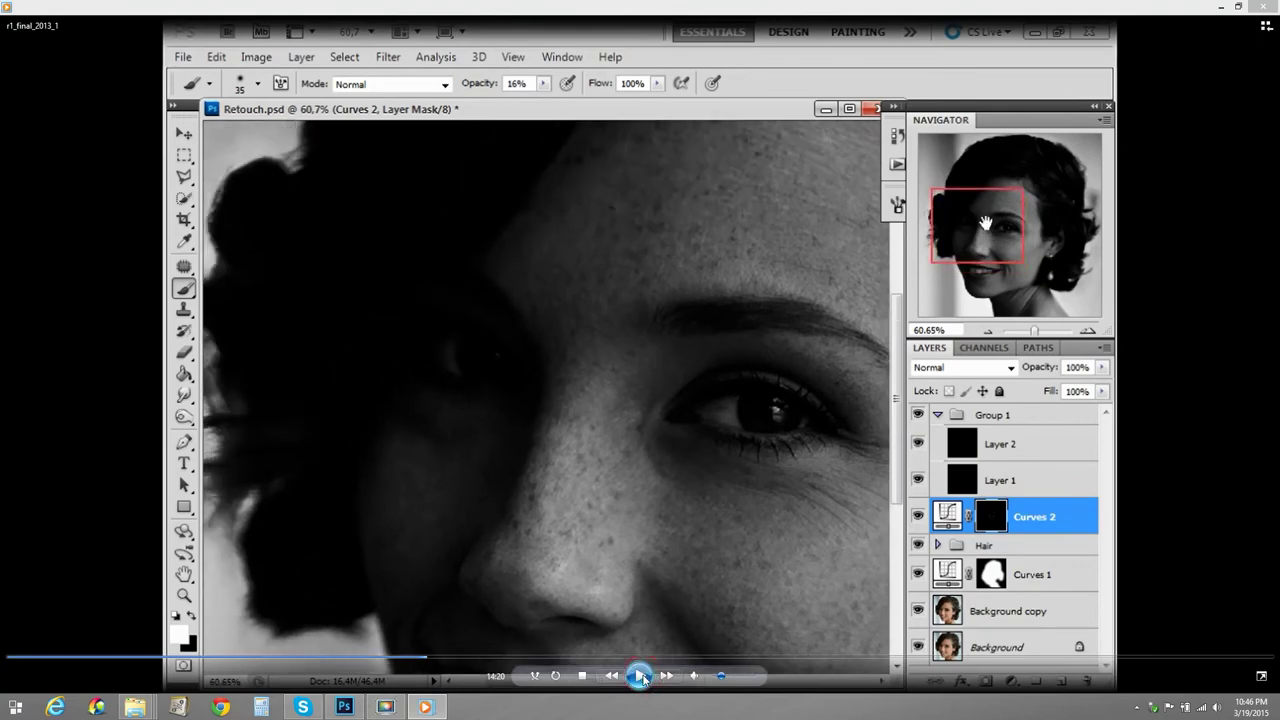
Switch to Photoshop, turn on Curves 3 and Curves 2, and compare the face with Curves 2 off and on
click(345, 707)
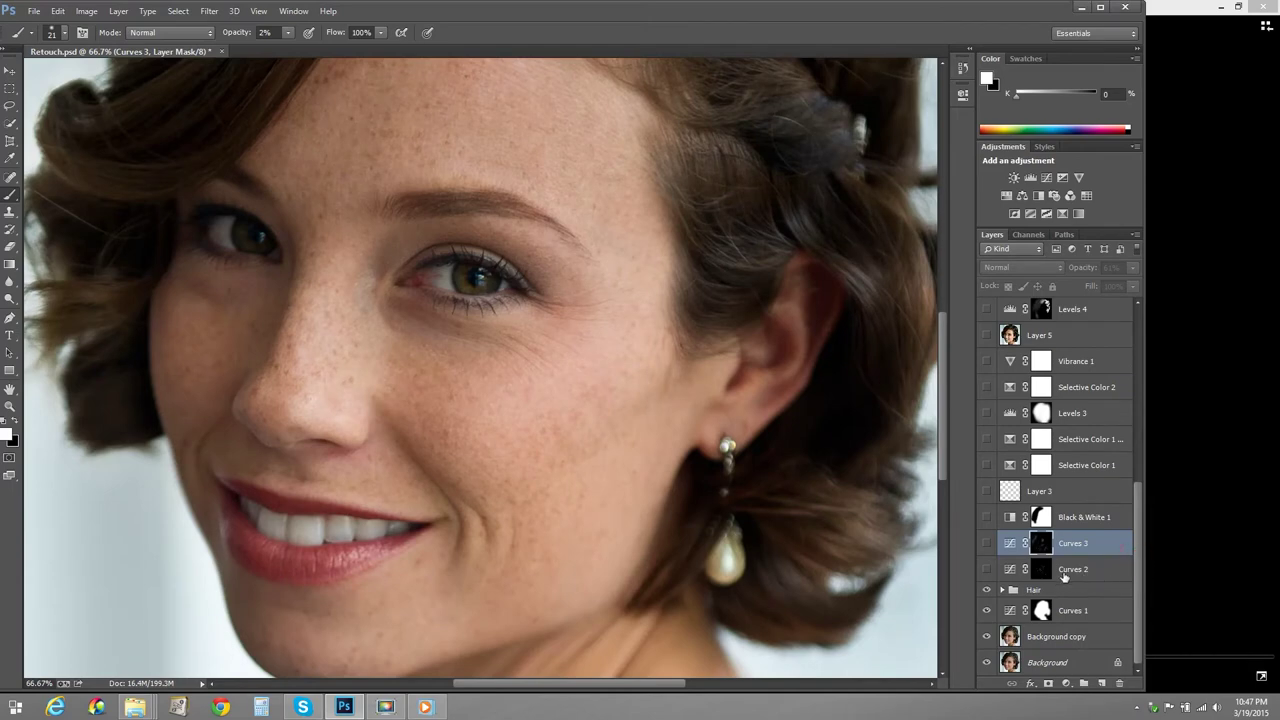
mouse_move(1142, 550)
mouse_down()
mouse_move(1163, 419)
mouse_move(1158, 347)
mouse_move(1139, 560)
mouse_up()
click(989, 543)
click(987, 570)
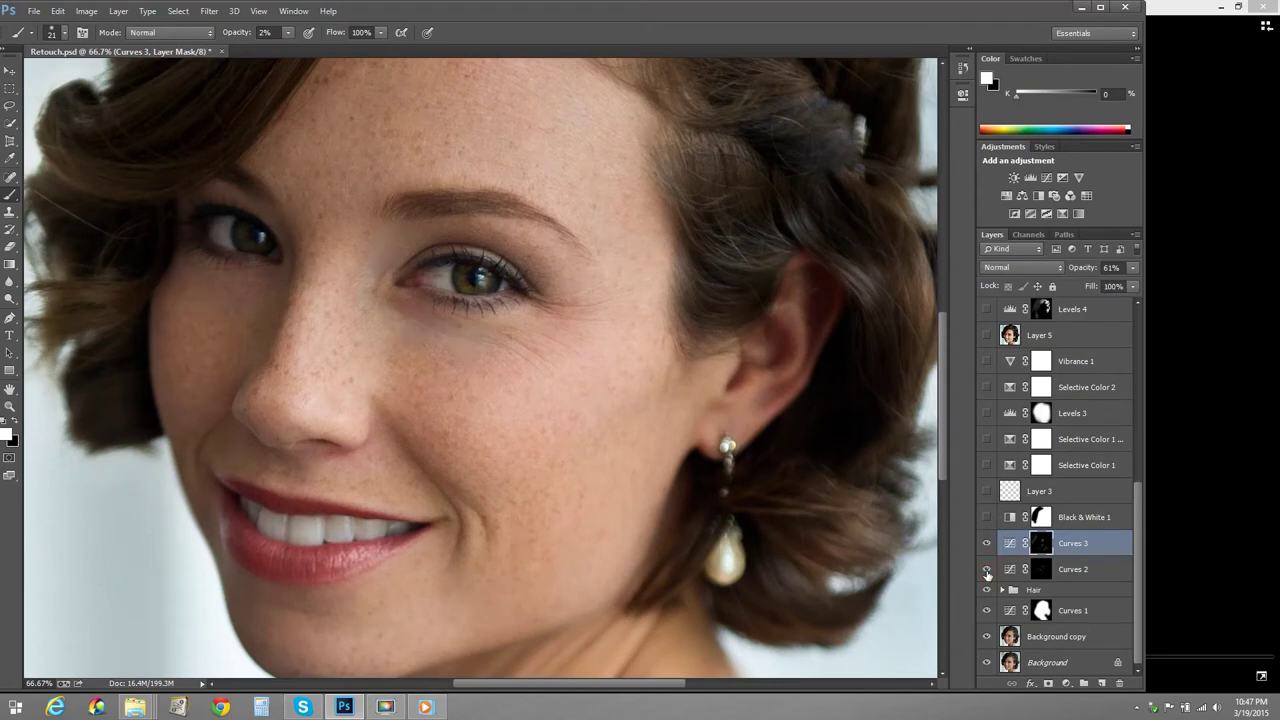
click(987, 570)
click(987, 570)
click(987, 570)
click(987, 570)
click(386, 708)
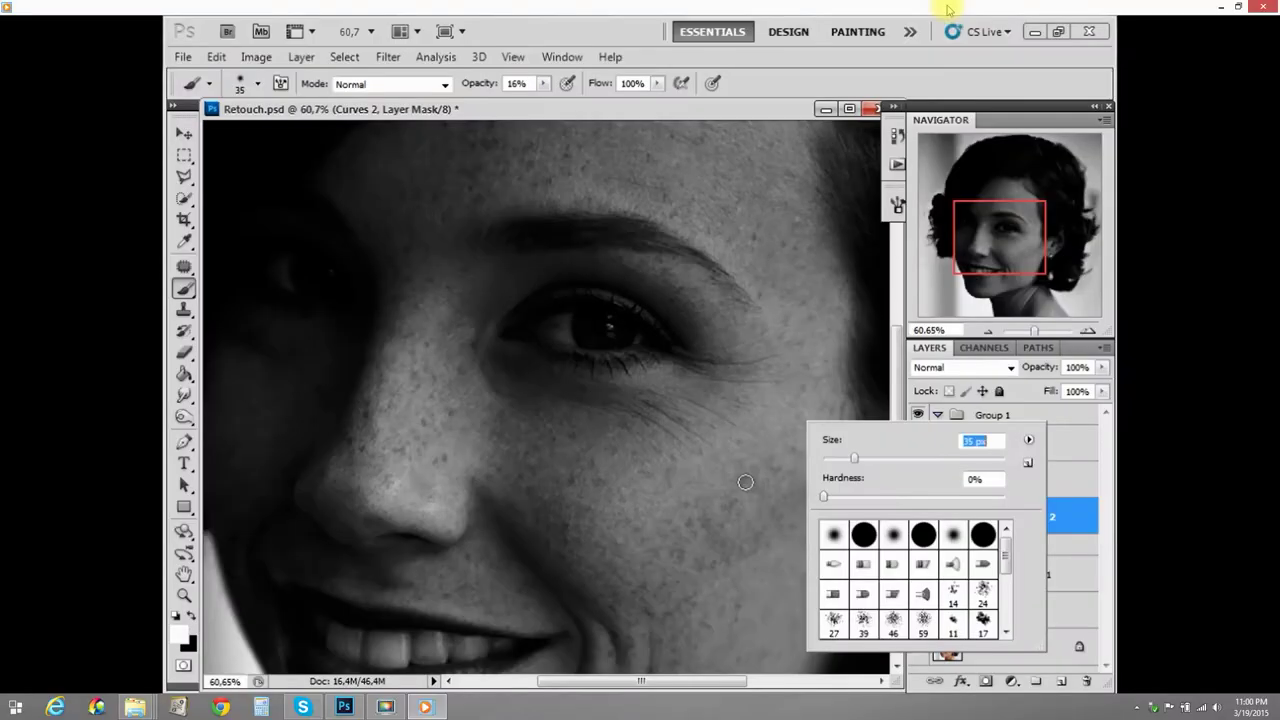
Dab the cheek on the Curves 2 mask with the 35 px brush, and turn Layer 1 off temporarily to work on the shadowed eye area
click(762, 472)
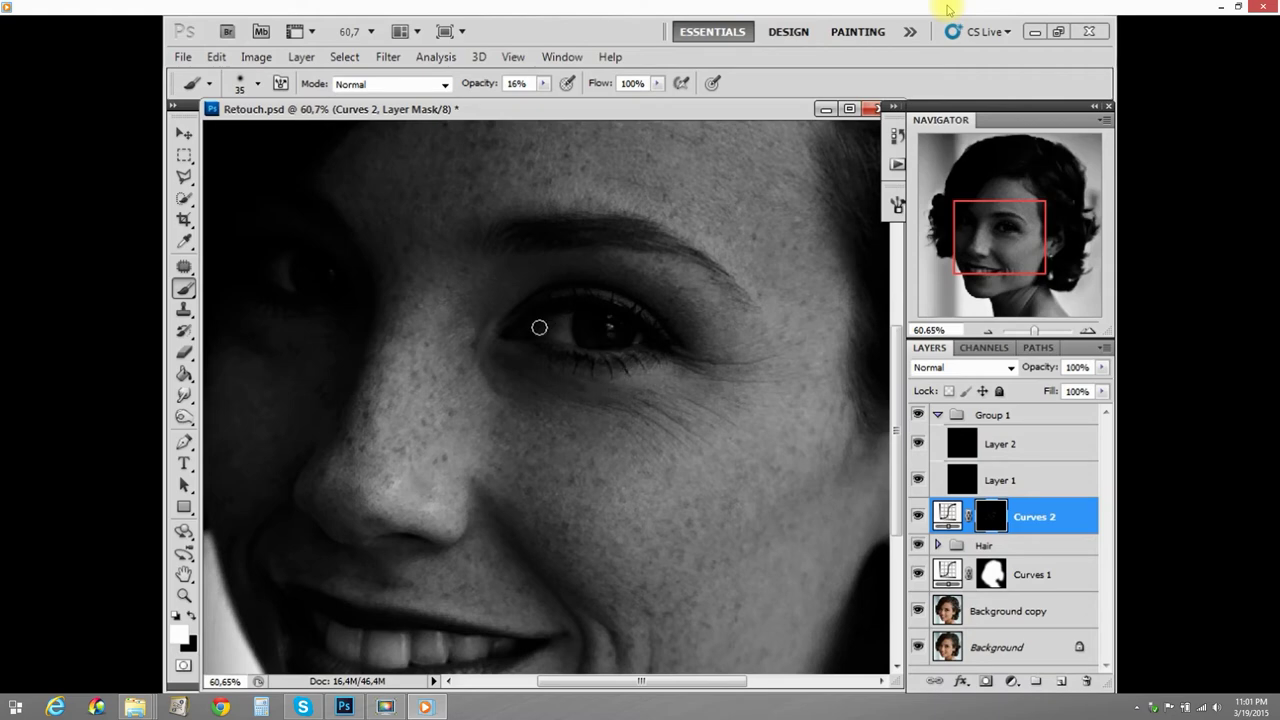
drag(1029, 209, 970, 200)
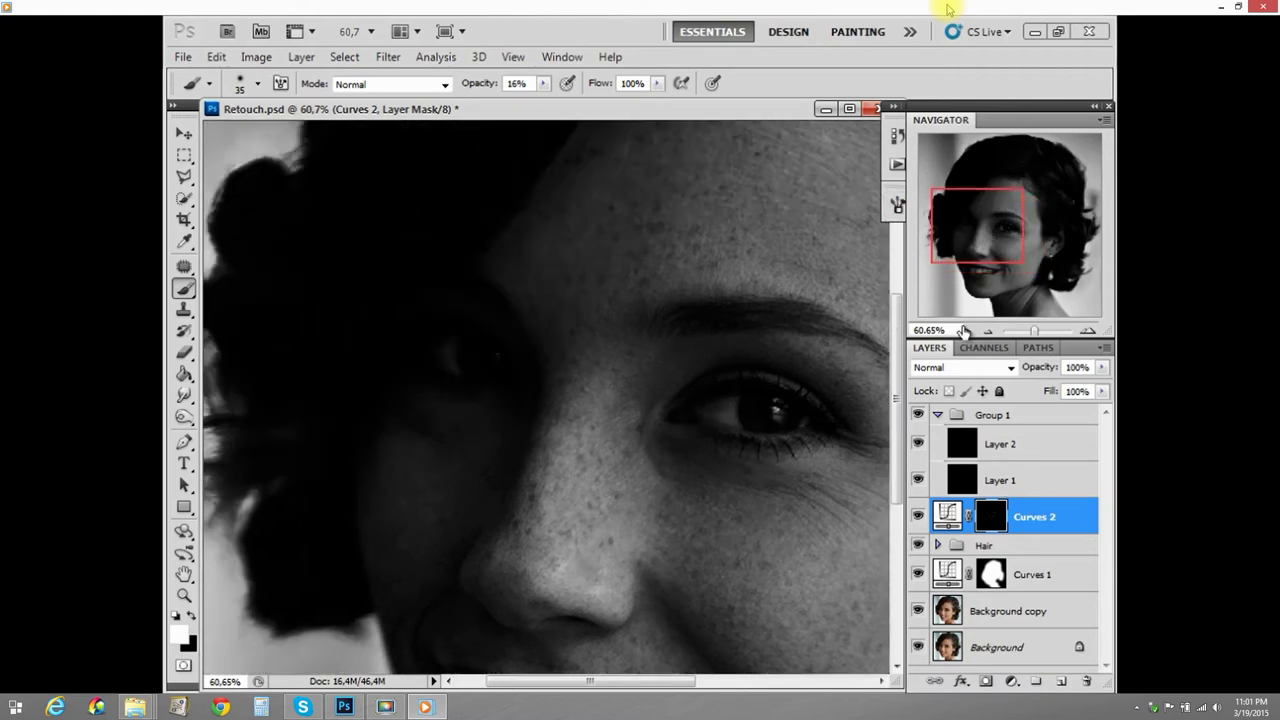
click(918, 479)
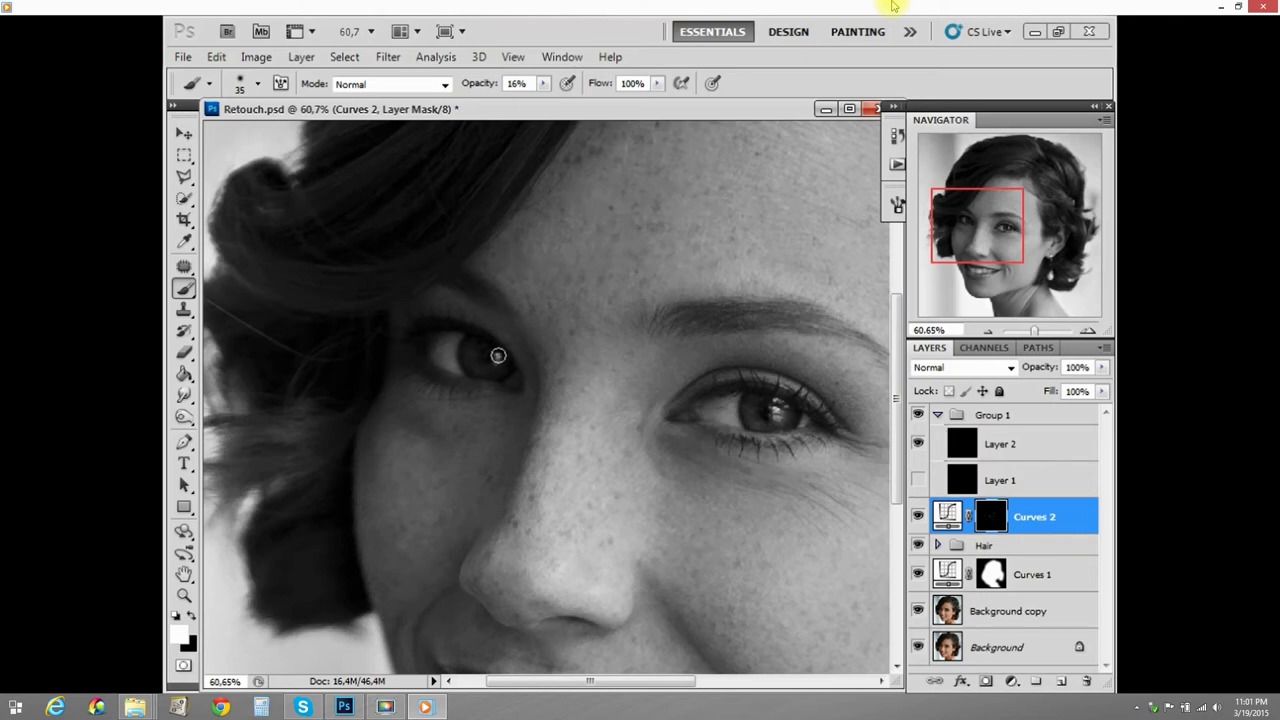
drag(1010, 233, 1025, 221)
click(918, 480)
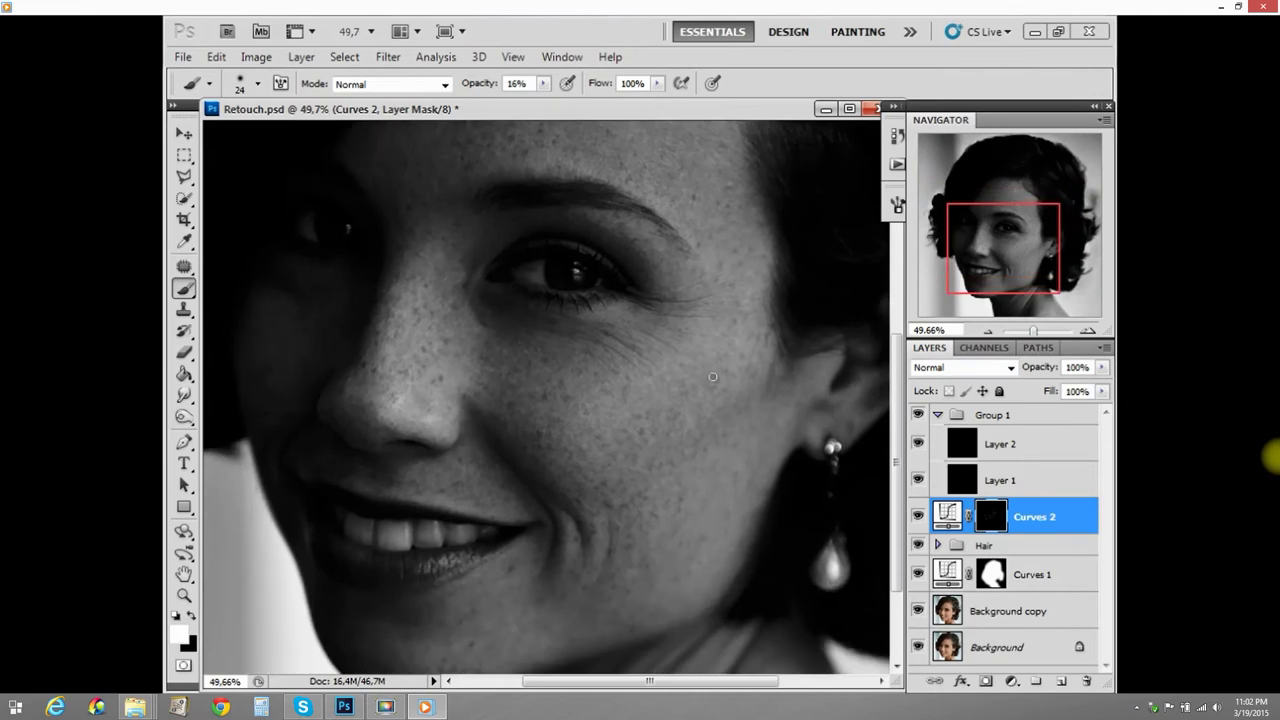
Lower the brush opacity to 11% and dab the 24 px brush over the cheek blotches near the smile lines on the Curves 2 mask
right_click(740, 406)
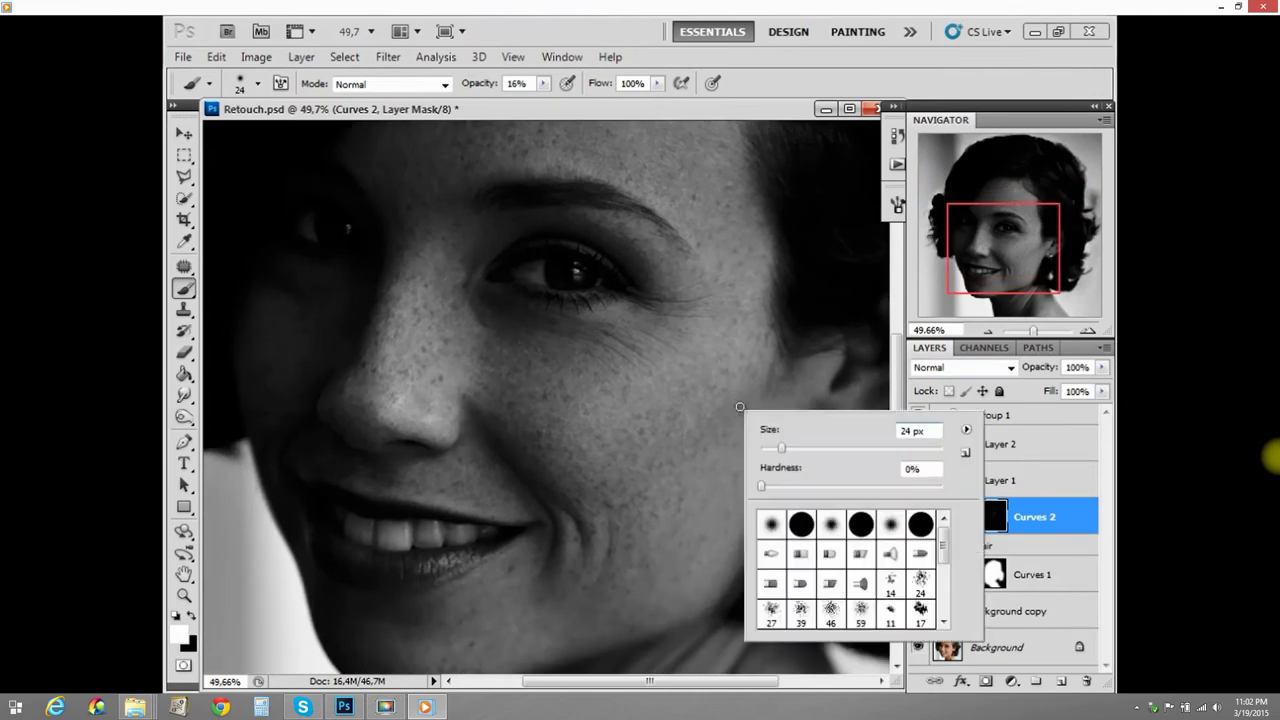
click(539, 100)
key(1)
key(1)
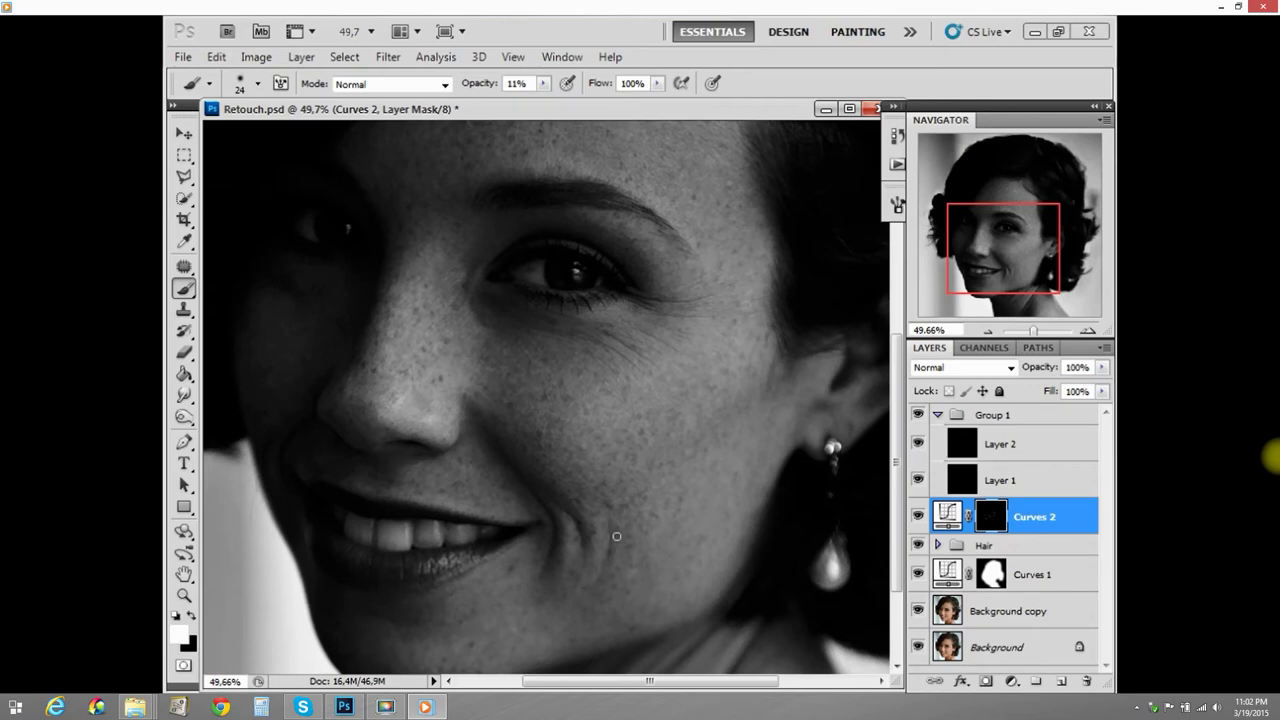
drag(1033, 331, 1037, 331)
mouse_move(1028, 280)
mouse_down()
mouse_move(1025, 268)
mouse_move(990, 282)
mouse_move(1000, 300)
mouse_up()
right_click(680, 375)
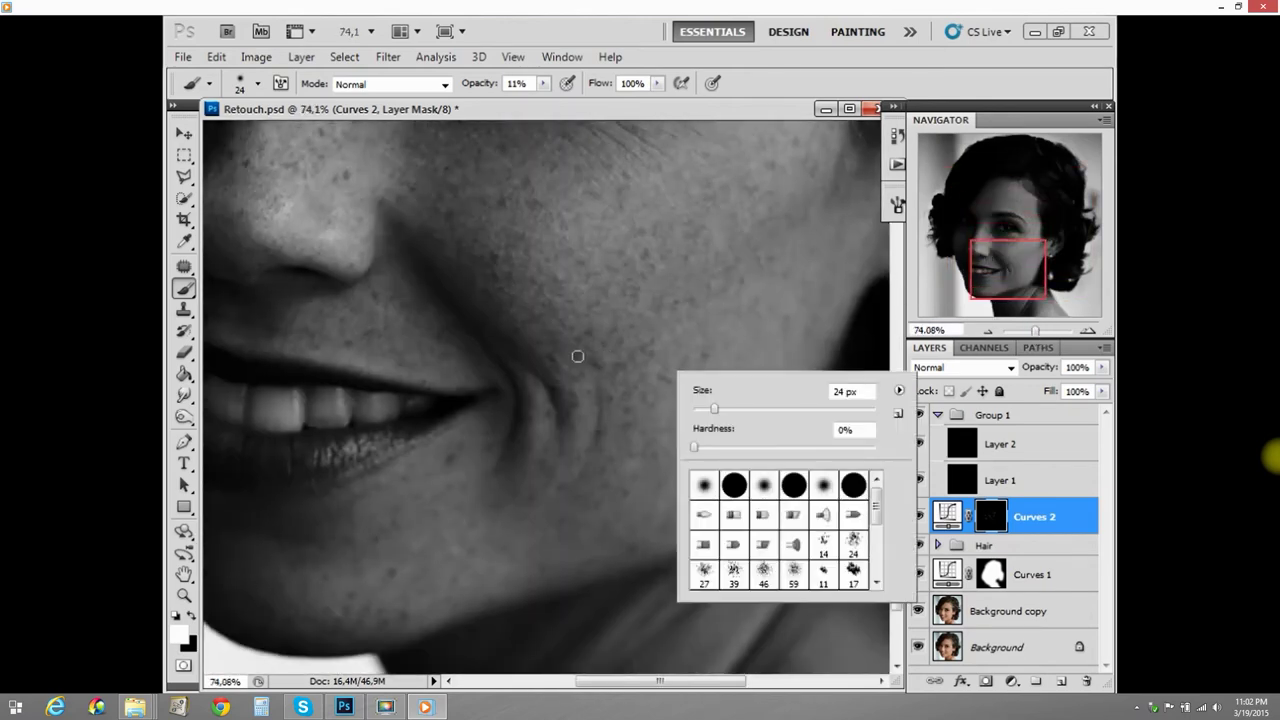
click(577, 356)
Set the brush size to 6 px and then 9 px for the fine spots around the smile lines
right_click(660, 358)
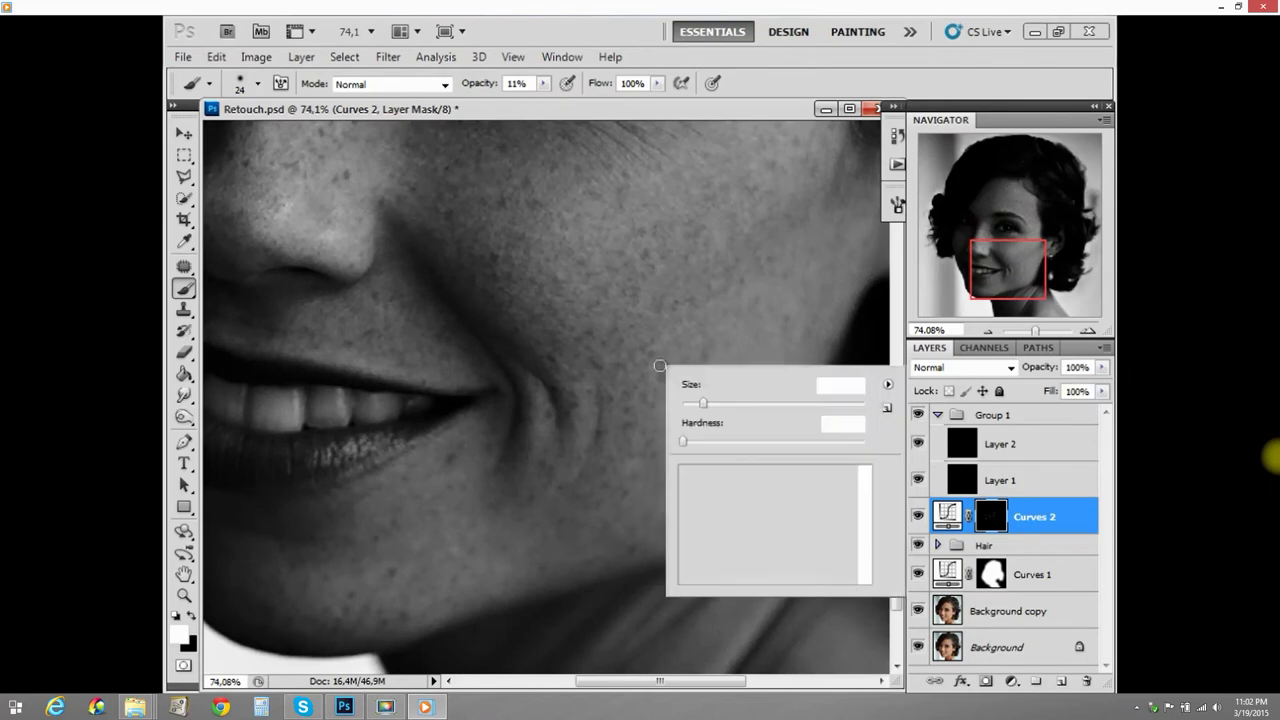
text(6)
key(Return)
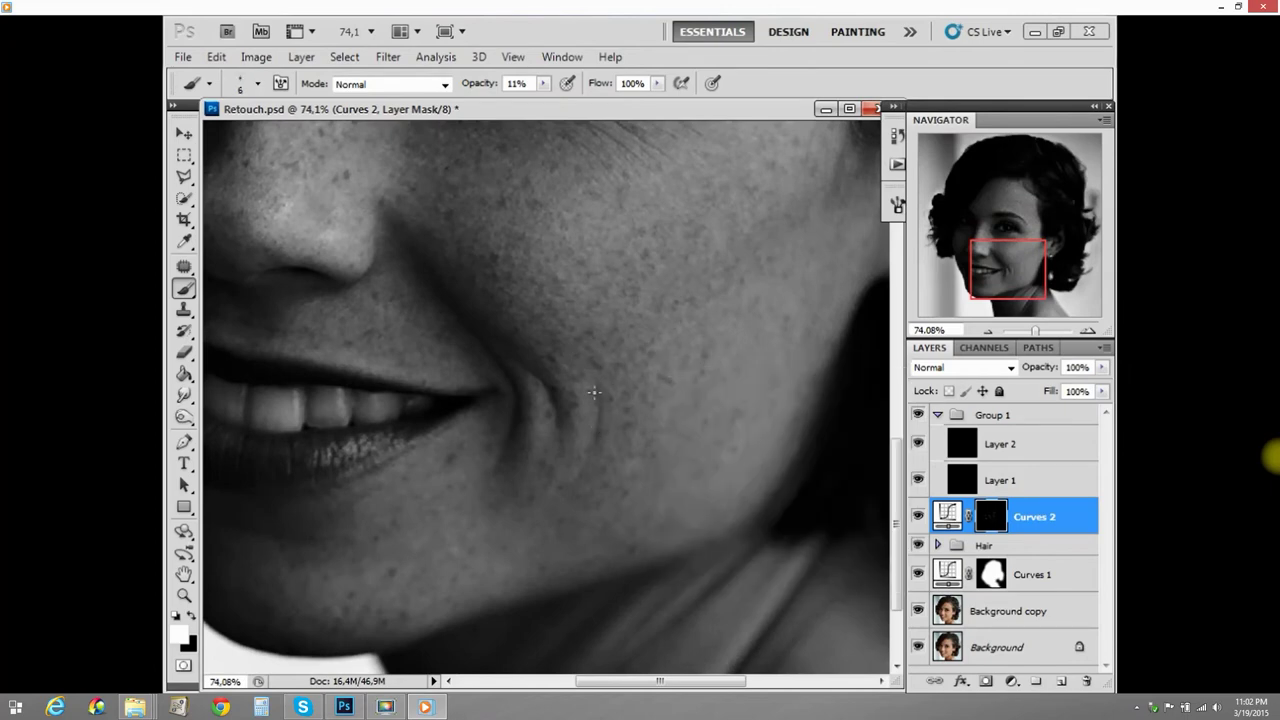
right_click(651, 364)
text(9)
key(Return)
Set the brush size to 7 px for retouching the small spots around the nose and upper lip
mouse_move(924, 517)
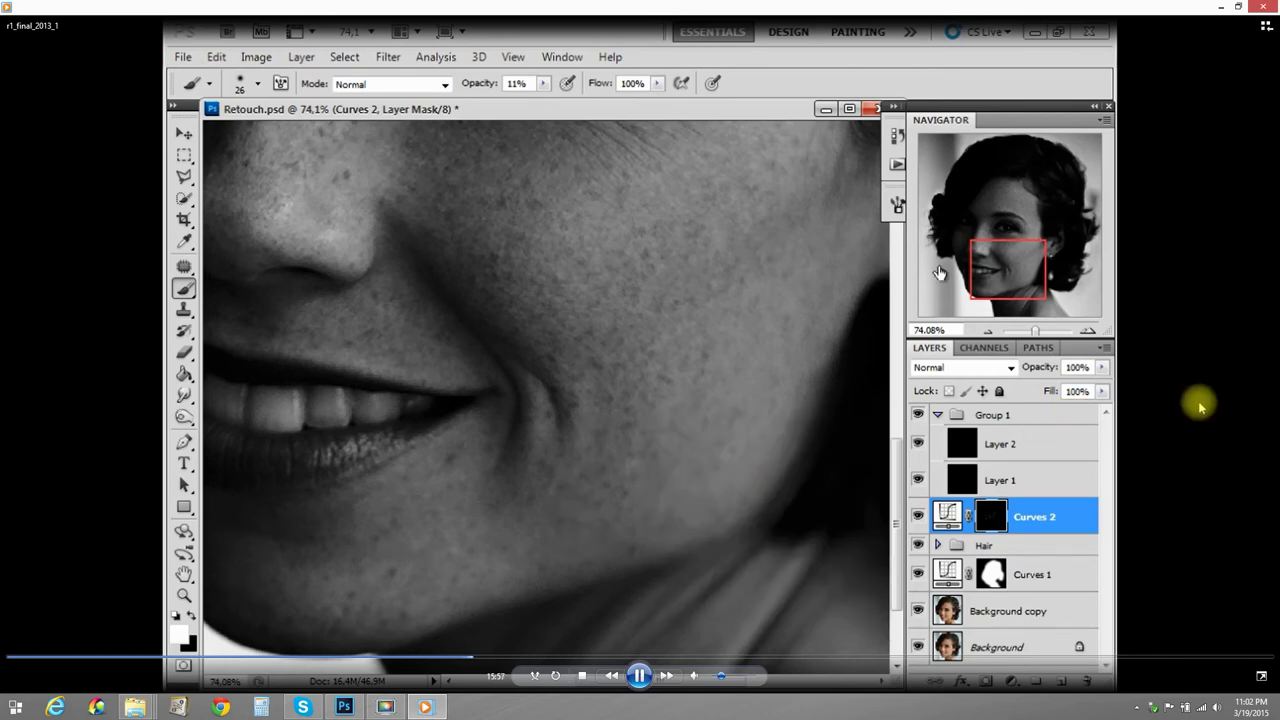
drag(940, 273, 985, 267)
right_click(587, 357)
drag(595, 404, 581, 404)
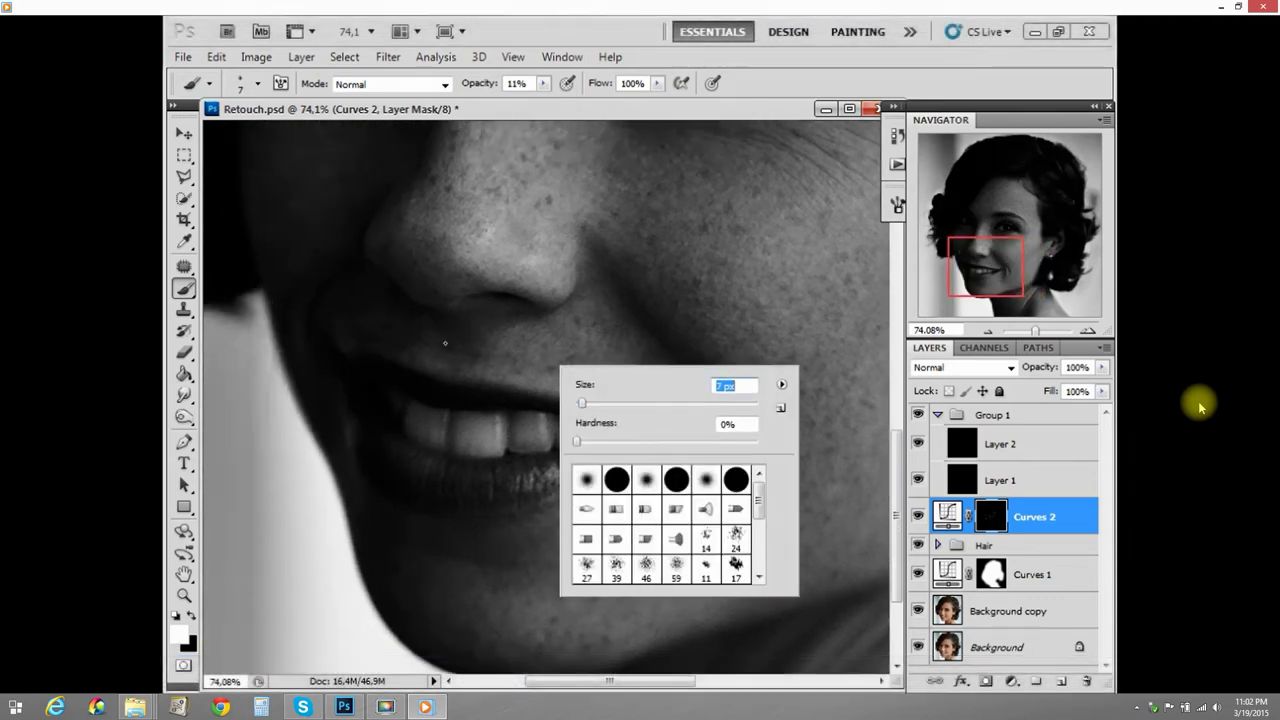
key(Return)
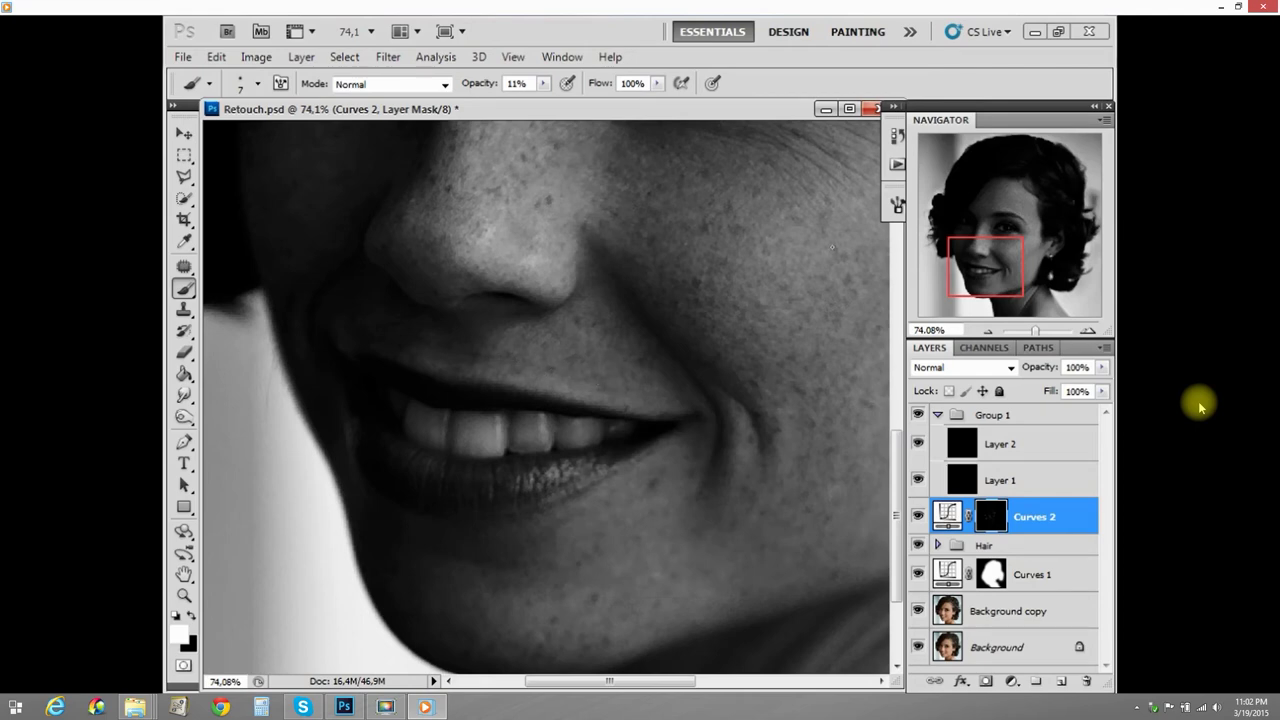
Hide Layer 1 to reveal detail in the dark areas around the mouth, and set the brush size to 23 px
click(917, 479)
drag(1000, 260, 980, 251)
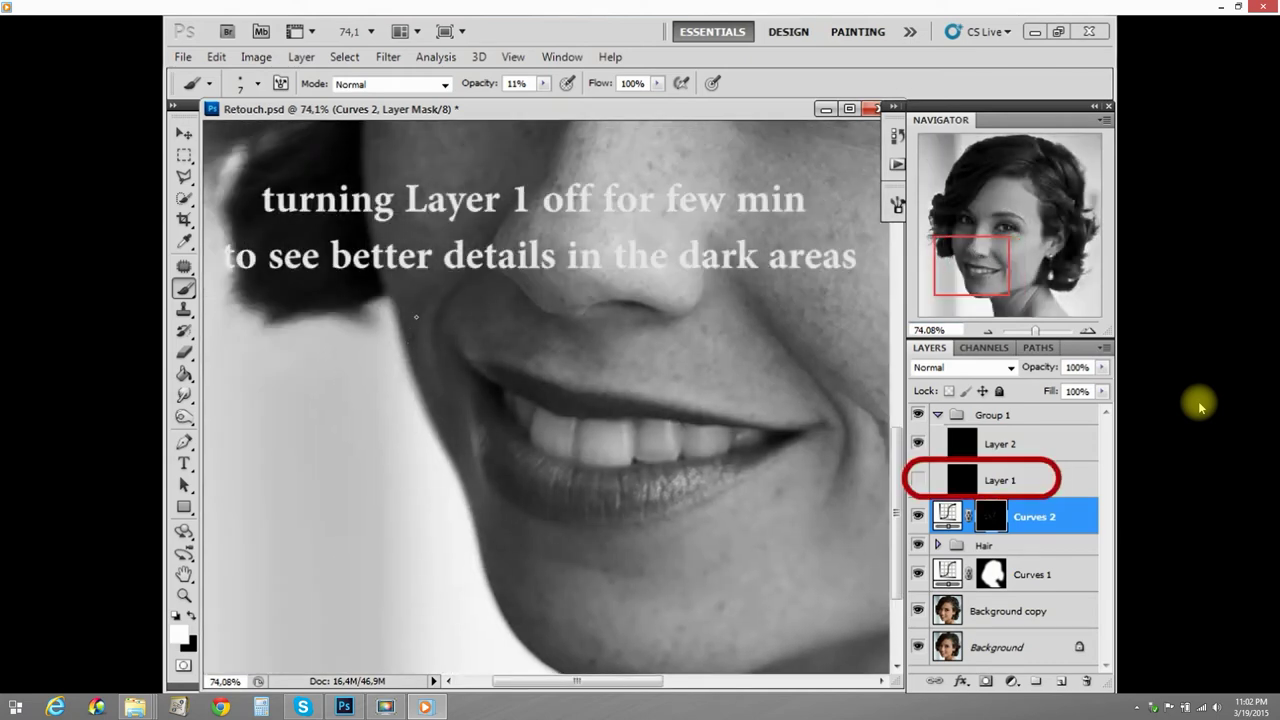
right_click(477, 286)
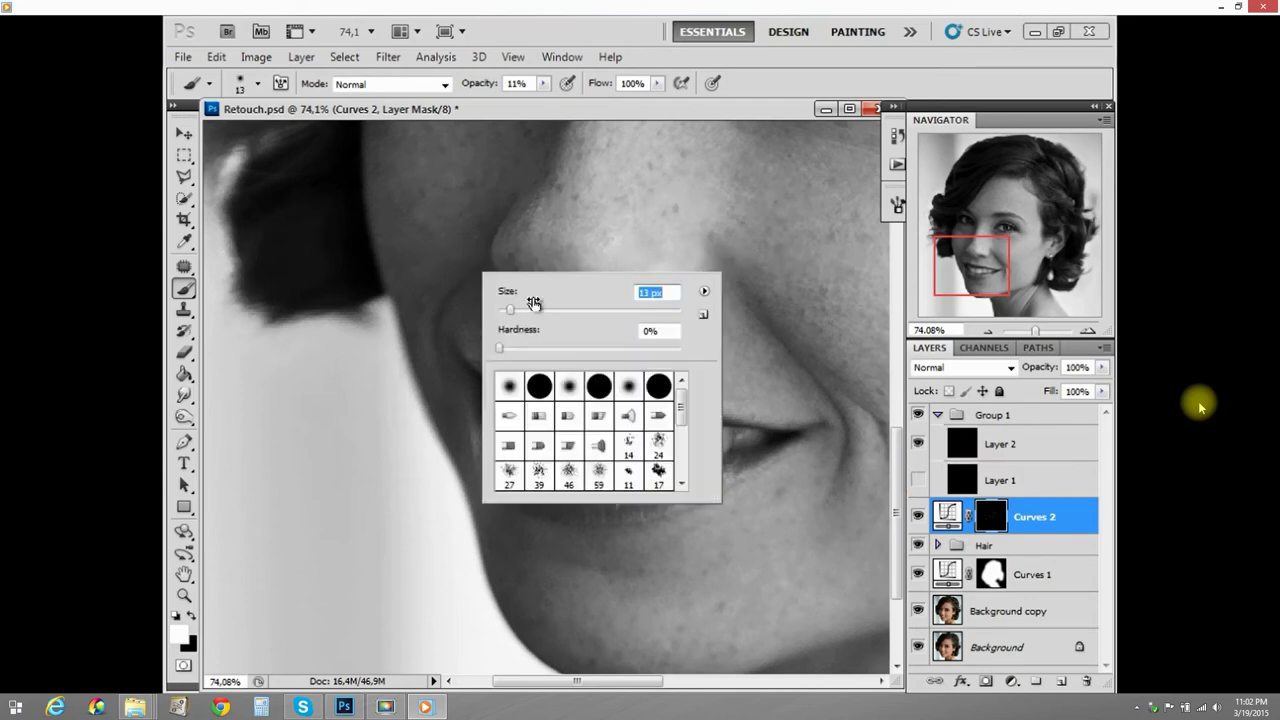
text(23)
key(Return)
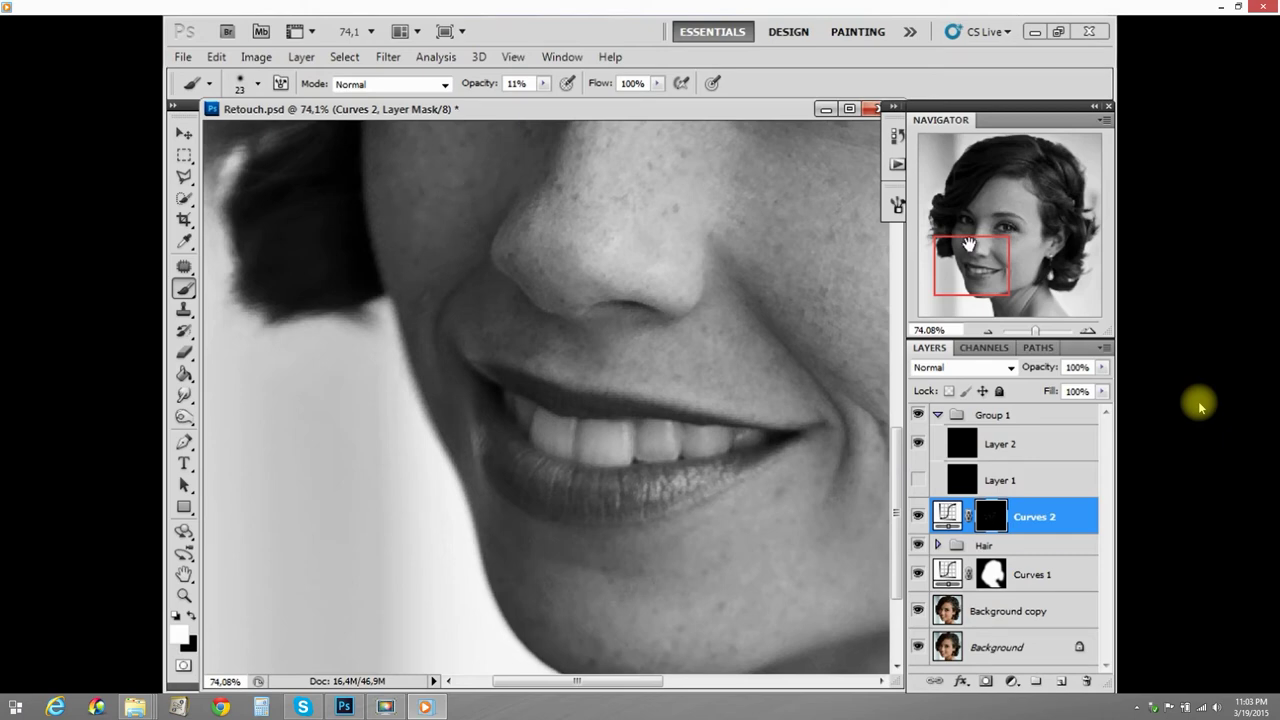
Set the brush size to 42 px for evening the shaded skin beneath the eye and beside the nose
drag(969, 244, 972, 218)
right_click(483, 310)
drag(537, 364, 551, 364)
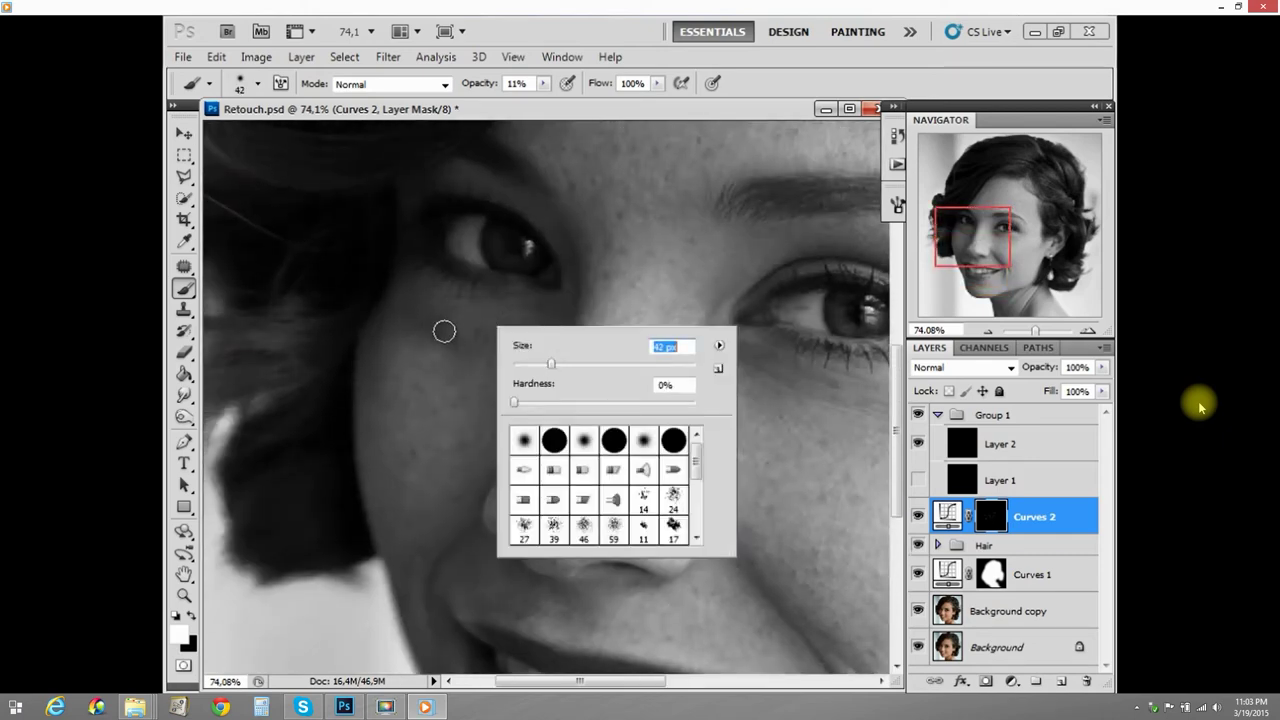
key(Return)
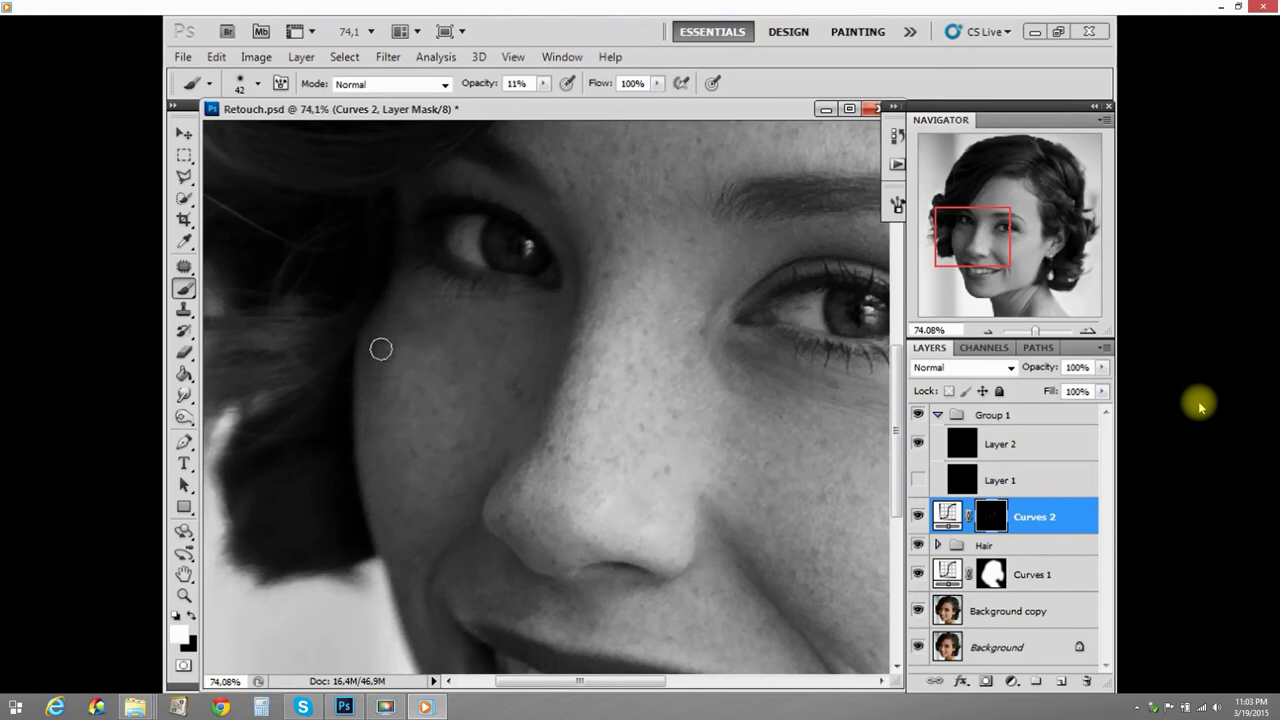
mouse_move(509, 503)
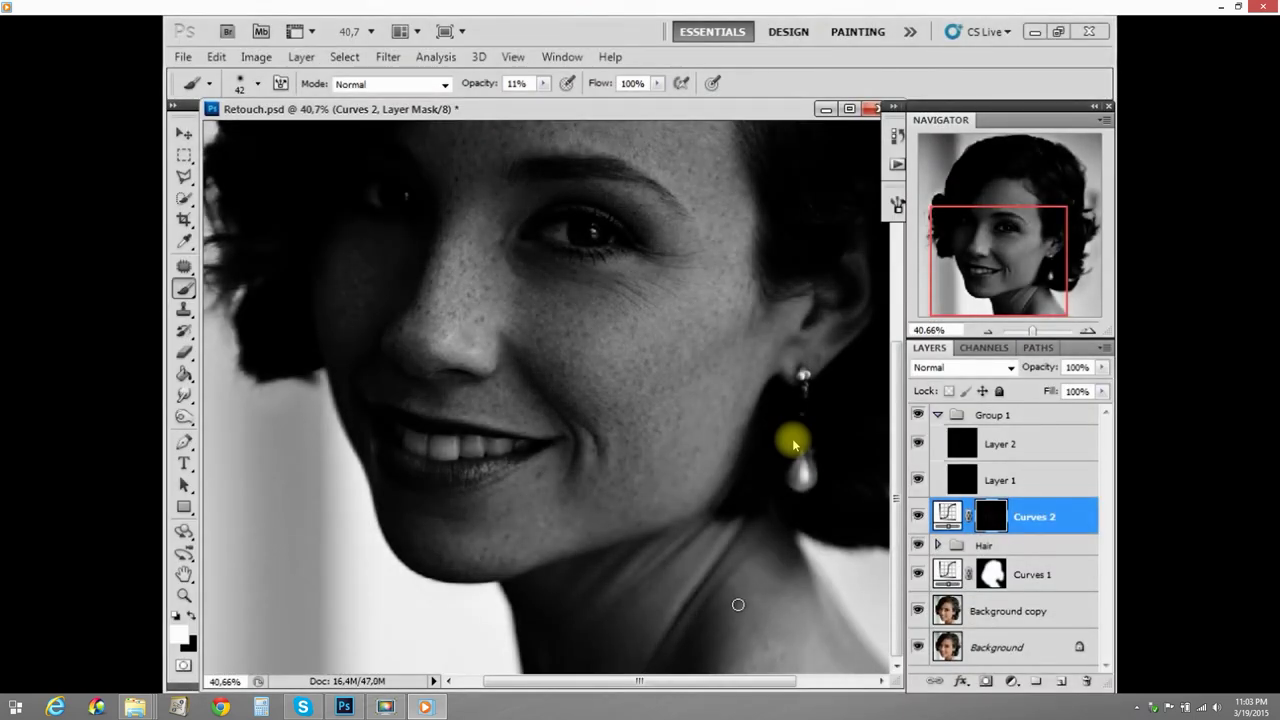
Skip the tutorial video ahead to the Curves 3 explanation at about 18:41 and pause it there
mouse_move(667, 492)
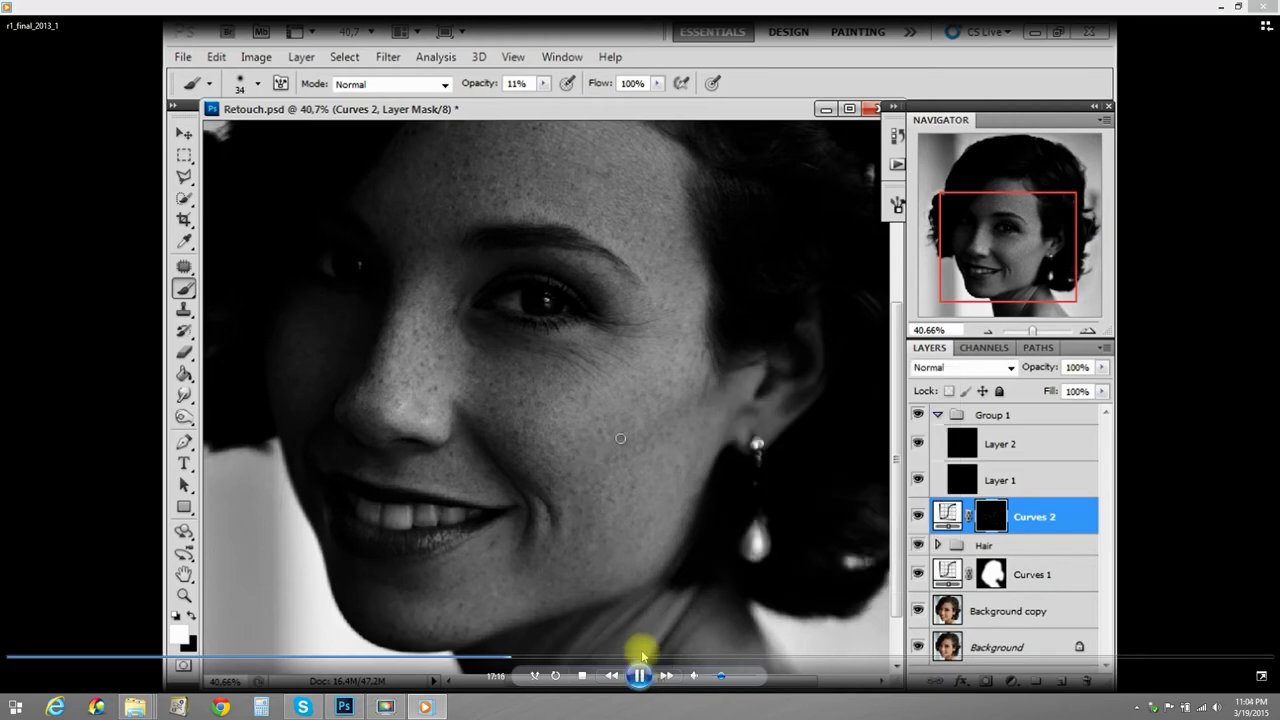
click(518, 657)
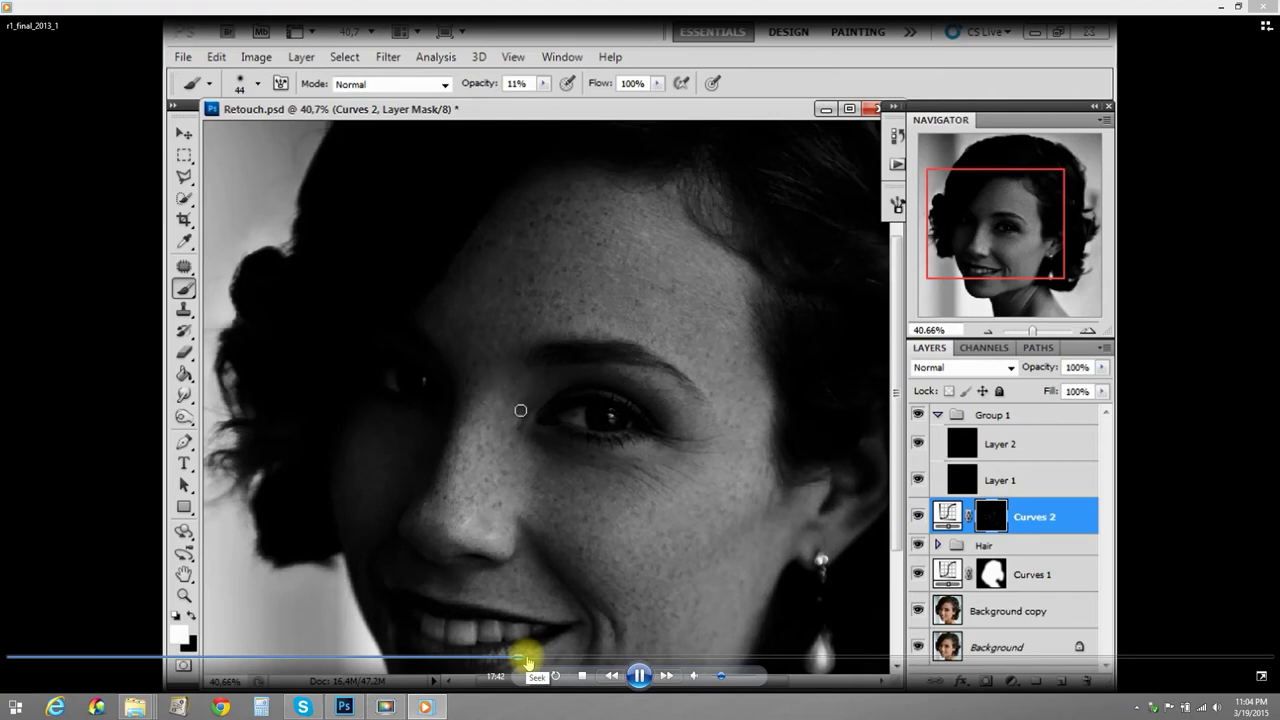
click(526, 658)
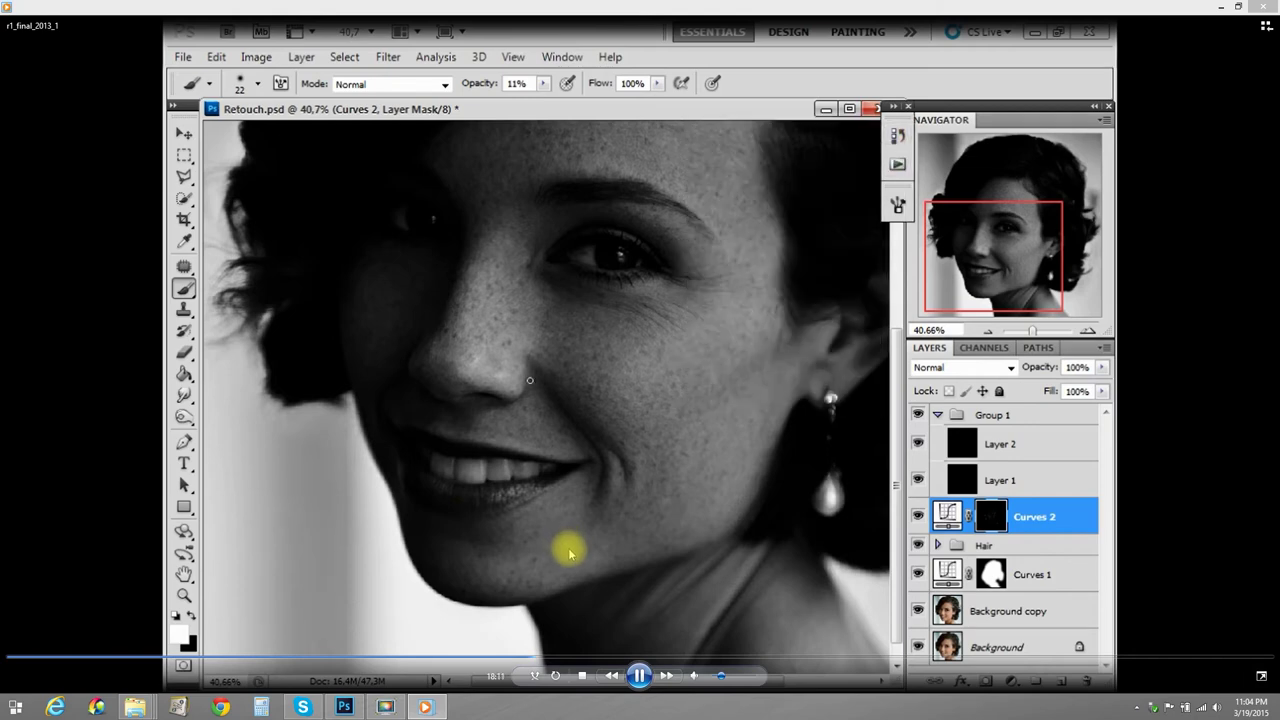
click(546, 660)
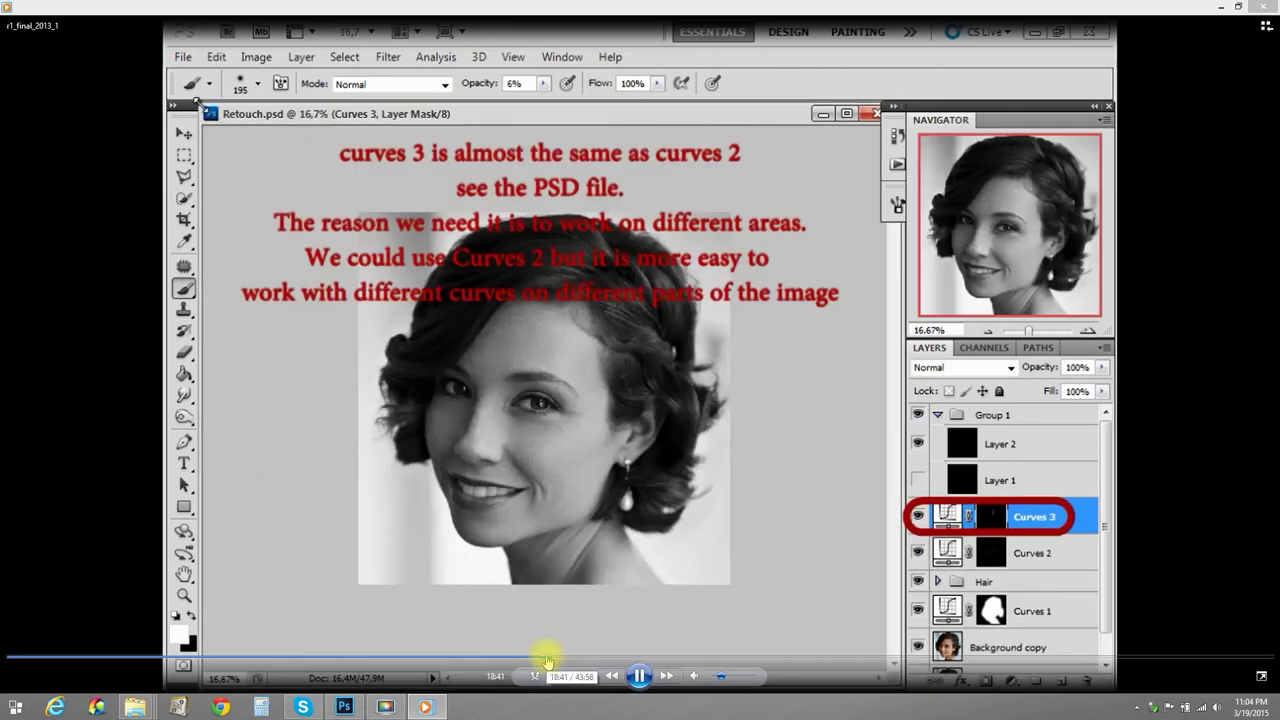
click(640, 675)
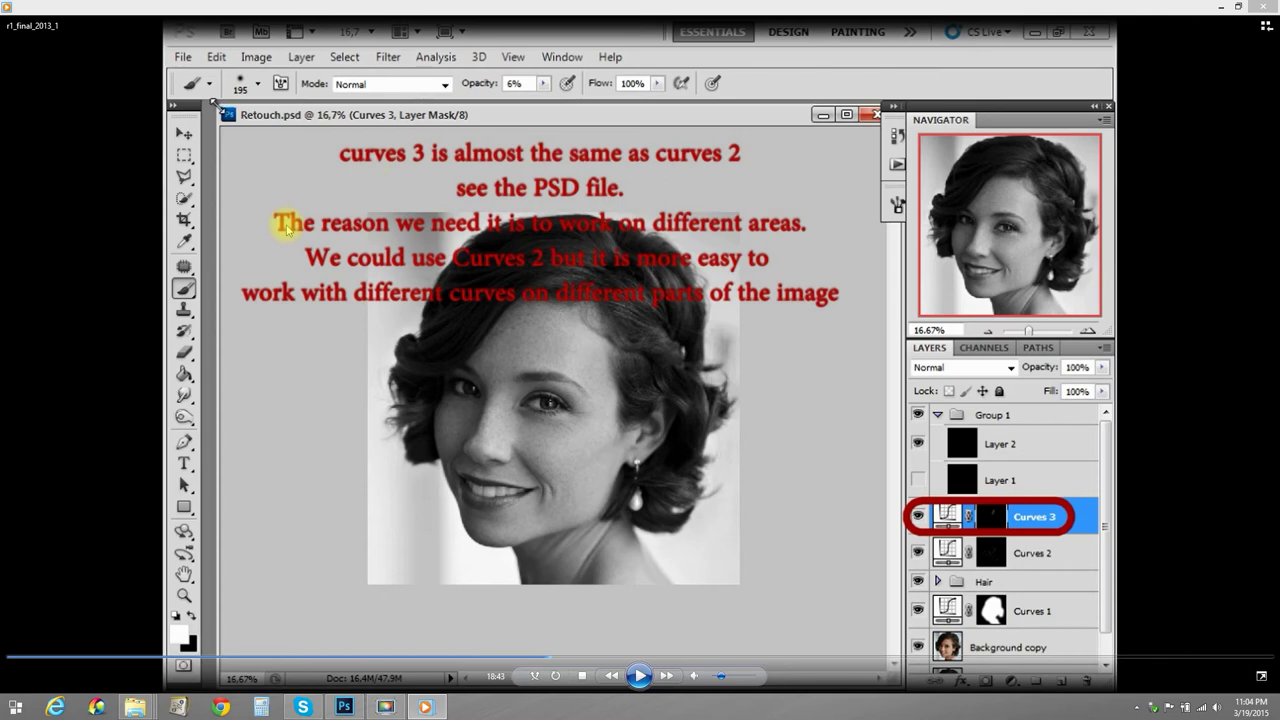
mouse_move(309, 218)
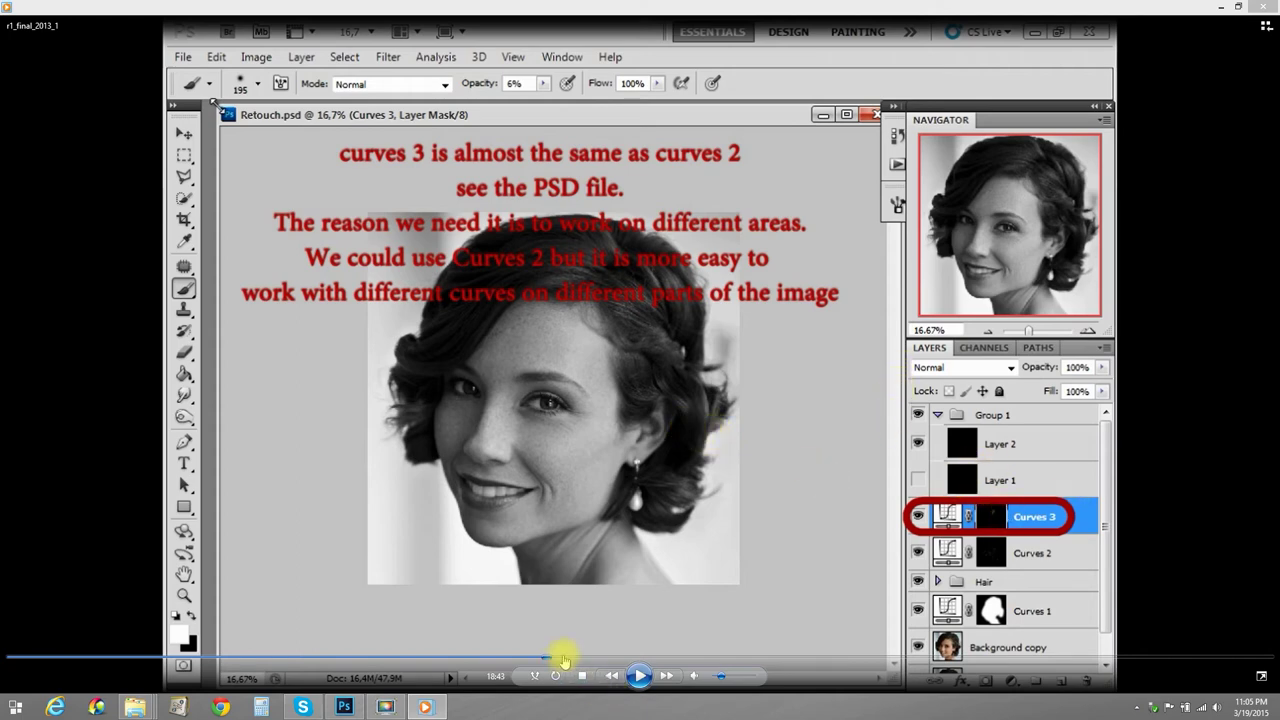
Resume the tutorial video, skip further into the Curves 3 mask painting, and pause it
click(638, 676)
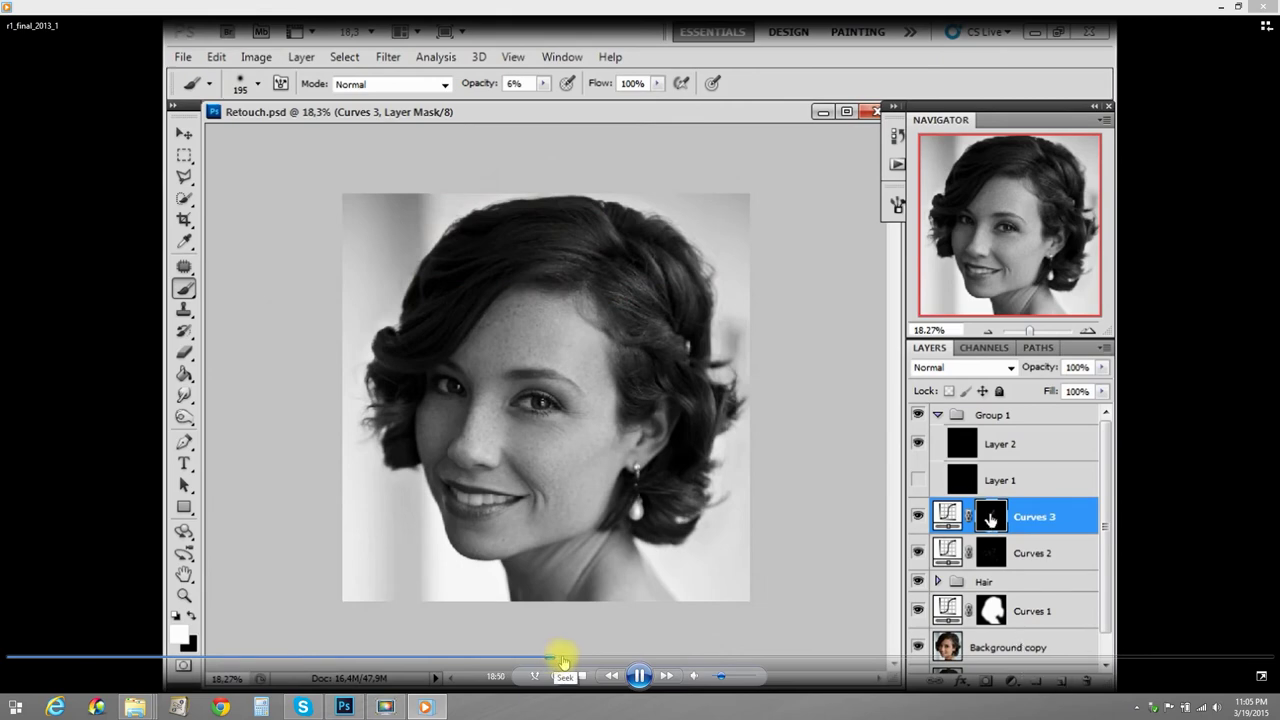
click(563, 657)
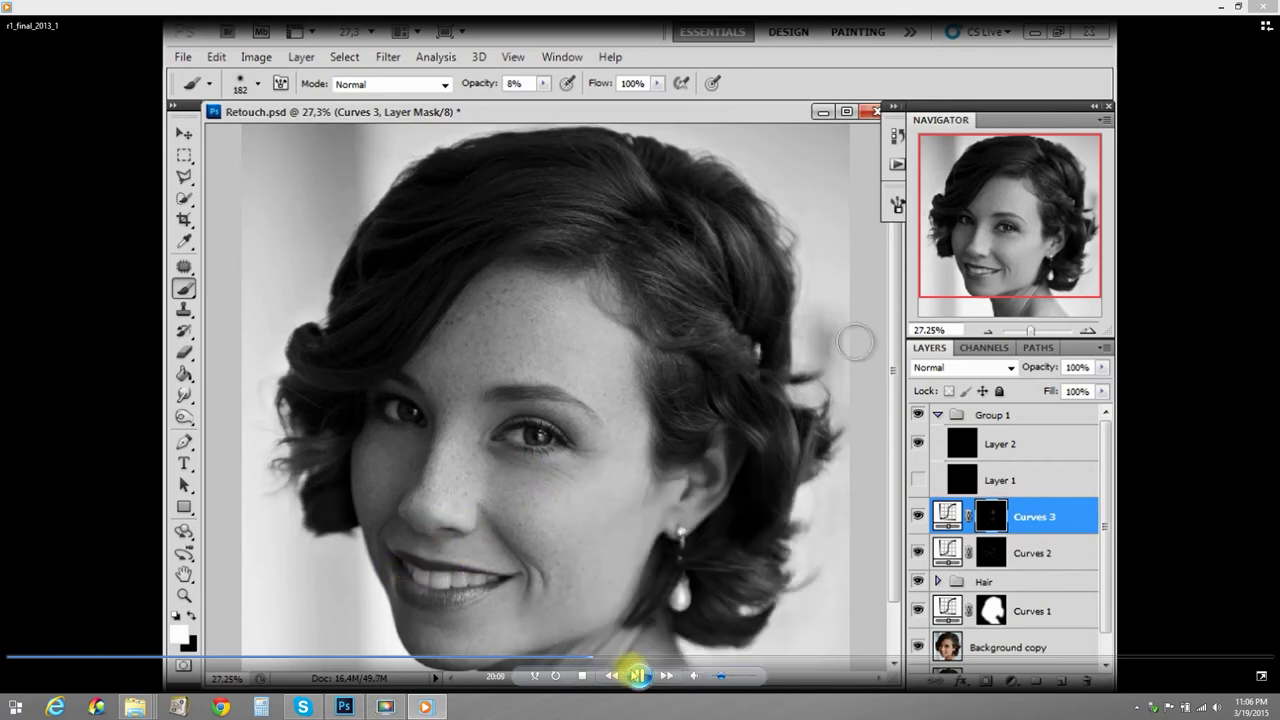
key(space)
Switch to Photoshop and toggle the visibility of Curves 2 and Curves 3 to compare the skin with and without them
click(343, 707)
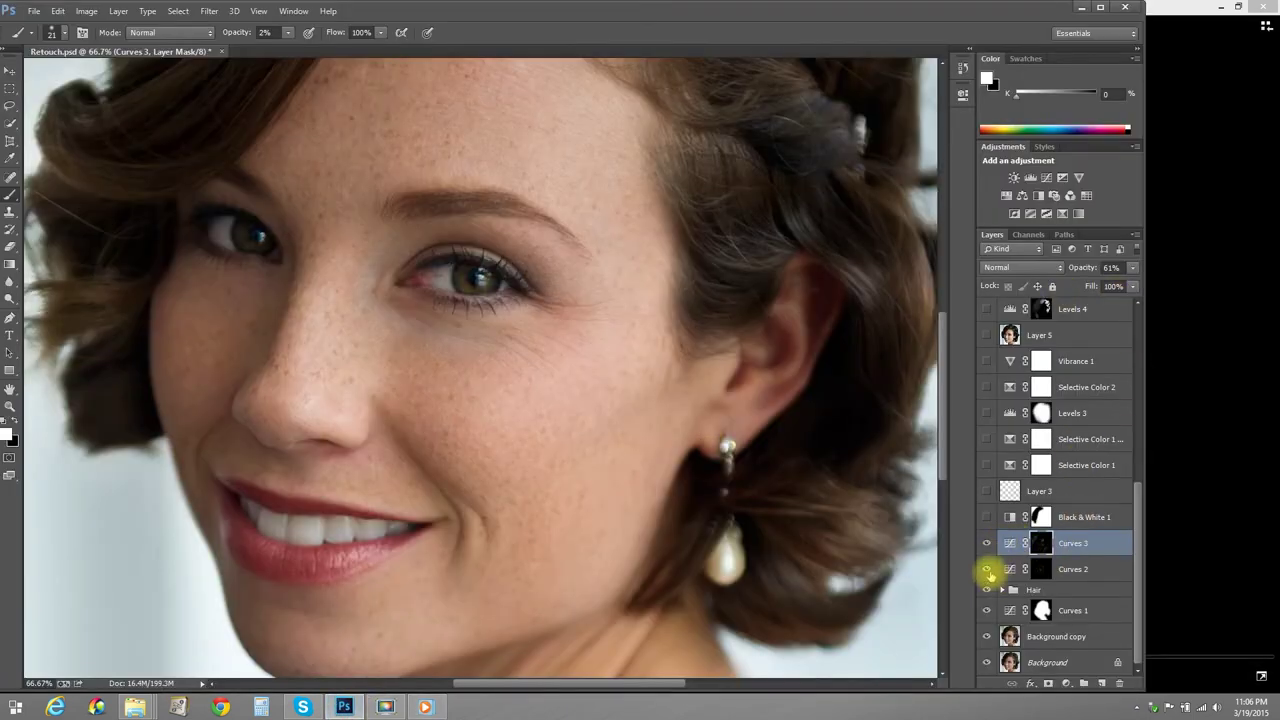
click(986, 569)
click(988, 545)
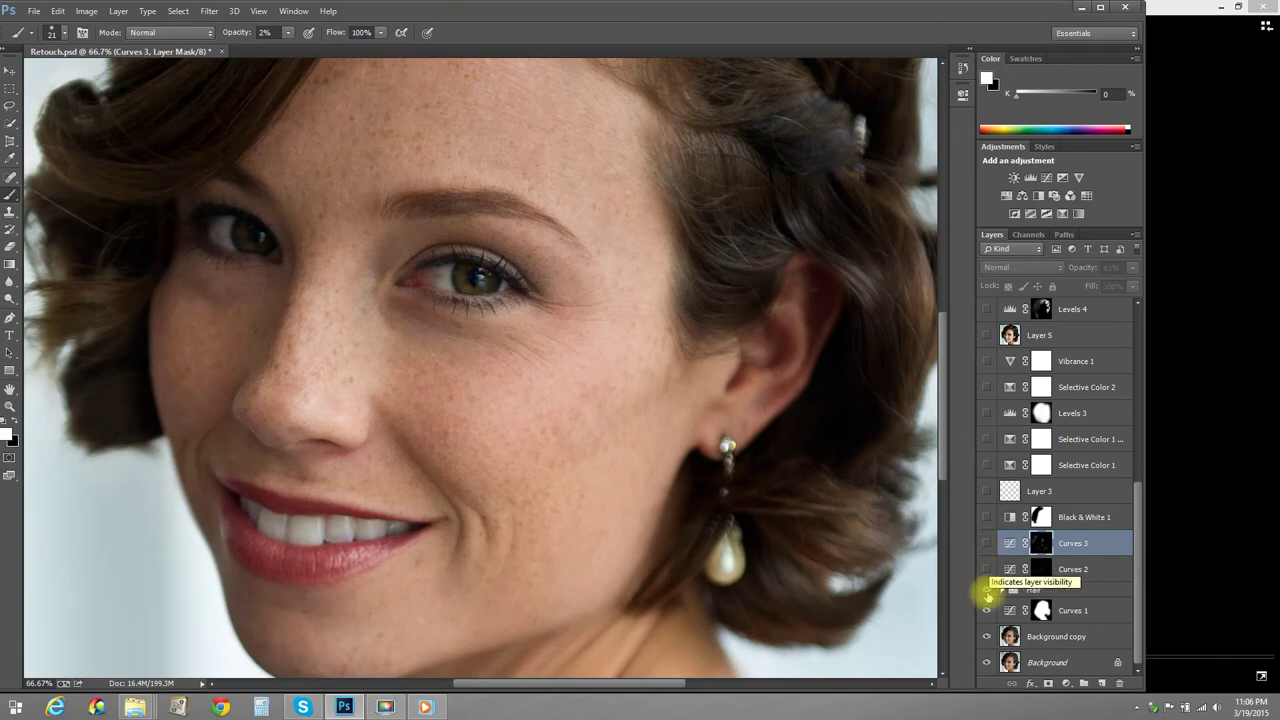
click(987, 571)
click(987, 571)
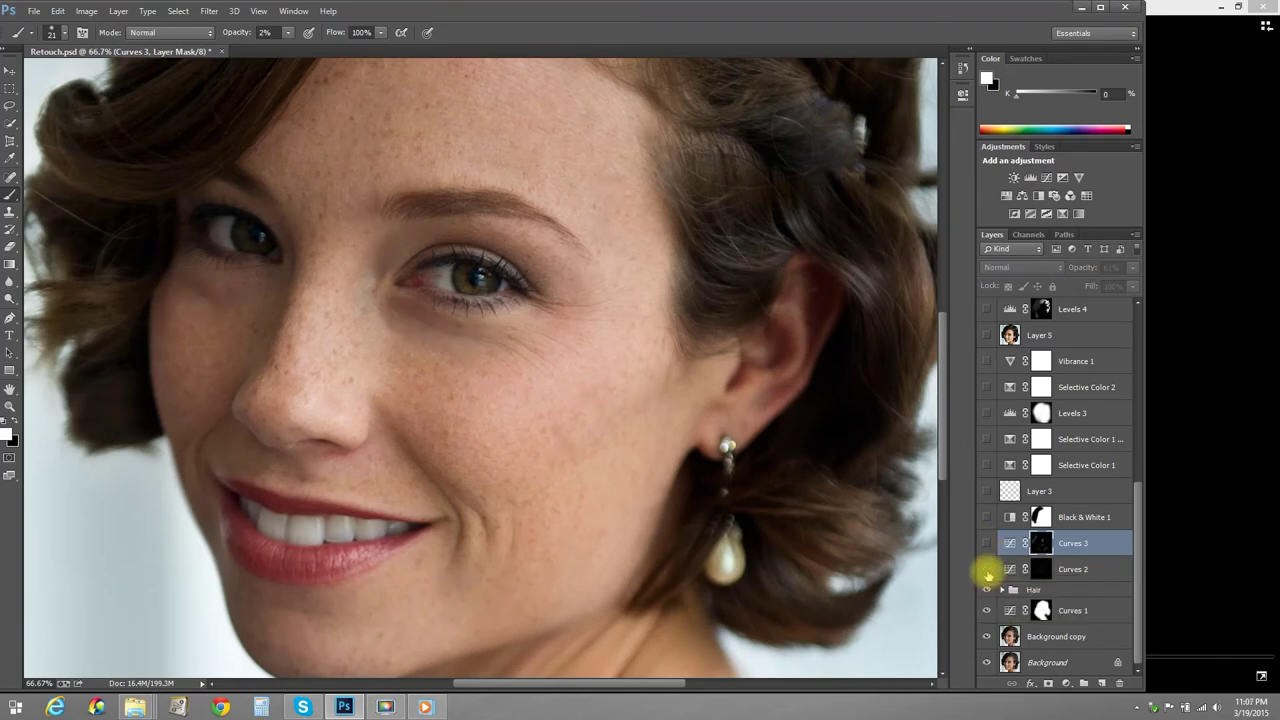
click(987, 571)
click(988, 545)
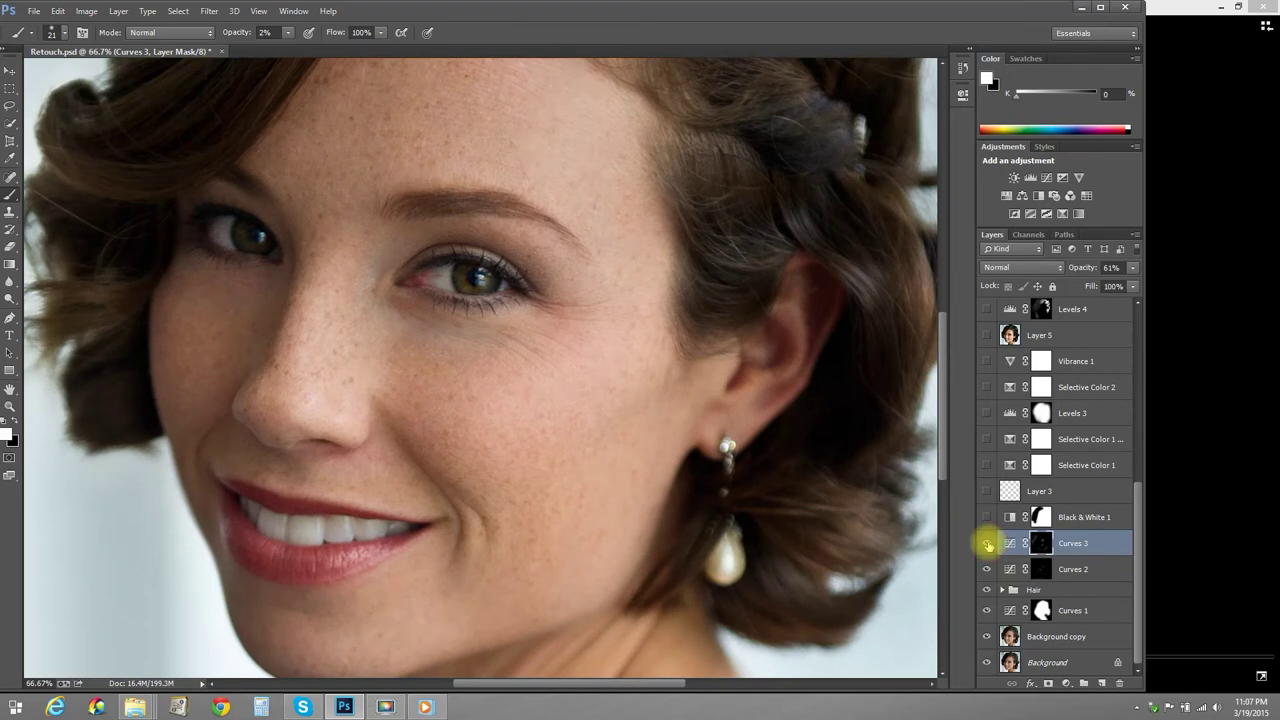
Toggle the Curves 3 layer off and on repeatedly to examine its effect on the facial skin
click(988, 545)
click(988, 545)
click(988, 545)
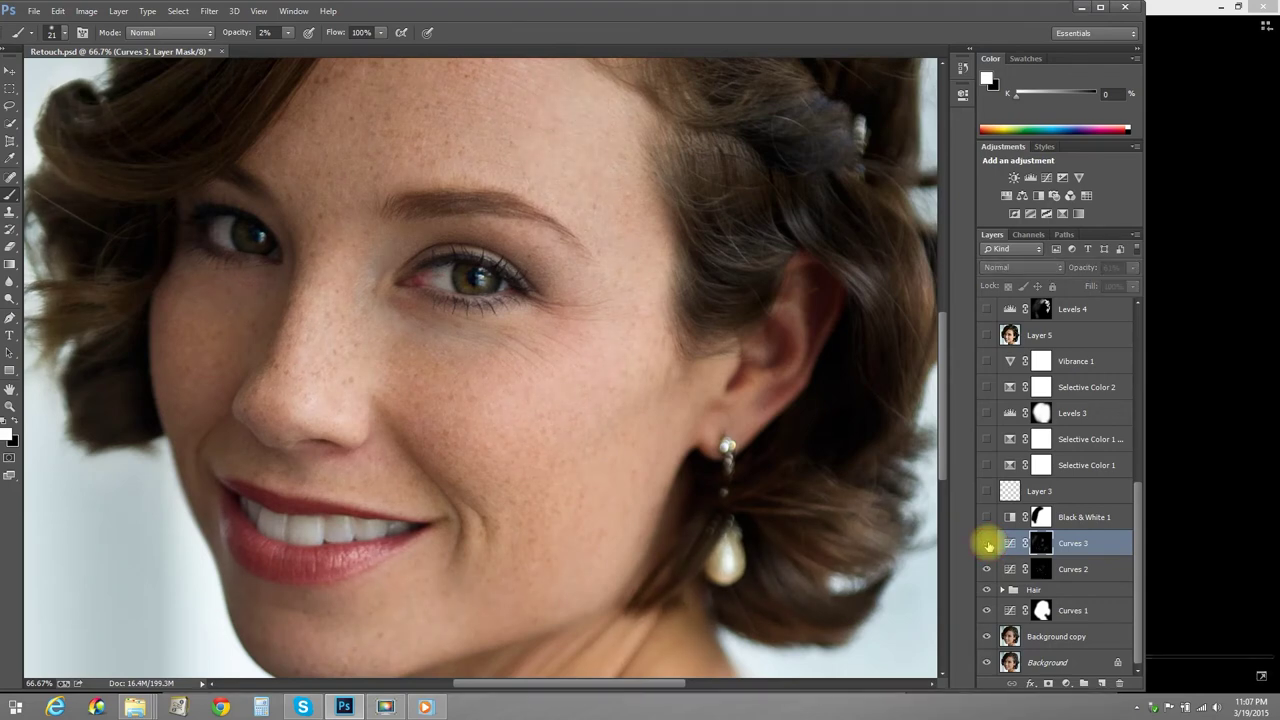
click(988, 545)
click(988, 545)
click(988, 545)
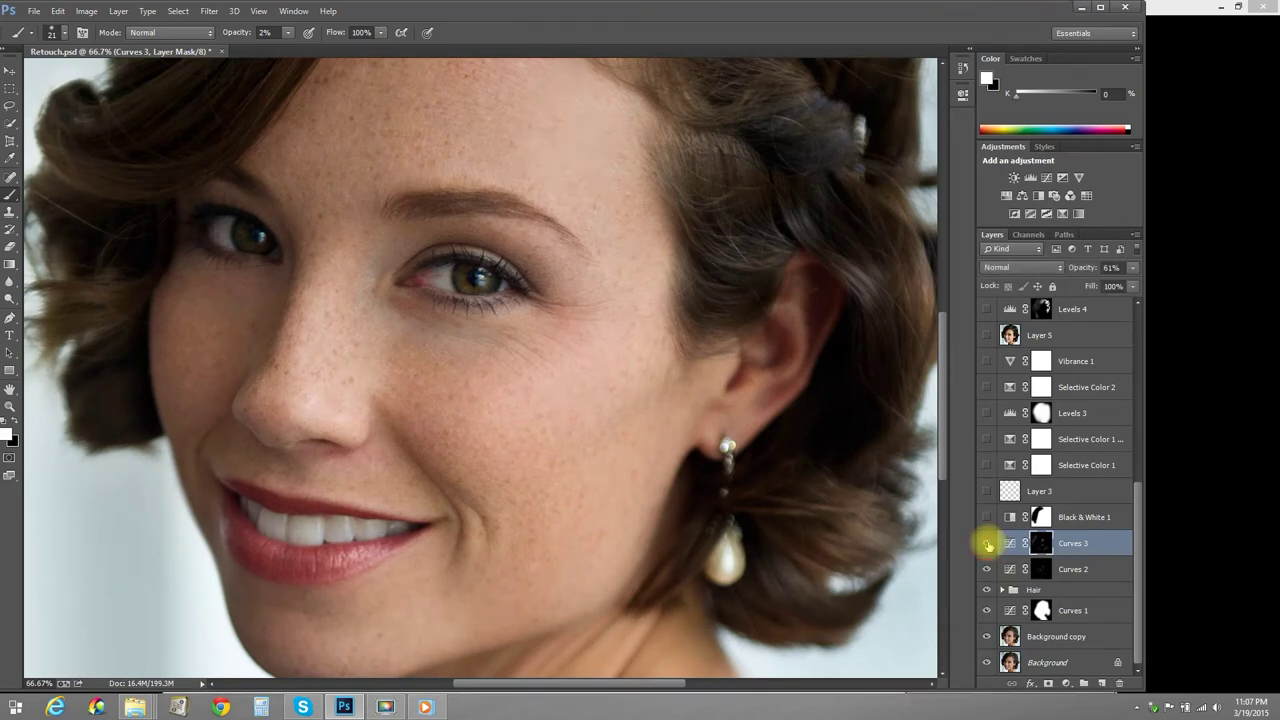
click(988, 545)
click(988, 545)
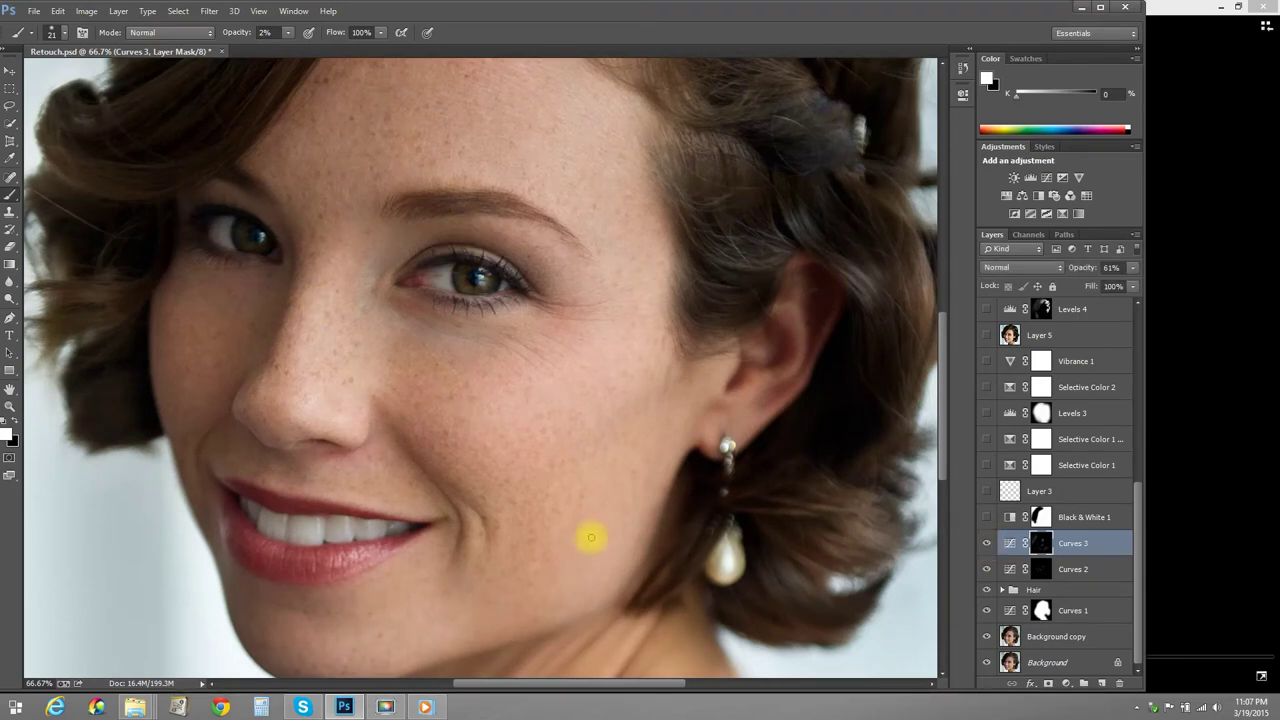
click(986, 545)
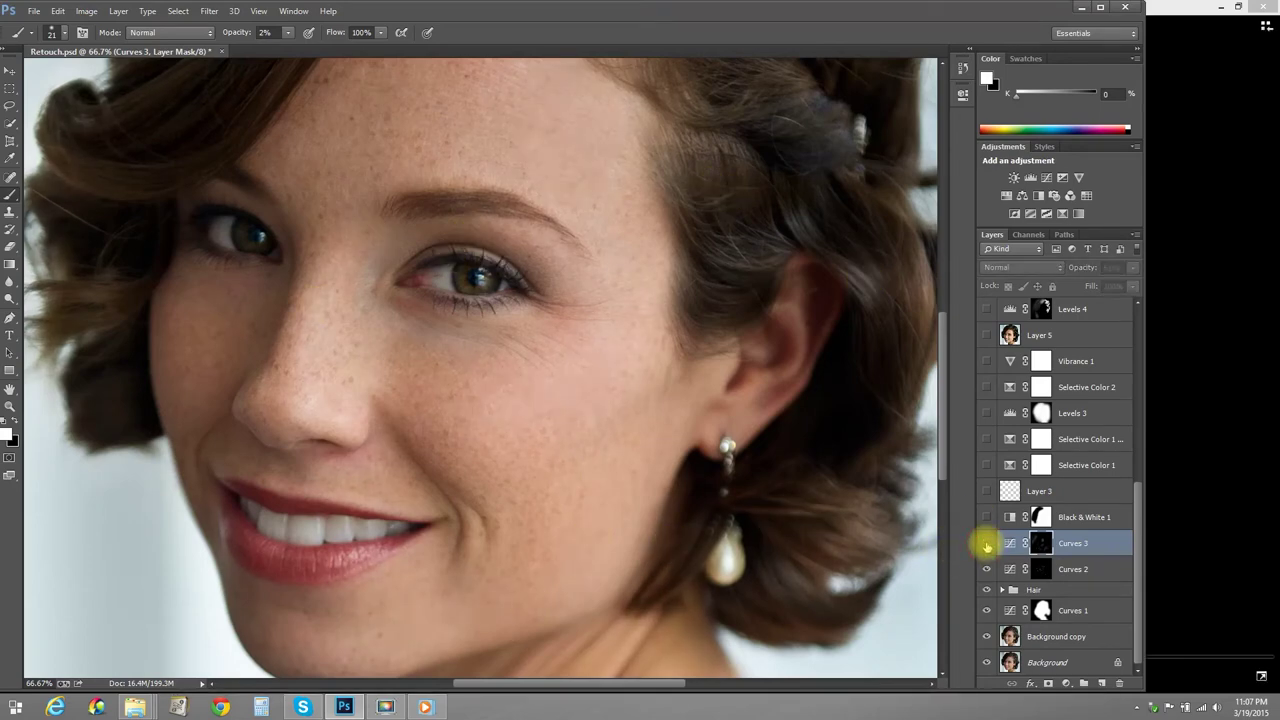
click(986, 545)
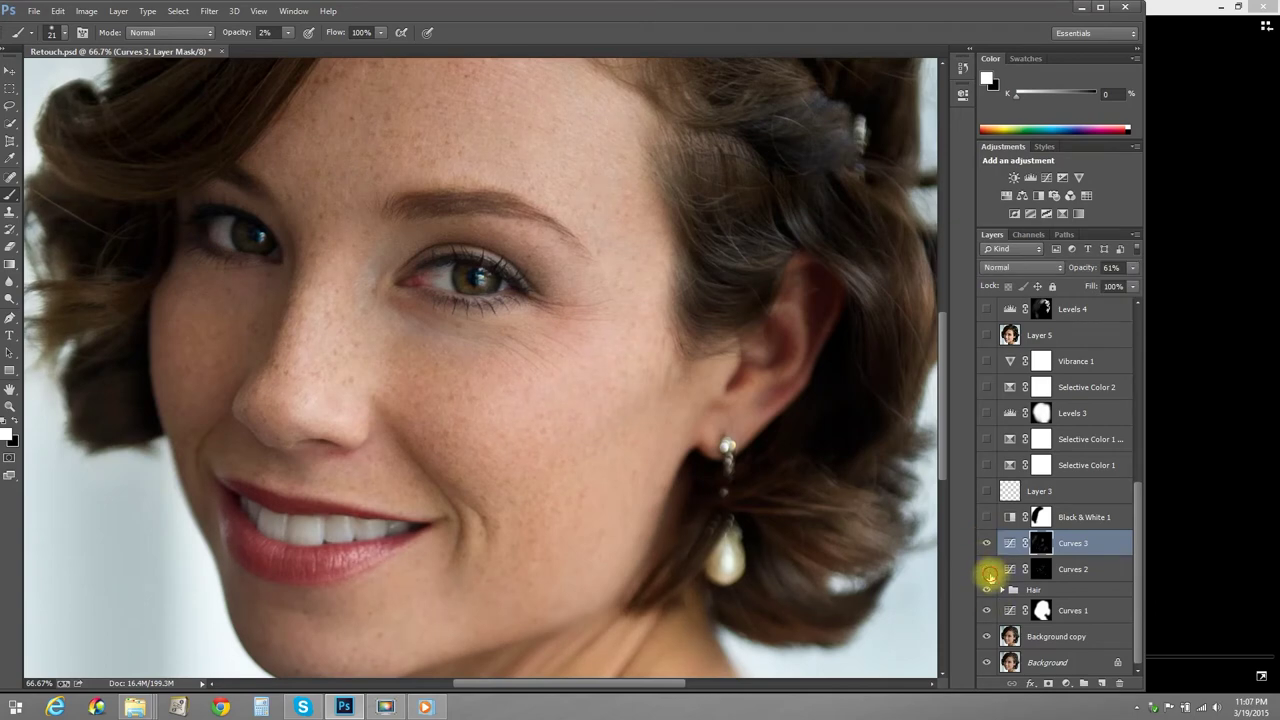
Toggle the Curves 2 layer off and on to examine its effect on the skin blotches
click(988, 569)
click(988, 569)
click(988, 569)
click(988, 569)
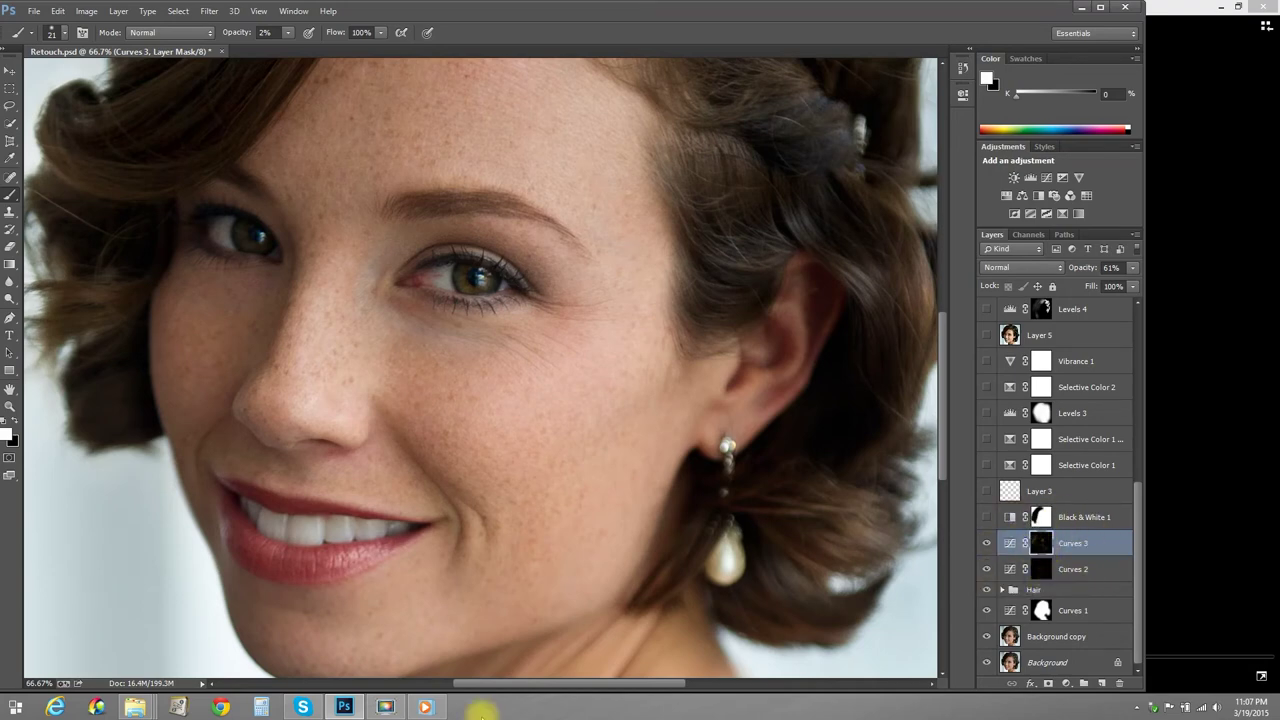
Switch back to the media player, skip the tutorial video ahead to the Layer 3 stage at about 23:17, and pause it
click(389, 707)
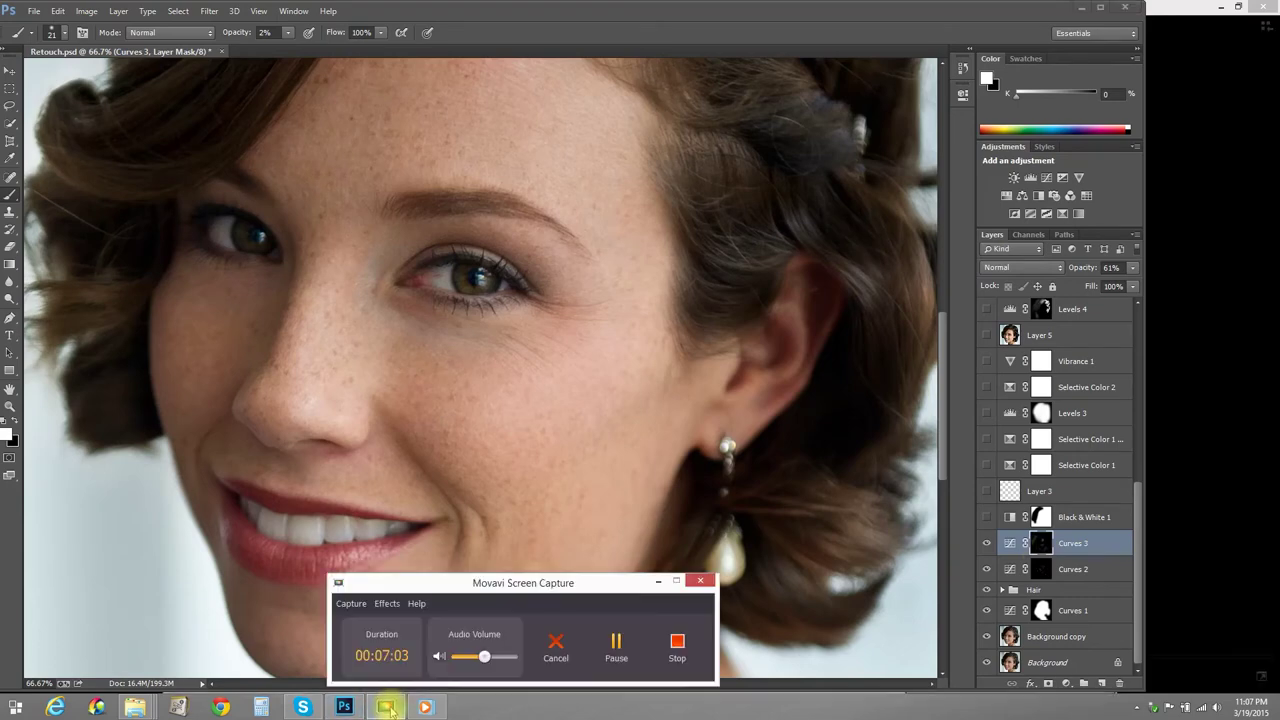
click(389, 707)
click(425, 707)
mouse_move(657, 486)
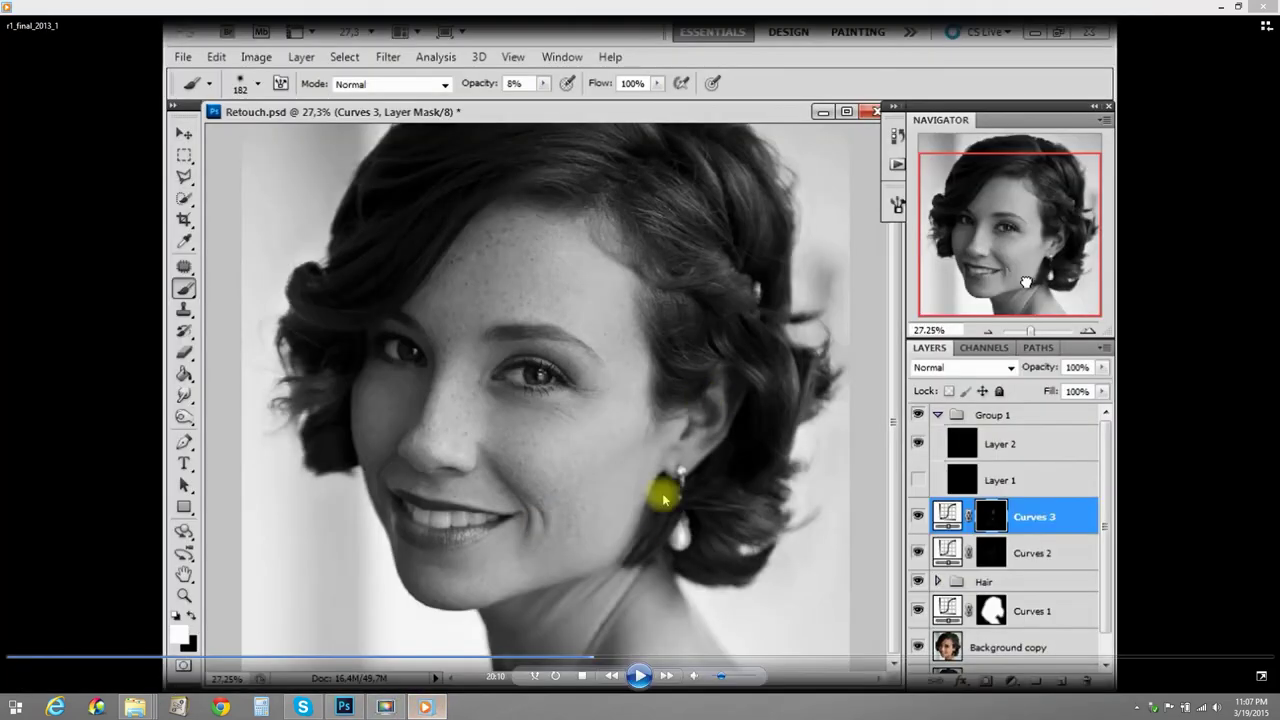
click(610, 658)
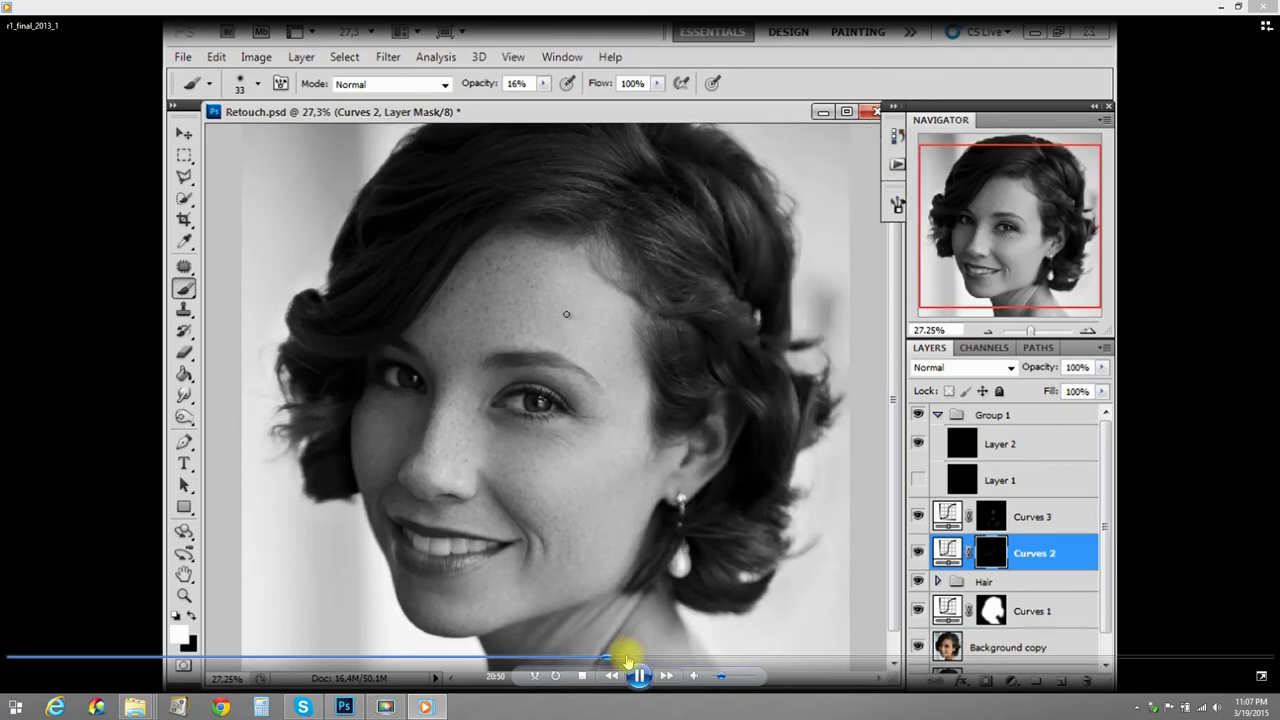
click(627, 658)
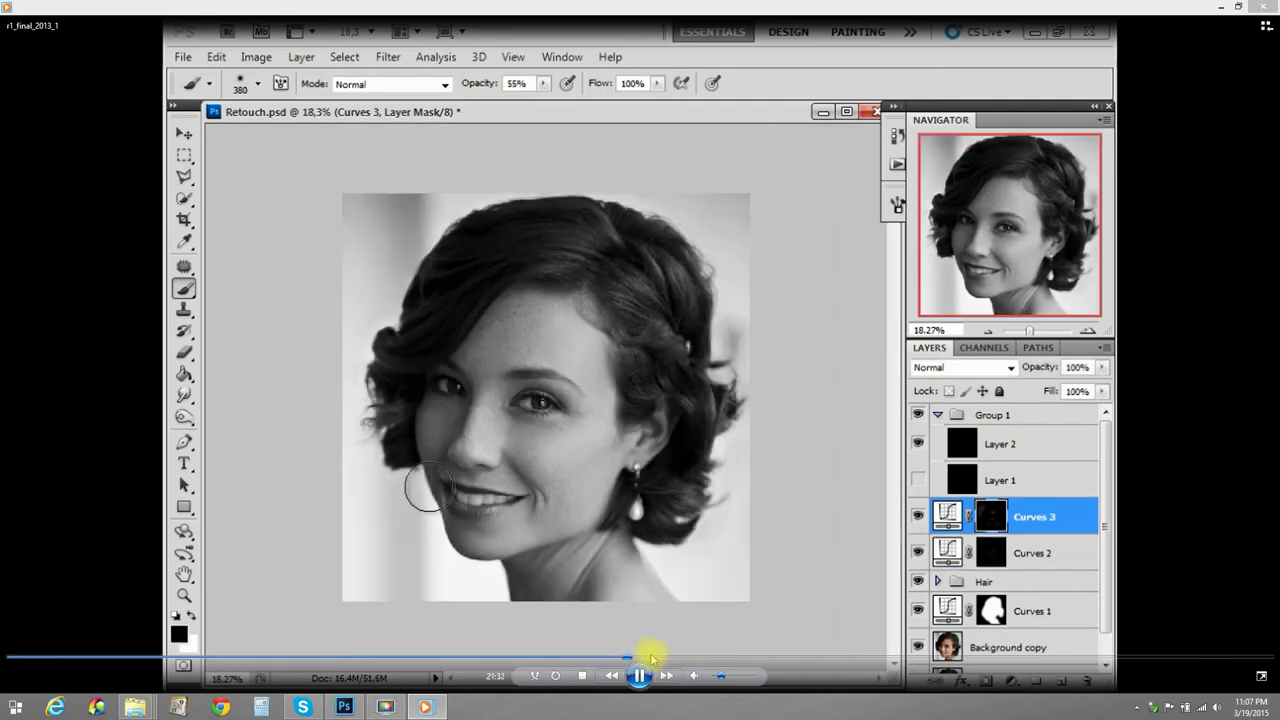
click(652, 658)
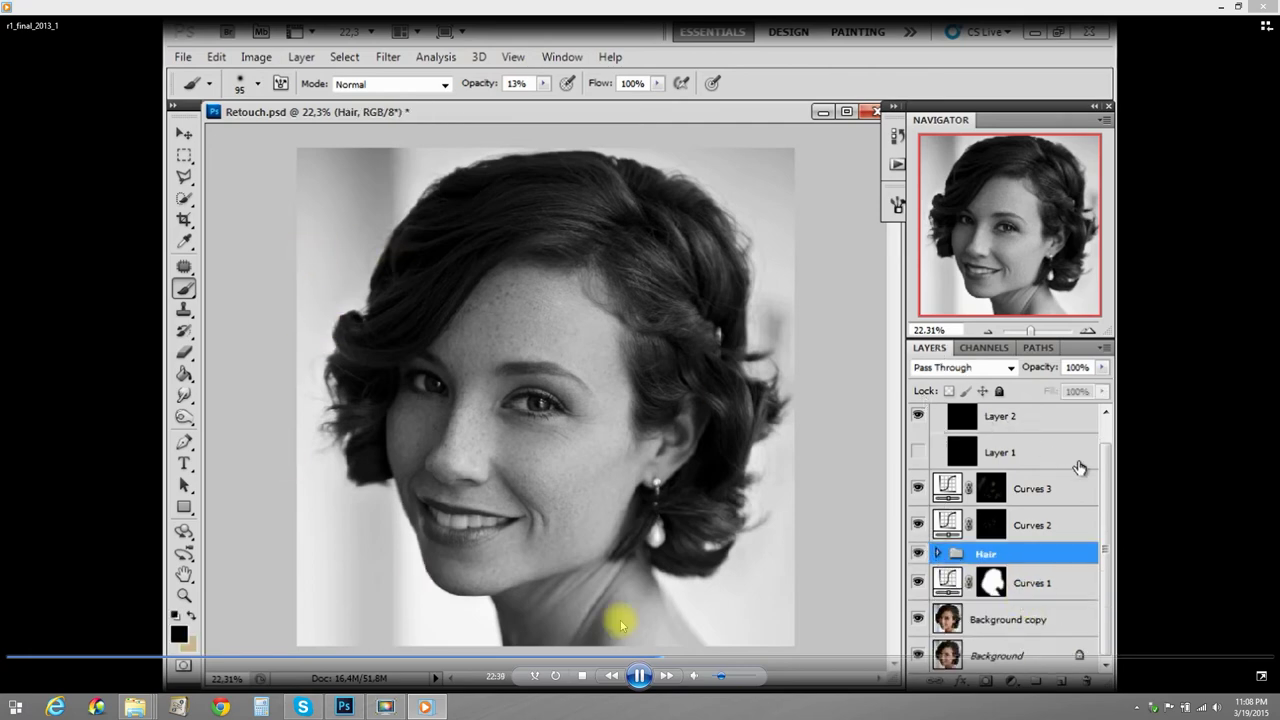
click(679, 660)
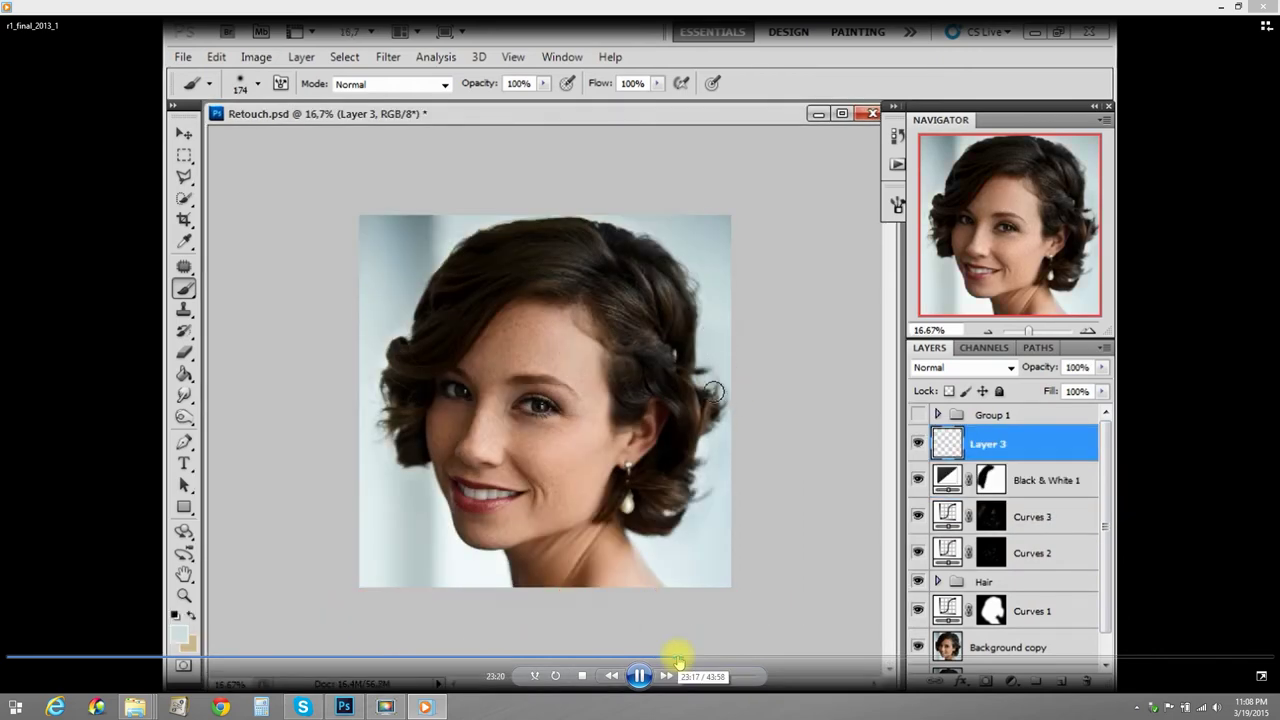
click(642, 677)
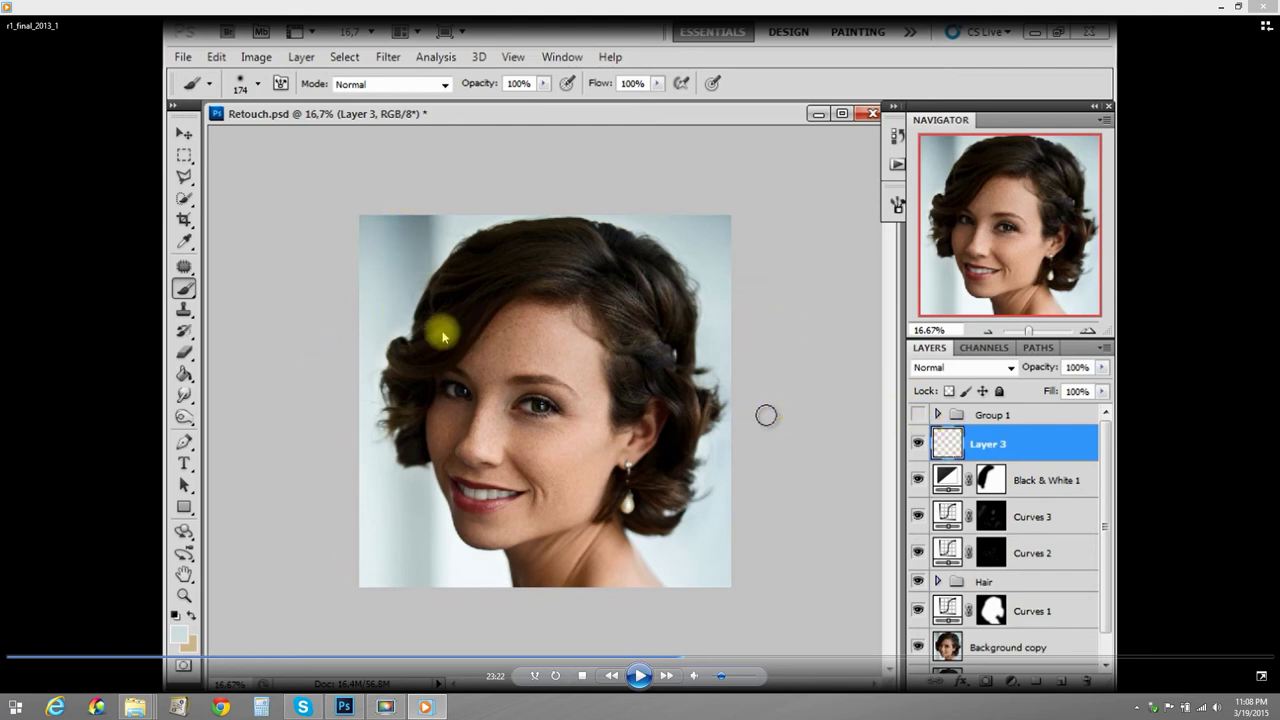
Resume the video, switch to Photoshop, and show the Black & White 1 and Layer 3 layers with the whole portrait in view
click(641, 676)
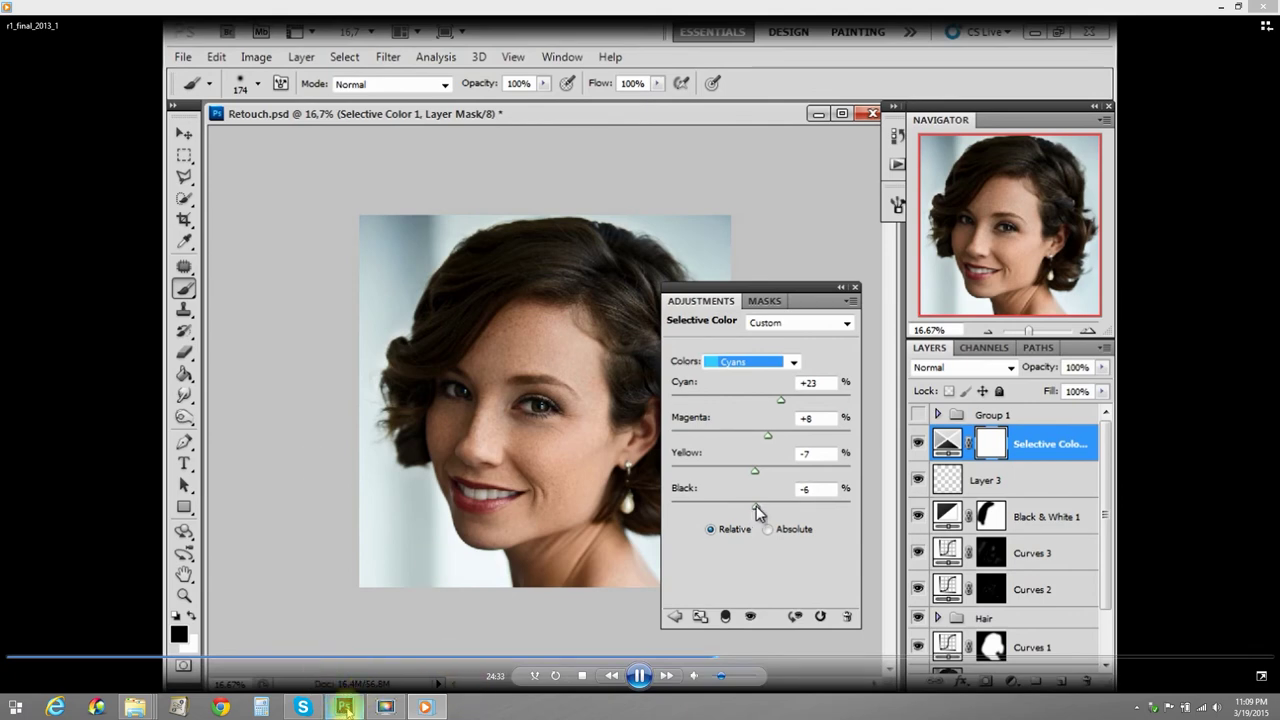
click(344, 707)
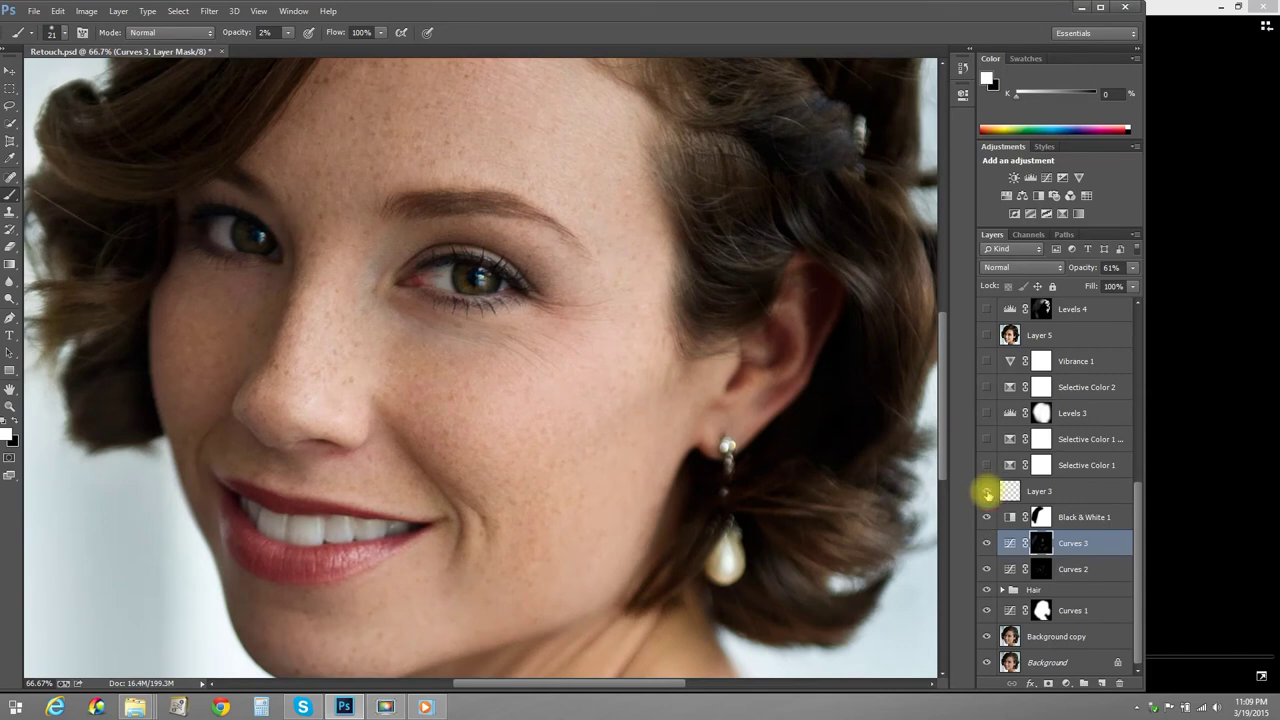
key(ctrl+minus)
key(ctrl+minus)
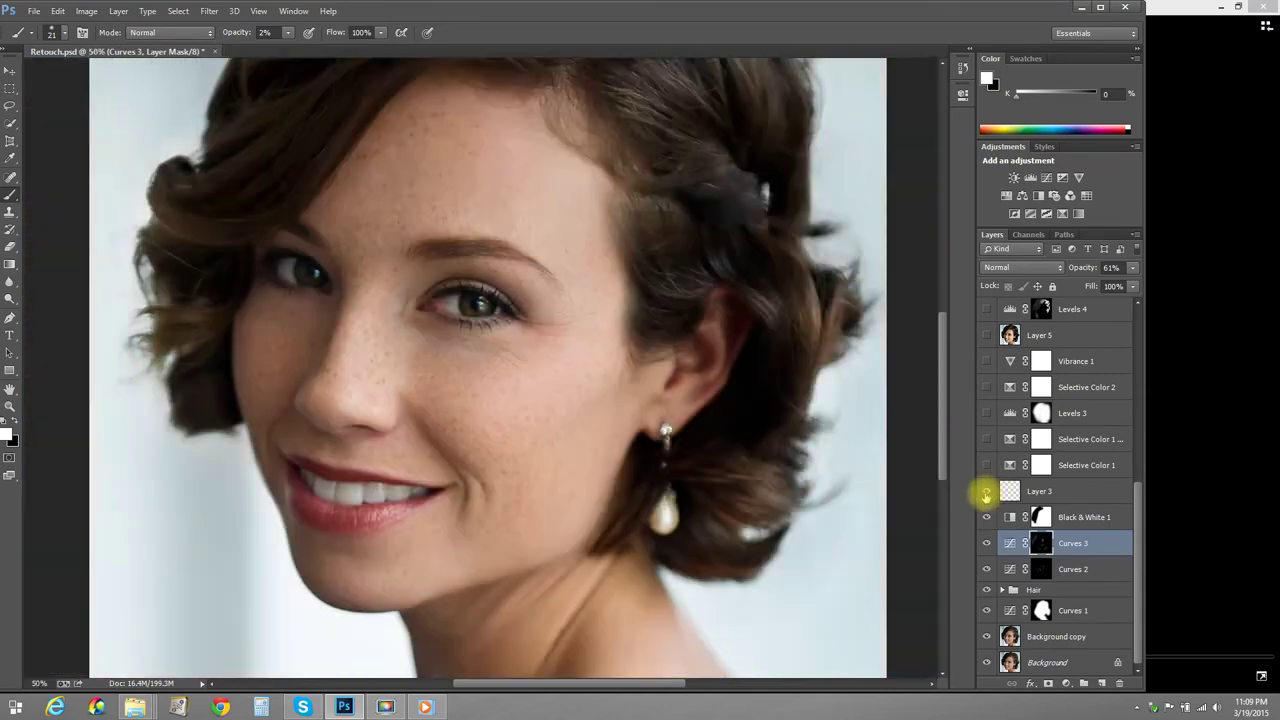
Toggle Layer 3 off and on repeatedly to compare the portrait with and without it
click(985, 493)
click(985, 493)
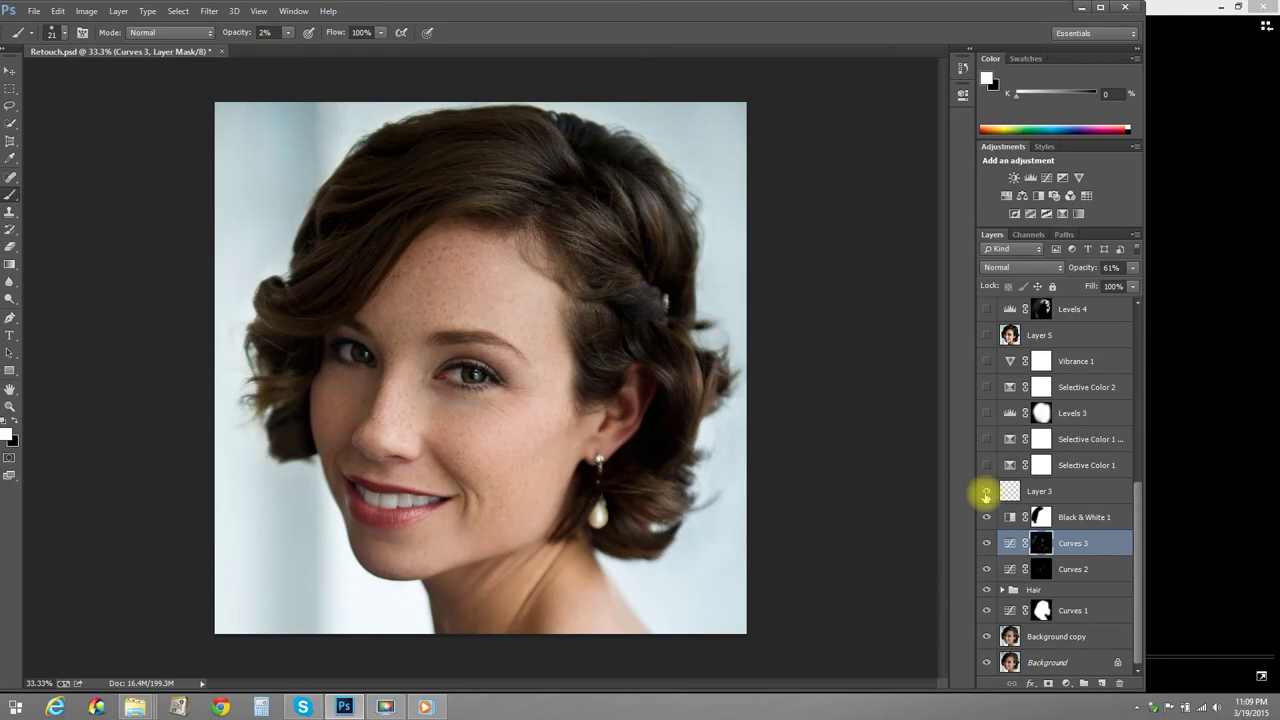
click(985, 493)
click(985, 493)
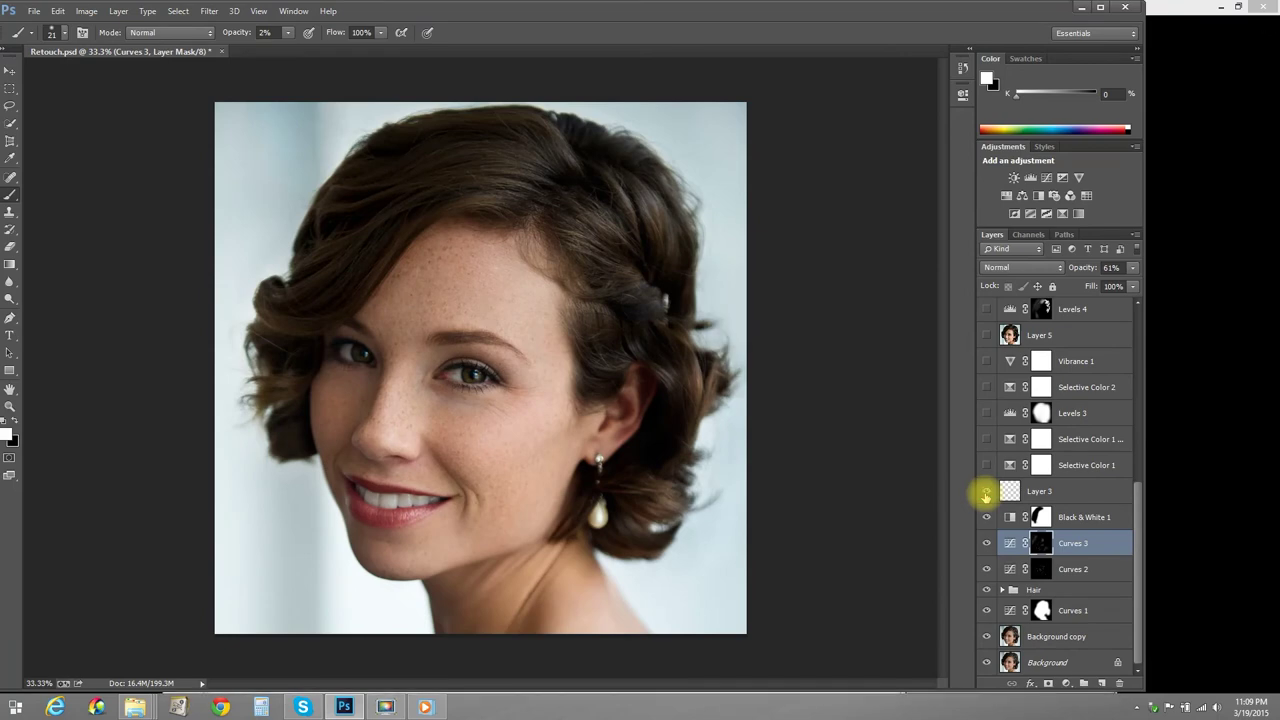
click(985, 493)
click(985, 493)
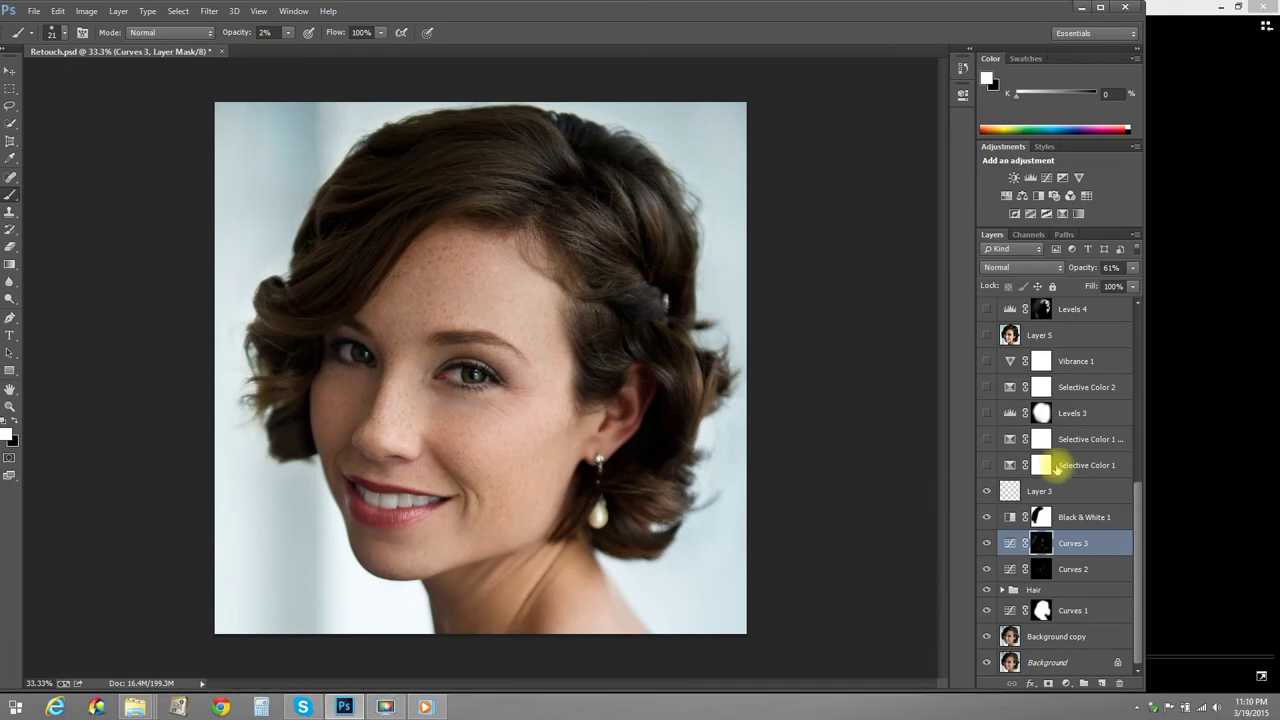
Select the Selective Color 1 adjustment layer and make it visible
click(1052, 466)
click(986, 466)
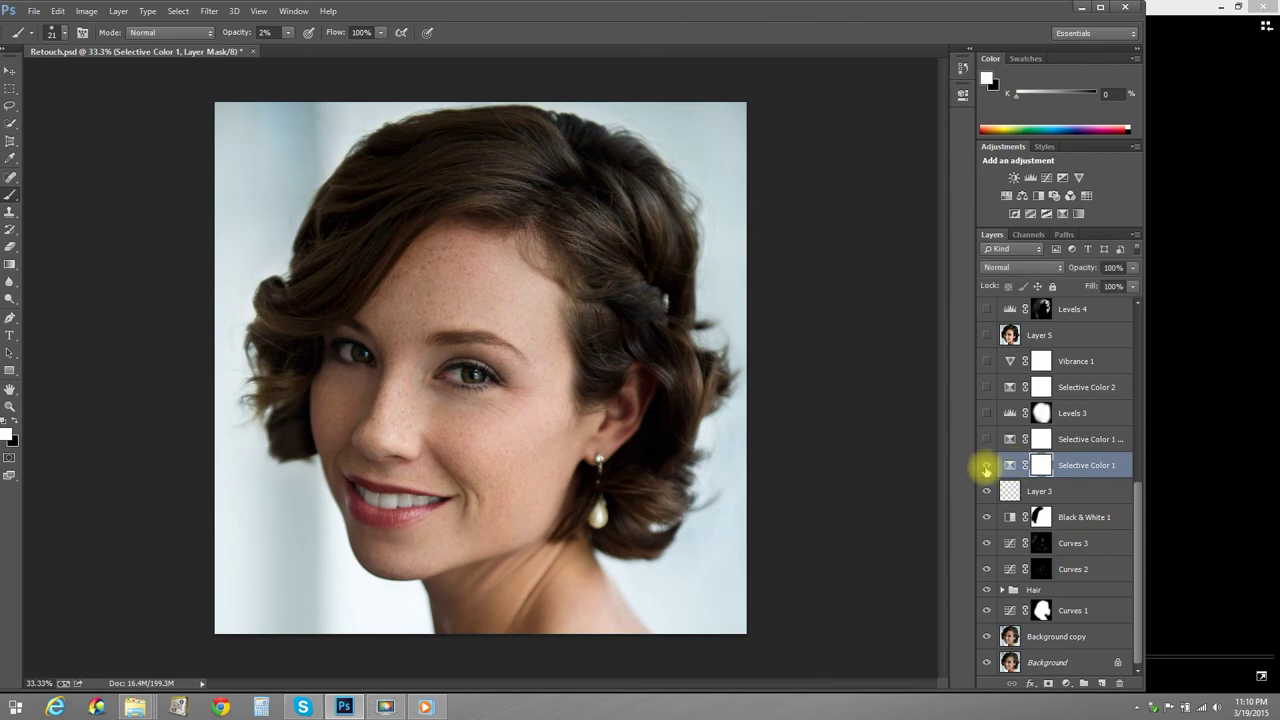
Toggle Selective Color 1 off and on to compare the face up close, and show the Selective Color layer directly above it
click(986, 466)
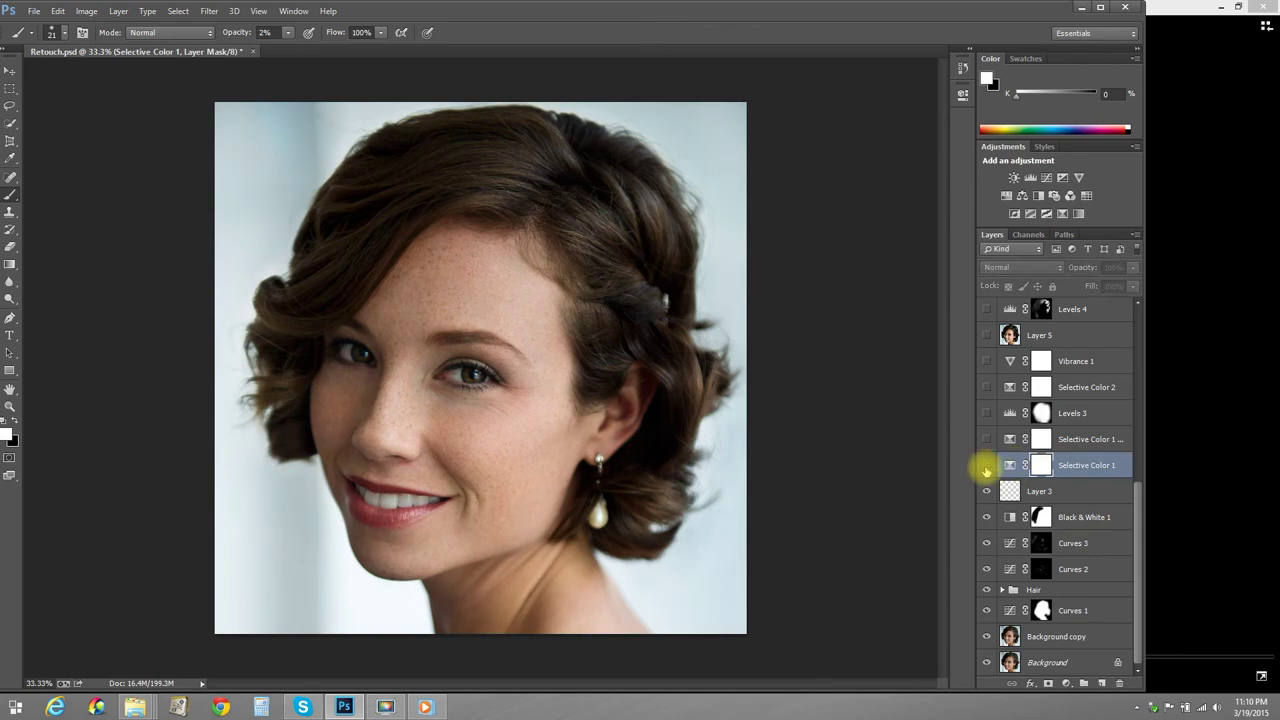
key(ctrl+plus)
key(ctrl+plus)
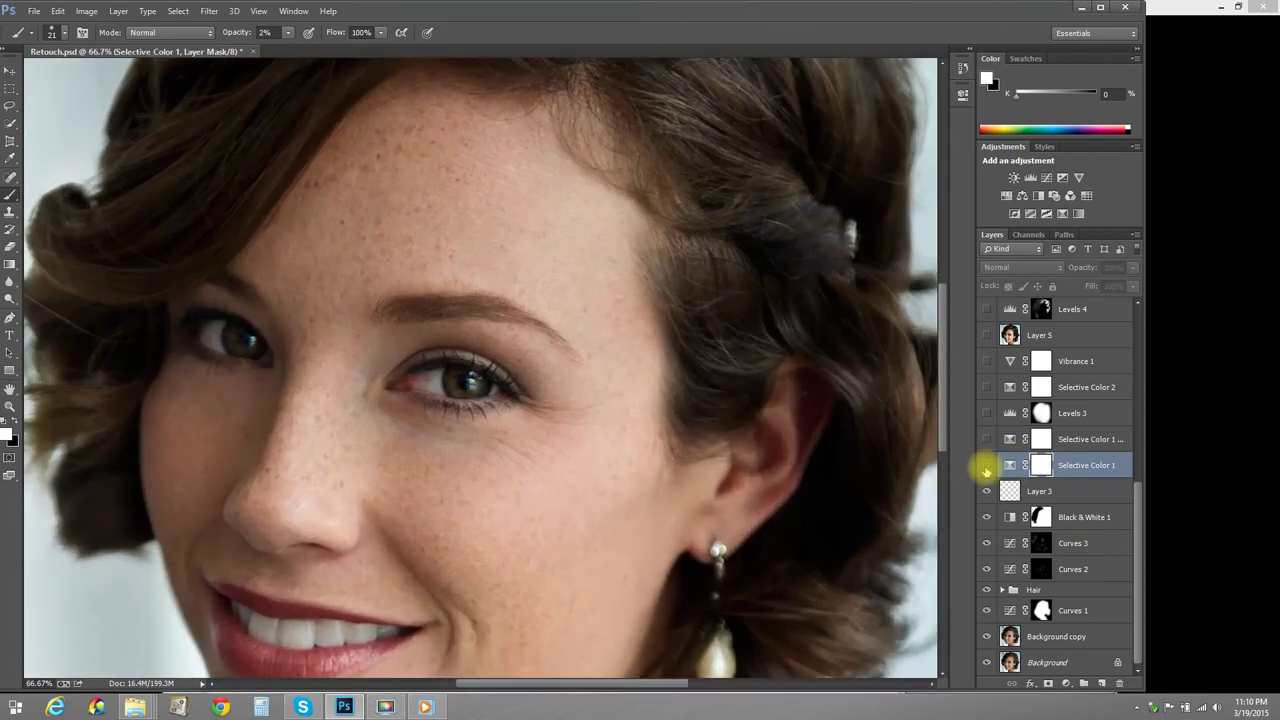
click(986, 467)
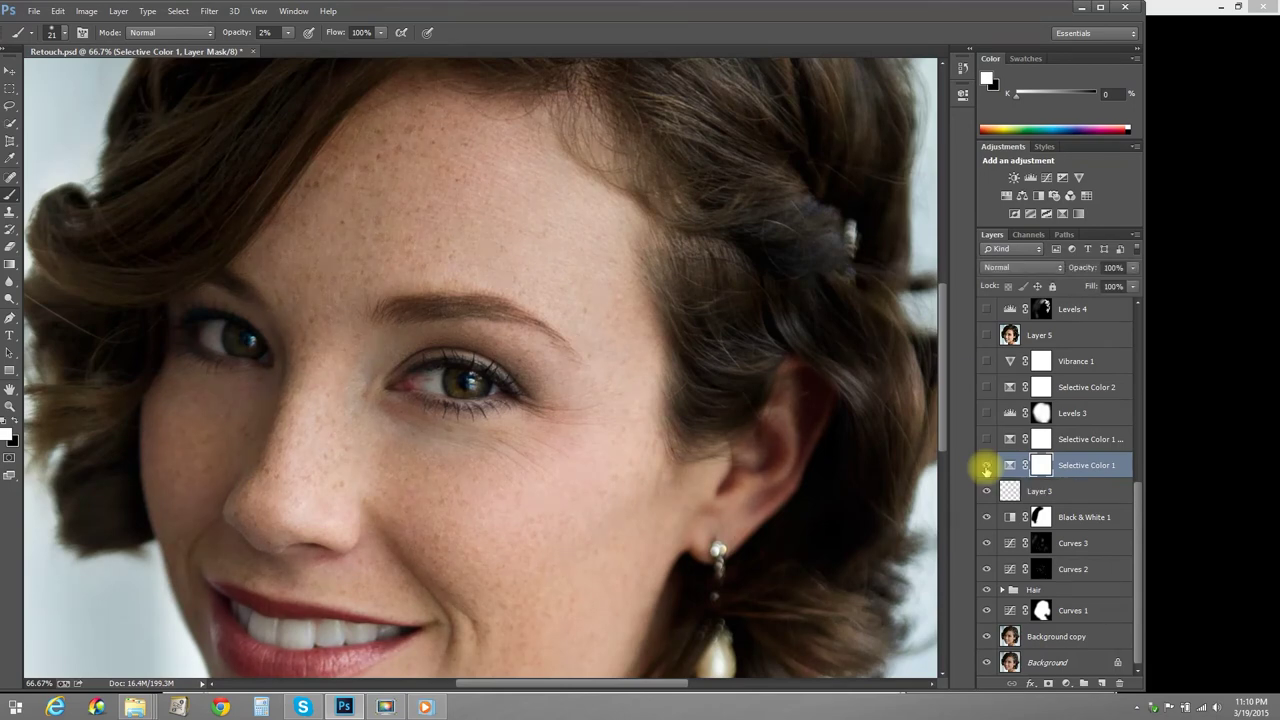
click(986, 467)
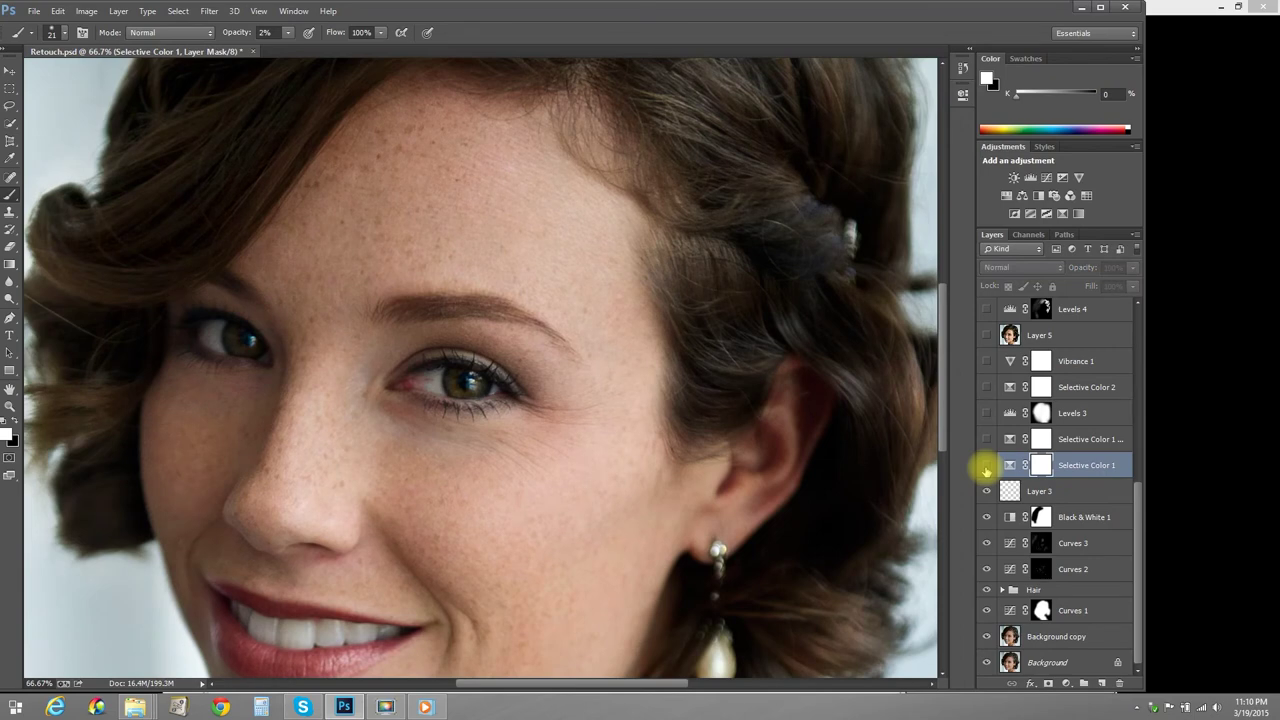
click(986, 467)
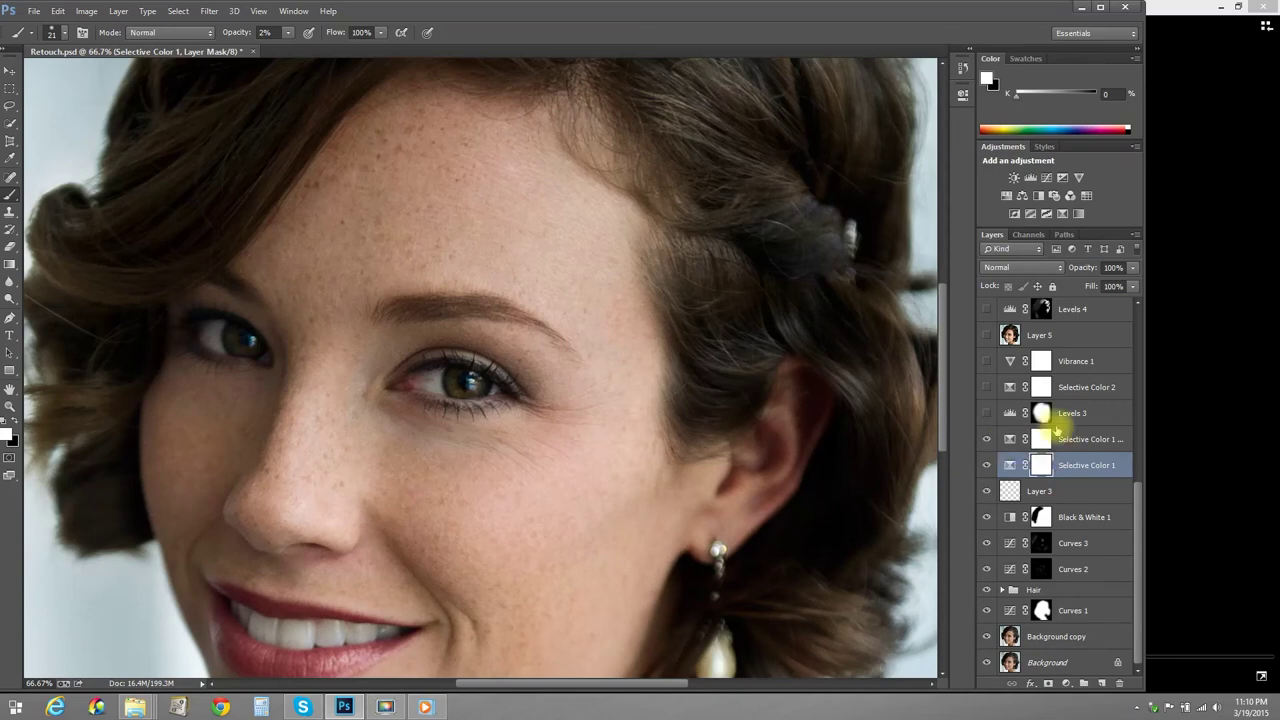
click(986, 439)
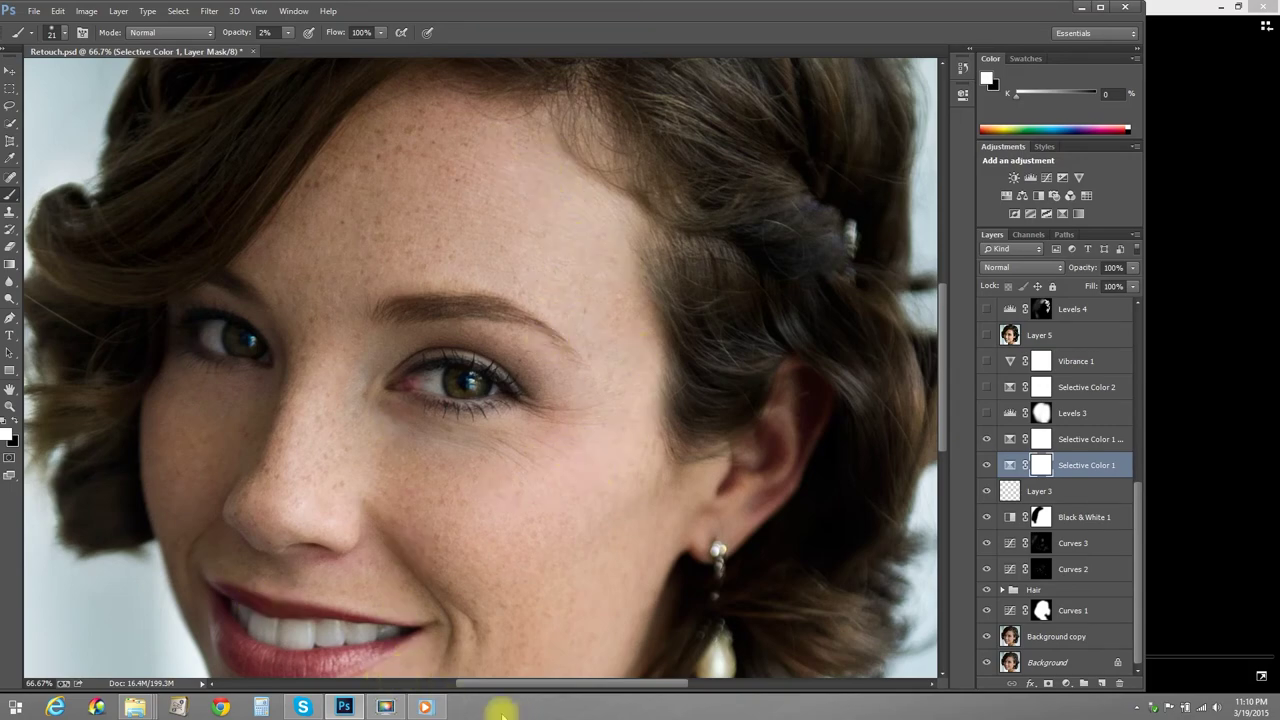
Switch to the media player, skip the tutorial video ahead to the Hair group's Layer 4 stage, and pause it at 28:06
click(425, 706)
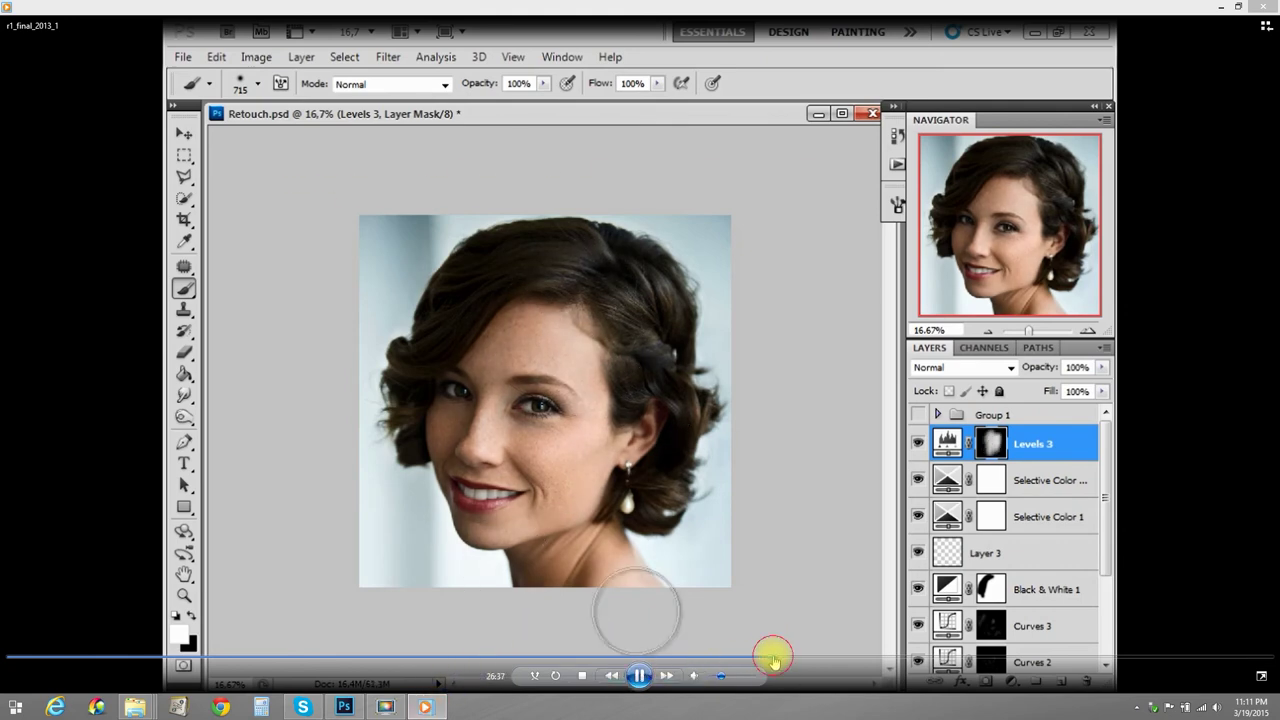
click(775, 658)
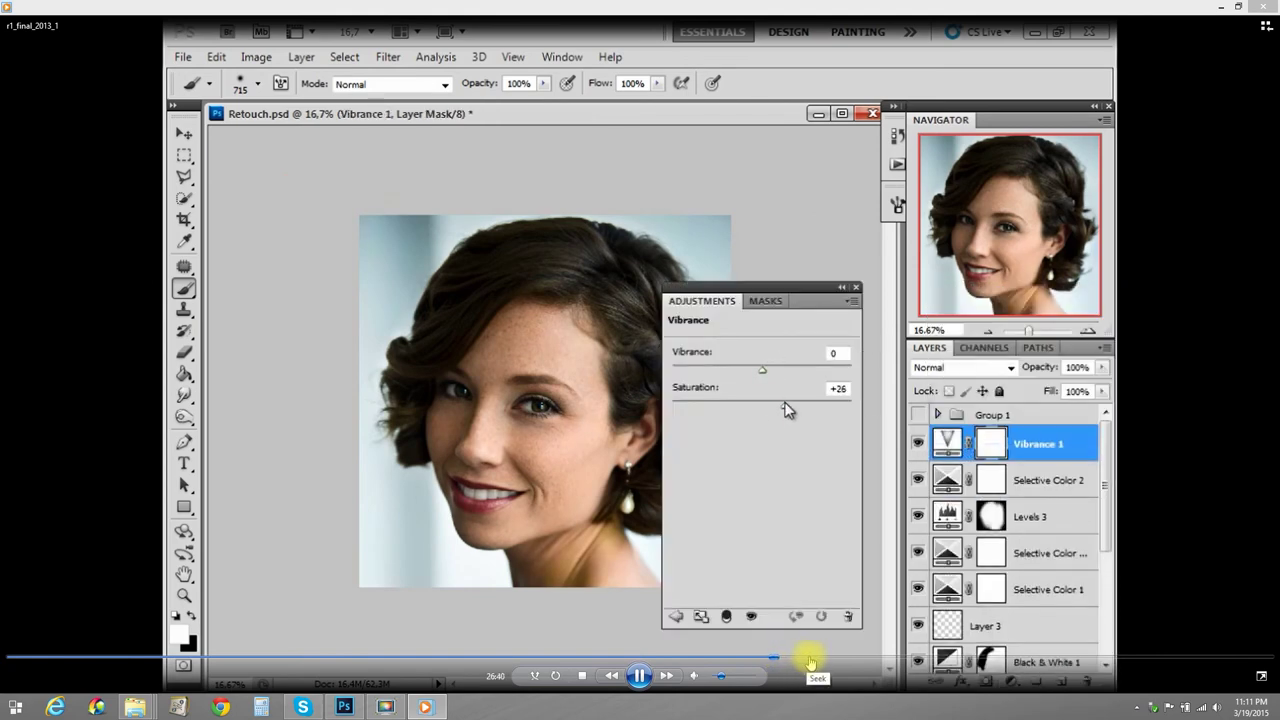
click(803, 658)
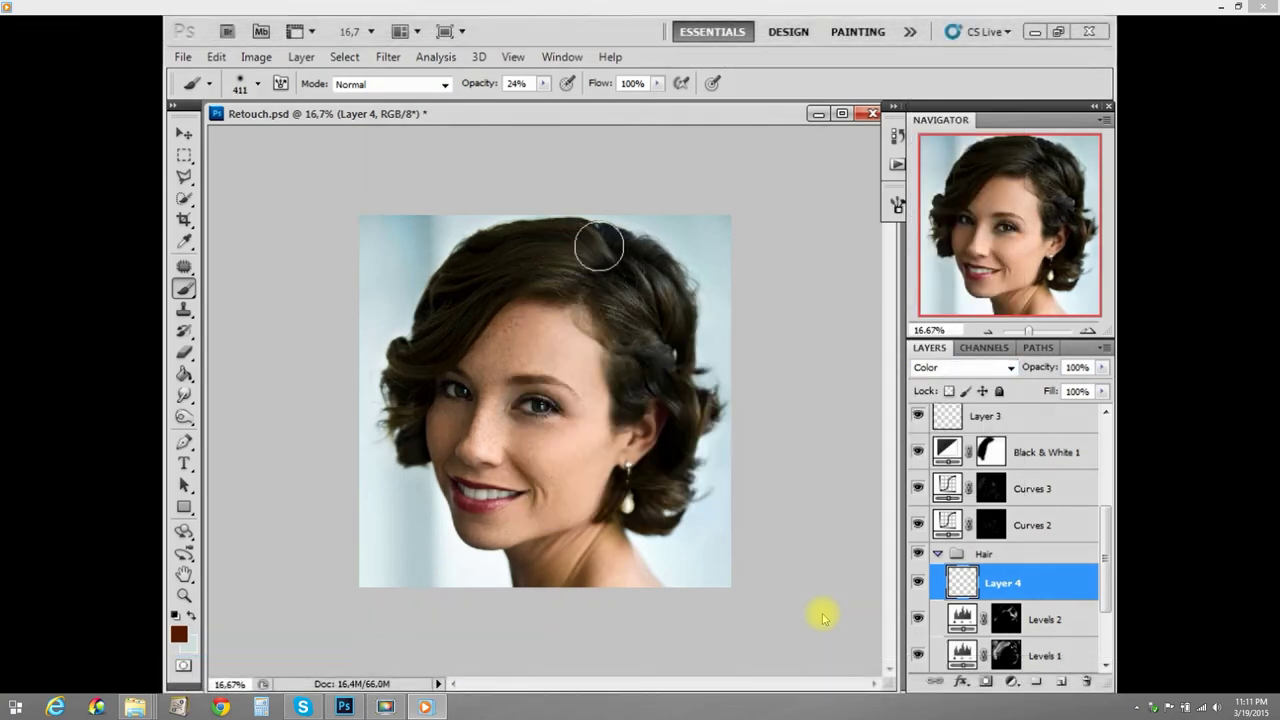
click(641, 667)
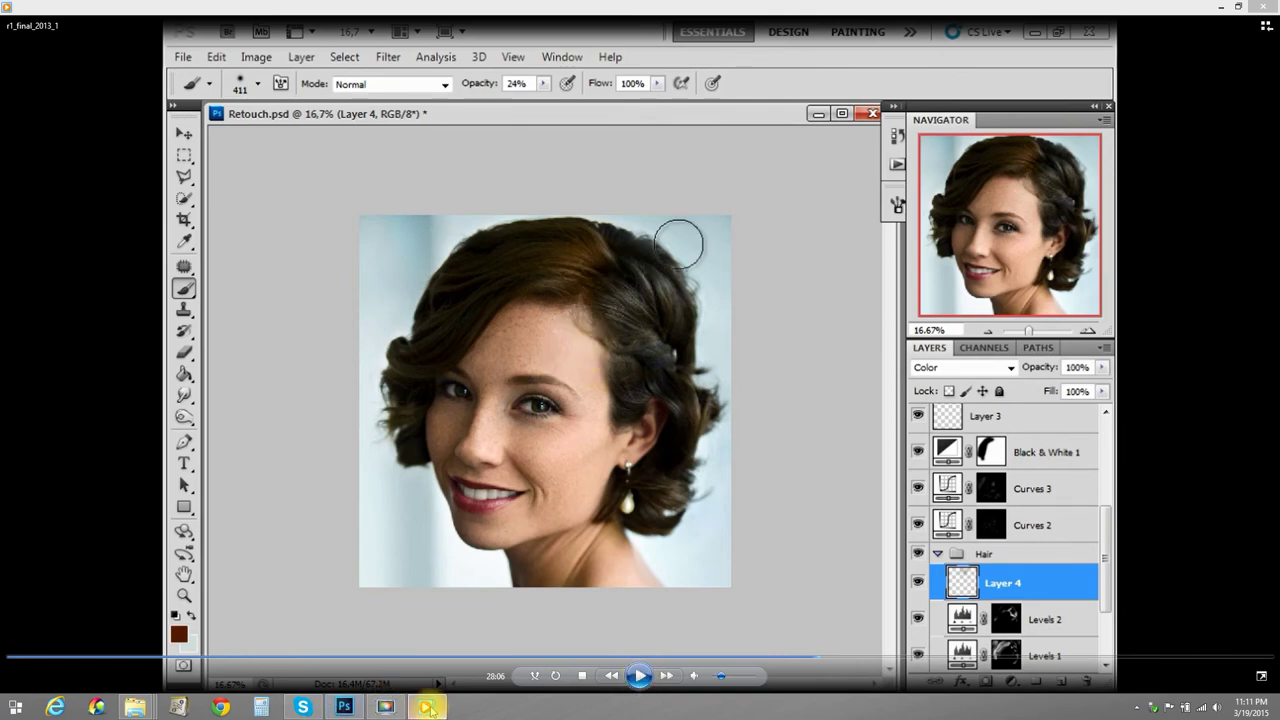
Return to Photoshop, select the Hair group, and toggle it off and on repeatedly to compare the hair across the whole portrait
mouse_move(427, 708)
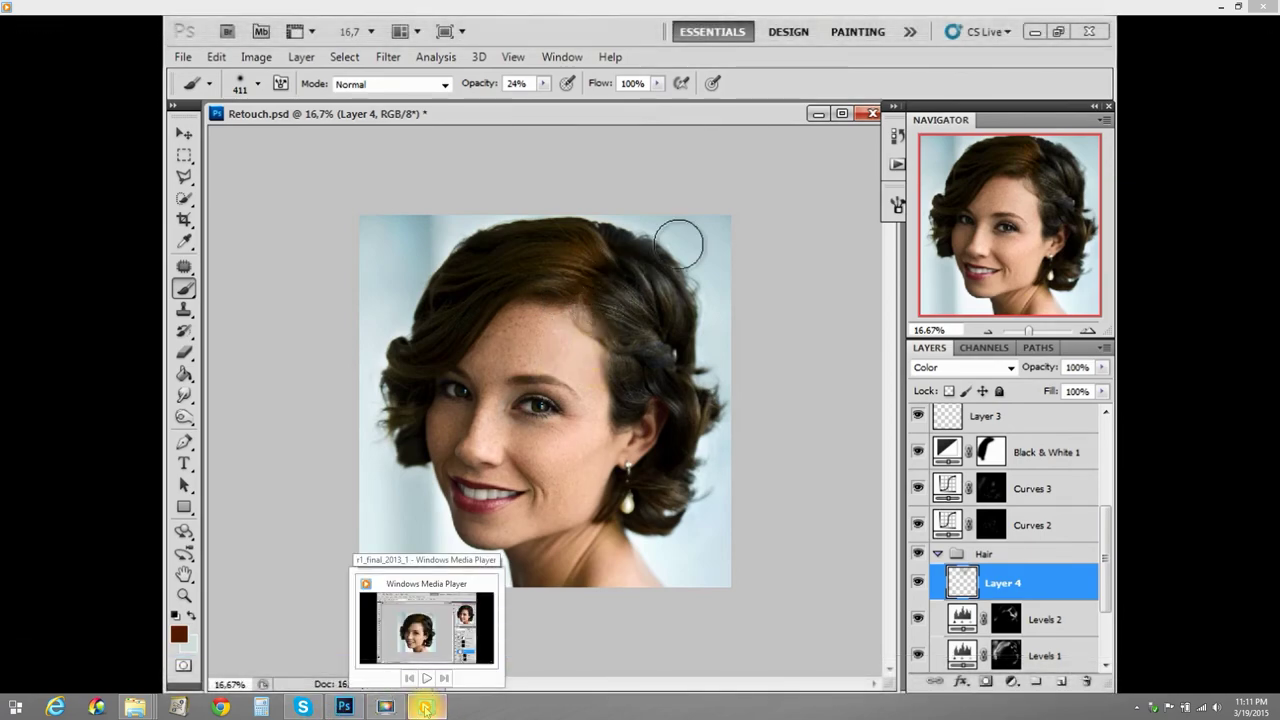
click(427, 708)
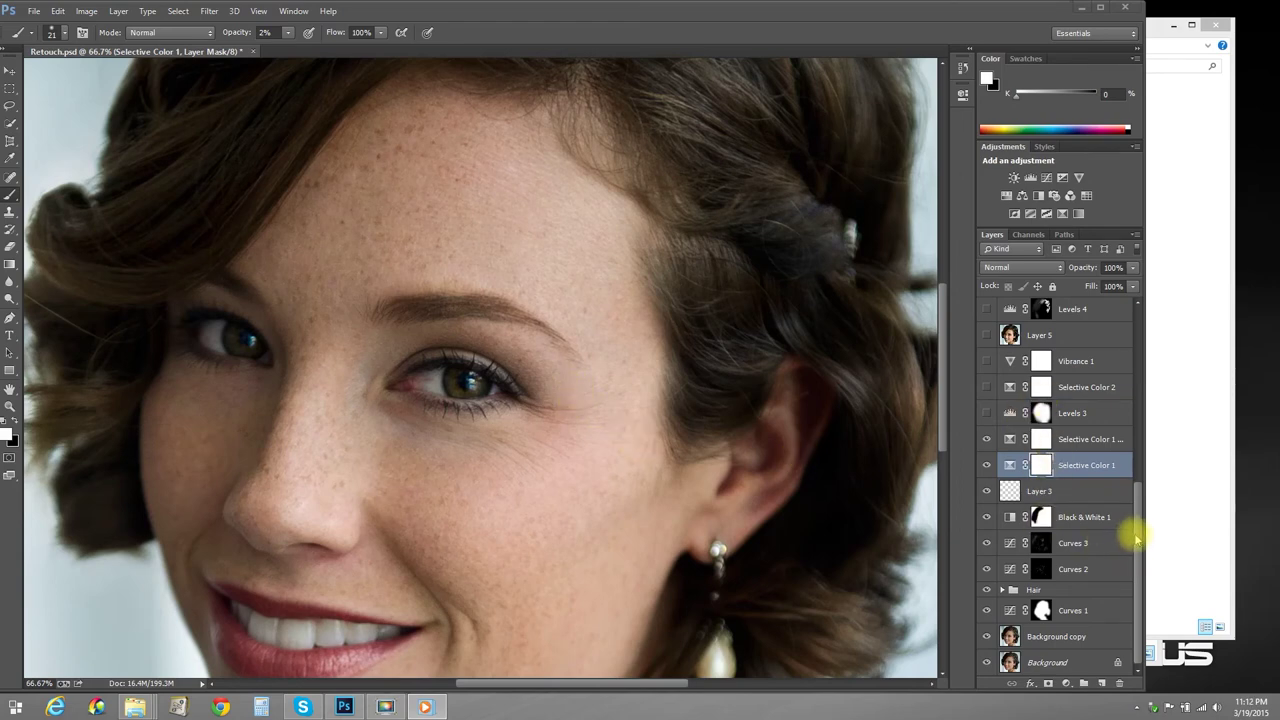
click(1034, 589)
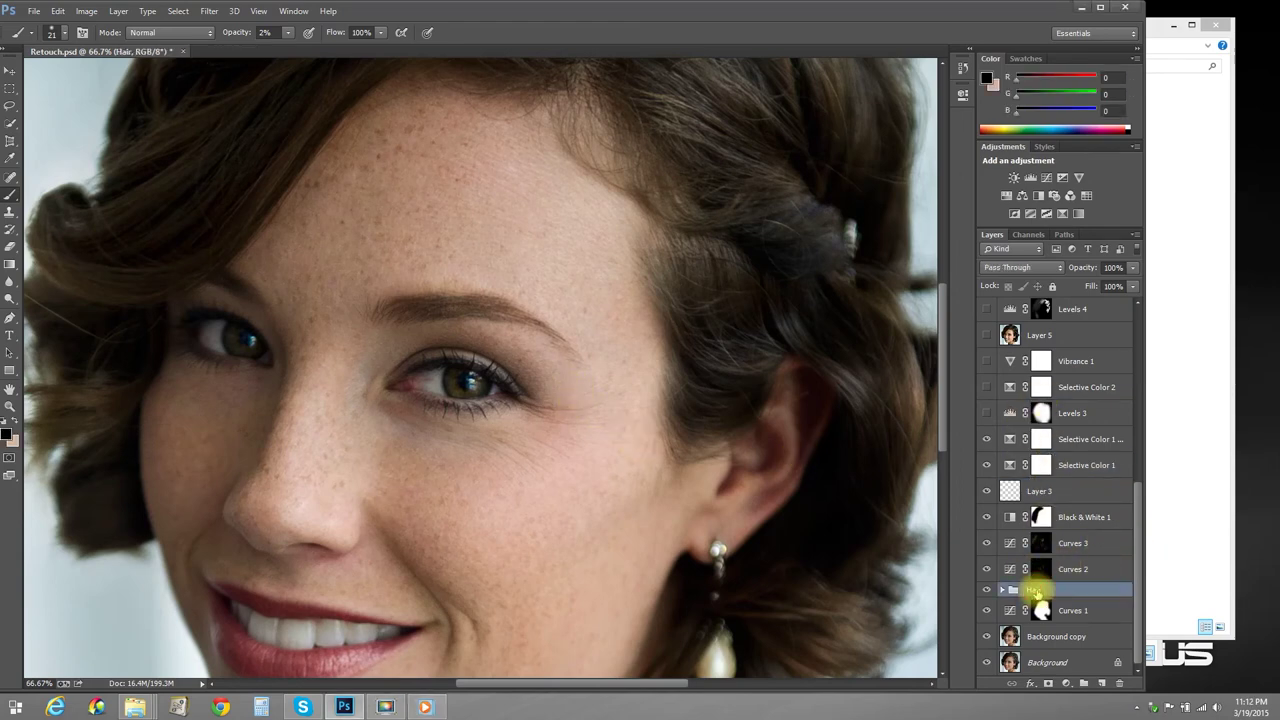
click(986, 591)
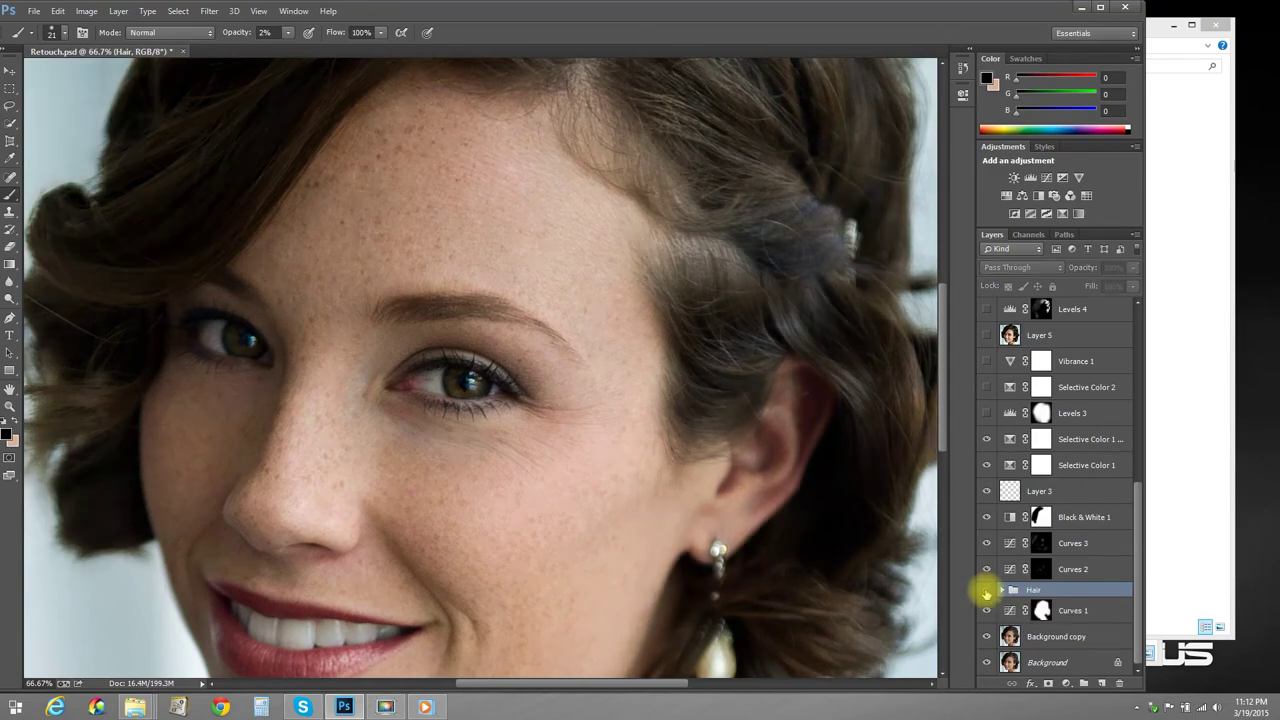
key(ctrl+minus)
key(ctrl+minus)
click(986, 591)
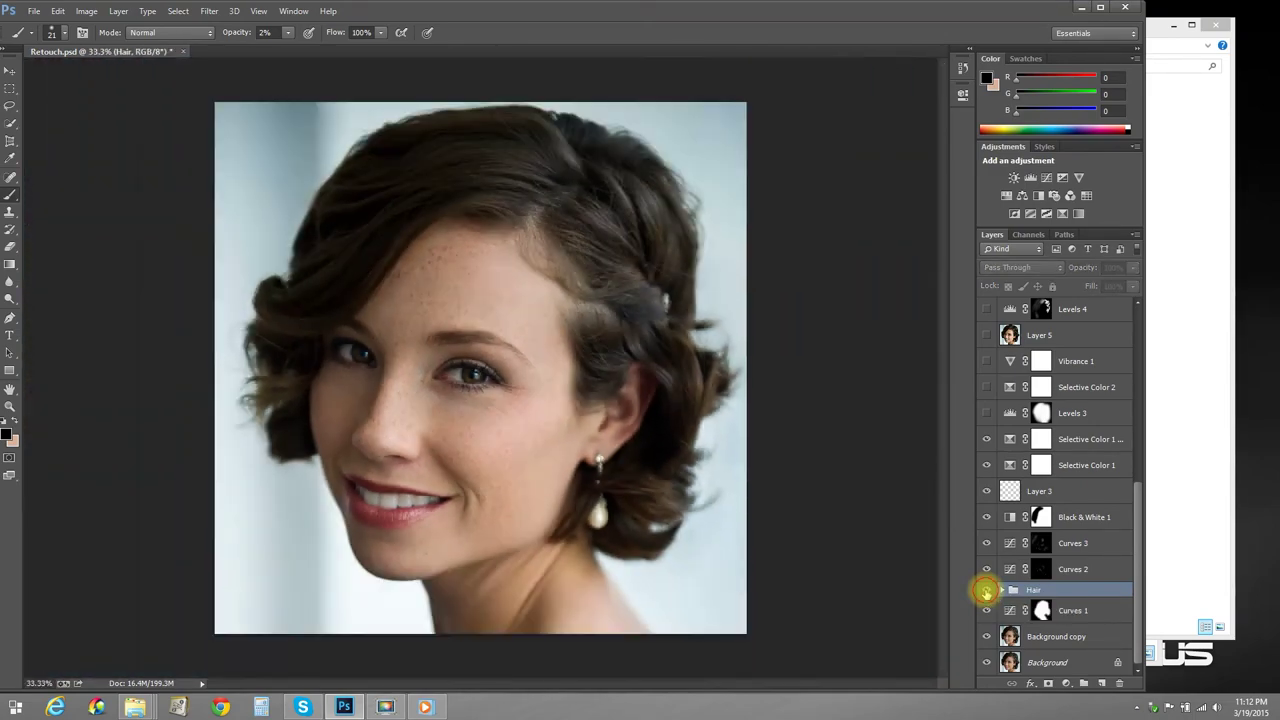
click(986, 591)
click(986, 591)
click(986, 591)
Show Group 1 briefly to check the portrait's tones in black and white, hide it again, and make the Hair group visible
drag(1134, 529, 1124, 346)
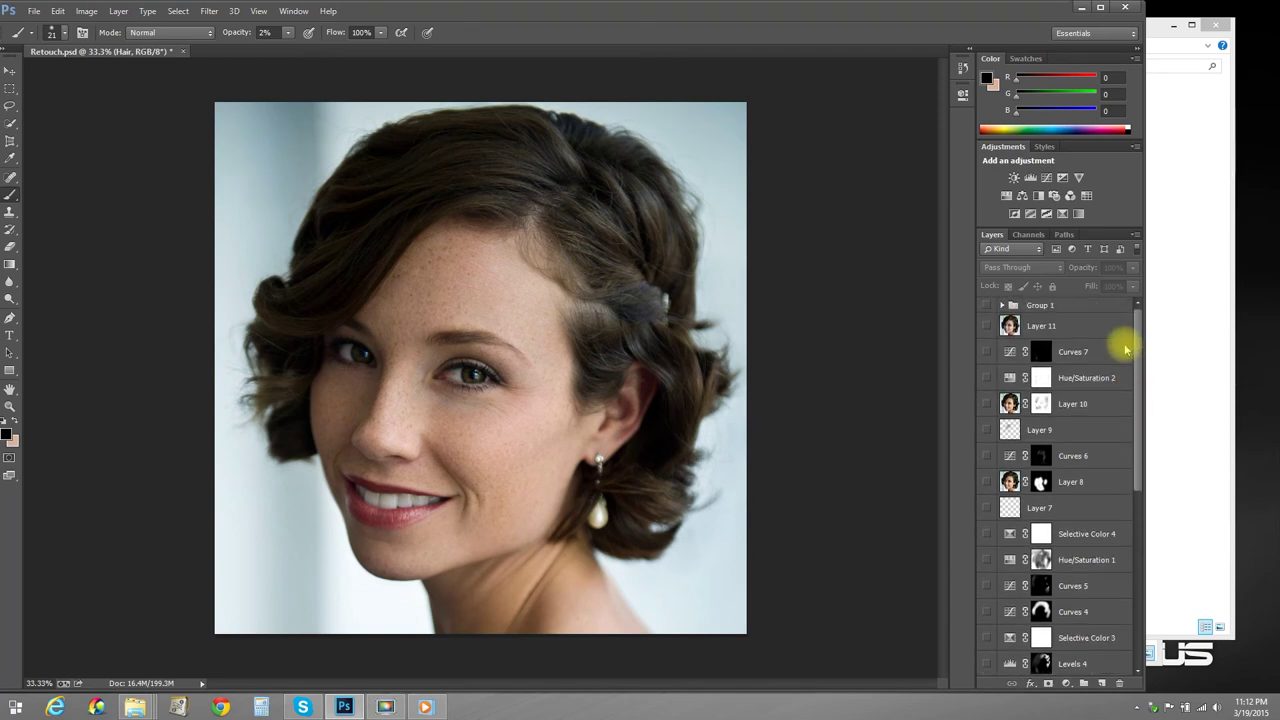
click(987, 305)
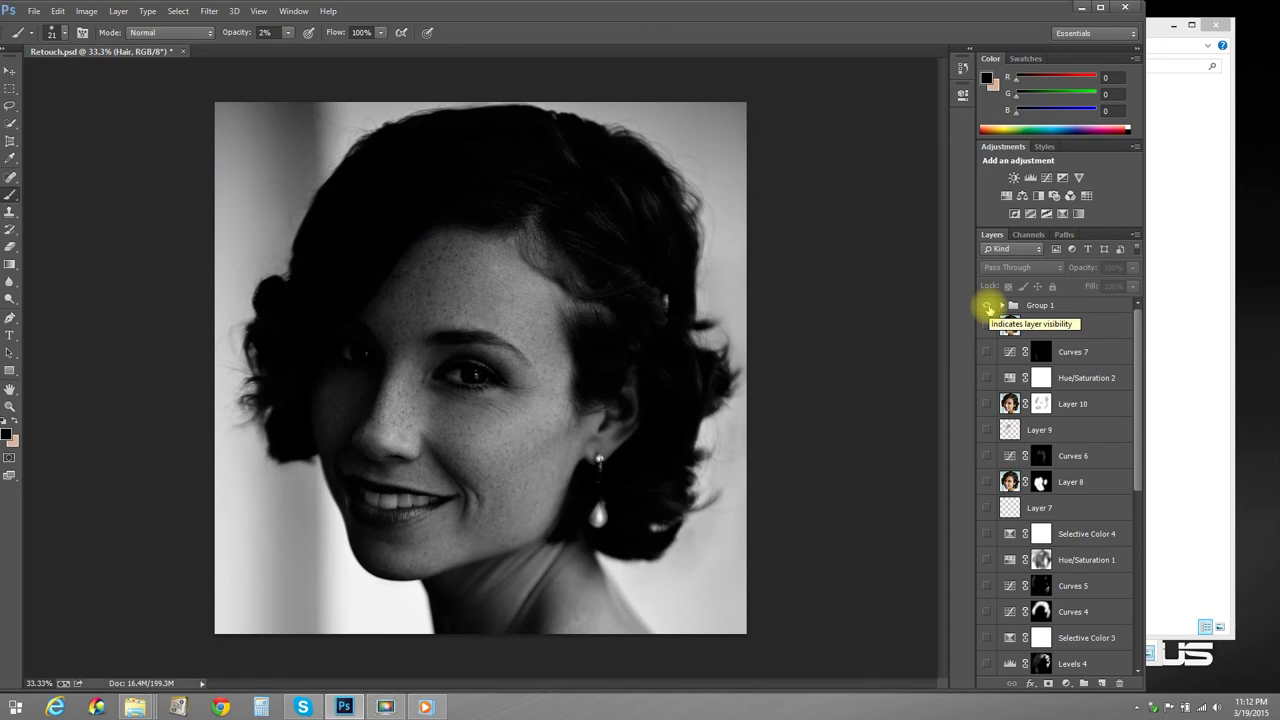
click(987, 305)
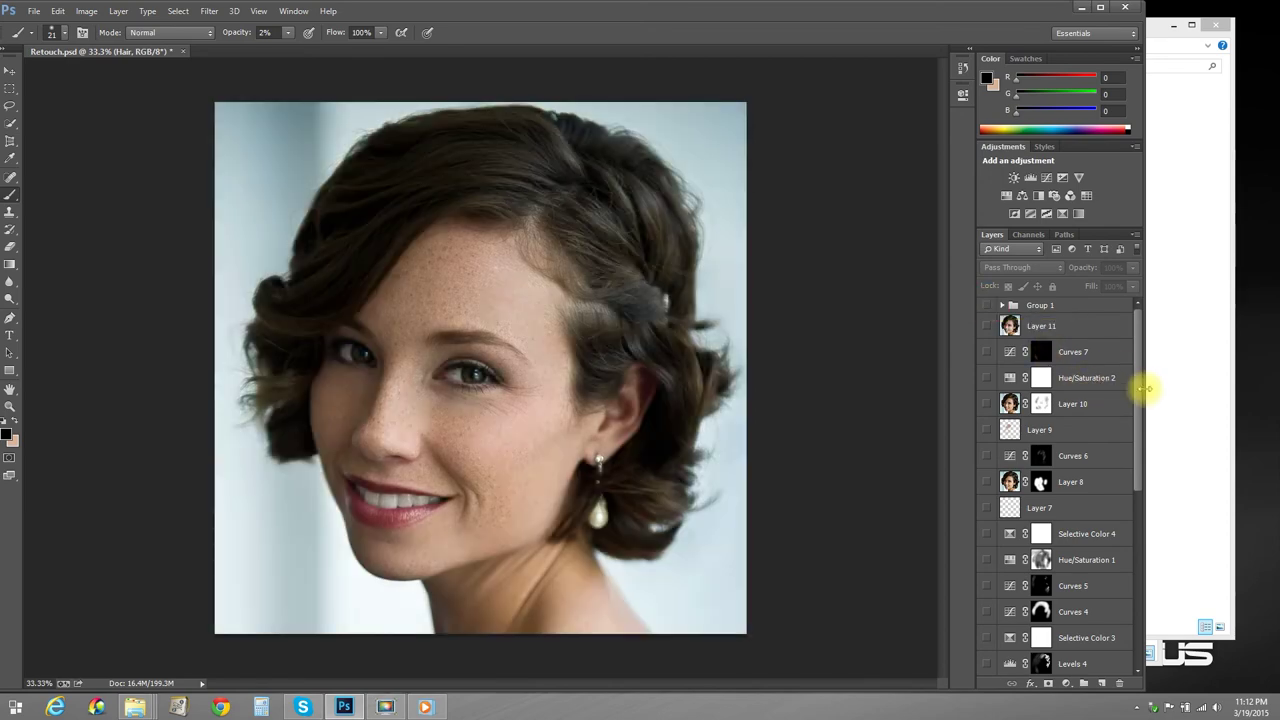
drag(1140, 395, 1131, 571)
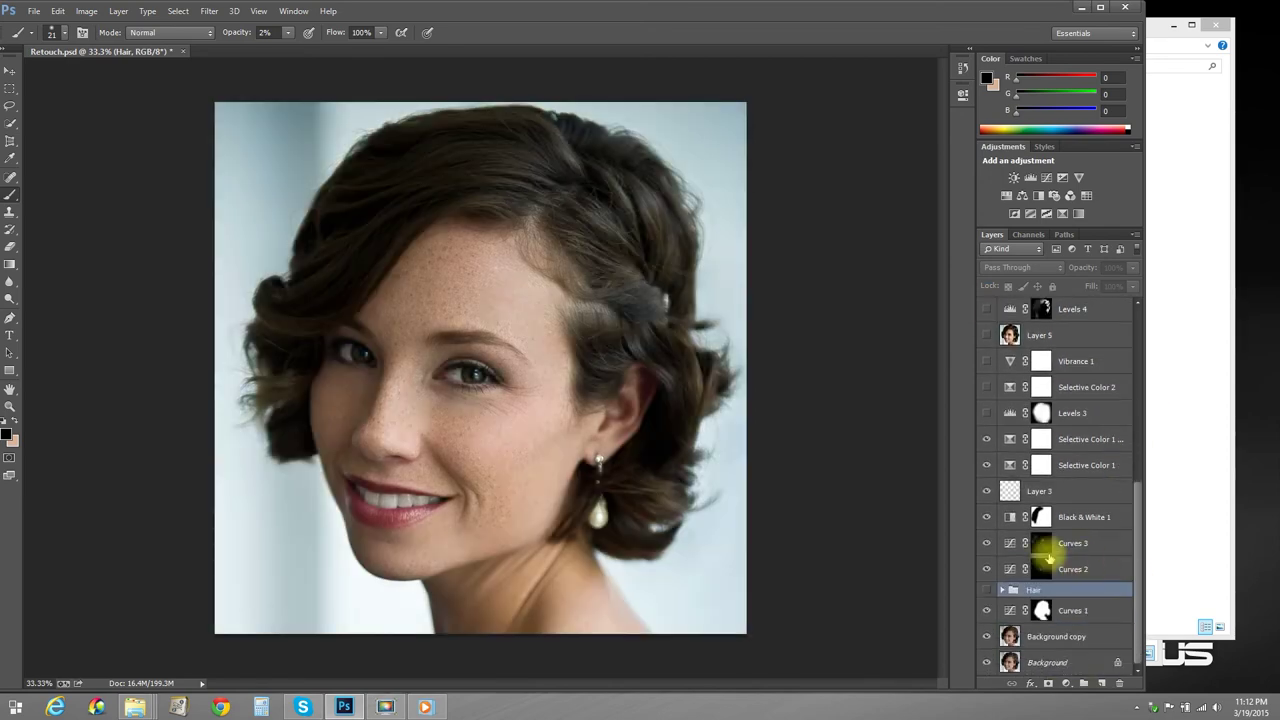
click(987, 590)
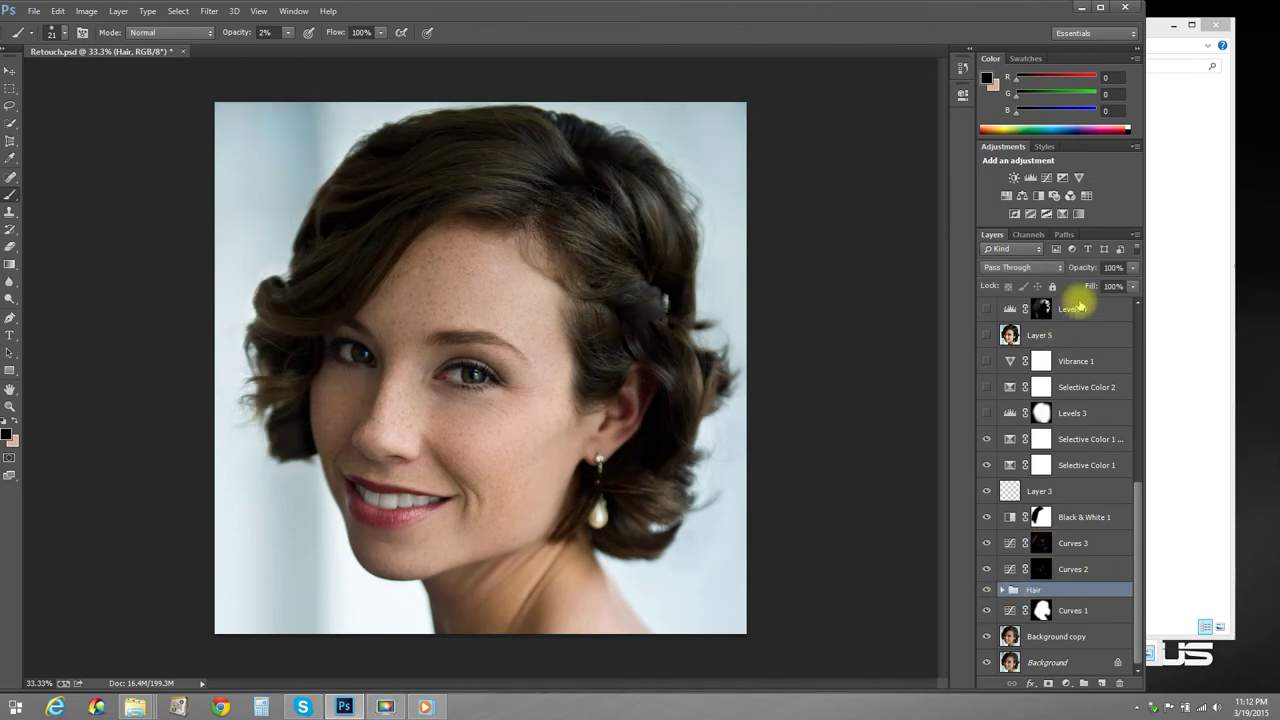
Try reduced opacities on the Hair group, including 56% and 88%, and restore it to 100%
click(1134, 268)
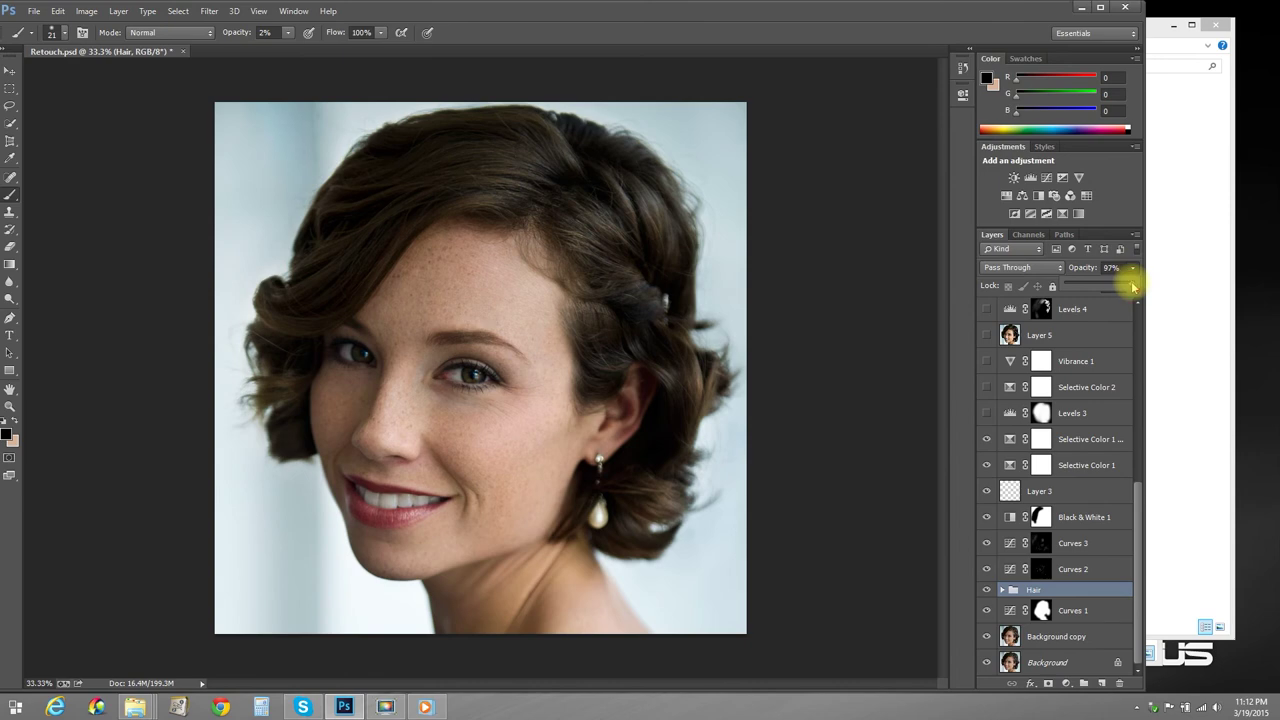
drag(1133, 287, 1104, 292)
drag(1073, 292, 1107, 301)
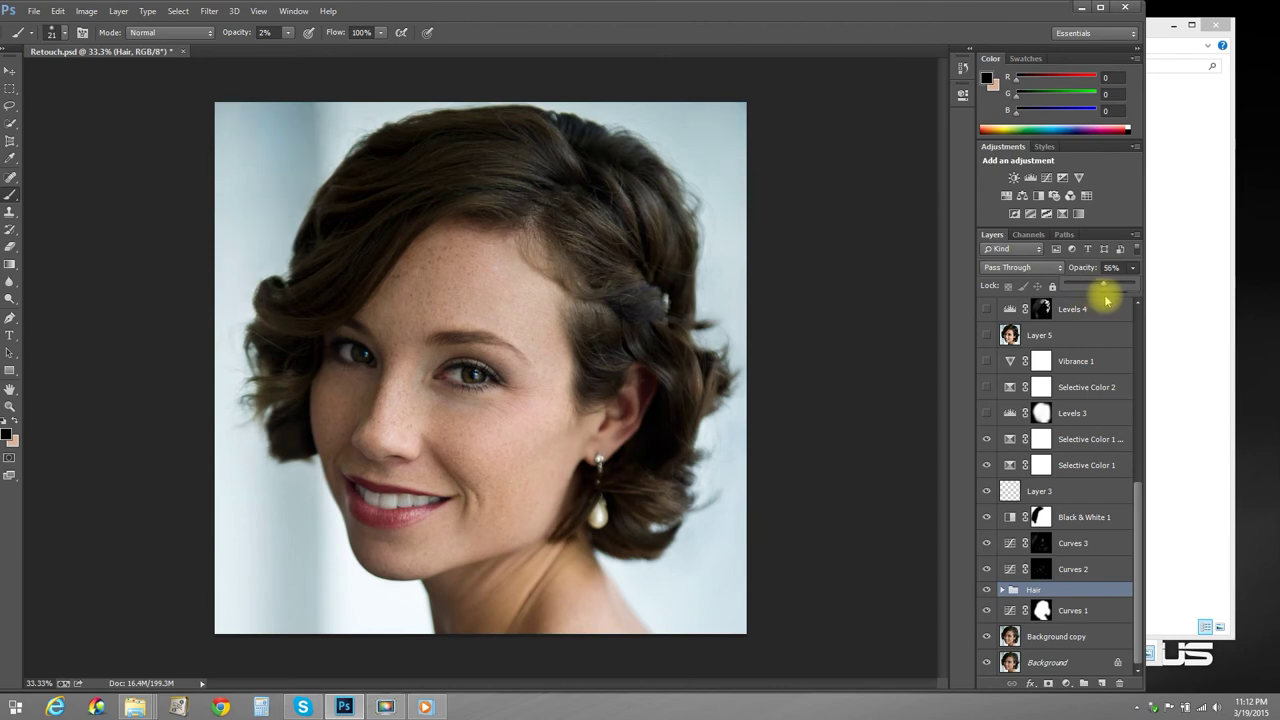
mouse_move(1116, 300)
mouse_down()
mouse_move(1151, 296)
mouse_move(1129, 289)
mouse_up()
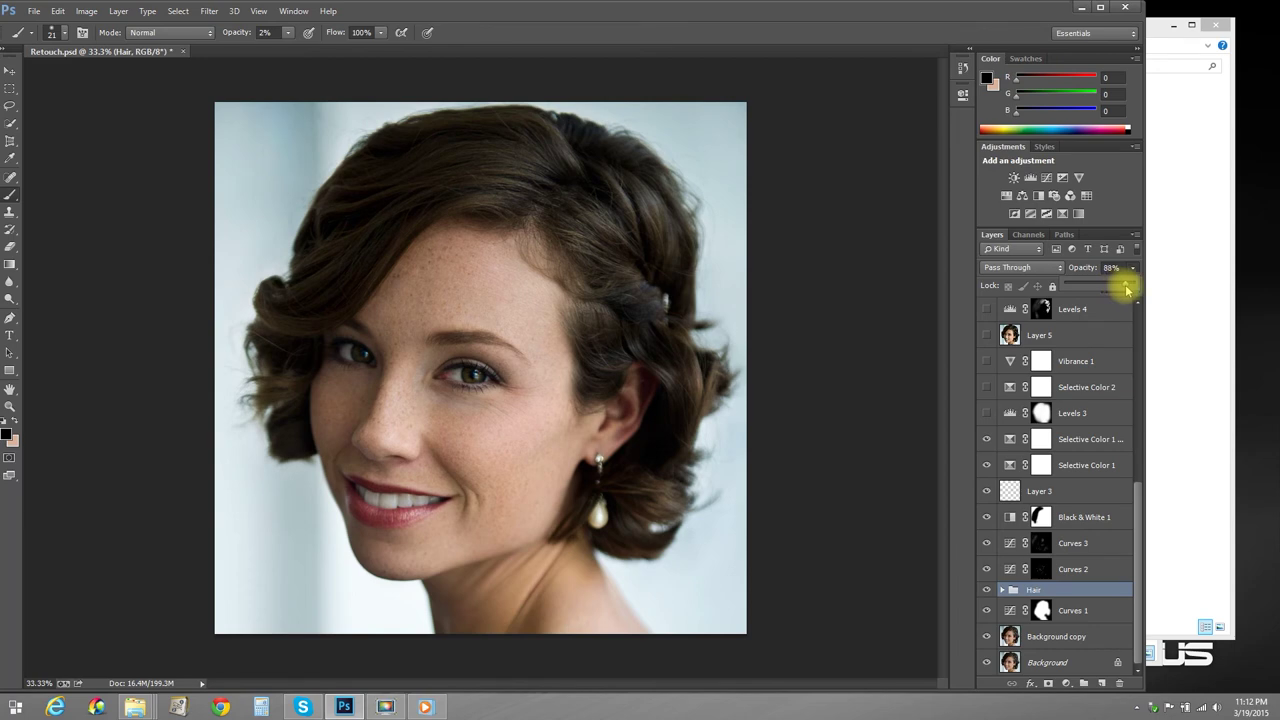
drag(1126, 289, 1165, 291)
drag(1125, 289, 1163, 290)
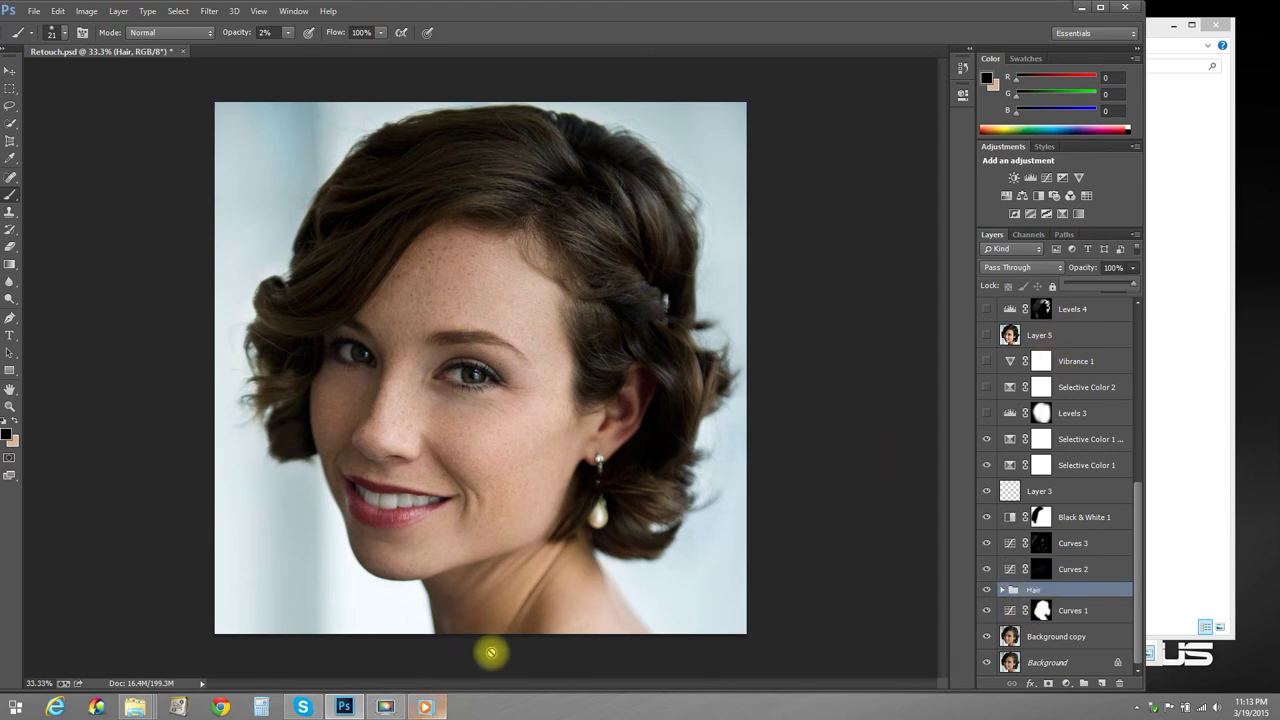
Play more of the tutorial video, return to Photoshop, and set Layer 4 in the Hair group to 11% opacity after trying 100%
click(425, 707)
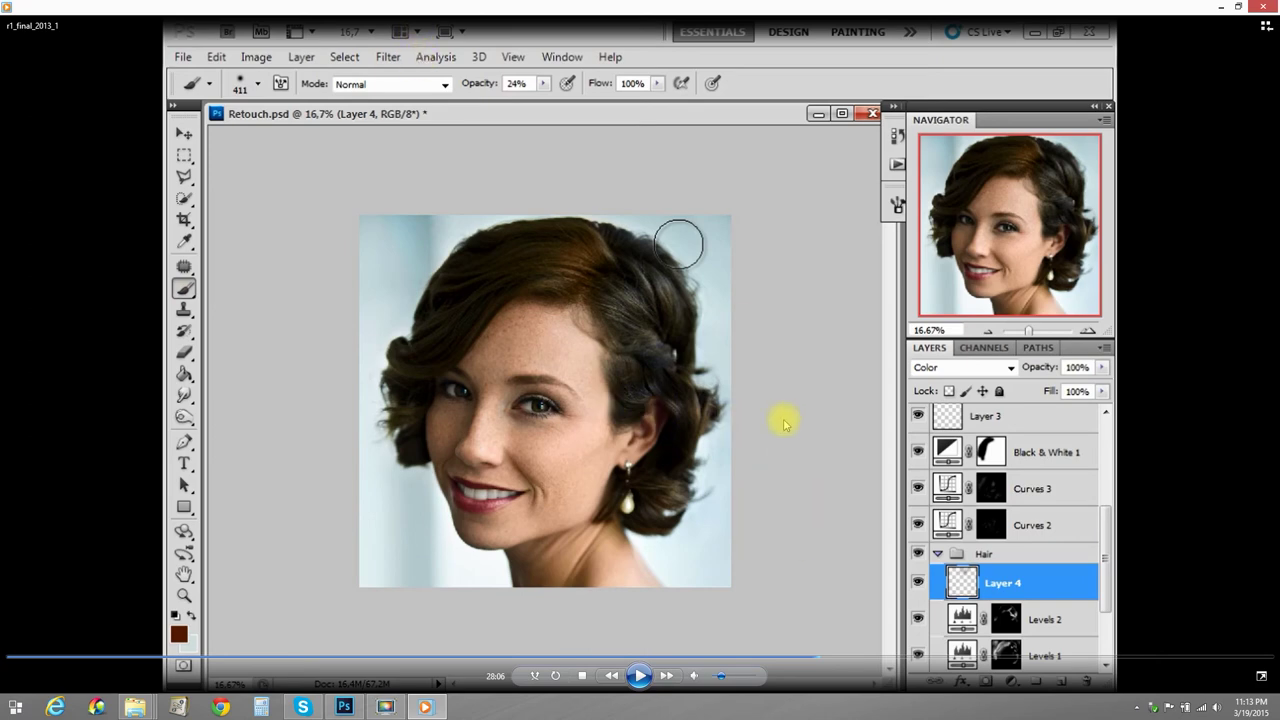
click(639, 675)
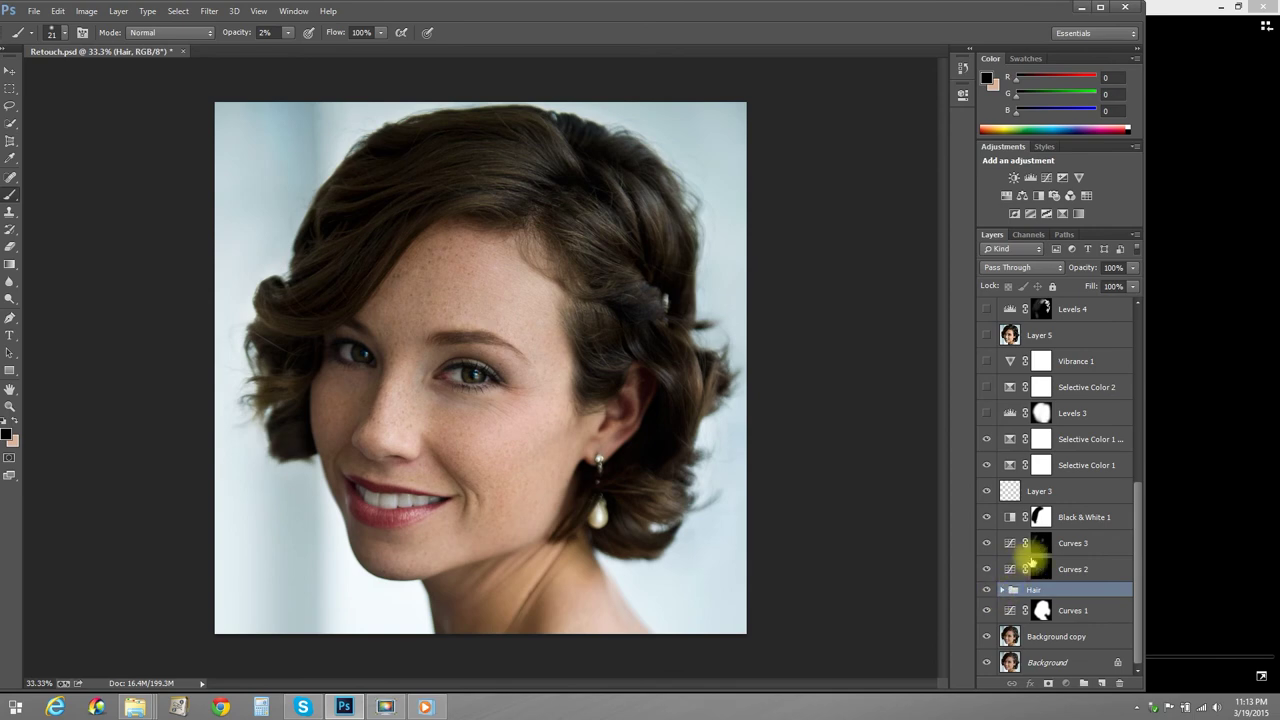
click(1002, 590)
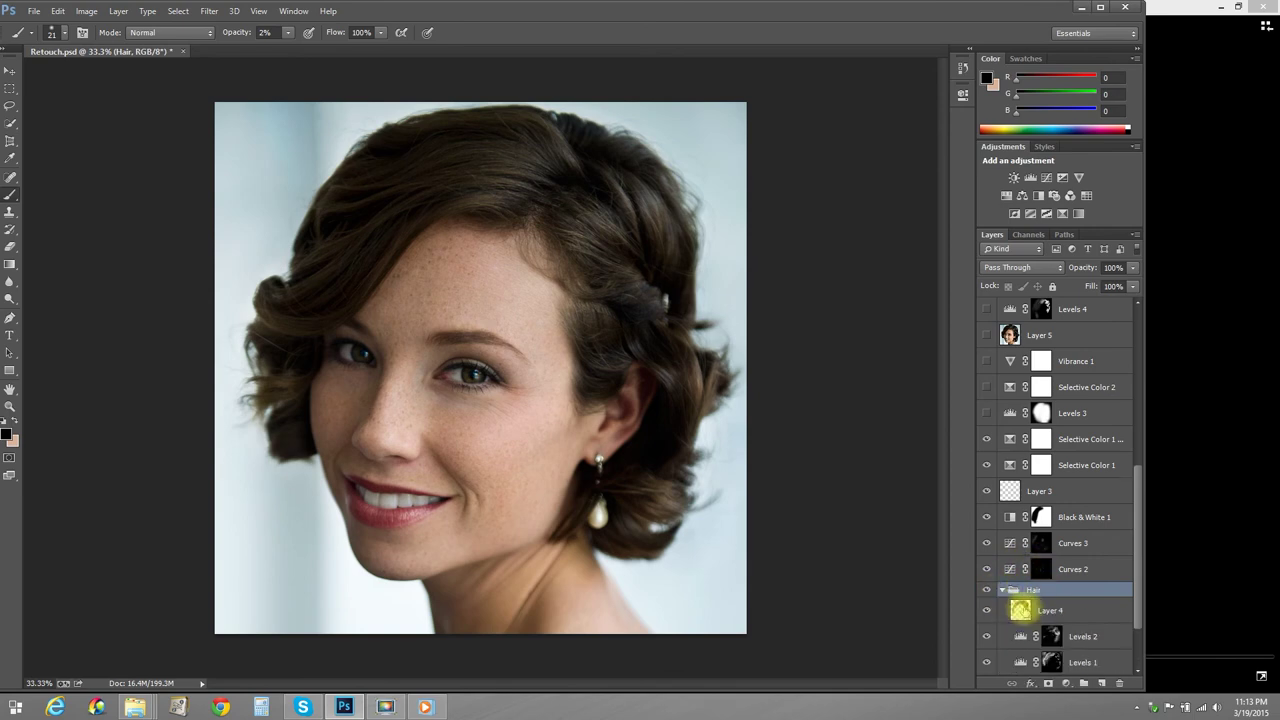
click(1021, 609)
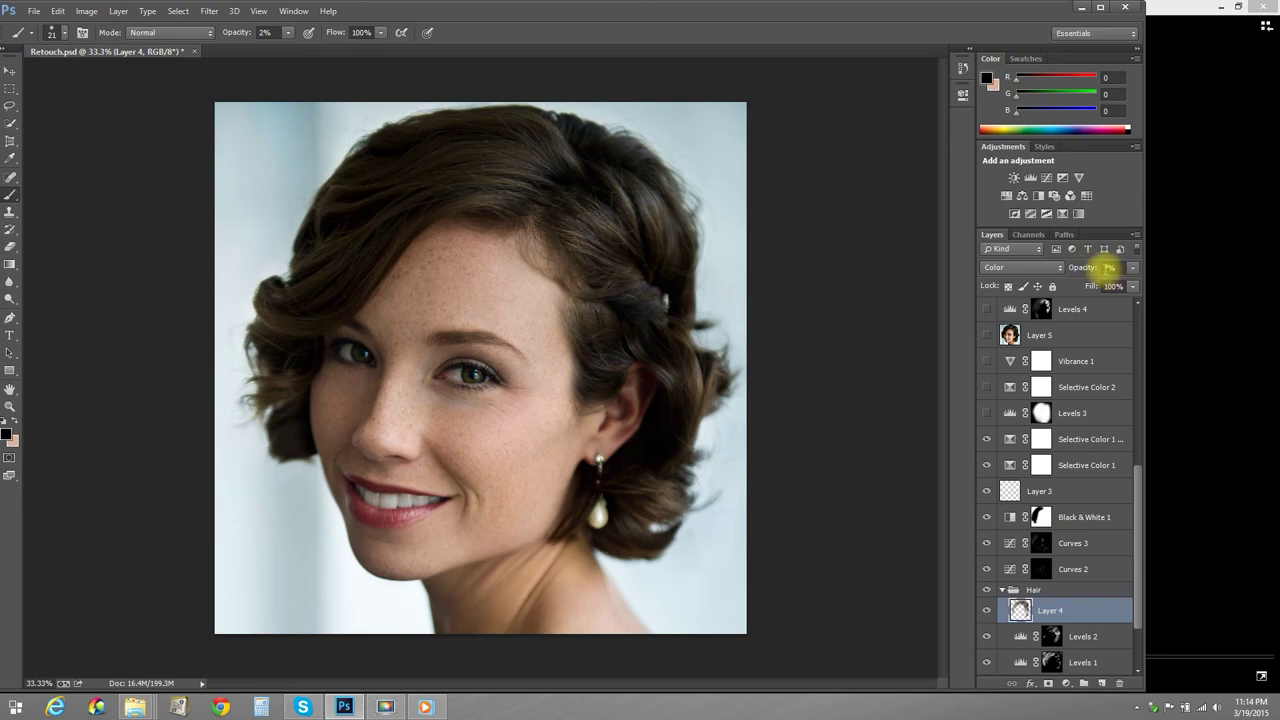
mouse_move(1132, 267)
mouse_down()
mouse_move(1075, 283)
mouse_move(1171, 279)
mouse_move(1146, 284)
mouse_up()
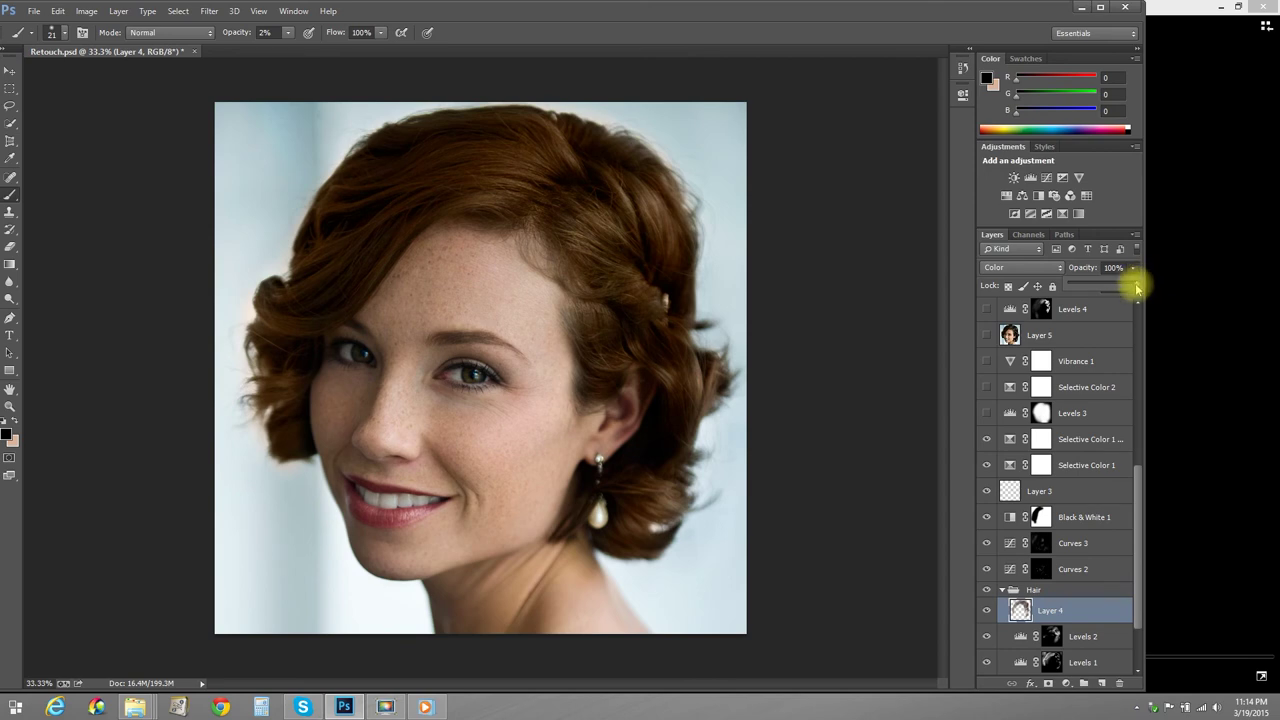
drag(1137, 286, 1077, 286)
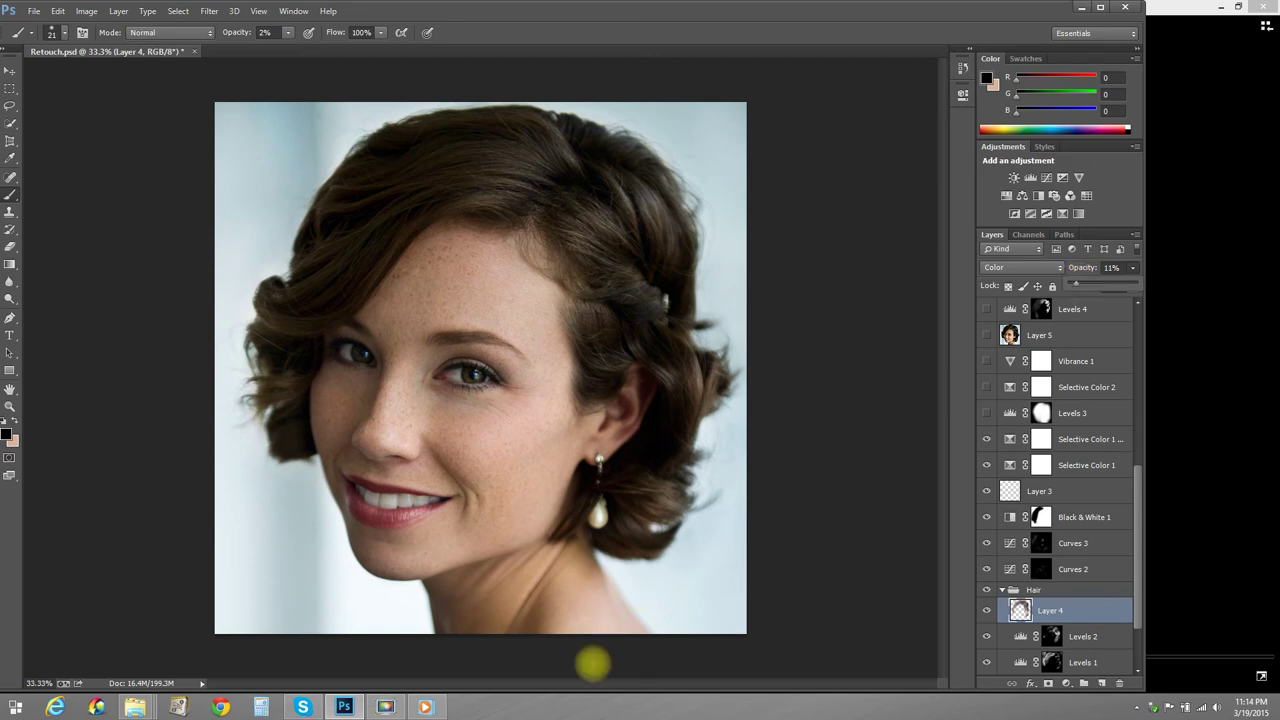
Switch to the media player, skip the tutorial video ahead to the Layer 5 stage, and pause it at 30:23
click(425, 708)
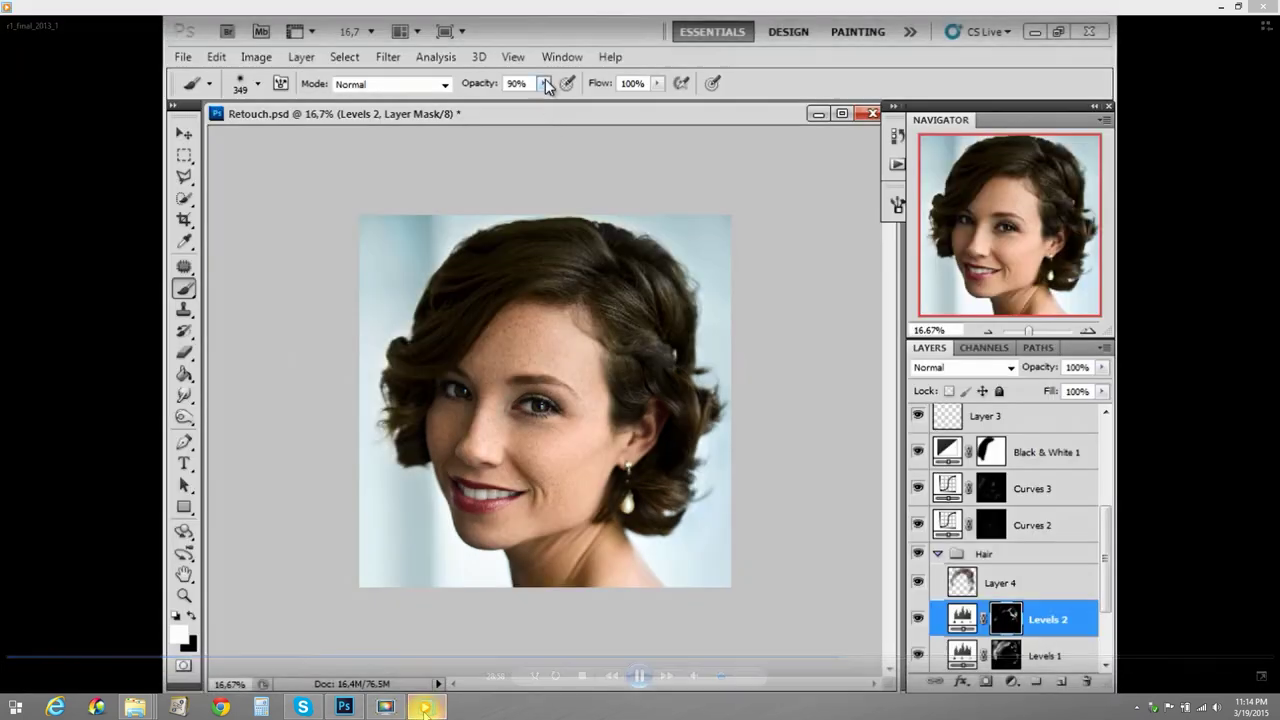
click(873, 661)
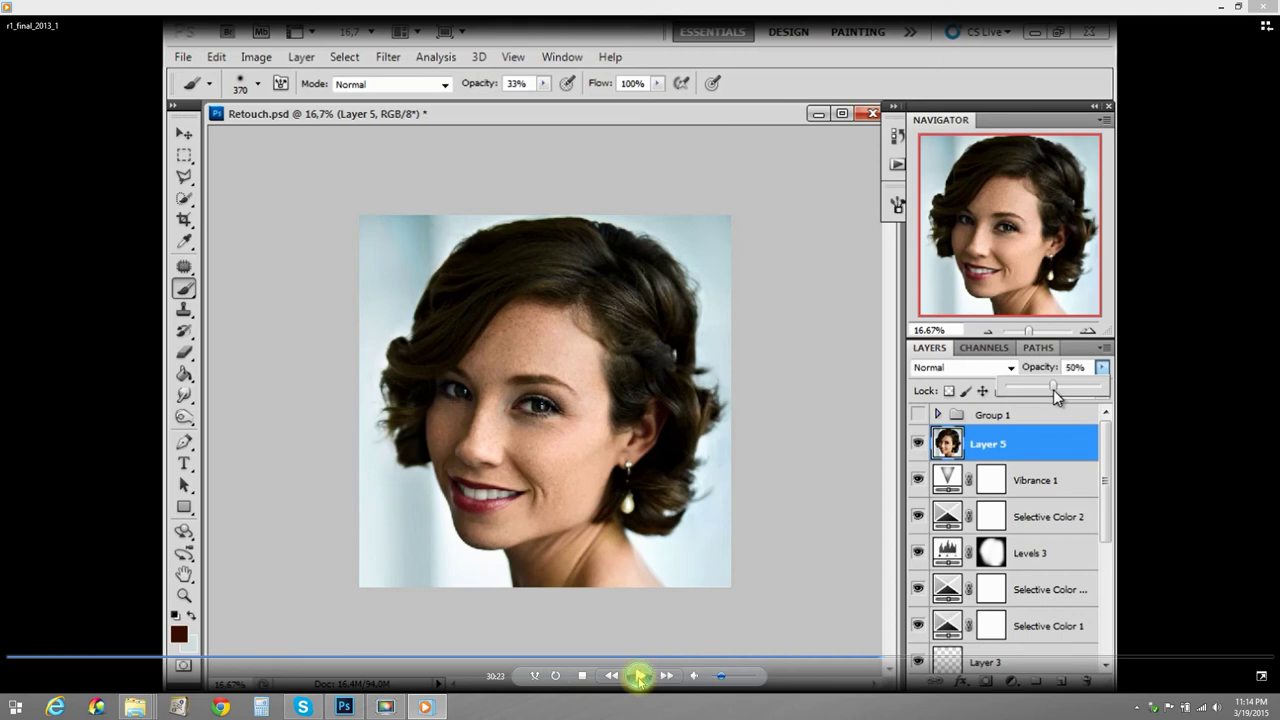
click(385, 707)
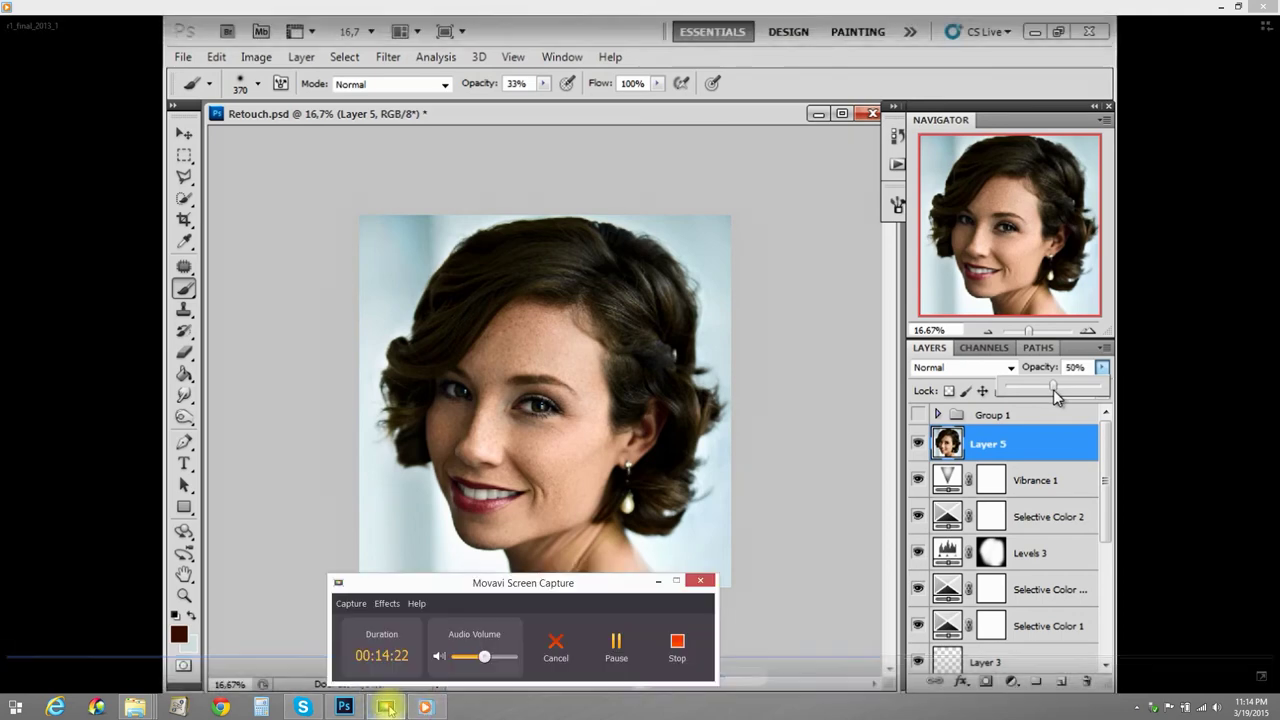
click(385, 707)
Switch to Photoshop, select Layer 5 above the Vibrance 1 layer and make it visible
click(344, 707)
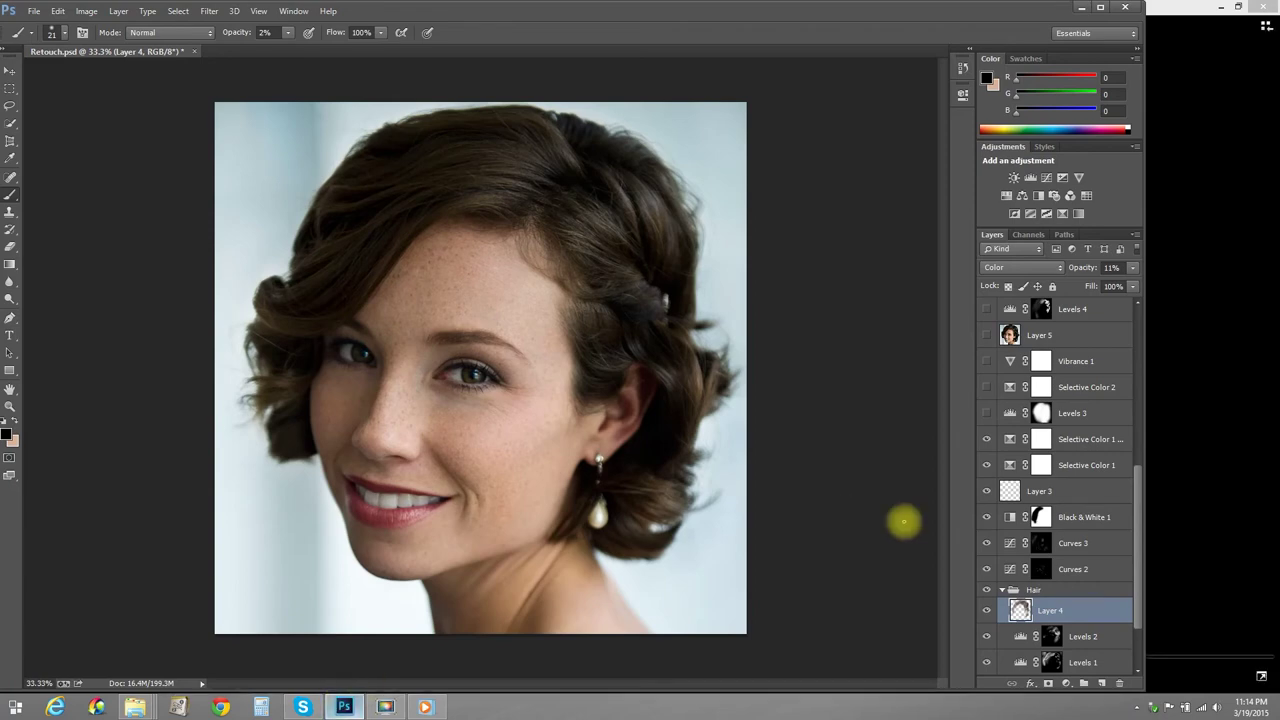
drag(1137, 586, 1140, 503)
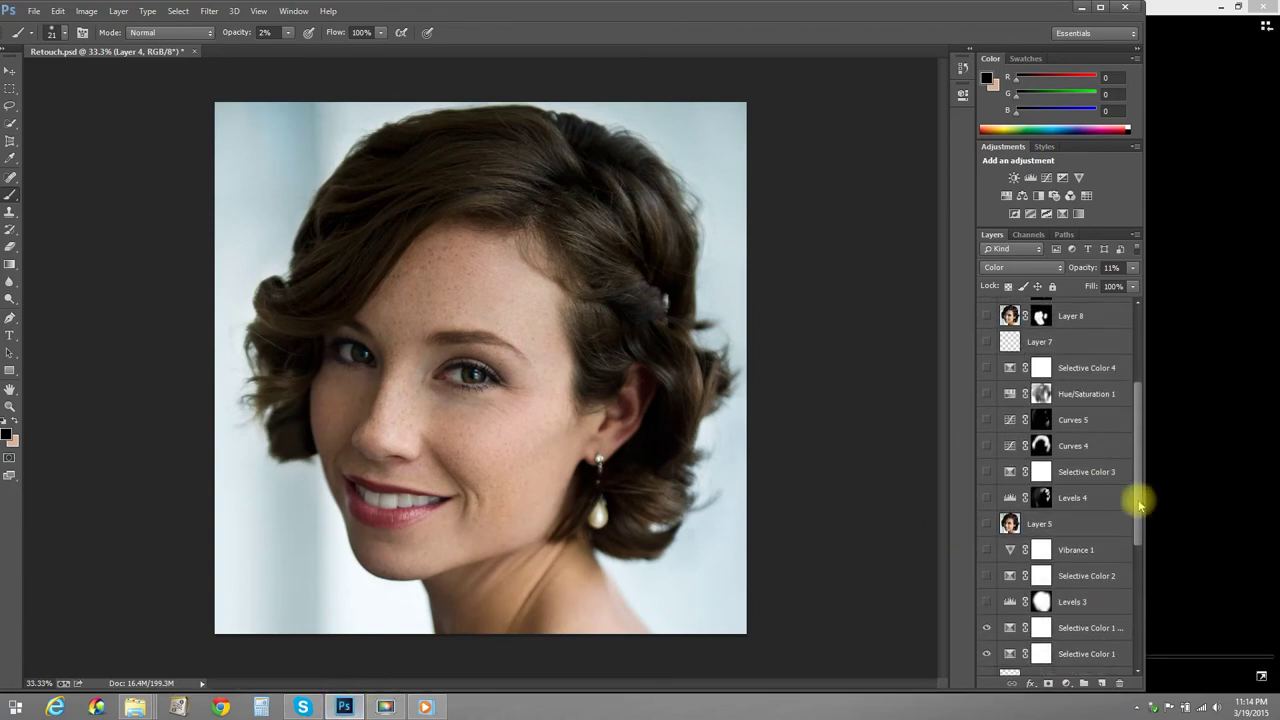
click(1044, 550)
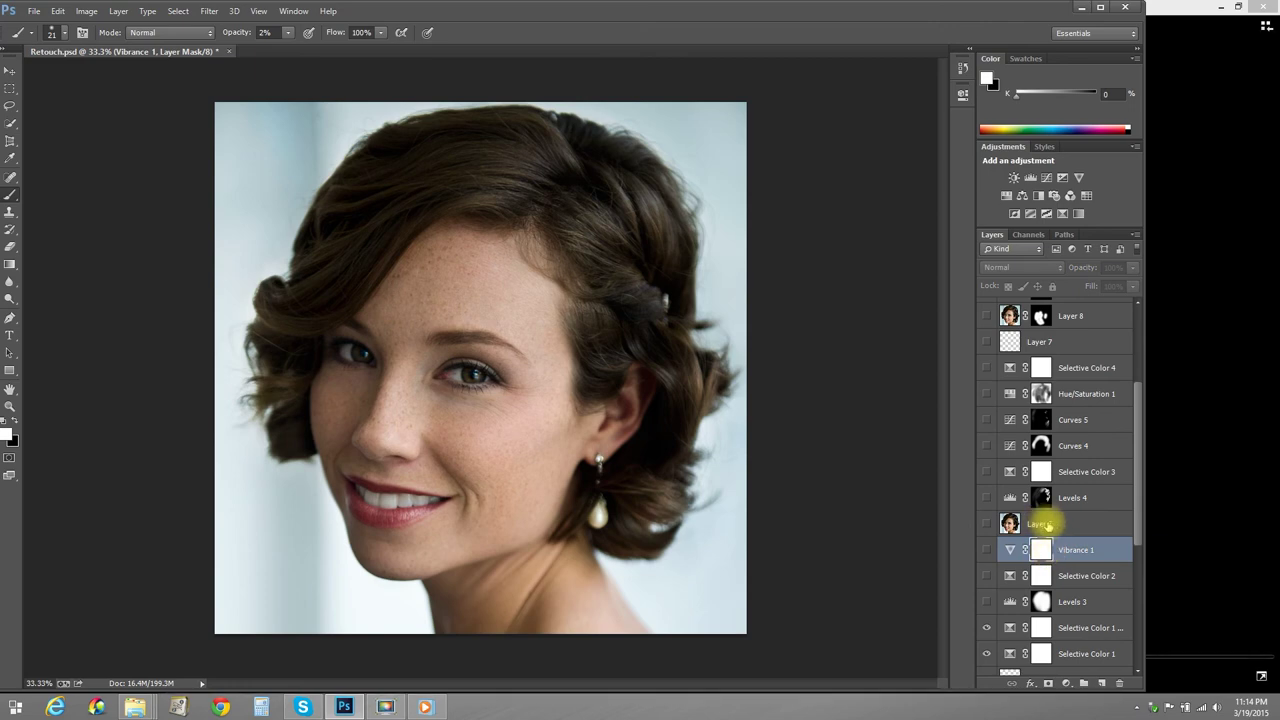
click(1043, 525)
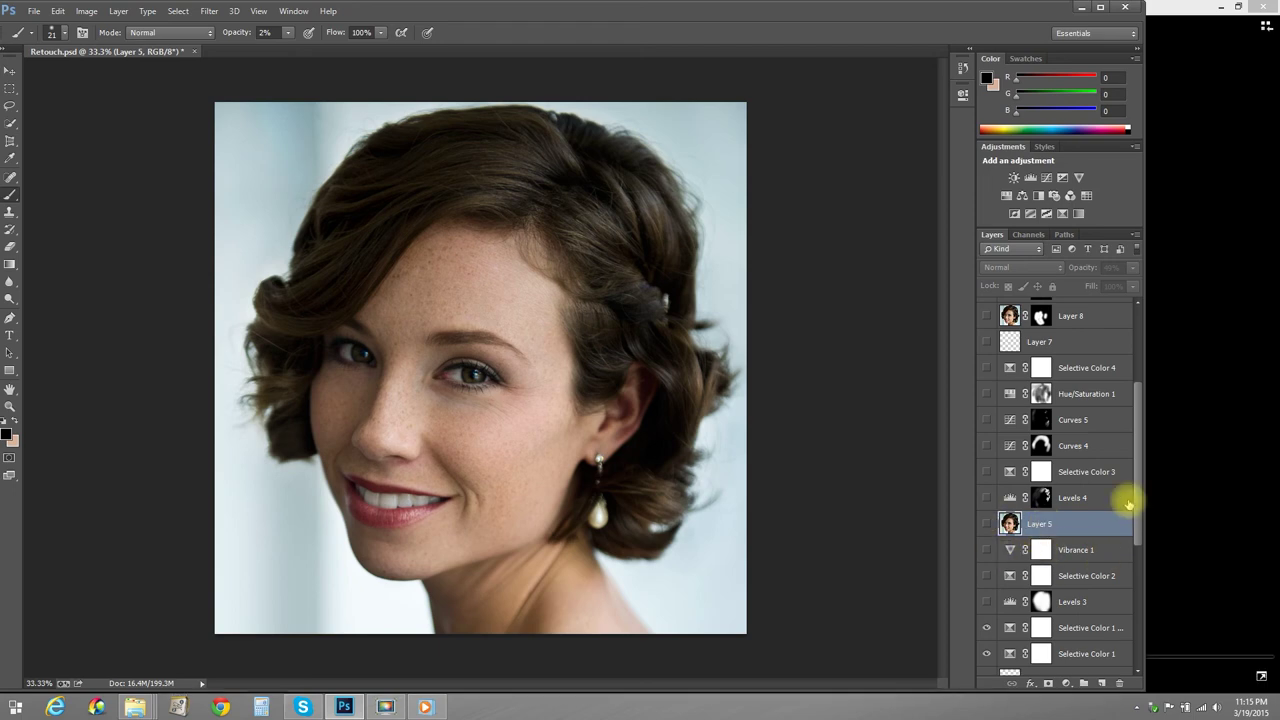
drag(1138, 506, 1049, 651)
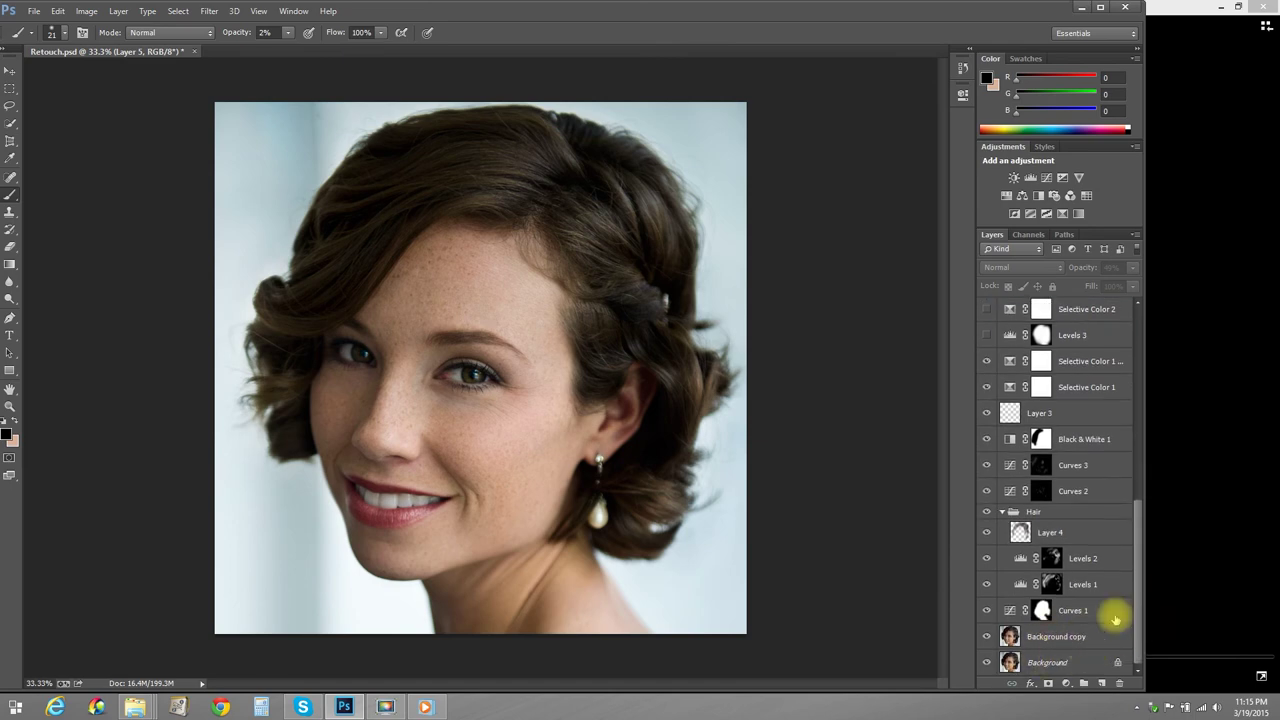
drag(1138, 627, 1045, 410)
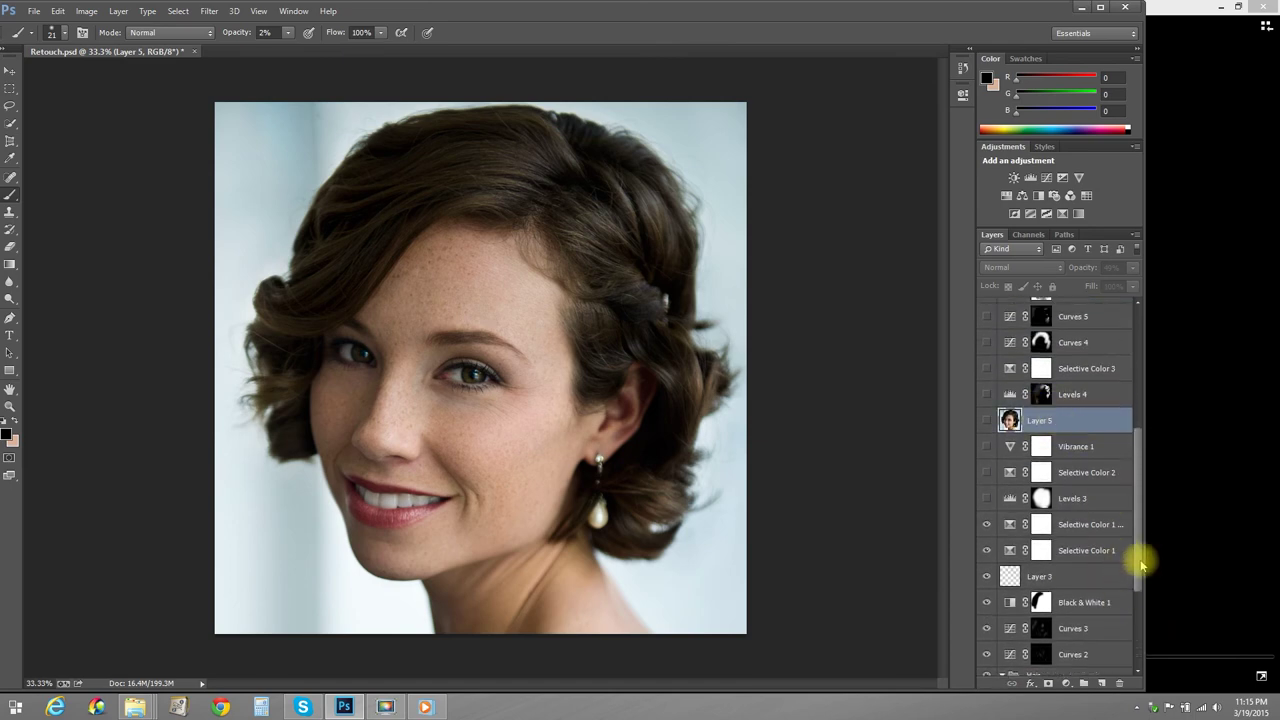
drag(1137, 560, 1131, 491)
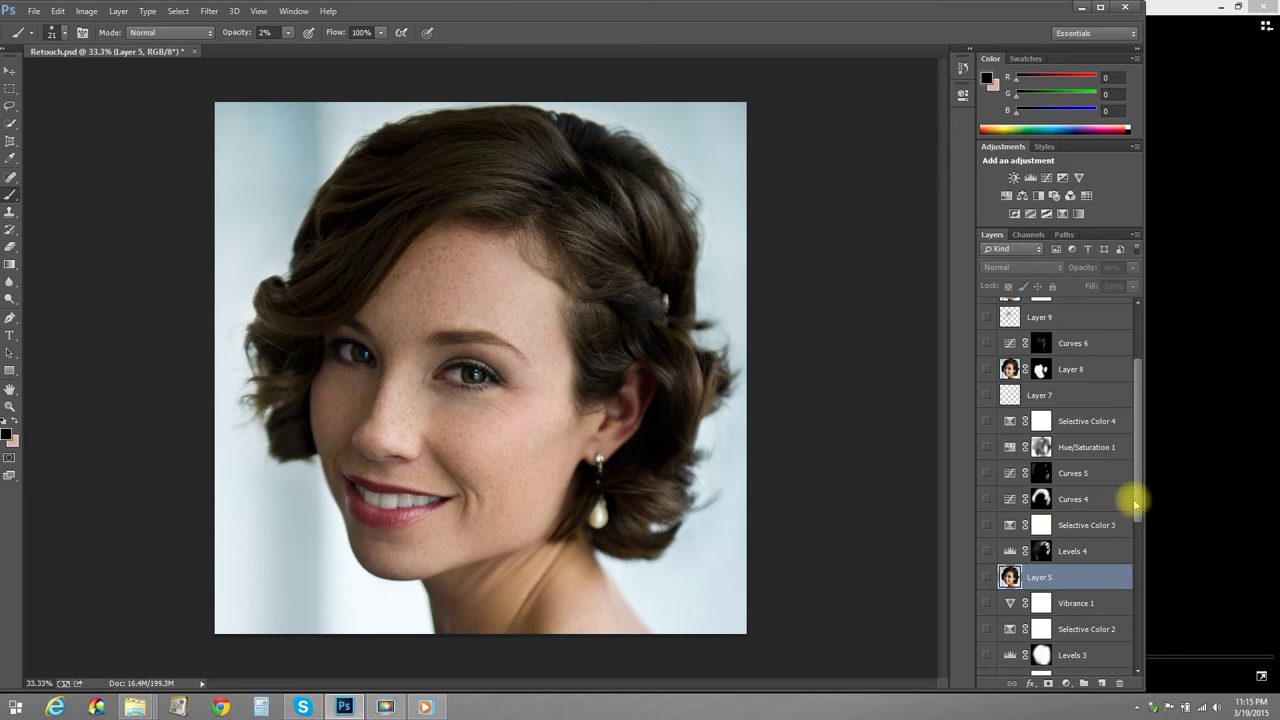
mouse_move(1141, 507)
mouse_down()
mouse_move(1141, 630)
mouse_move(1118, 513)
mouse_up()
click(986, 513)
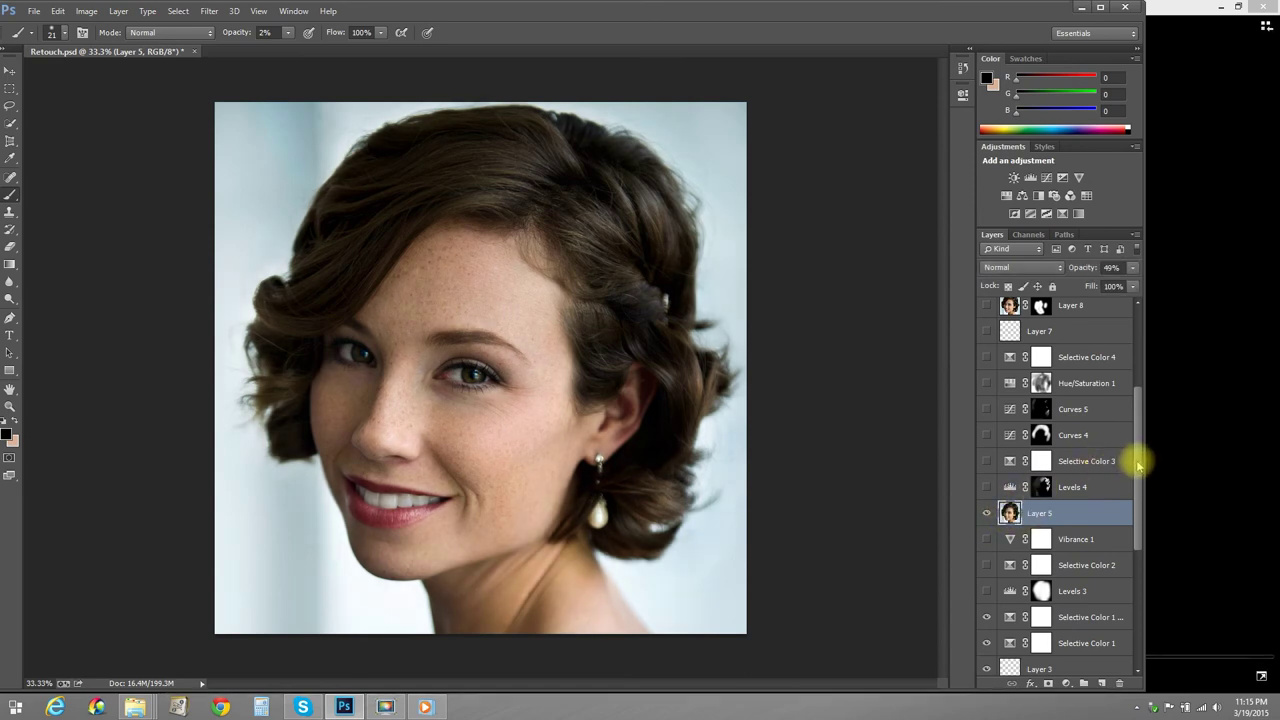
Make Selective Color 2 visible and compare the portrait with Layer 5 hidden and shown
drag(1137, 463, 1143, 571)
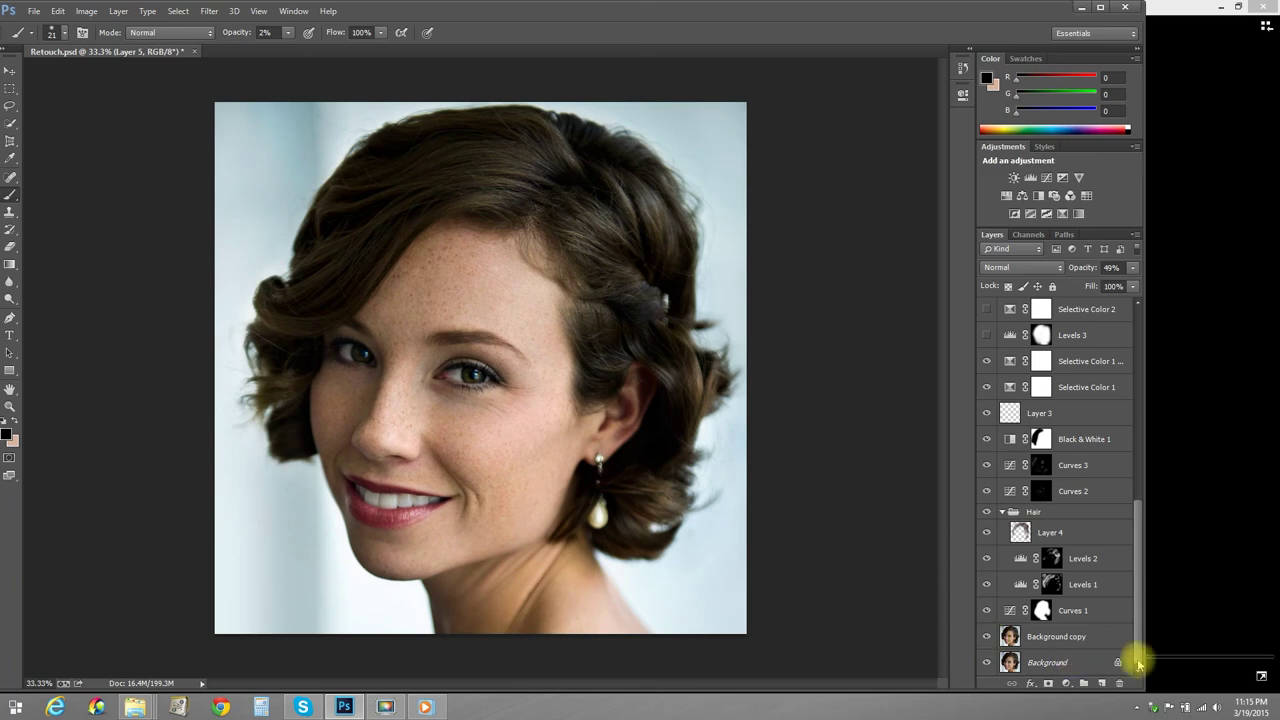
drag(1139, 651, 1157, 517)
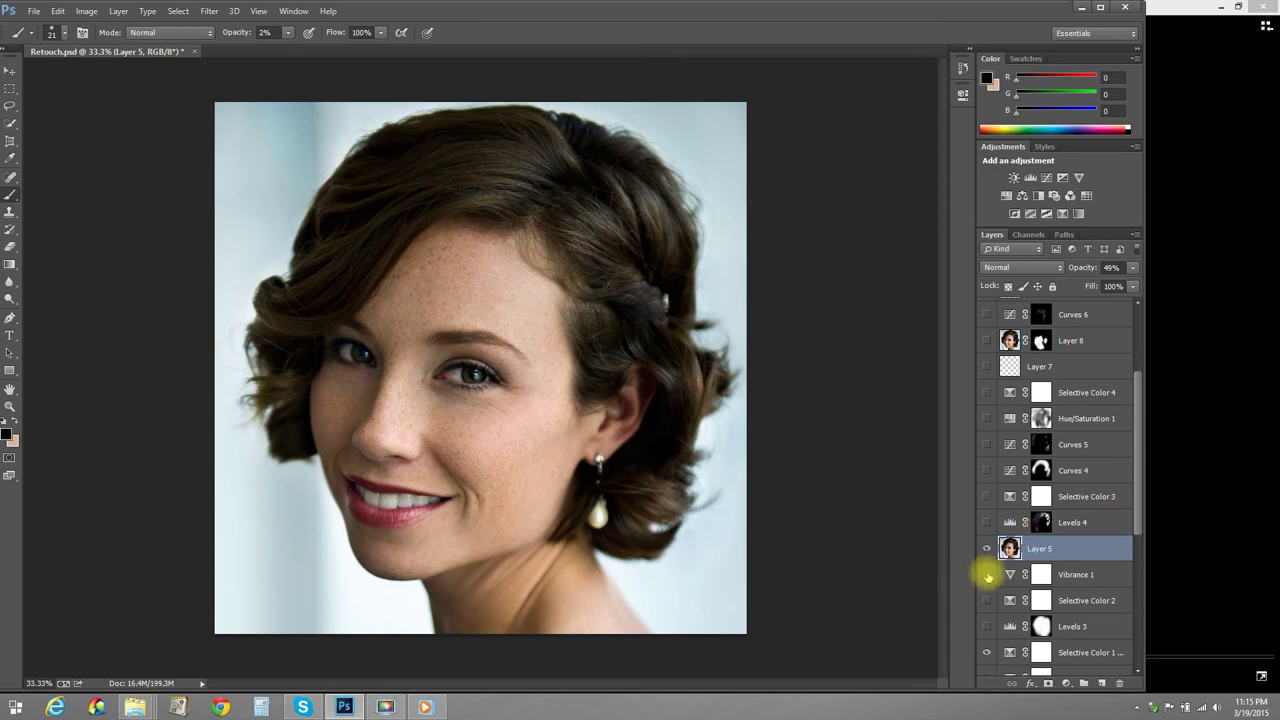
click(986, 600)
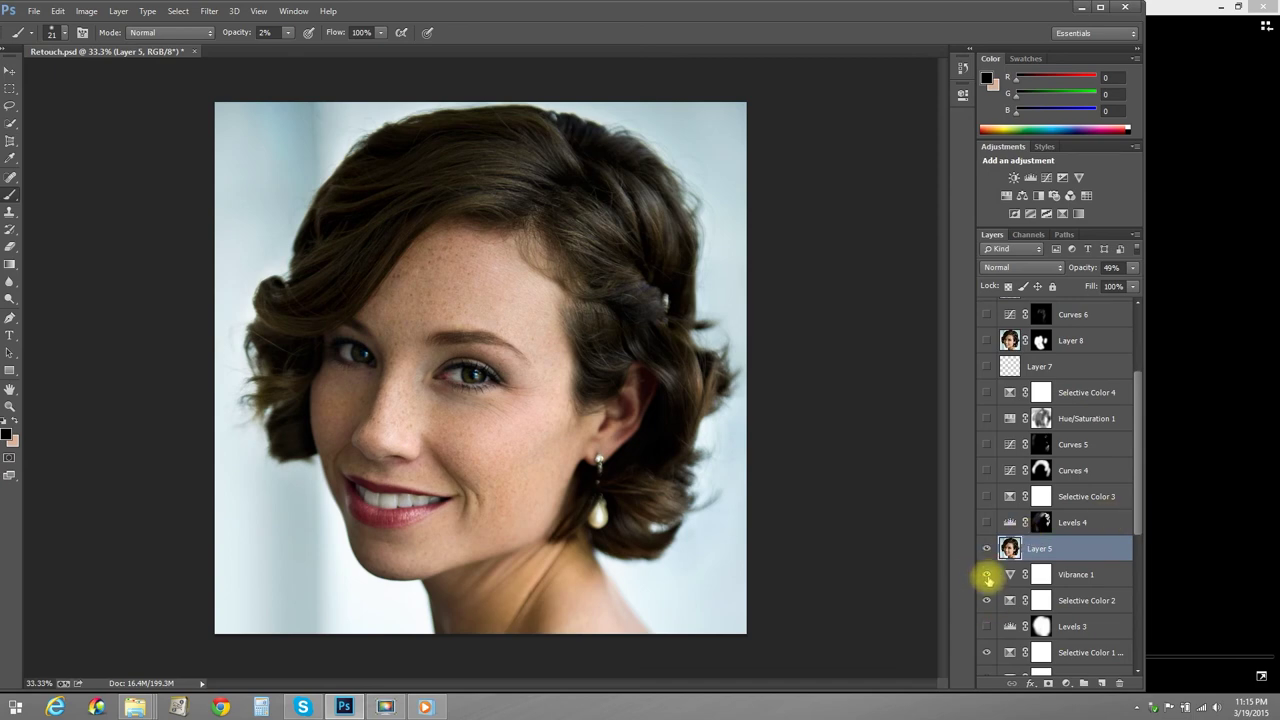
click(986, 549)
click(986, 549)
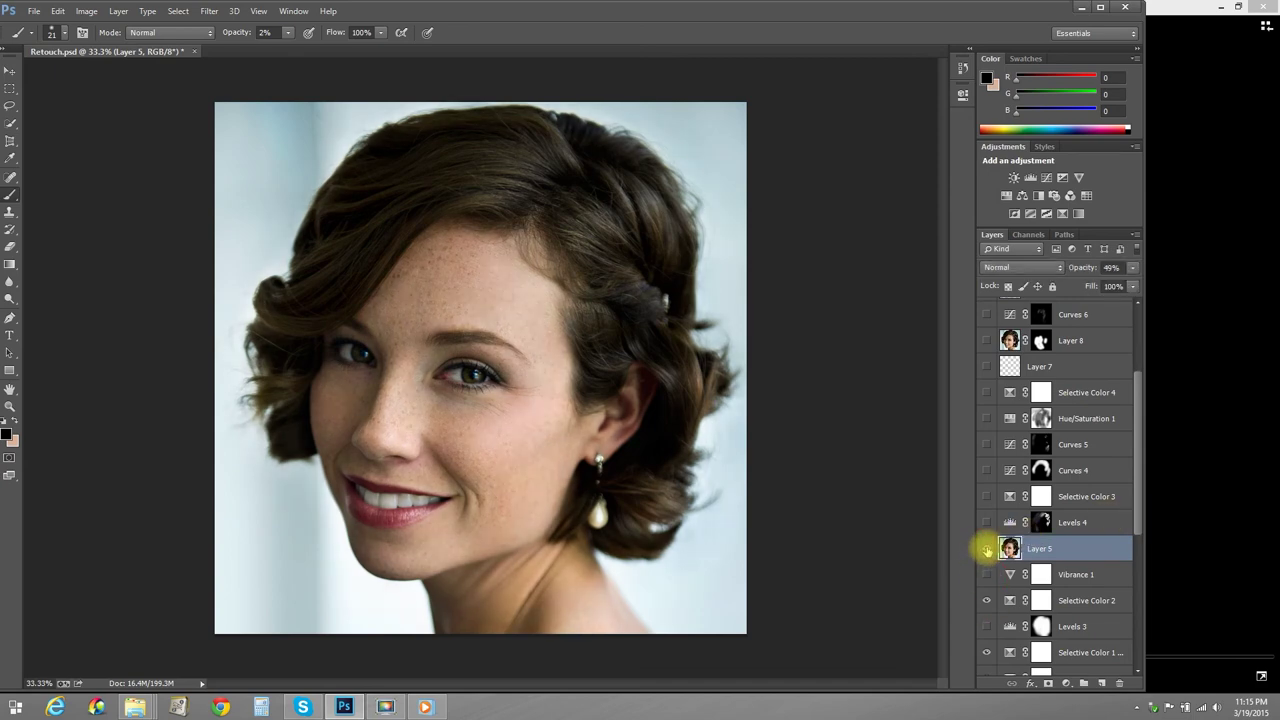
Switch to the media player, play on from 30:23, jump back to review the Levels 4 adjustment at 30:41, and resume playback
click(425, 707)
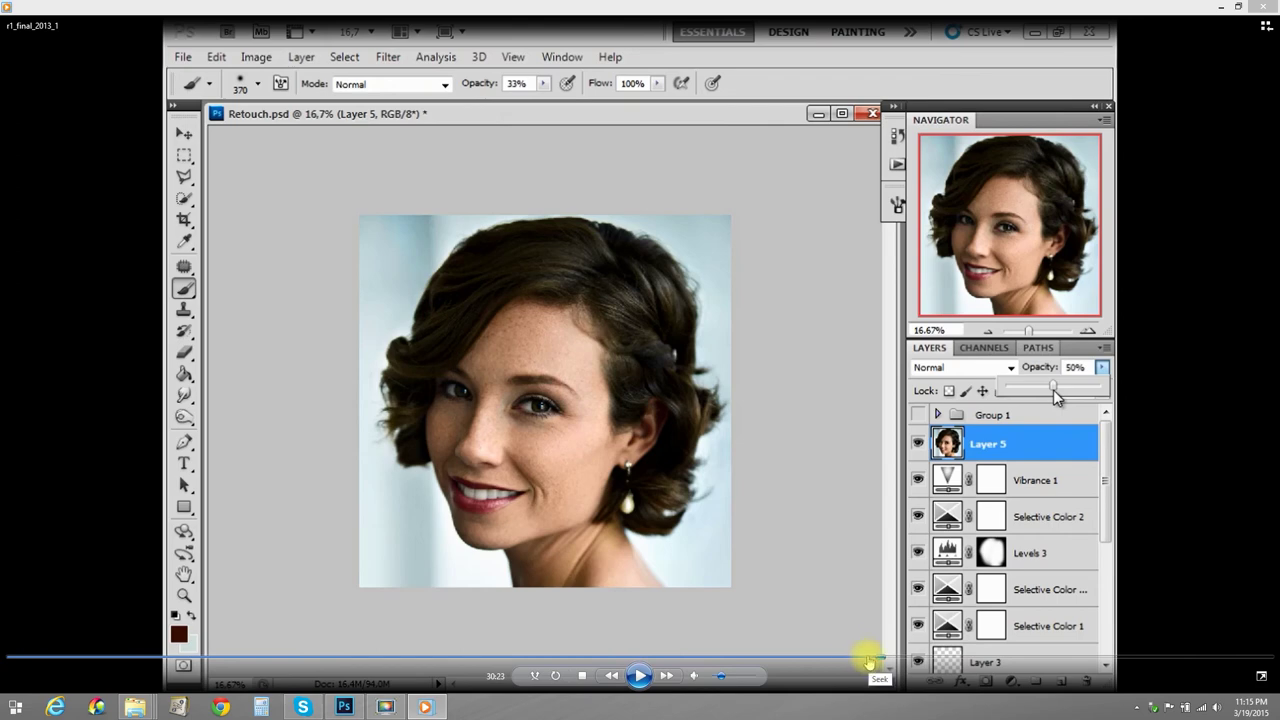
click(640, 676)
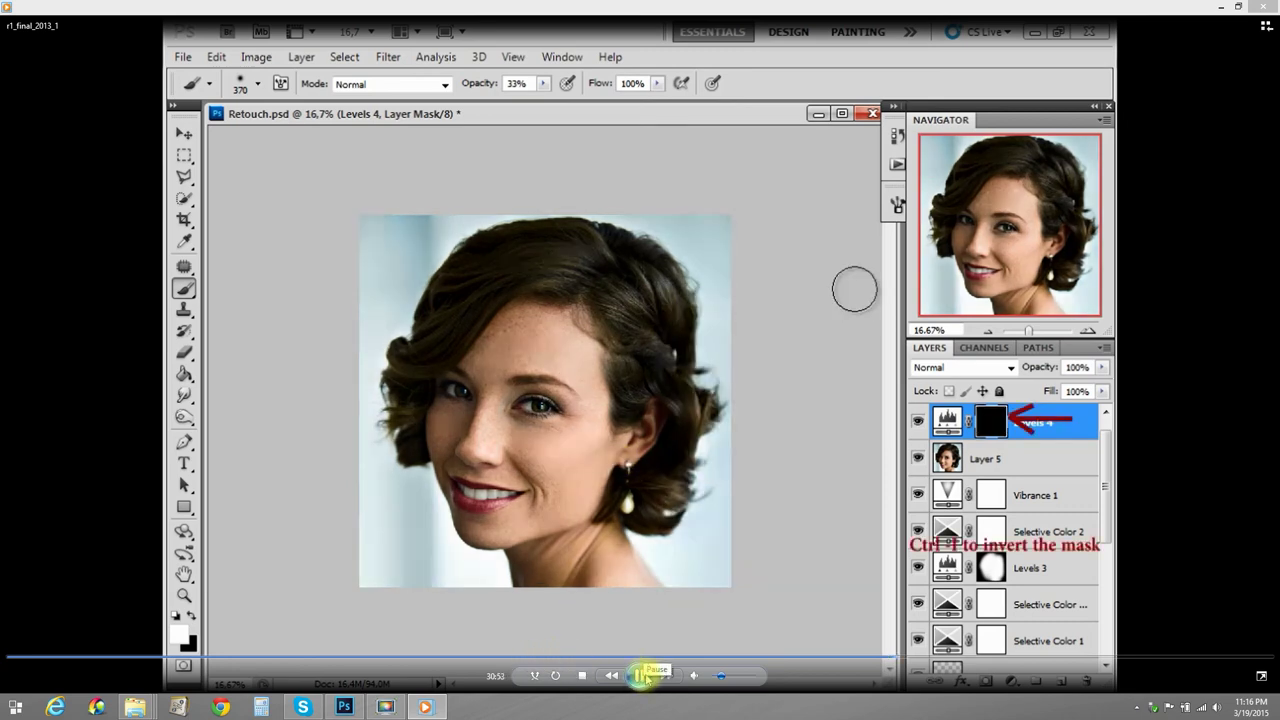
click(880, 657)
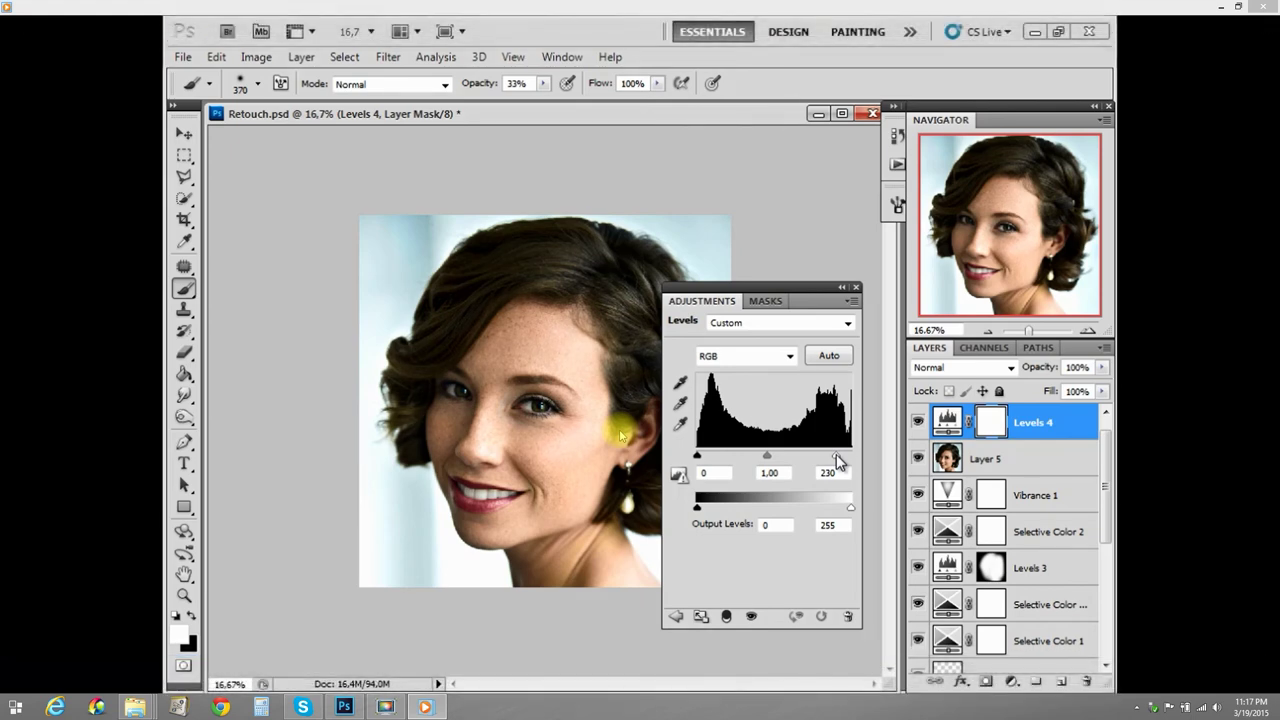
mouse_move(555, 313)
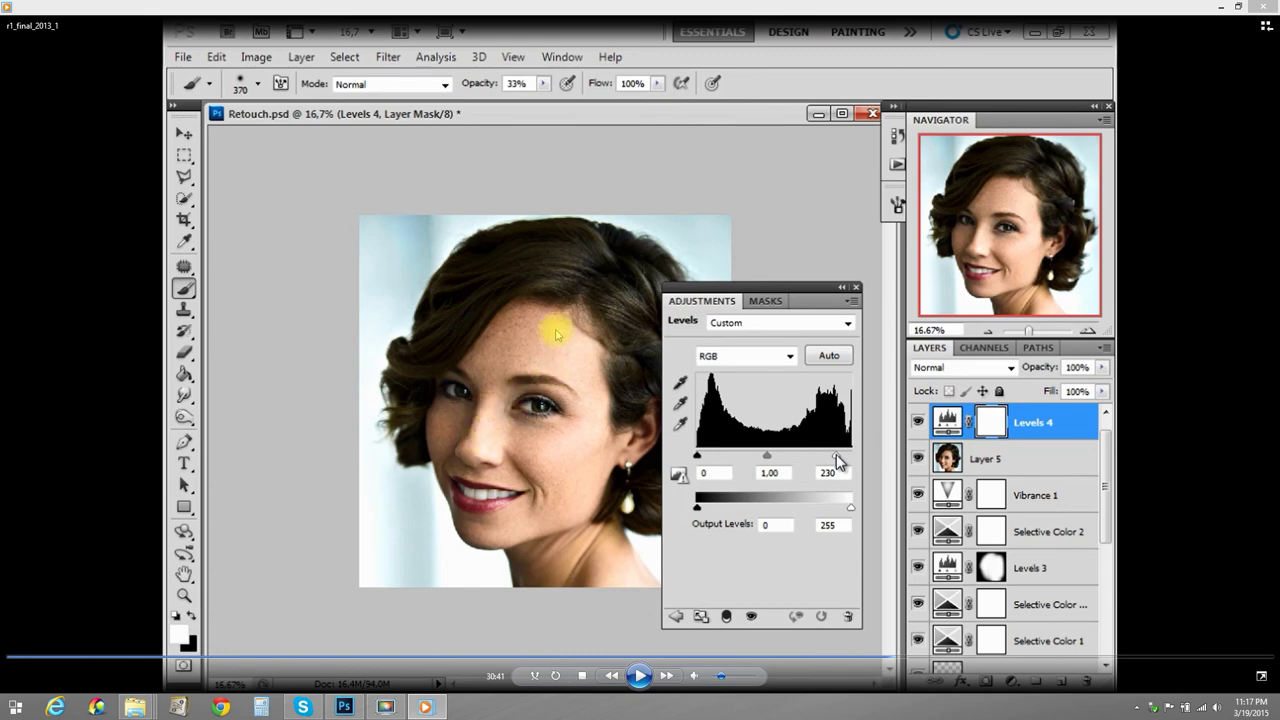
click(640, 676)
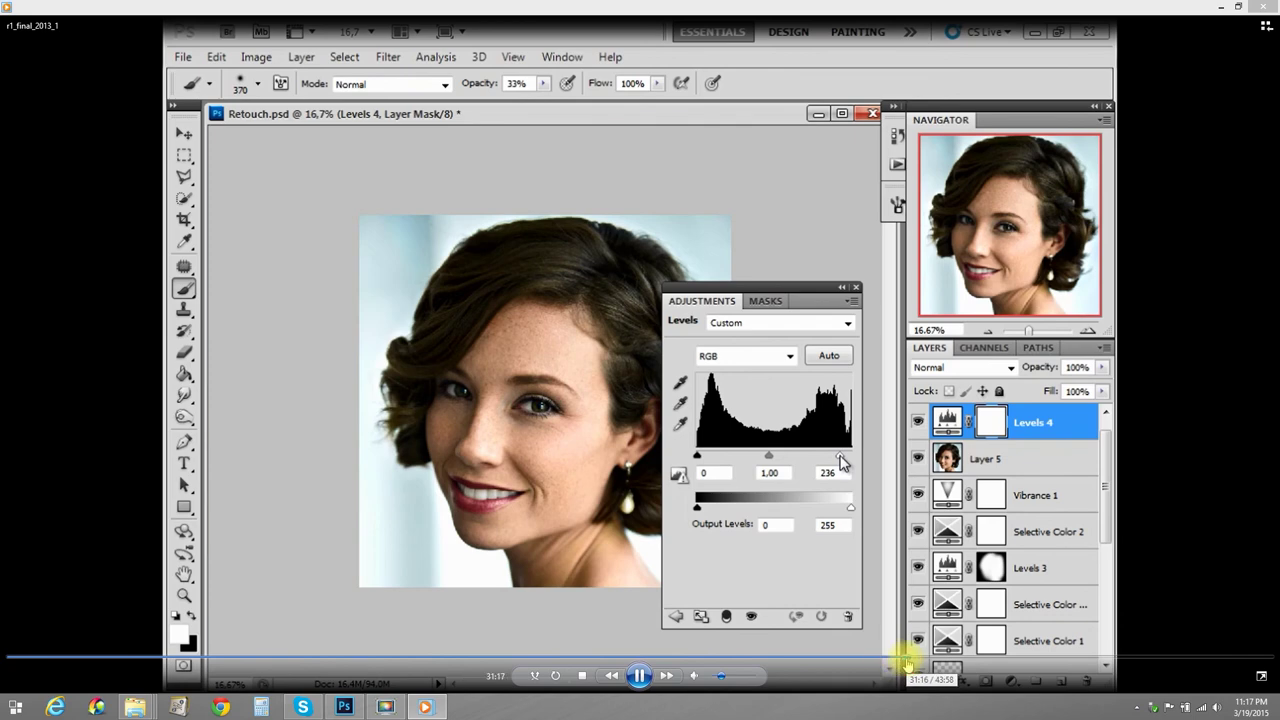
Skip the tutorial video ahead through the Levels 4 mask and Selective Color 3 stages to watch the Curves 5 stage
click(905, 658)
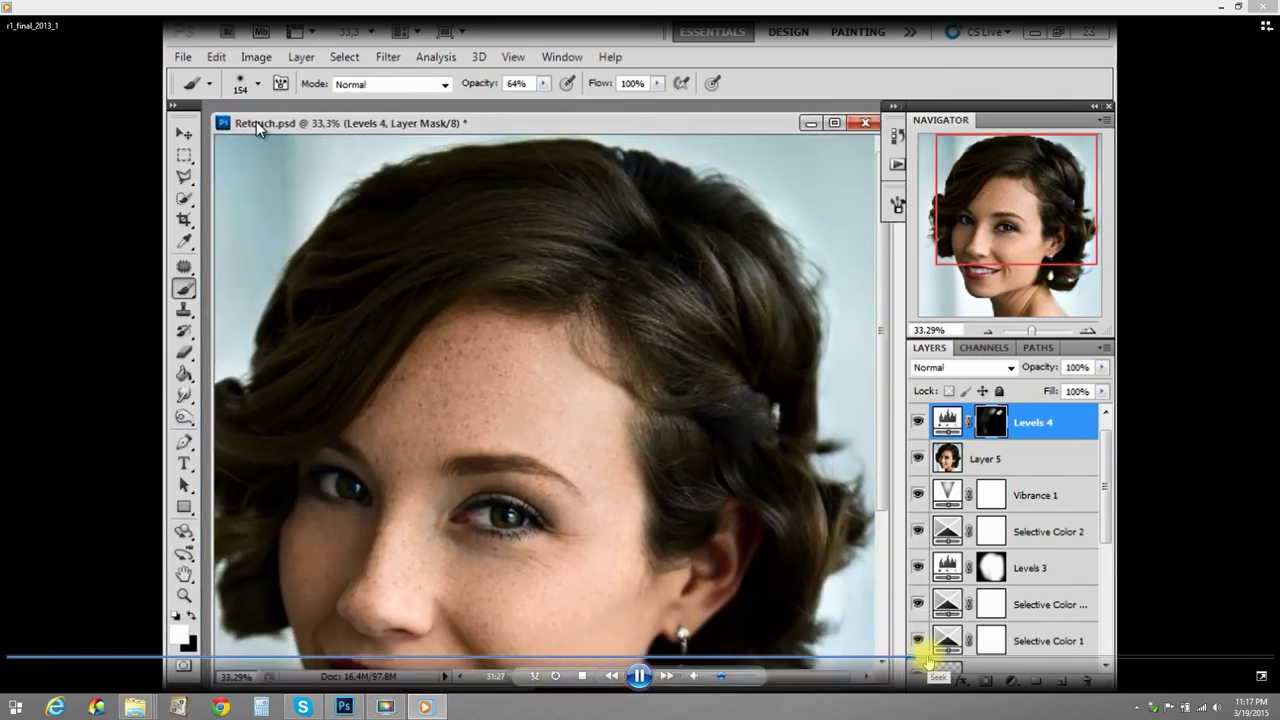
click(930, 658)
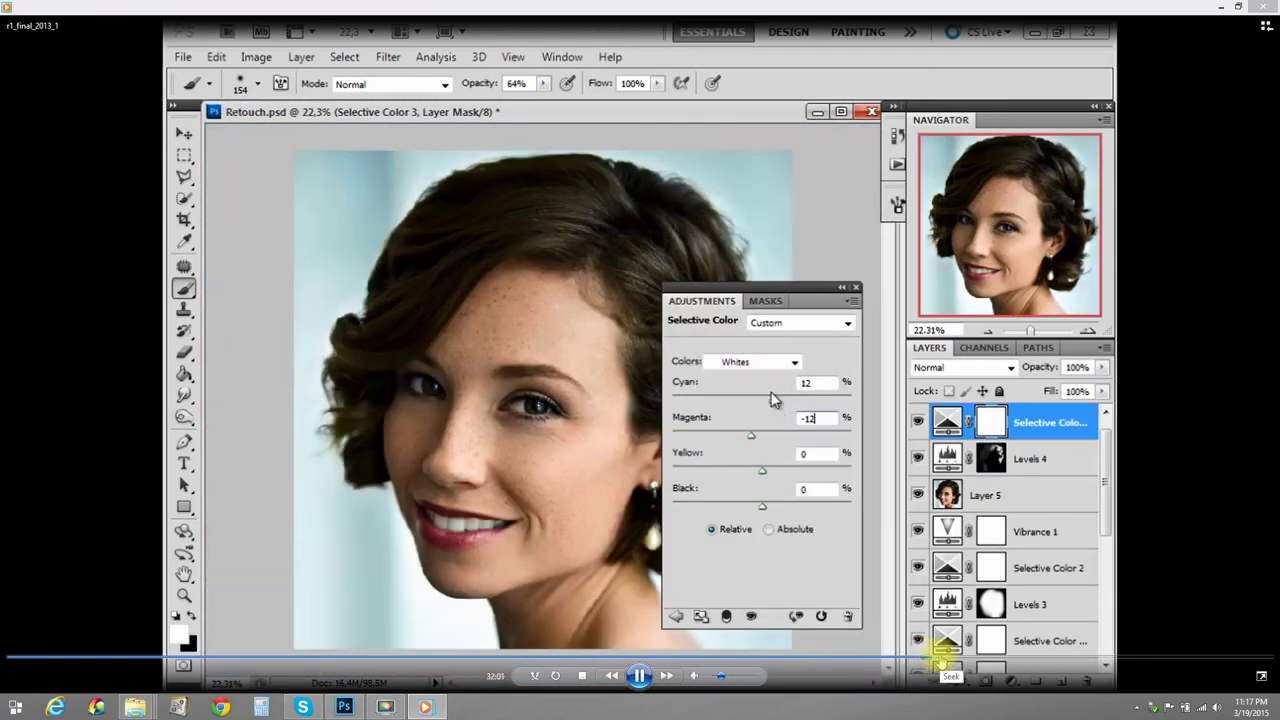
click(952, 659)
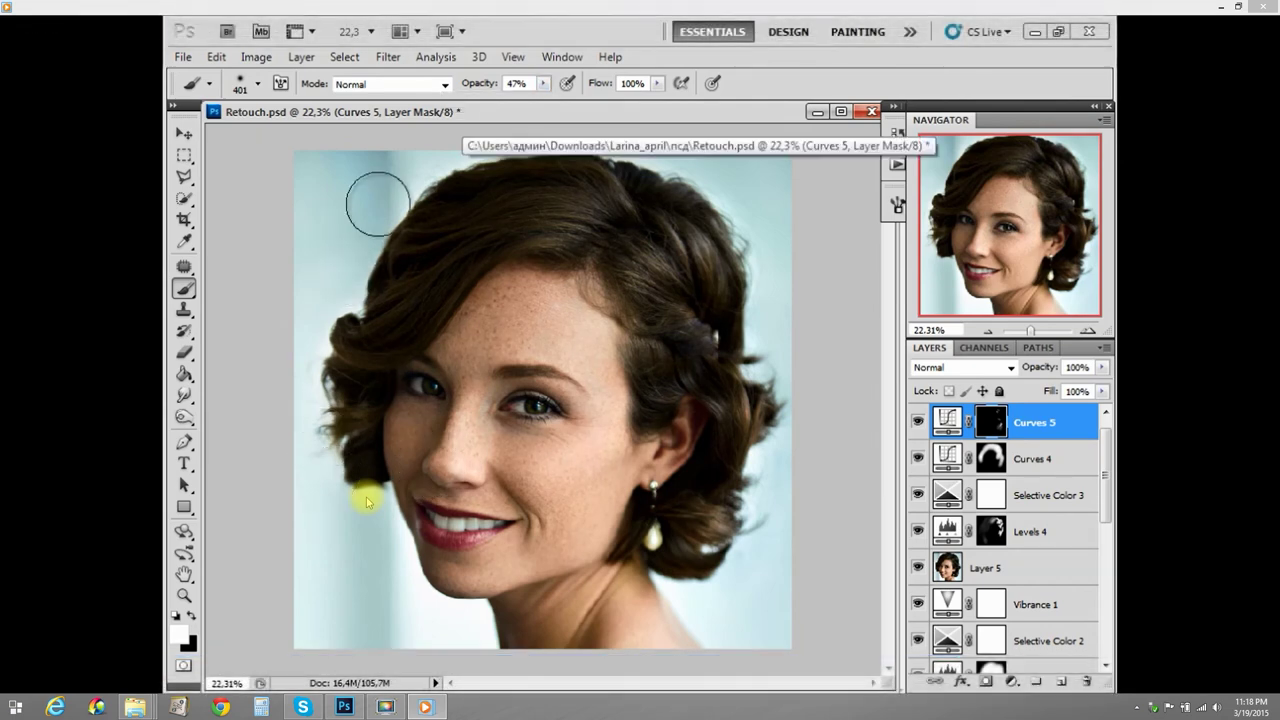
mouse_move(375, 474)
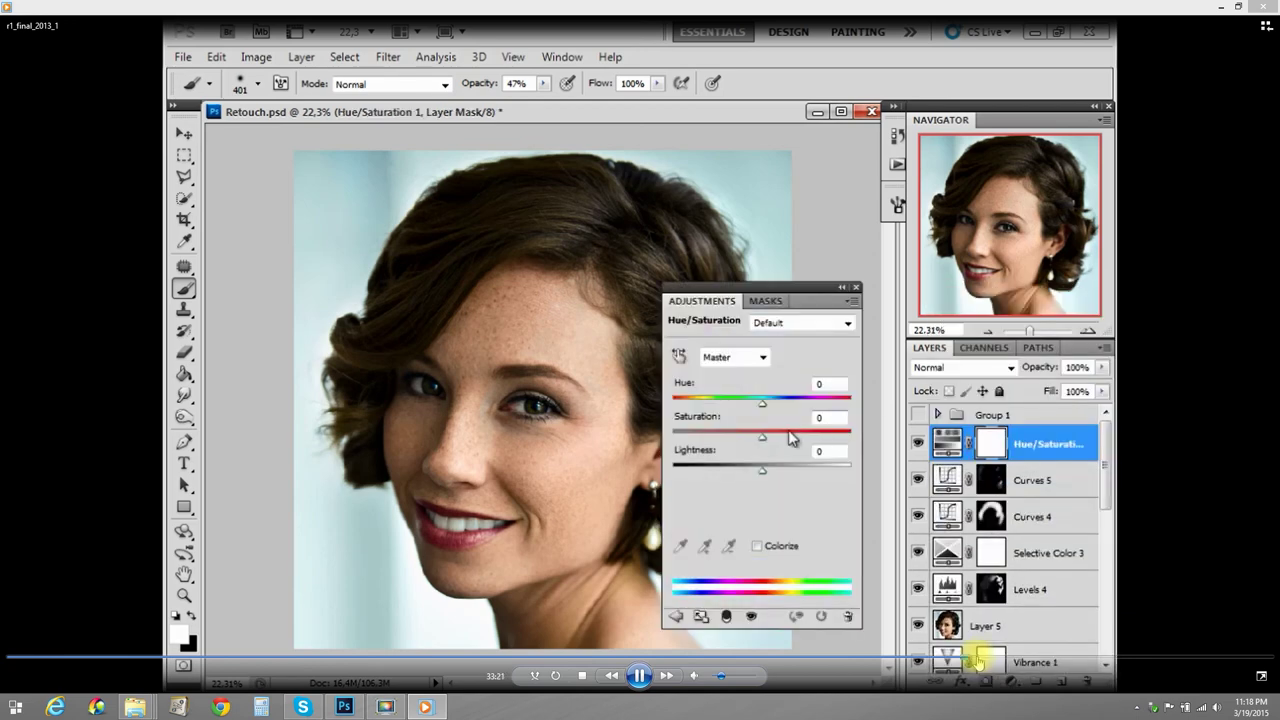
Skip the video ahead through the Hue/Saturation 1 stage and play the Layer 8 sharpening part from about 36:39
click(986, 662)
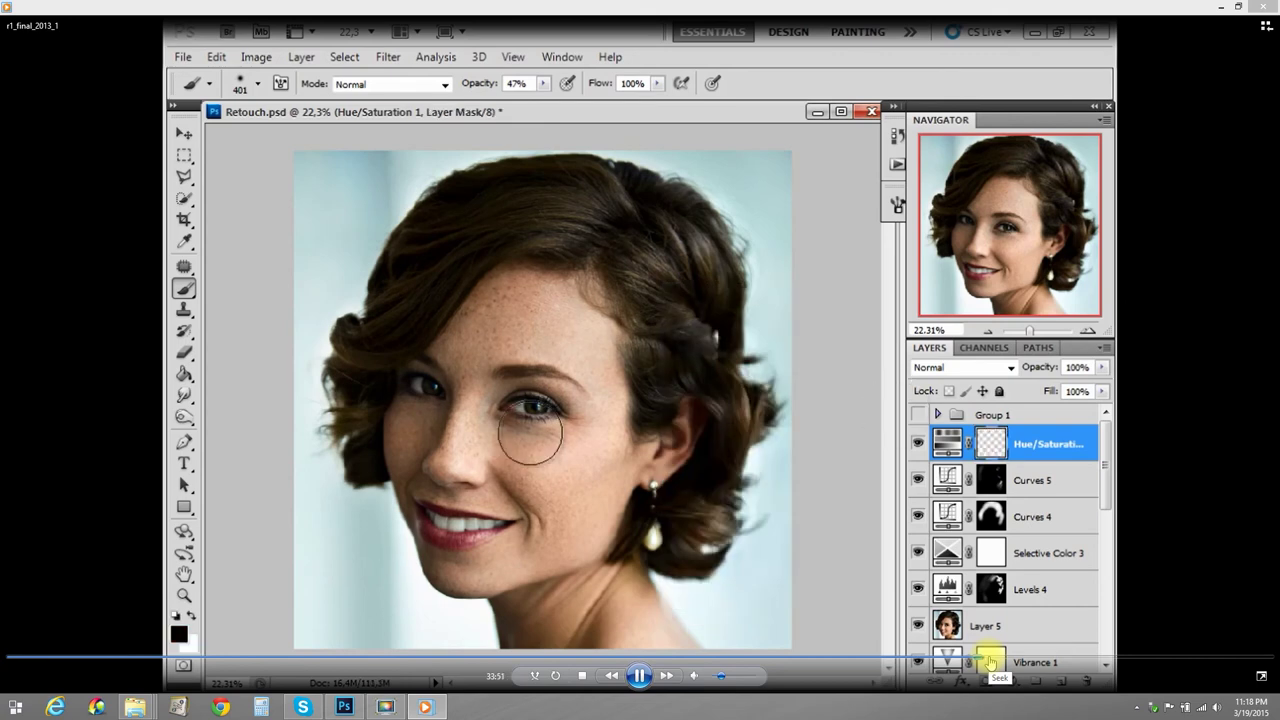
click(986, 662)
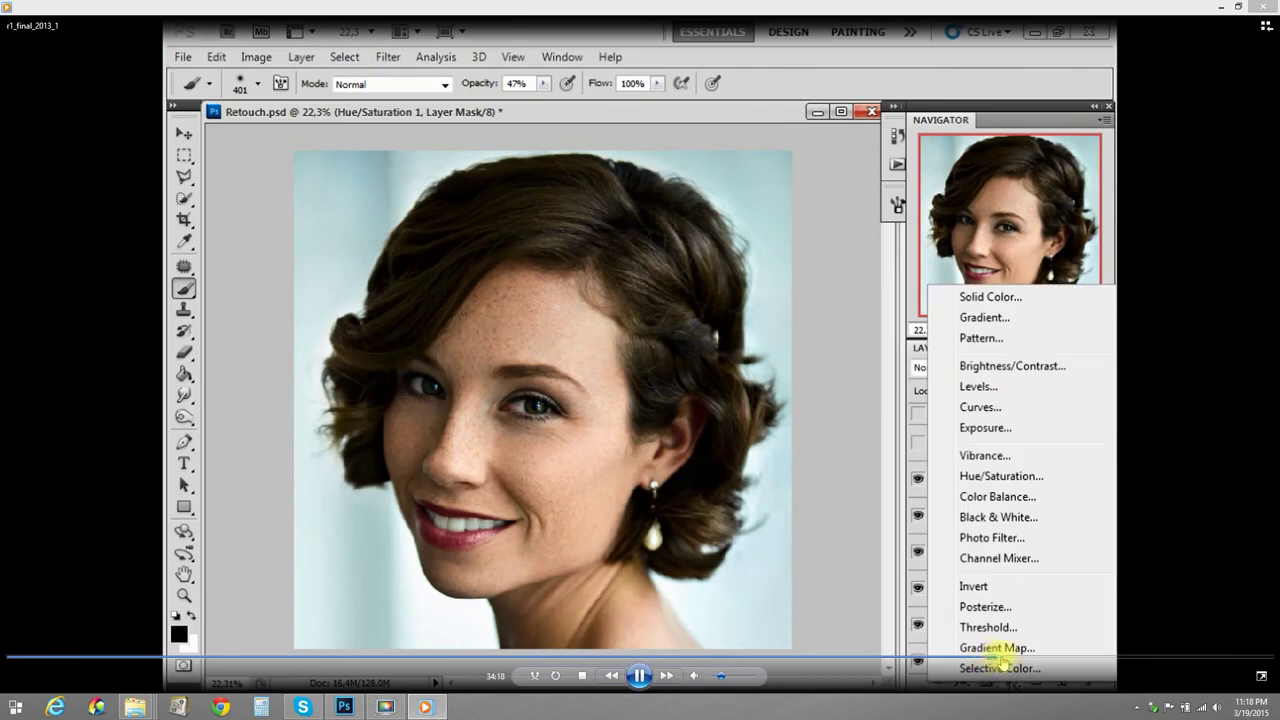
click(1012, 658)
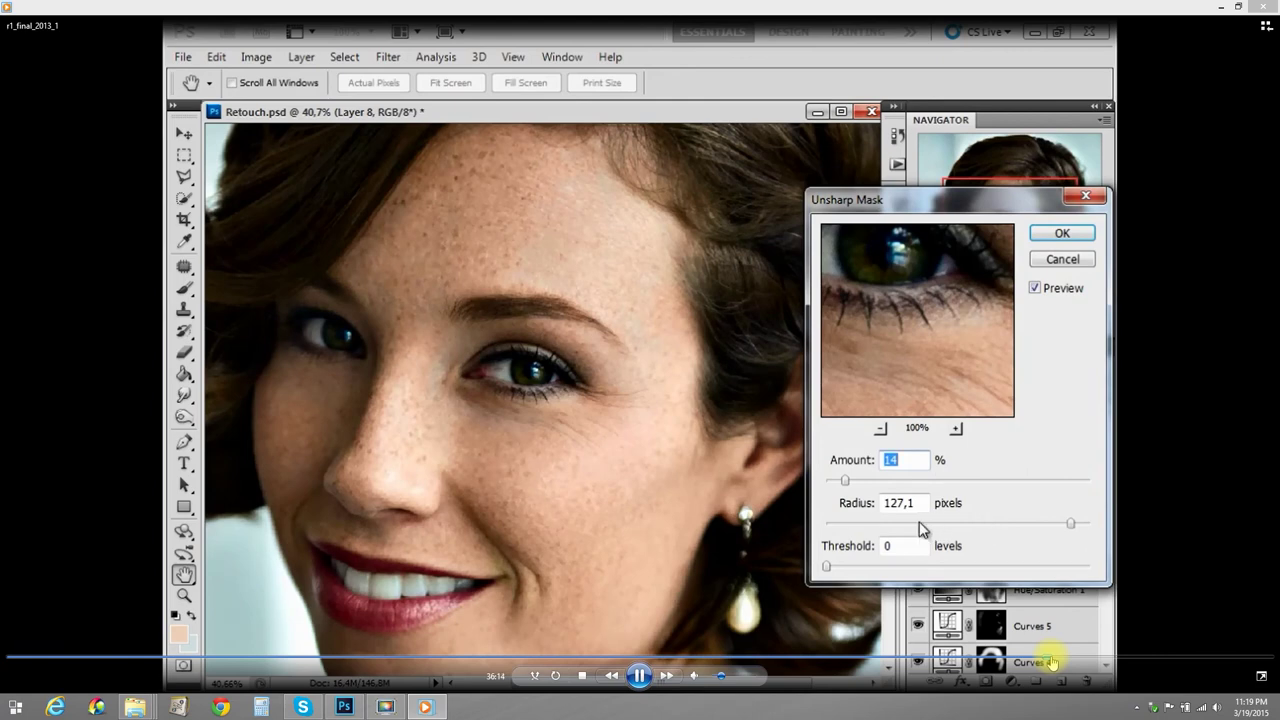
click(919, 523)
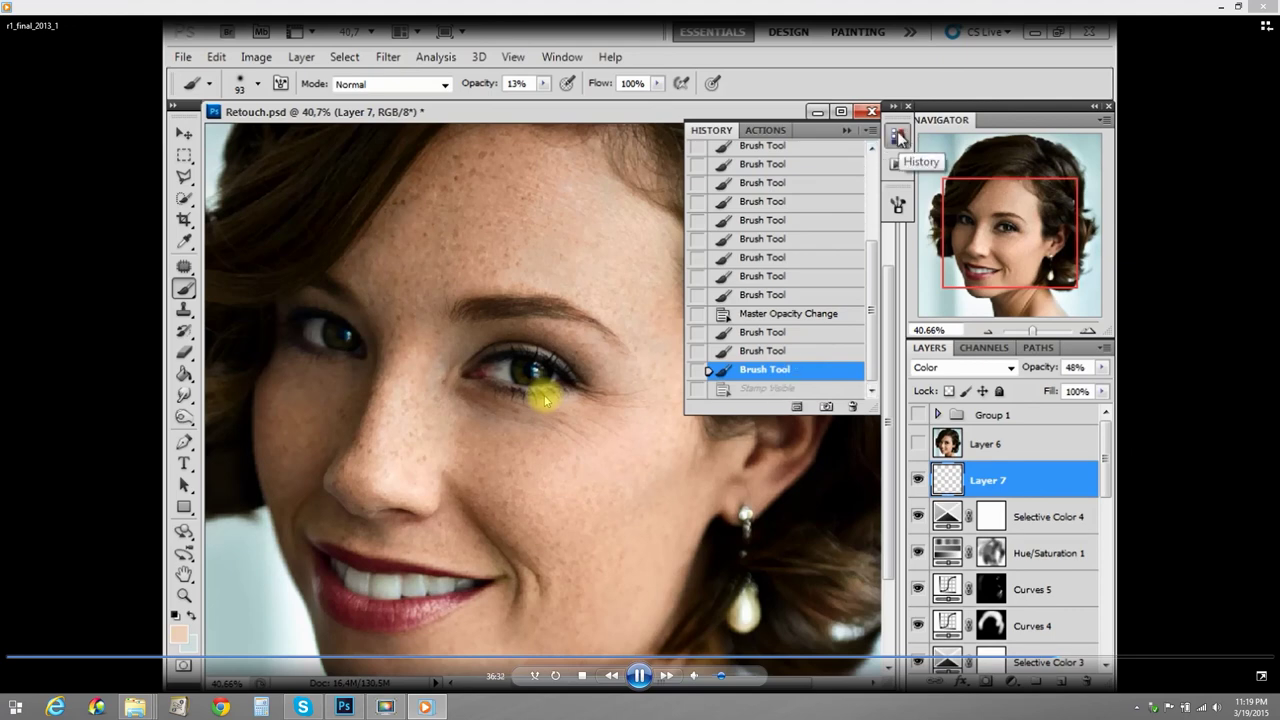
click(1060, 657)
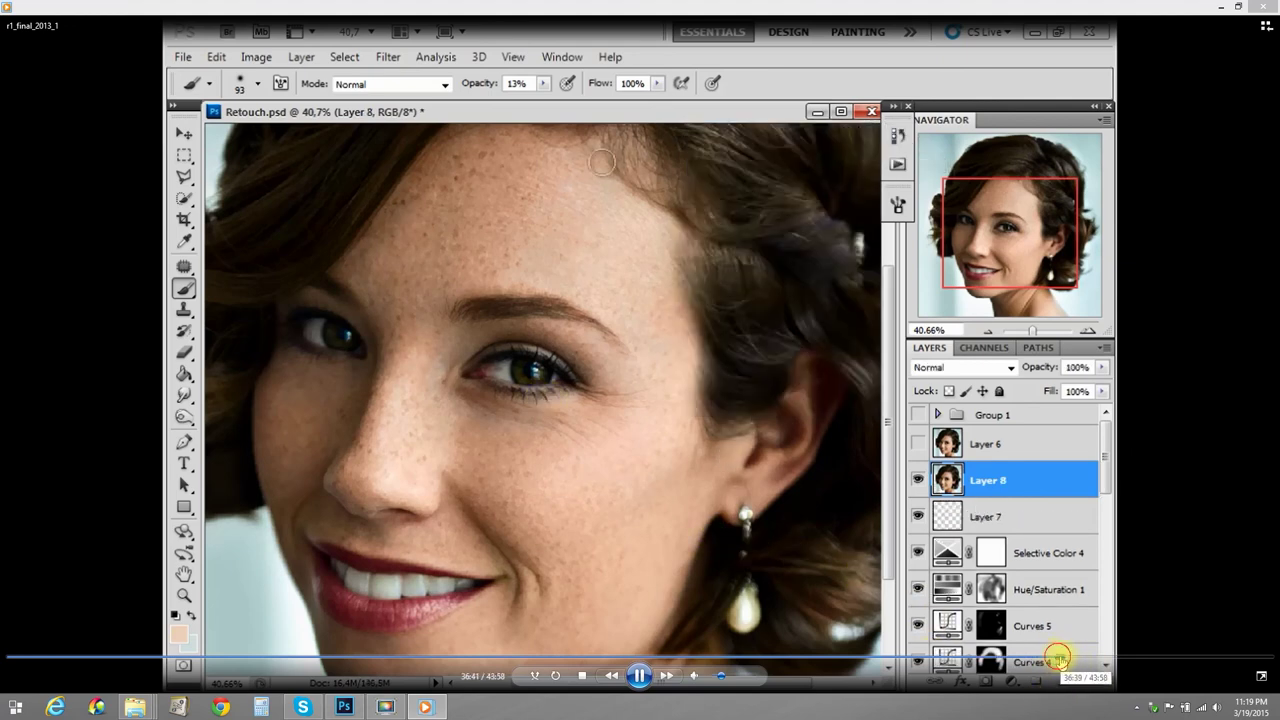
click(1060, 660)
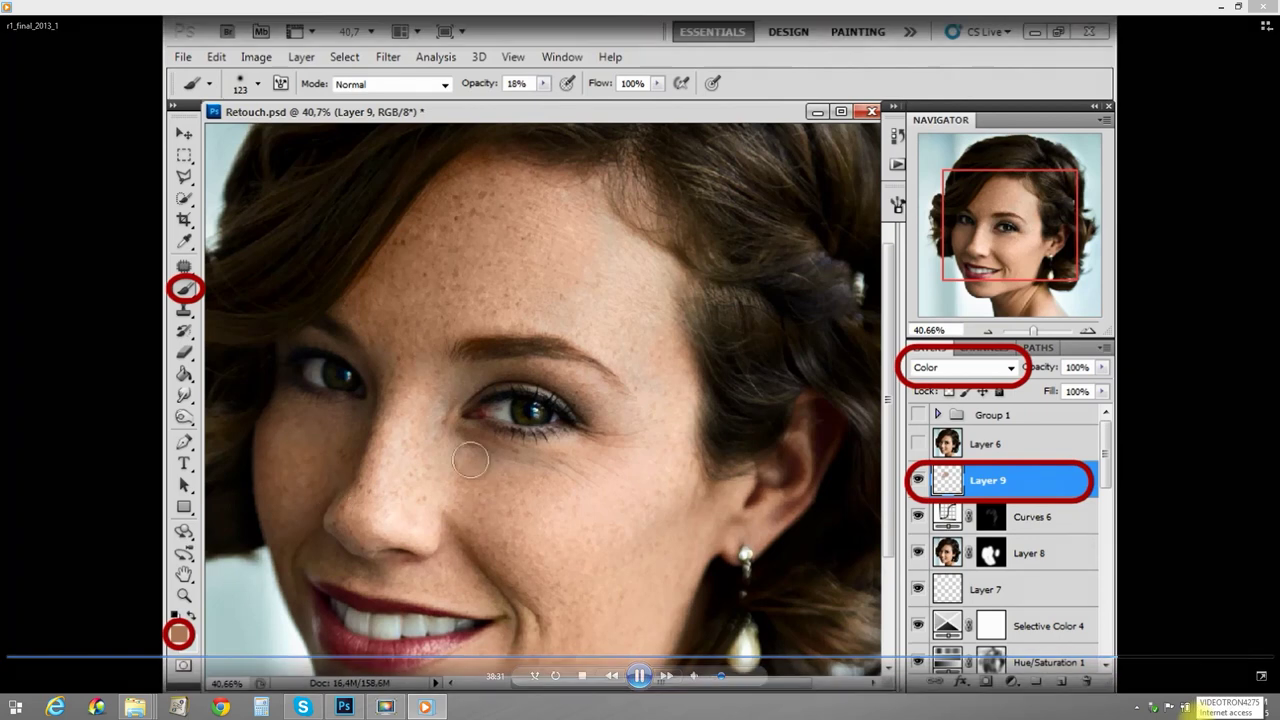
Skip the video past the Layer 9 color painting to watch the Layer 10 mask stage
mouse_move(1278, 718)
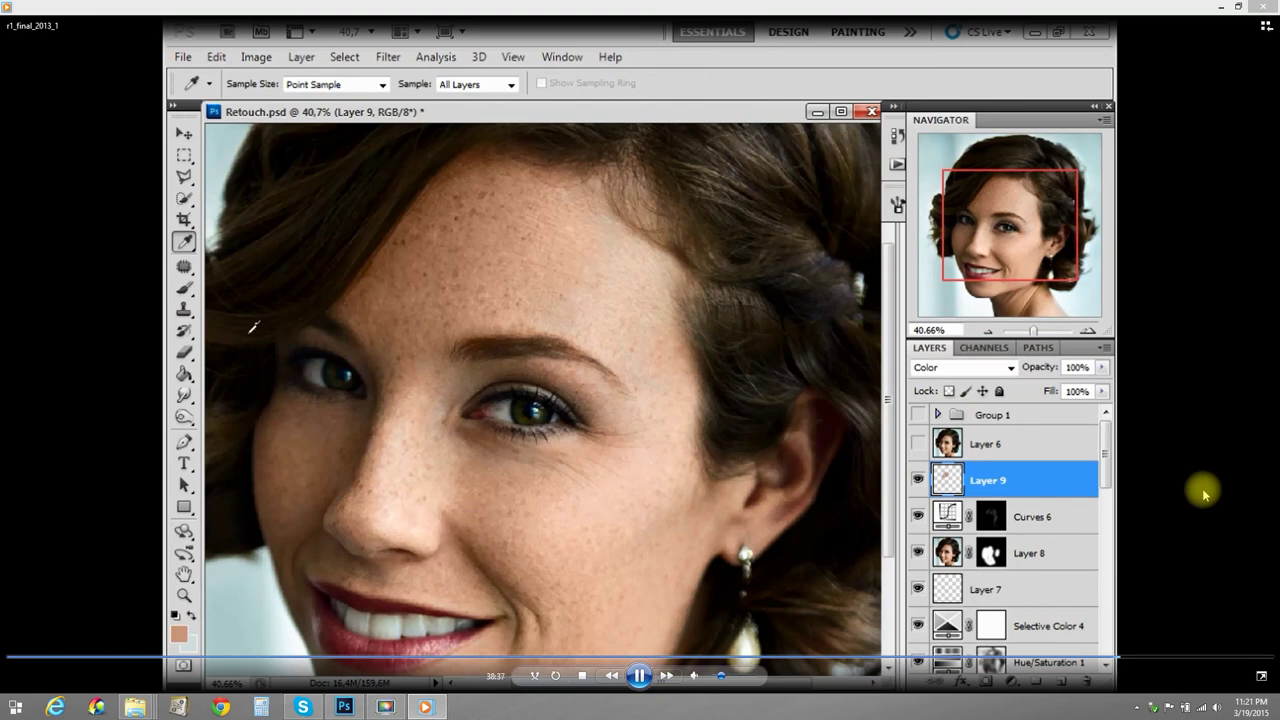
click(1122, 657)
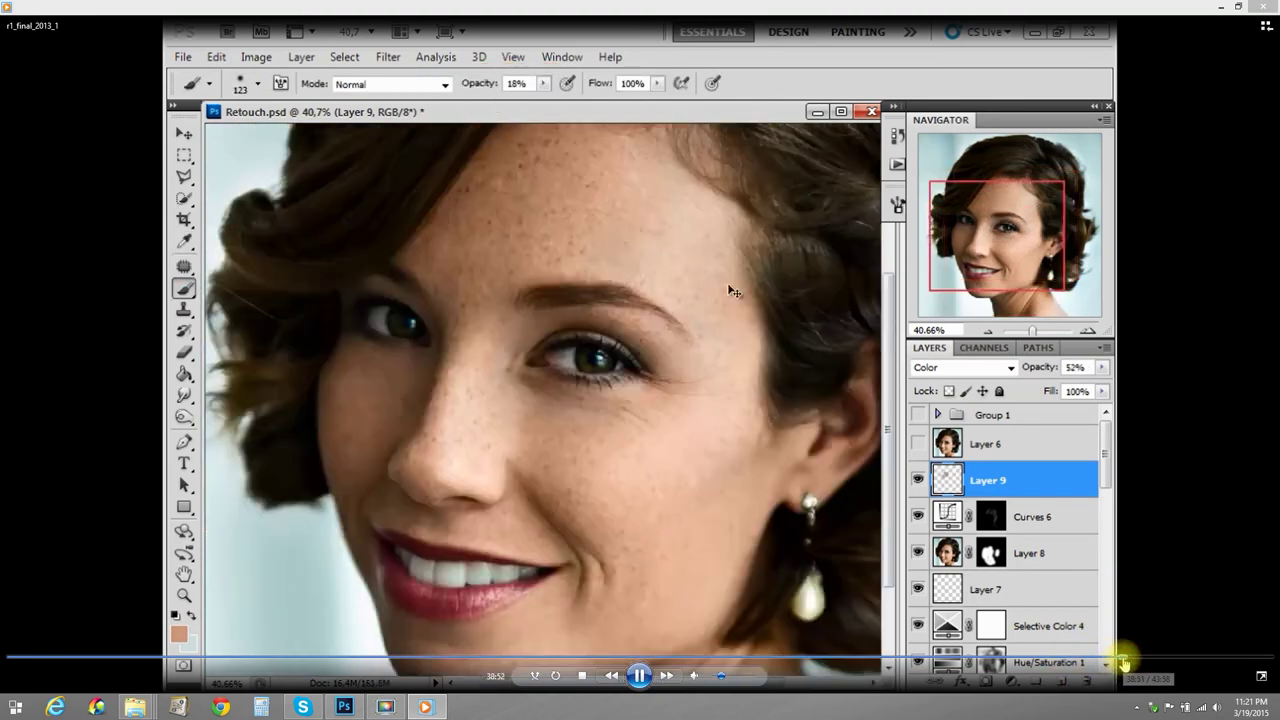
click(1132, 660)
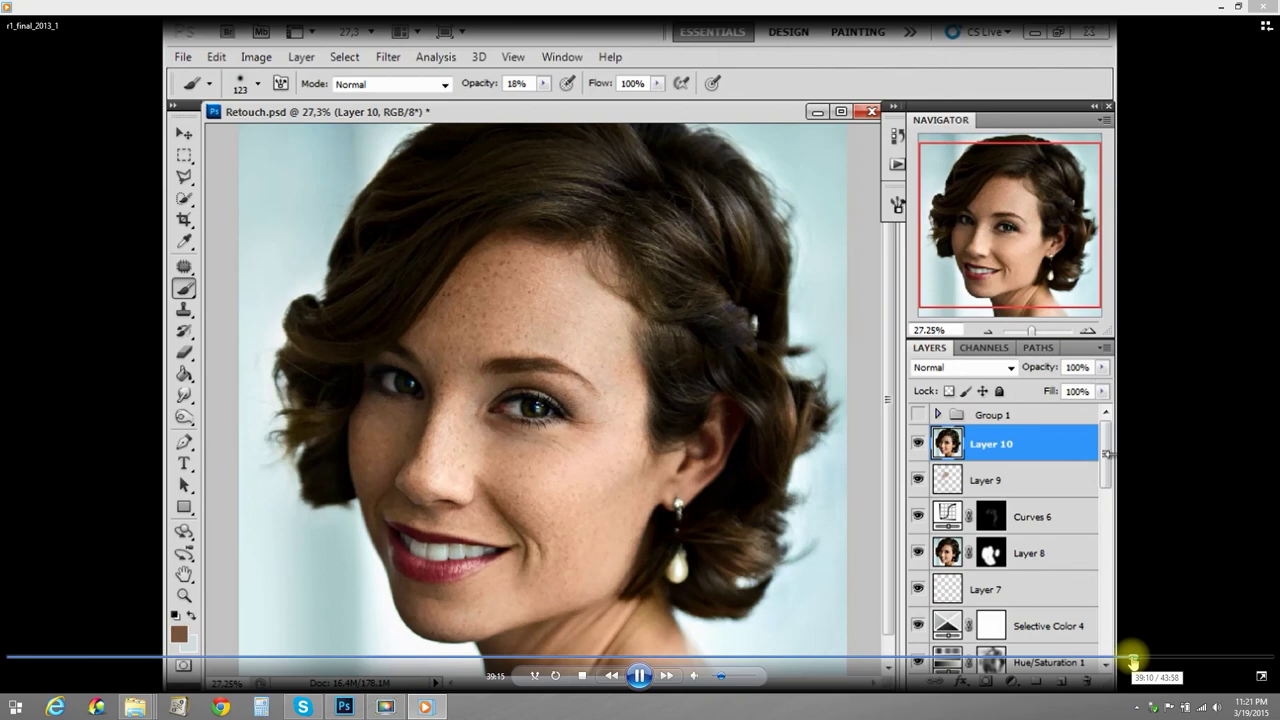
click(1147, 656)
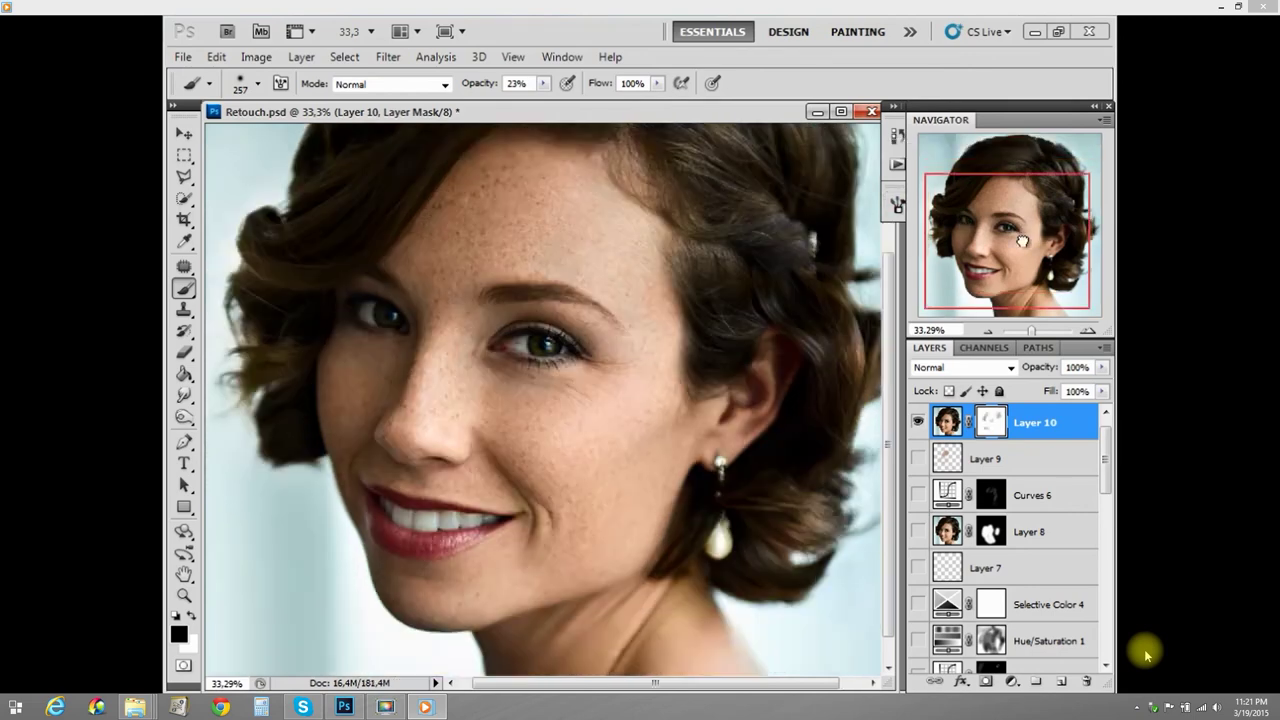
Skip the video through the Hue/Saturation 2 and Curves 7 stages and the Group 1 black-and-white check, and play it to the end
mouse_move(771, 586)
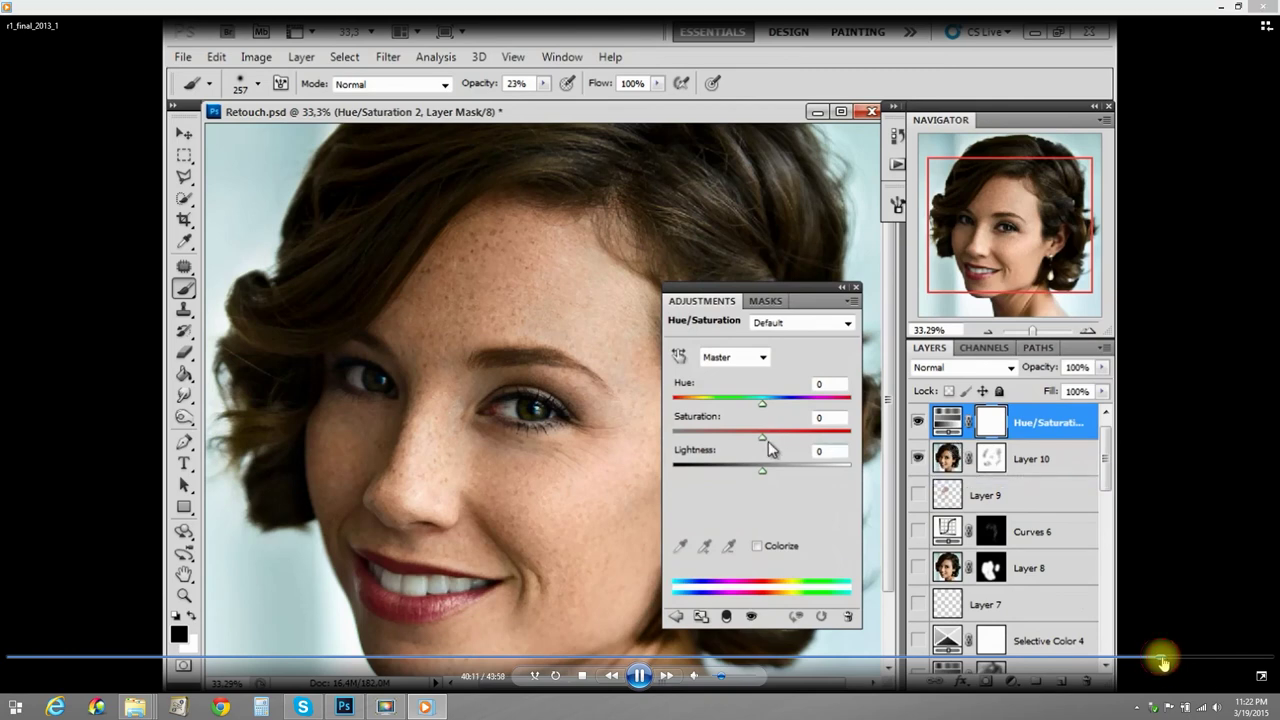
click(1175, 658)
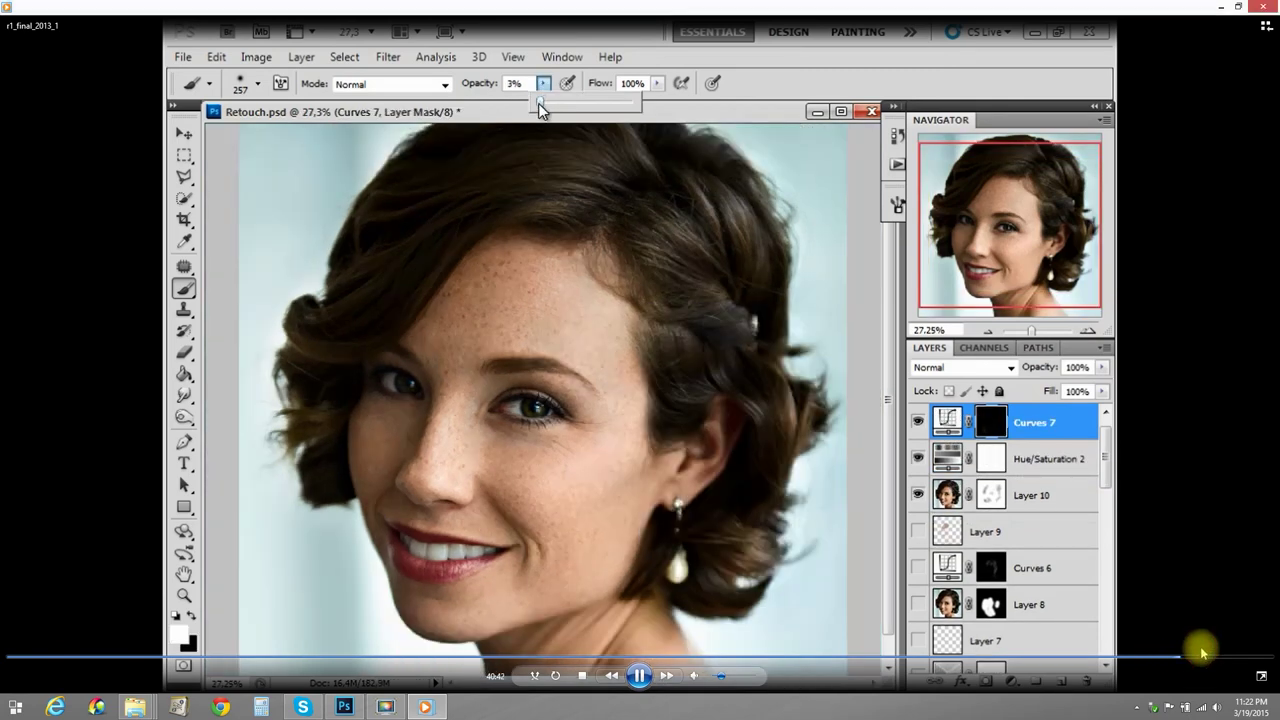
click(1192, 658)
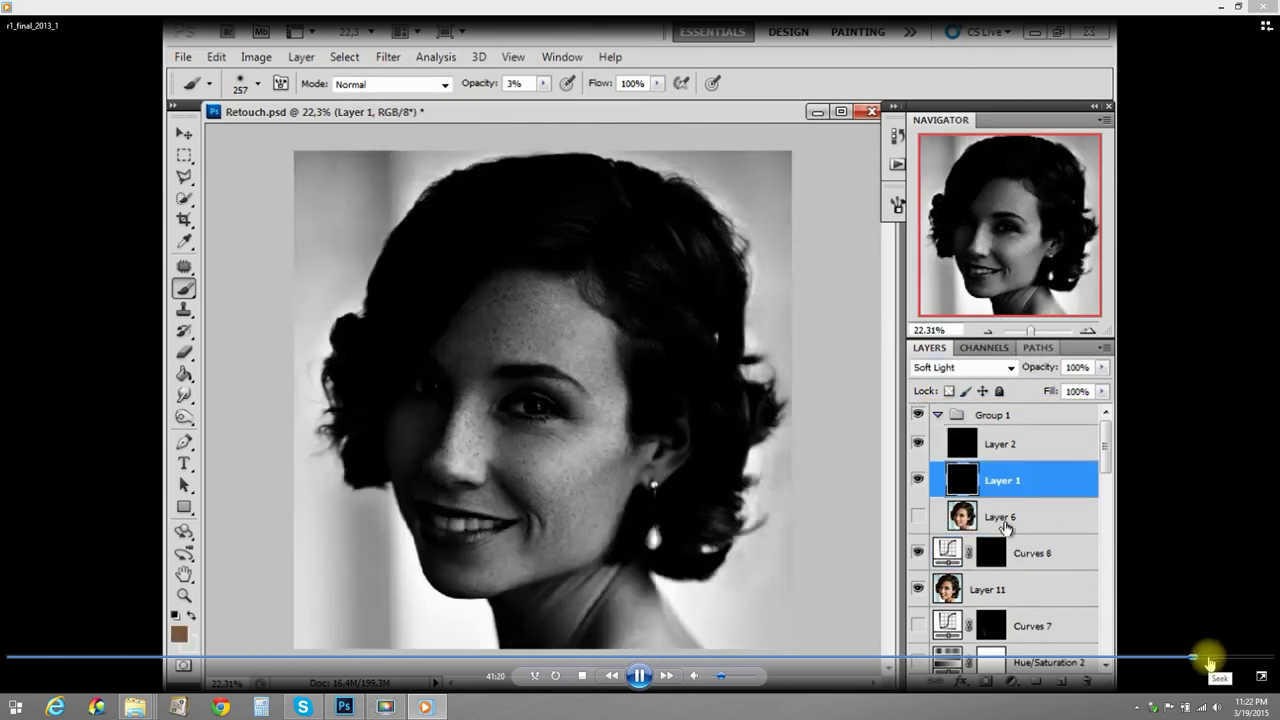
click(1208, 657)
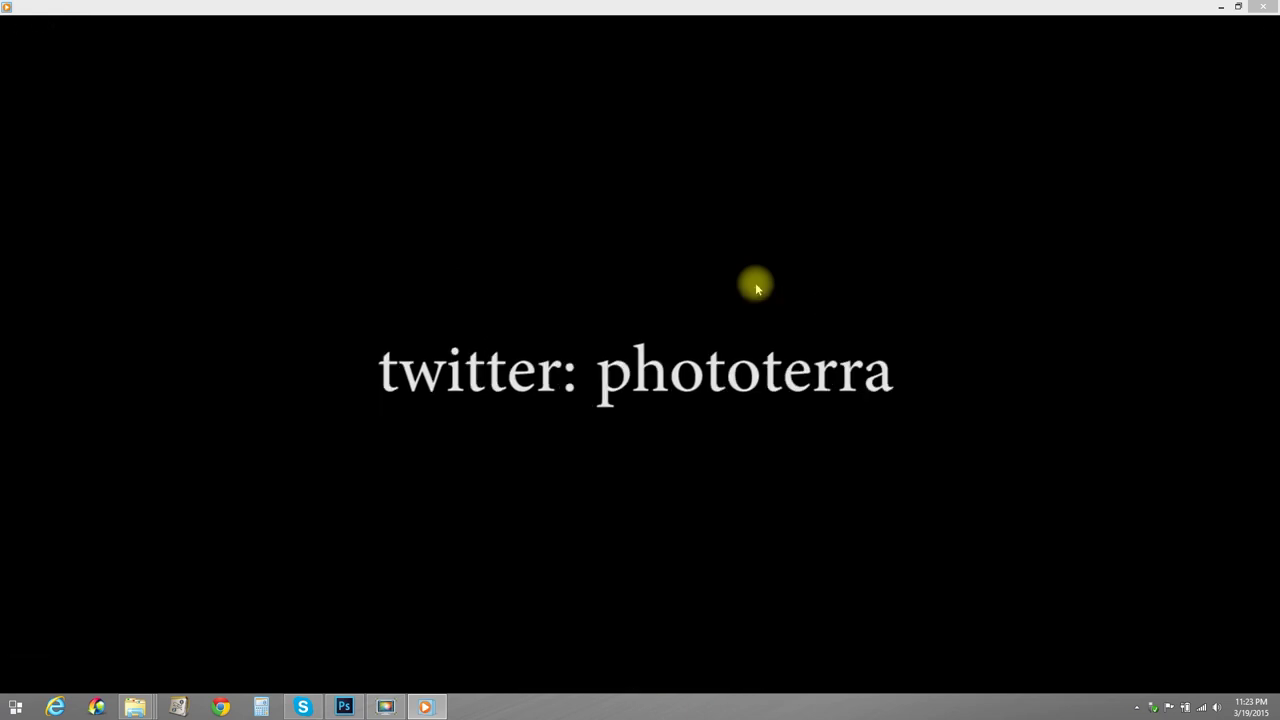
mouse_move(750, 290)
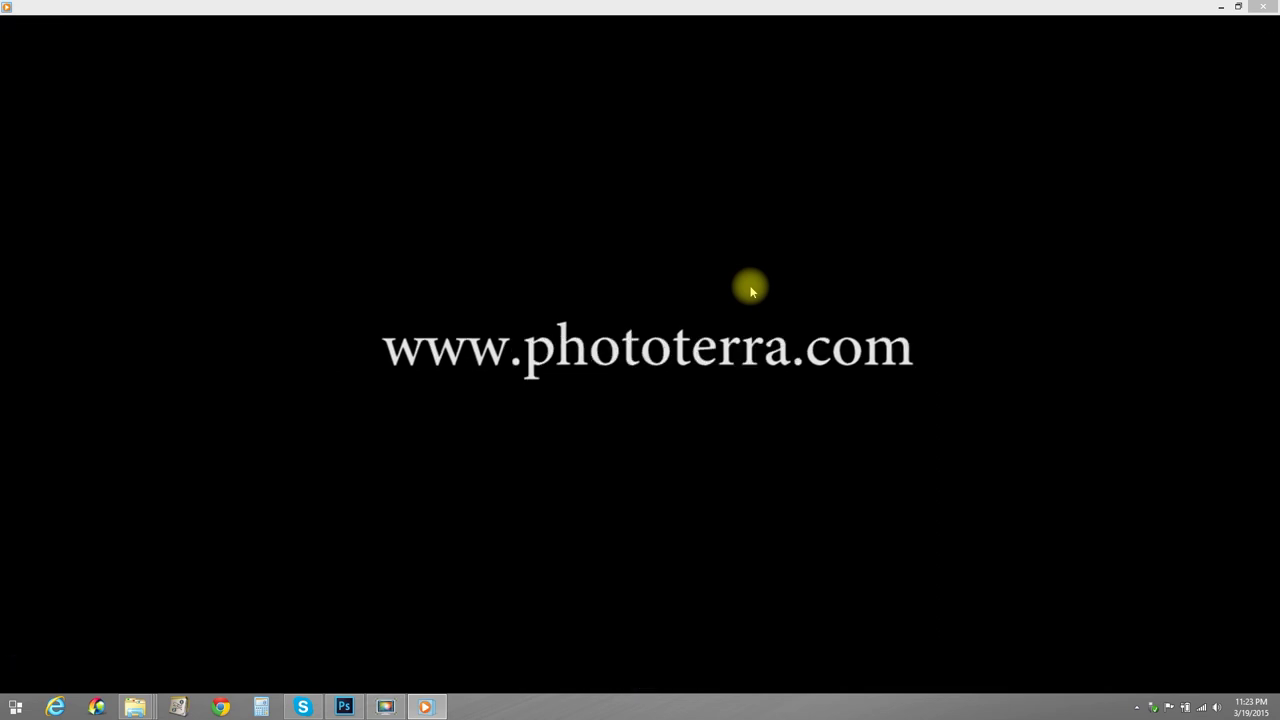
mouse_move(666, 371)
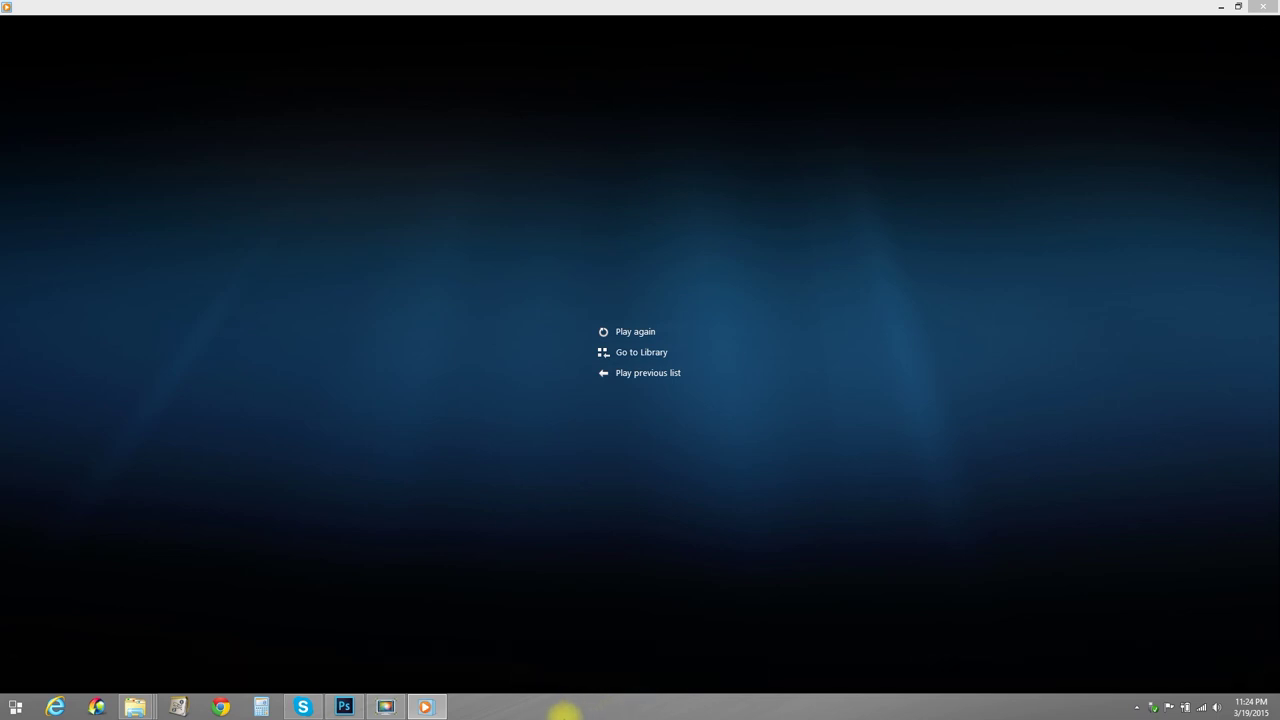
mouse_move(789, 366)
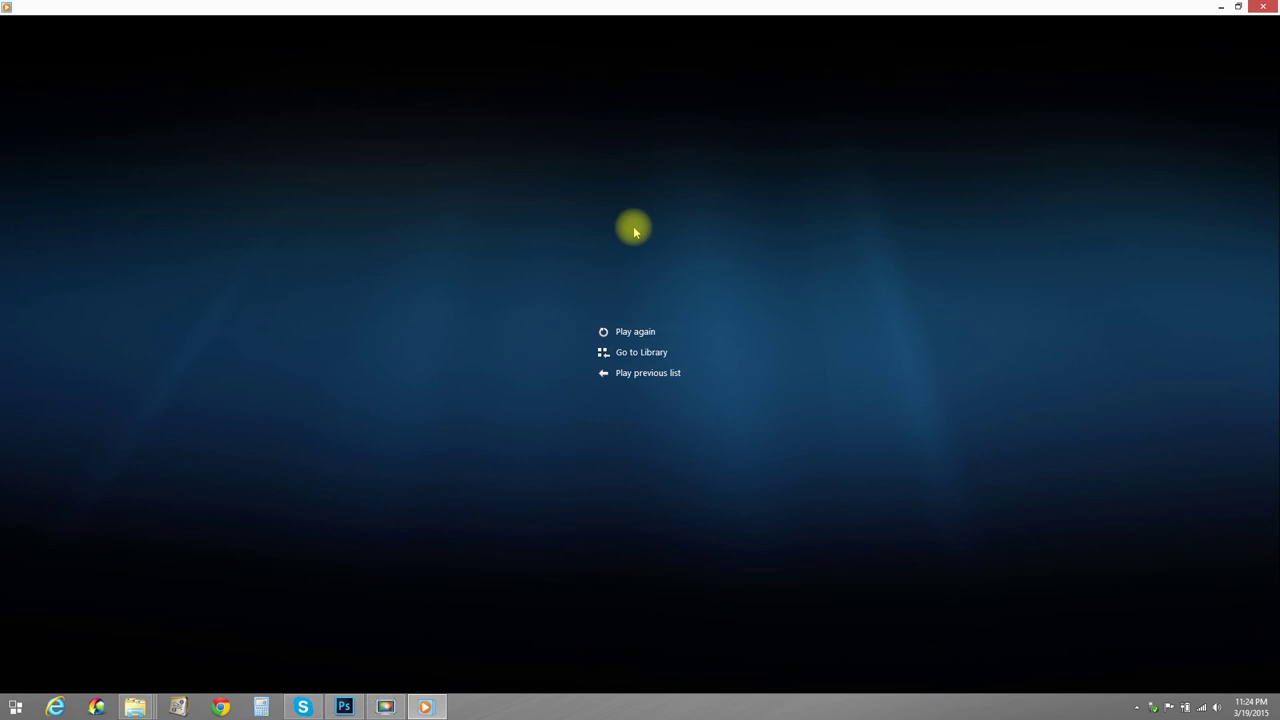
mouse_move(529, 646)
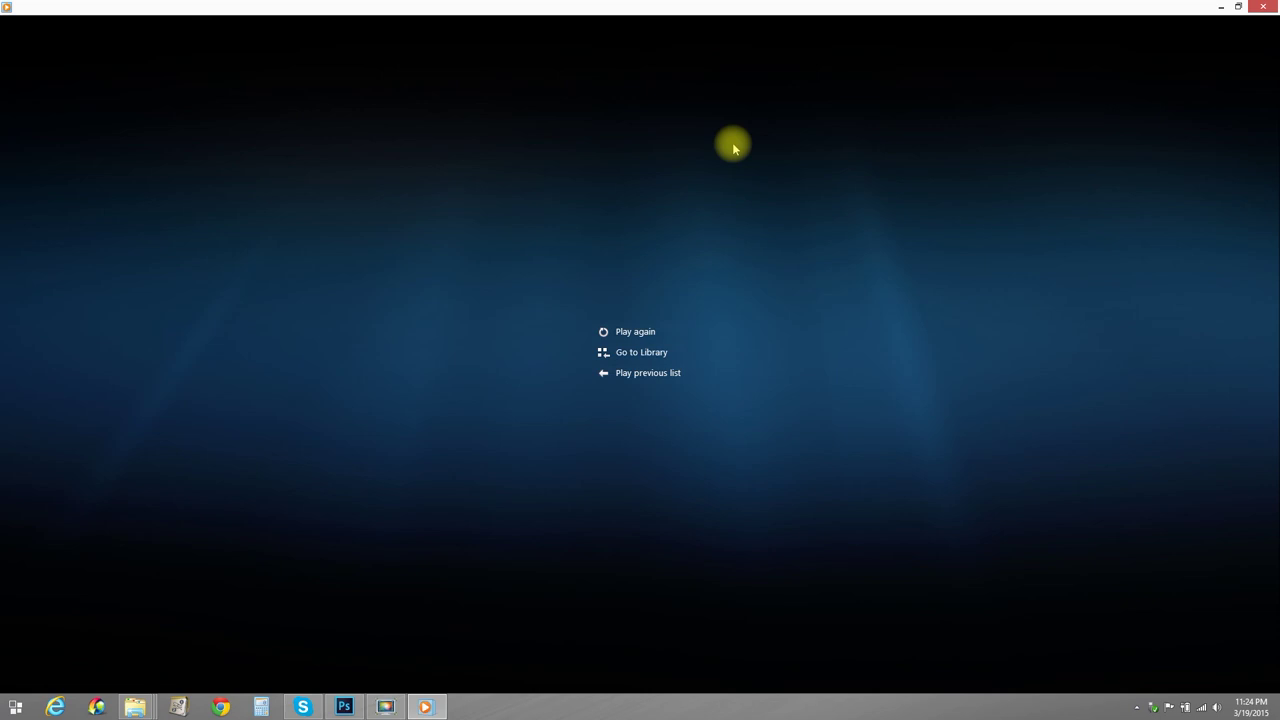
mouse_move(669, 189)
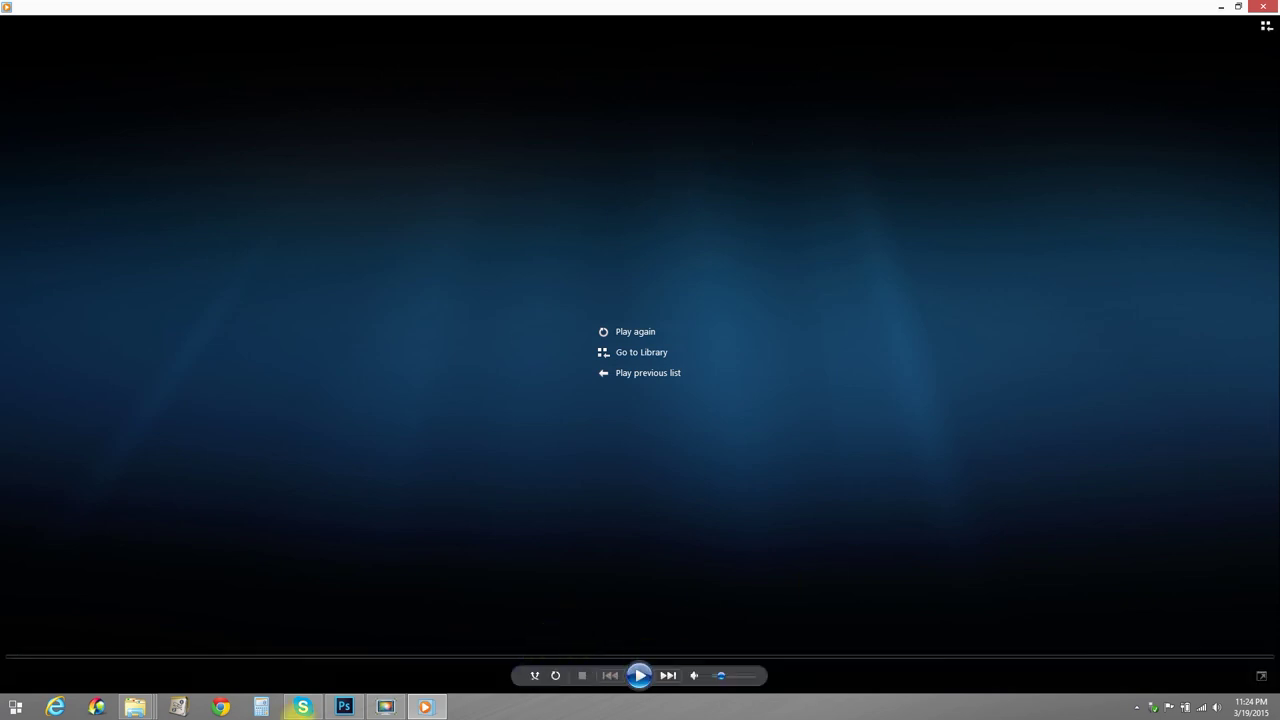